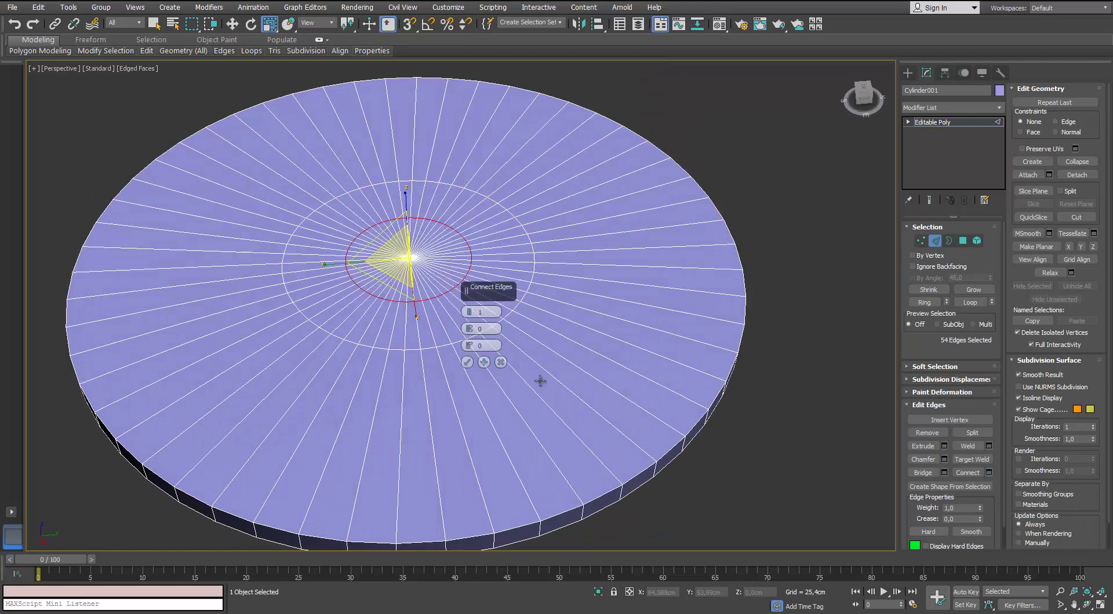
Step: Add one connecting edge loop inside the inner circle, slid outward, and another near the disc's rim with a slide of about 82
{"action": "left_click_drag", "start_coordinate": [469, 343], "coordinate": [471, 363]}
{"action": "left_click", "coordinate": [471, 363]}
{"action": "left_click", "coordinate": [731, 296]}
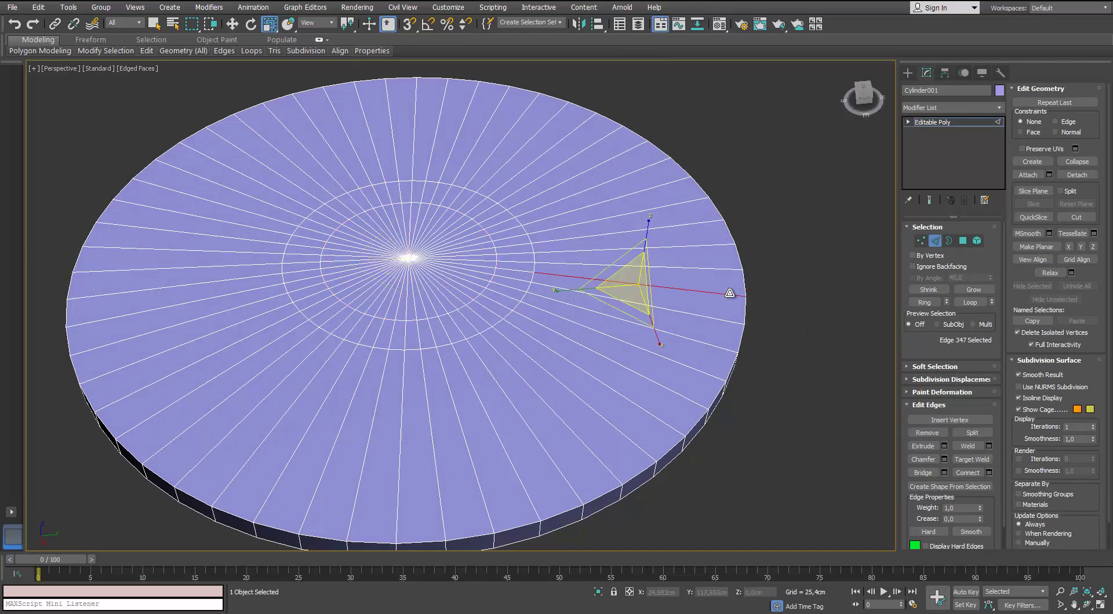
{"action": "left_click", "coordinate": [924, 303]}
{"action": "left_click", "coordinate": [989, 473]}
{"action": "left_click_drag", "start_coordinate": [469, 343], "coordinate": [469, 332]}
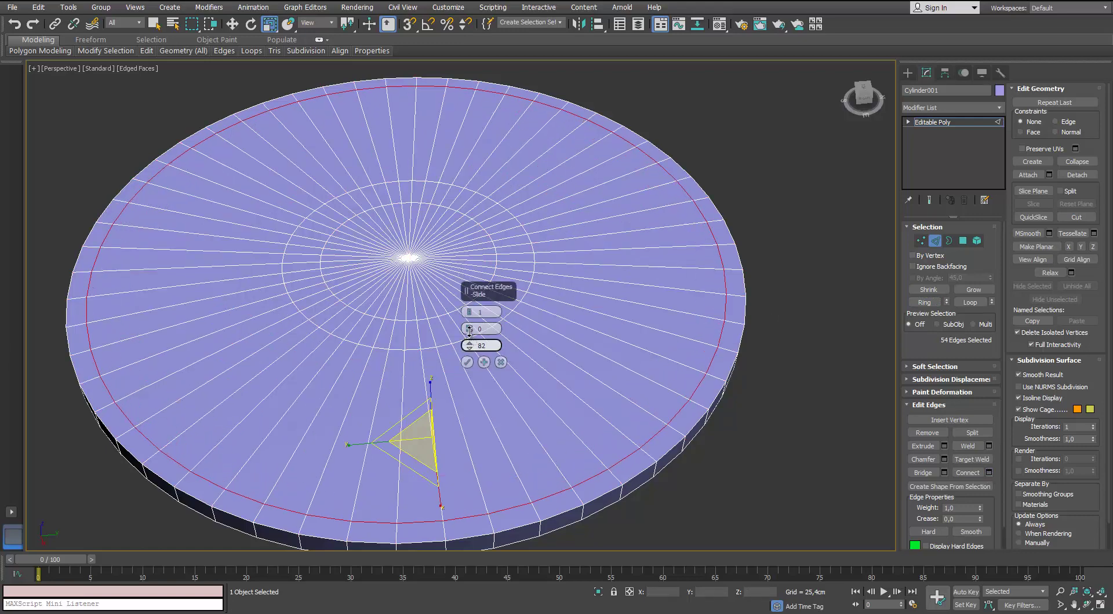
{"action": "left_click", "coordinate": [467, 363]}
Step: Select three evenly spaced radial edge loops running from the disc's centre to its rim
{"action": "middle_click_drag", "start_coordinate": [496, 363], "coordinate": [505, 349], "text": "alt"}
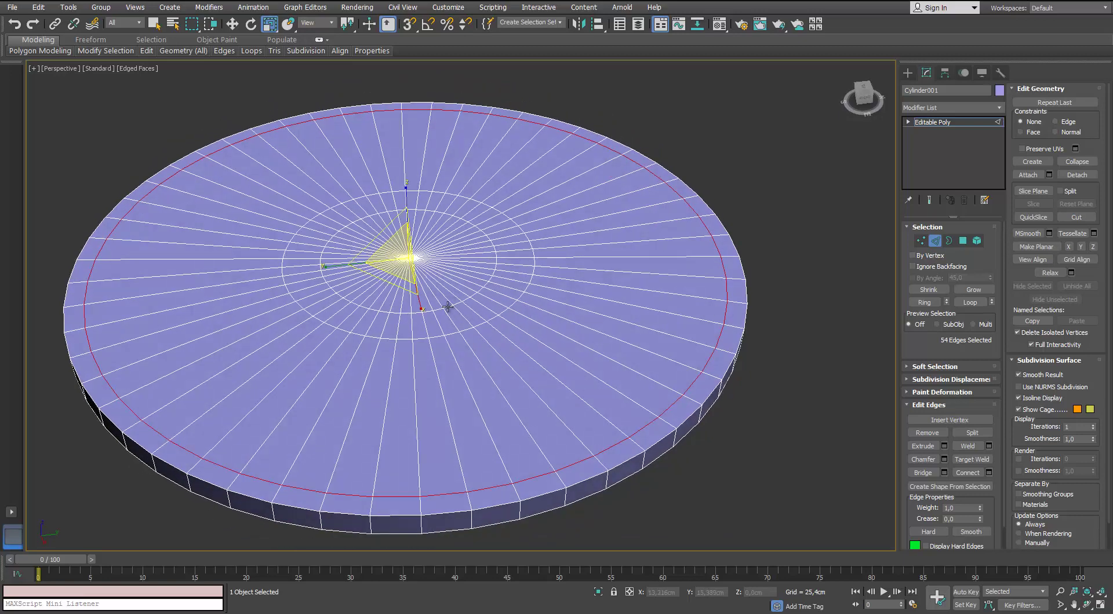
{"action": "double_click", "coordinate": [425, 329]}
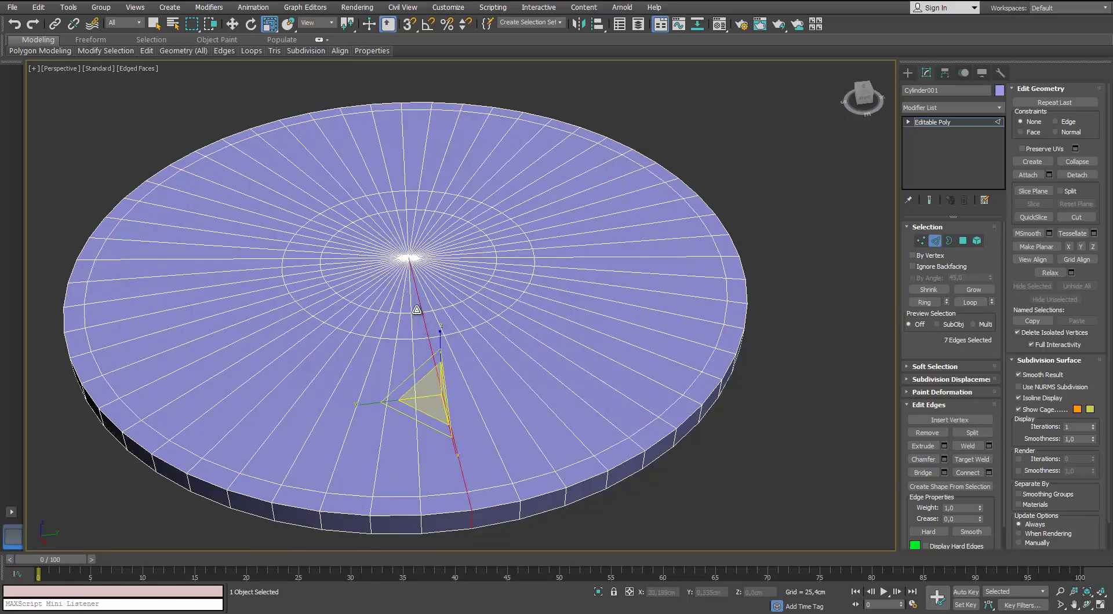
{"action": "scroll", "coordinate": [417, 311], "scroll_direction": "down", "scroll_amount": 3}
{"action": "middle_click_drag", "start_coordinate": [429, 318], "coordinate": [488, 363], "text": "alt"}
{"action": "middle_click_drag", "start_coordinate": [313, 458], "coordinate": [371, 446], "text": "alt"}
{"action": "middle_click_drag", "start_coordinate": [371, 446], "coordinate": [719, 224]}
{"action": "scroll", "coordinate": [604, 298], "scroll_direction": "up", "scroll_amount": 3}
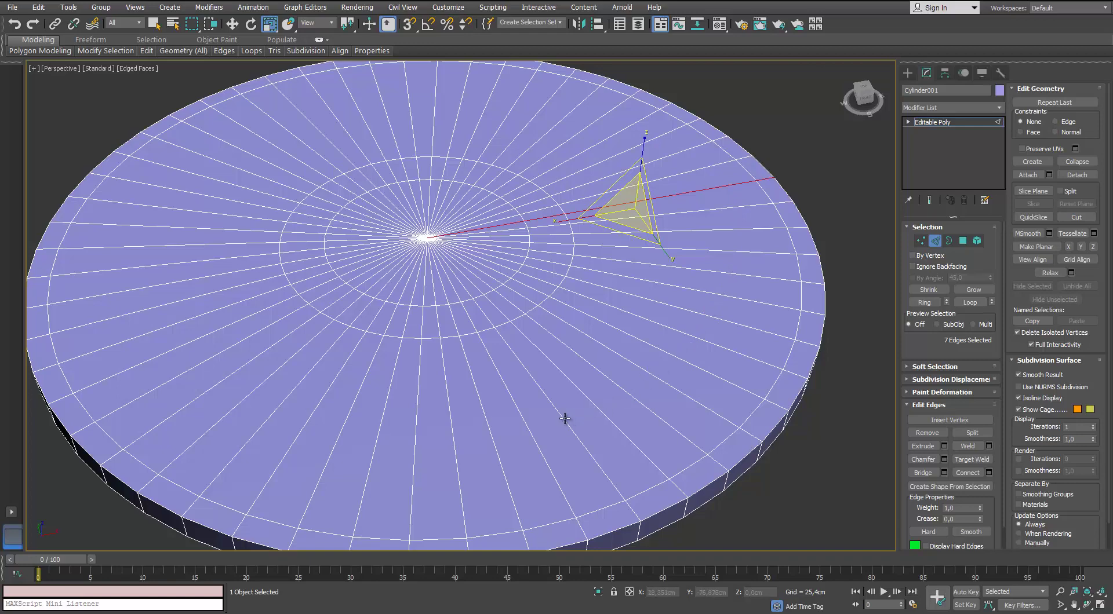
{"action": "double_click", "coordinate": [349, 415], "text": "ctrl"}
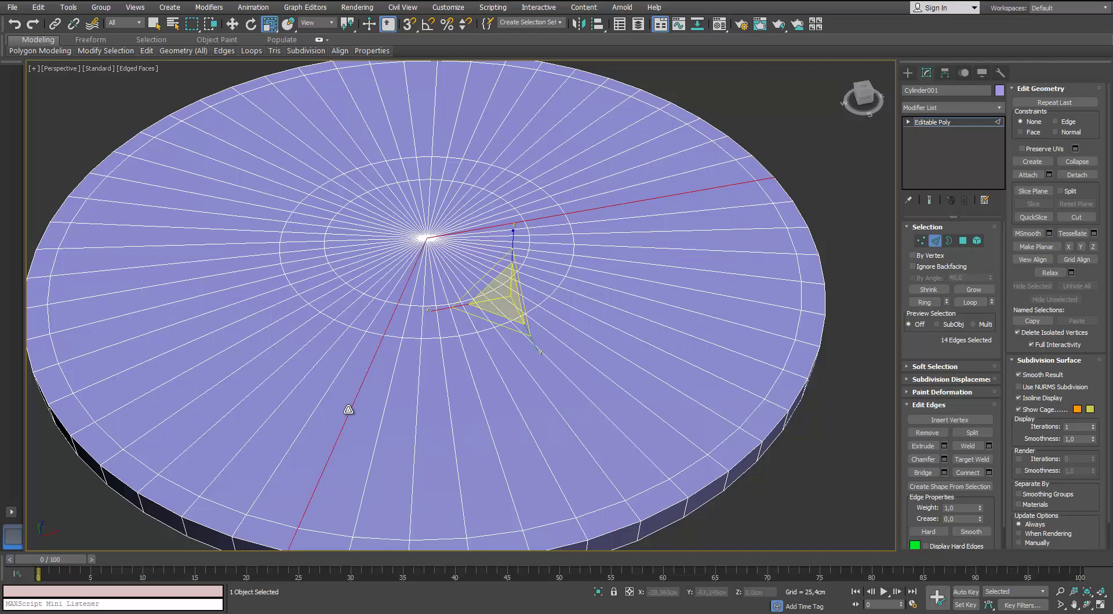
{"action": "scroll", "coordinate": [348, 411], "scroll_direction": "down", "scroll_amount": 4}
{"action": "middle_click_drag", "start_coordinate": [350, 405], "coordinate": [460, 361], "text": "alt"}
{"action": "middle_click_drag", "start_coordinate": [459, 360], "coordinate": [289, 301]}
{"action": "double_click", "coordinate": [463, 376], "text": "ctrl"}
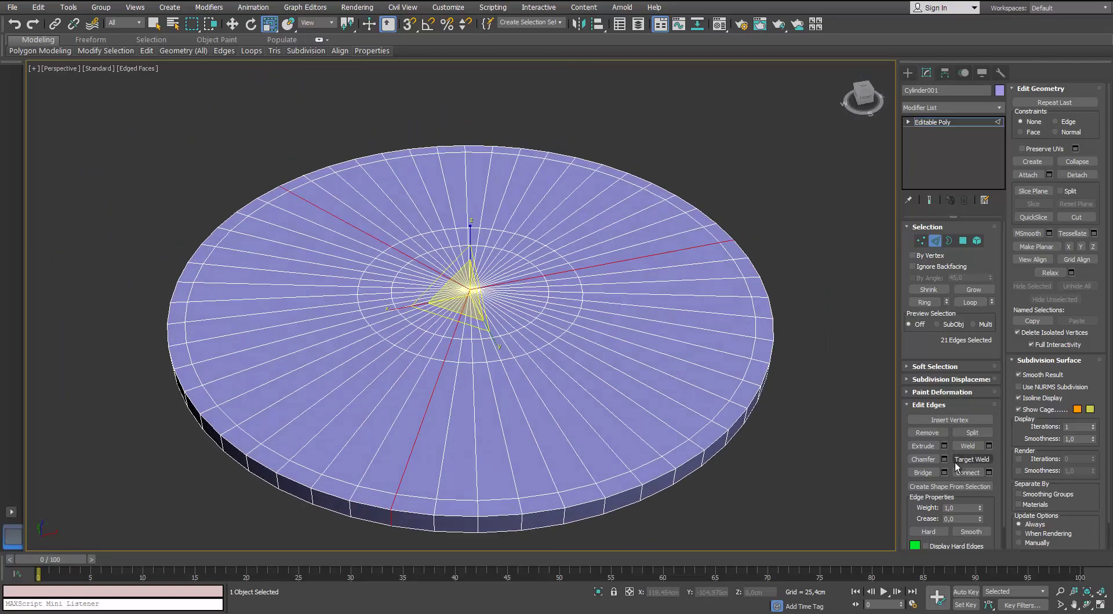
Step: Chamfer the three selected radial edge loops by about 0,573 cm with one segment
{"action": "middle_click_drag", "start_coordinate": [371, 336], "coordinate": [377, 305]}
{"action": "scroll", "coordinate": [379, 303], "scroll_direction": "up", "scroll_amount": 3}
{"action": "left_click_drag", "start_coordinate": [470, 328], "coordinate": [471, 334]}
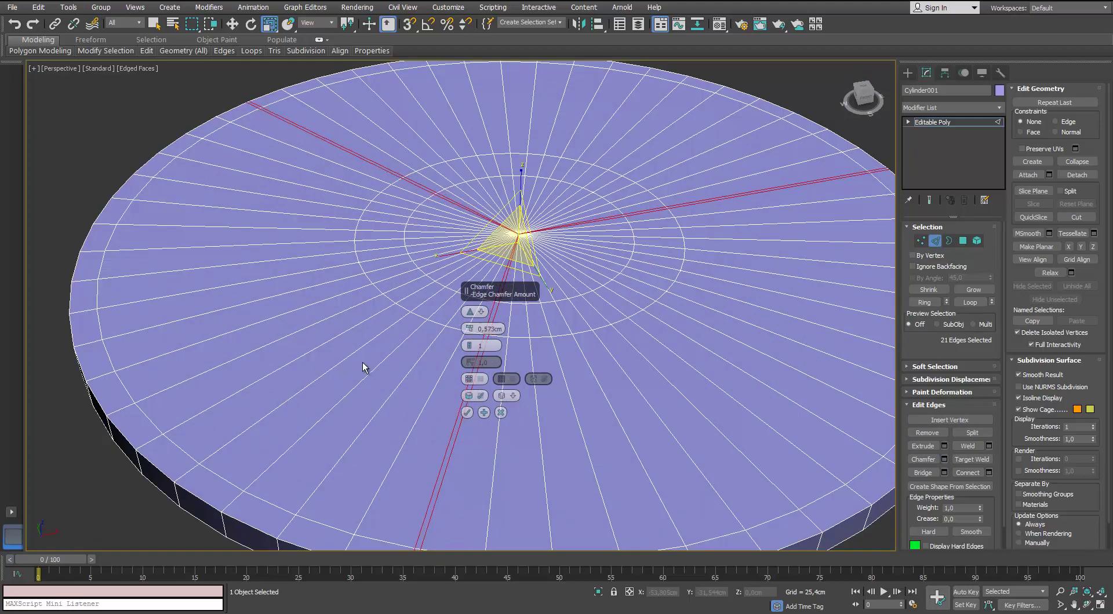
{"action": "middle_click_drag", "start_coordinate": [366, 367], "coordinate": [345, 376]}
{"action": "scroll", "coordinate": [487, 250], "scroll_direction": "up", "scroll_amount": 3}
{"action": "middle_click_drag", "start_coordinate": [504, 246], "coordinate": [458, 296]}
{"action": "scroll", "coordinate": [437, 230], "scroll_direction": "up", "scroll_amount": 4}
{"action": "scroll", "coordinate": [411, 263], "scroll_direction": "down", "scroll_amount": 5}
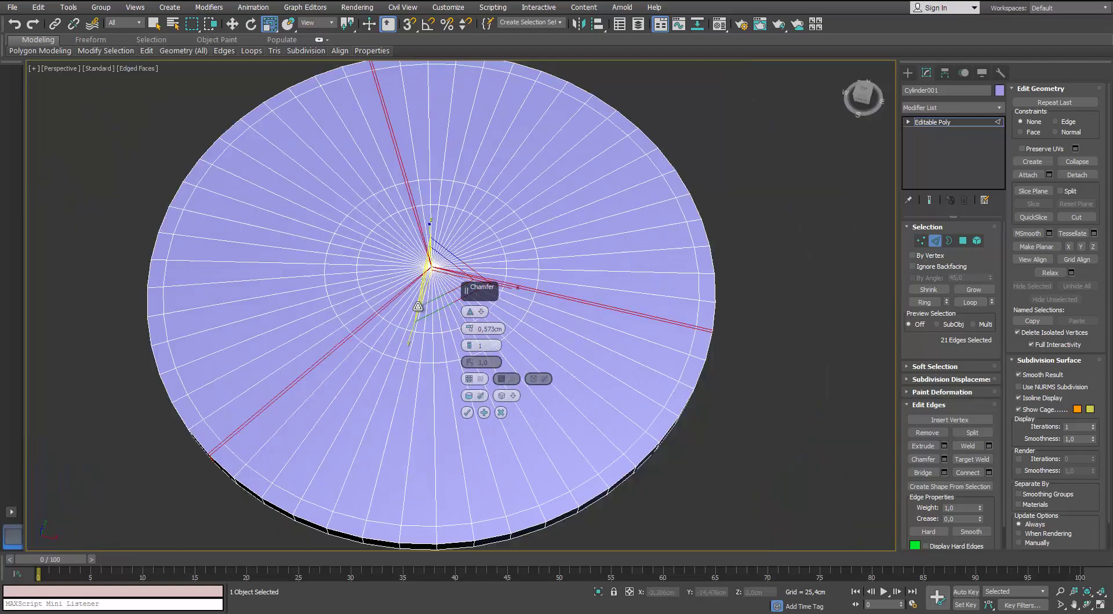
{"action": "middle_click_drag", "start_coordinate": [354, 400], "coordinate": [384, 350], "text": "alt"}
{"action": "scroll", "coordinate": [384, 350], "scroll_direction": "up", "scroll_amount": 3}
{"action": "left_click", "coordinate": [468, 412]}
{"action": "scroll", "coordinate": [474, 371], "scroll_direction": "down", "scroll_amount": 1}
{"action": "scroll", "coordinate": [474, 370], "scroll_direction": "down", "scroll_amount": 3}
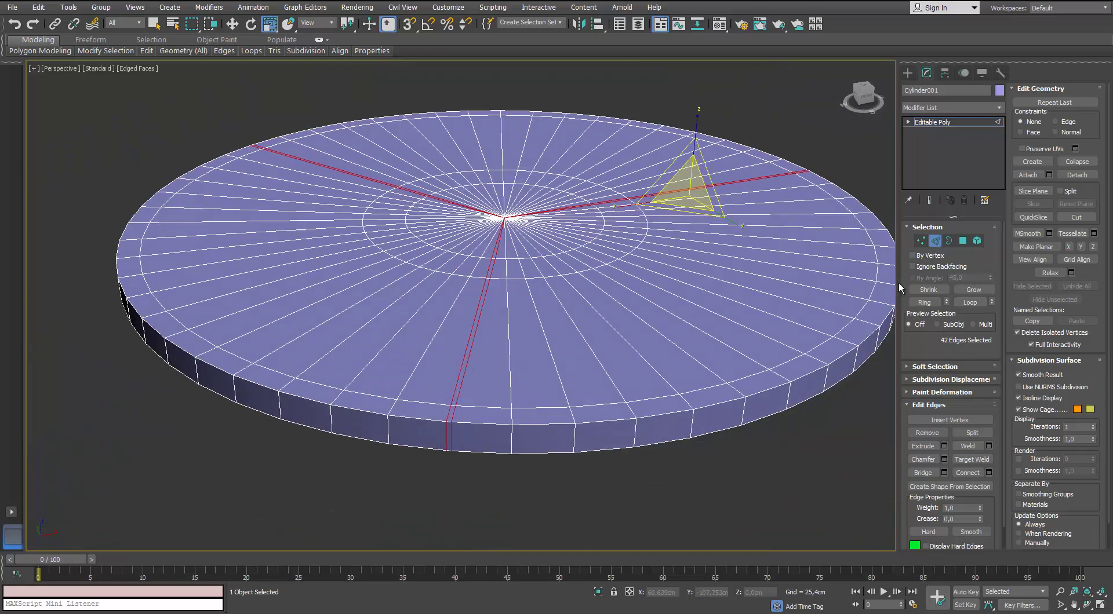
{"action": "left_click", "coordinate": [452, 427]}
{"action": "scroll", "coordinate": [455, 418], "scroll_direction": "up", "scroll_amount": 3}
{"action": "scroll", "coordinate": [456, 418], "scroll_direction": "down", "scroll_amount": 3}
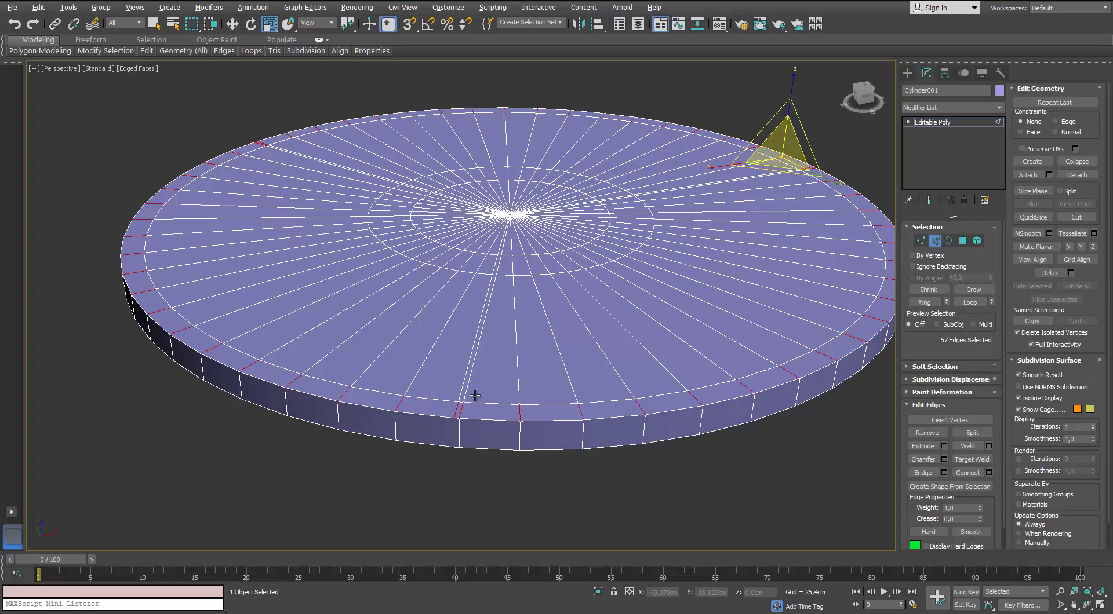
Step: Select the short rim edge between the first pair of chamfered lines and extend it to its edge ring
{"action": "scroll", "coordinate": [466, 394], "scroll_direction": "up", "scroll_amount": 4}
{"action": "left_click", "coordinate": [430, 448]}
{"action": "left_click", "coordinate": [431, 449]}
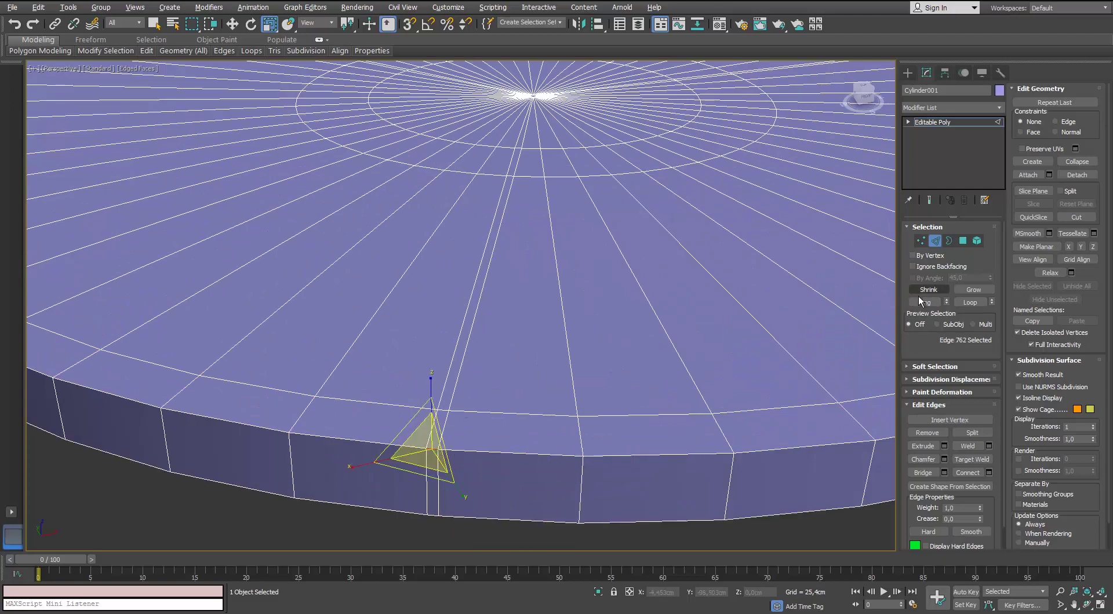
{"action": "left_click", "coordinate": [921, 301]}
Step: Add the short edges of the other two chamfered strips, extend them to rings, and convert the selection to polygons
{"action": "scroll", "coordinate": [739, 294], "scroll_direction": "down", "scroll_amount": 4}
{"action": "middle_click_drag", "start_coordinate": [753, 296], "coordinate": [542, 369], "text": "alt"}
{"action": "middle_click_drag", "start_coordinate": [542, 368], "coordinate": [463, 346]}
{"action": "scroll", "coordinate": [540, 404], "scroll_direction": "up", "scroll_amount": 4}
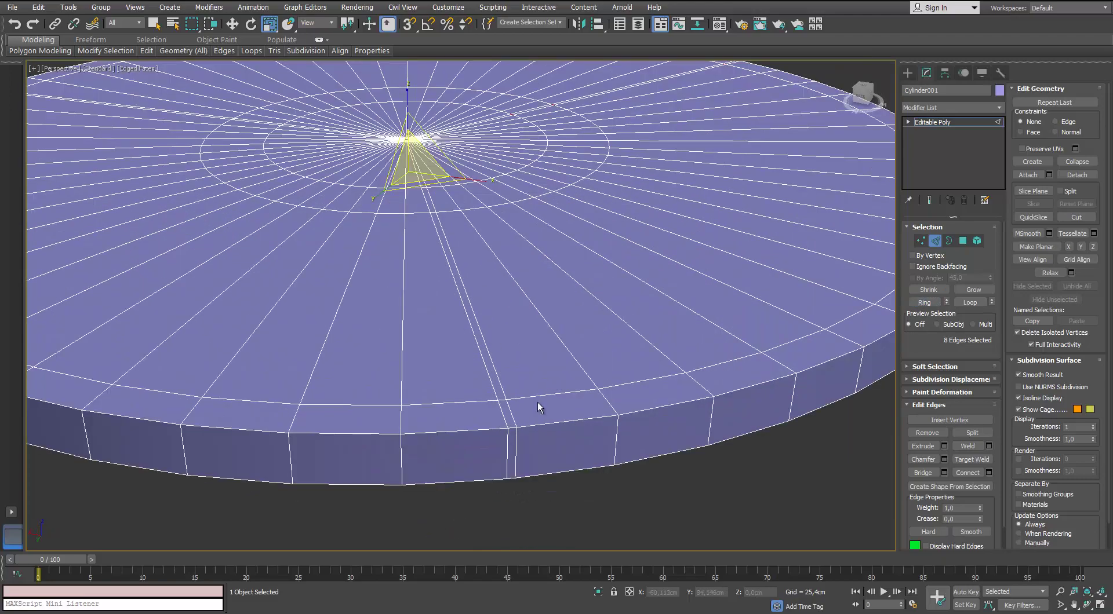
{"action": "left_click", "coordinate": [507, 436], "text": "ctrl"}
{"action": "scroll", "coordinate": [505, 433], "scroll_direction": "down", "scroll_amount": 4}
{"action": "middle_click_drag", "start_coordinate": [359, 359], "coordinate": [482, 397], "text": "alt"}
{"action": "middle_click_drag", "start_coordinate": [482, 397], "coordinate": [486, 299]}
{"action": "scroll", "coordinate": [487, 300], "scroll_direction": "up", "scroll_amount": 4}
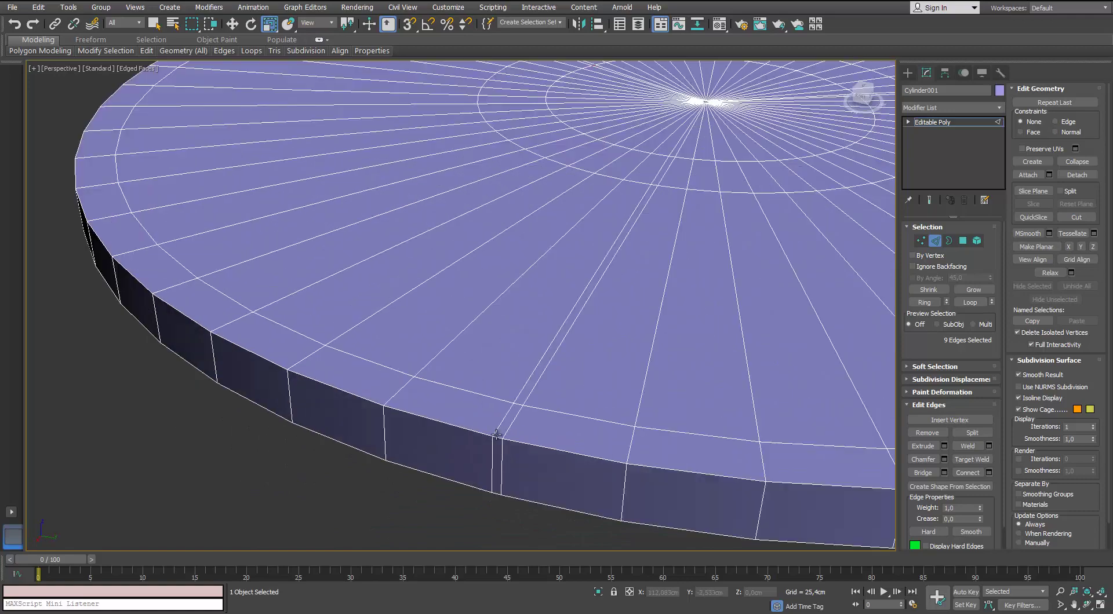
{"action": "left_click", "coordinate": [551, 432], "text": "ctrl"}
{"action": "scroll", "coordinate": [626, 425], "scroll_direction": "down", "scroll_amount": 4}
{"action": "left_click", "coordinate": [924, 303]}
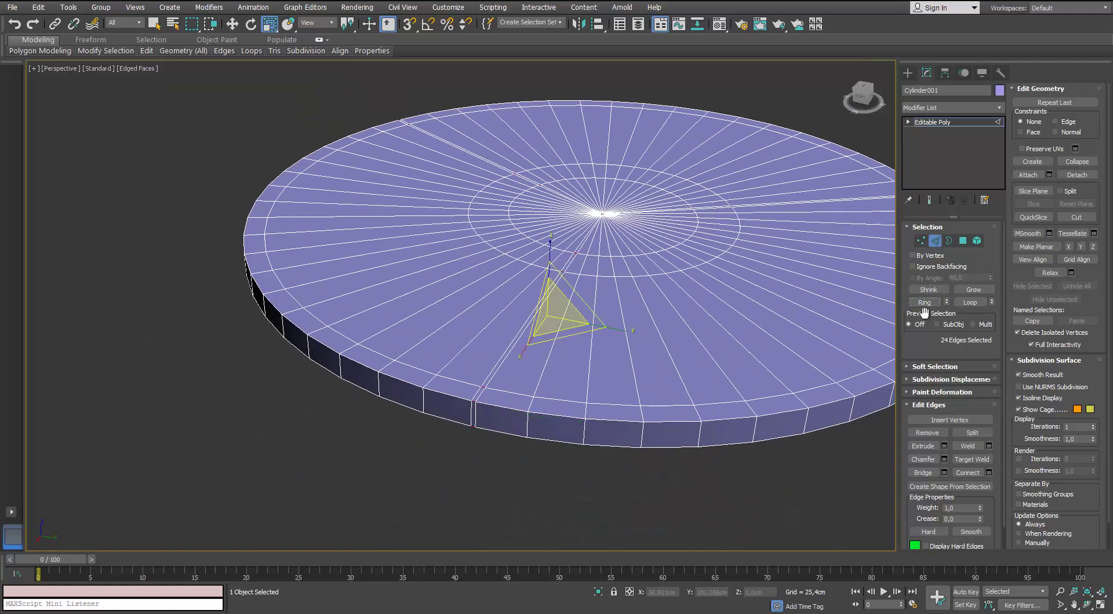
{"action": "left_click", "coordinate": [962, 246], "text": "ctrl"}
Step: Deselect the strip polygons within the larger inner circle, keeping only the parts from that circle out to the rim
{"action": "middle_click_drag", "start_coordinate": [685, 268], "coordinate": [536, 300]}
{"action": "scroll", "coordinate": [444, 250], "scroll_direction": "up", "scroll_amount": 5}
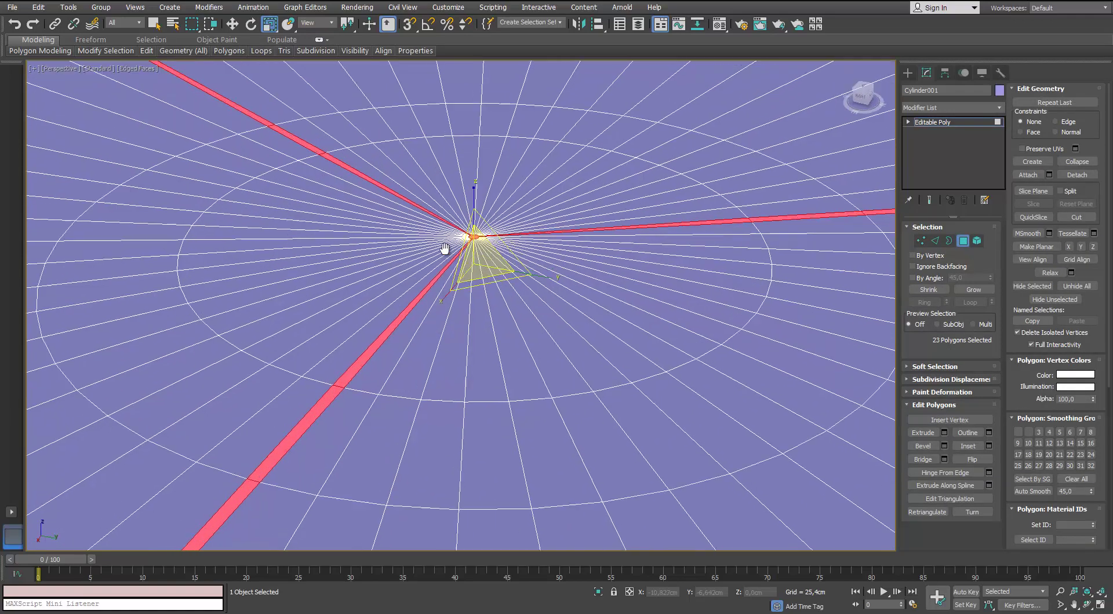
{"action": "scroll", "coordinate": [444, 252], "scroll_direction": "down", "scroll_amount": 3}
{"action": "scroll", "coordinate": [444, 253], "scroll_direction": "down", "scroll_amount": 3}
{"action": "scroll", "coordinate": [444, 253], "scroll_direction": "up", "scroll_amount": 6}
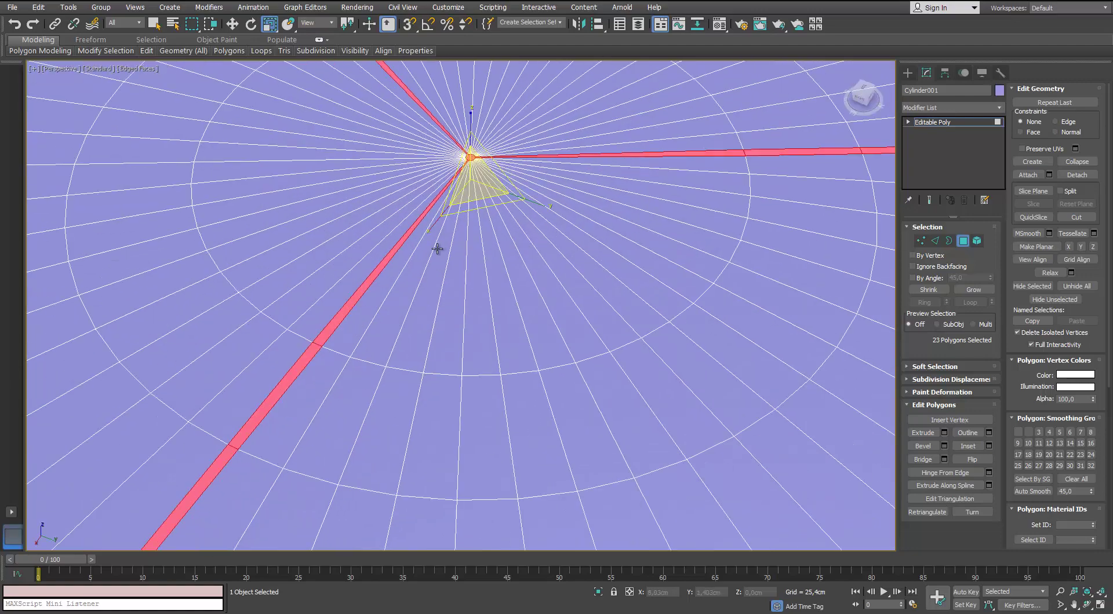
{"action": "middle_click_drag", "start_coordinate": [441, 255], "coordinate": [440, 273]}
{"action": "scroll", "coordinate": [405, 286], "scroll_direction": "down", "scroll_amount": 4}
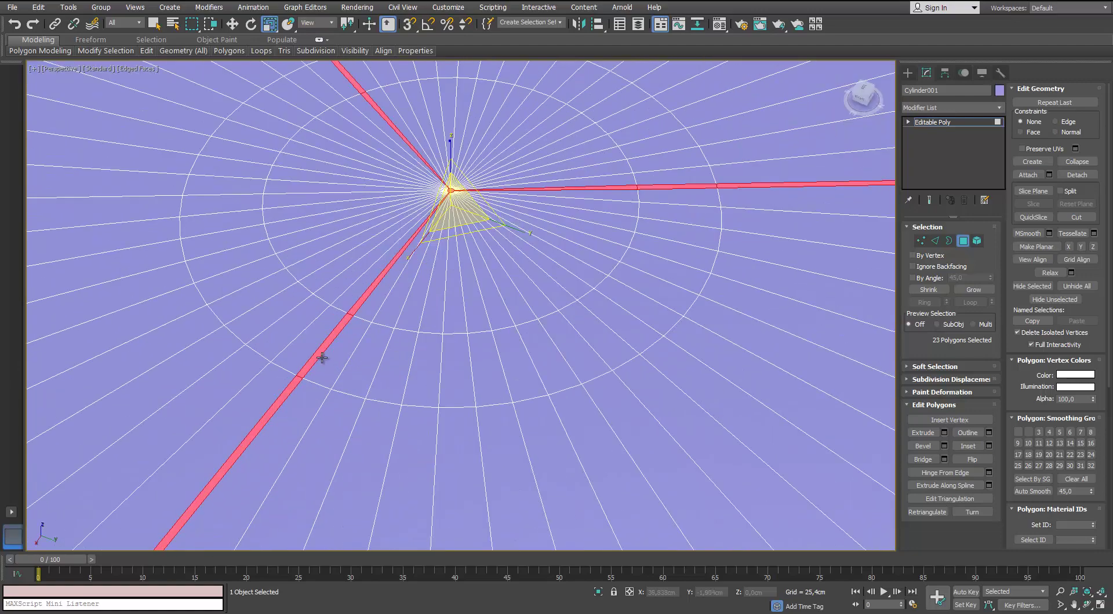
{"action": "middle_click_drag", "start_coordinate": [322, 357], "coordinate": [373, 389], "text": "alt"}
{"action": "left_click", "coordinate": [342, 357], "text": "alt"}
{"action": "scroll", "coordinate": [347, 351], "scroll_direction": "down", "scroll_amount": 4}
{"action": "mouse_move", "coordinate": [564, 366]}
{"action": "left_mouse_down", "text": "alt"}
{"action": "mouse_move", "coordinate": [524, 312]}
{"action": "mouse_move", "coordinate": [367, 200]}
{"action": "left_mouse_up", "text": "alt"}
{"action": "left_click", "coordinate": [316, 148], "text": "alt"}
{"action": "scroll", "coordinate": [320, 159], "scroll_direction": "down", "scroll_amount": 6}
{"action": "middle_click_drag", "start_coordinate": [365, 307], "coordinate": [346, 176], "text": "alt"}
{"action": "scroll", "coordinate": [347, 124], "scroll_direction": "up", "scroll_amount": 3}
{"action": "scroll", "coordinate": [346, 176], "scroll_direction": "up", "scroll_amount": 5}
{"action": "middle_click_drag", "start_coordinate": [410, 203], "coordinate": [554, 160]}
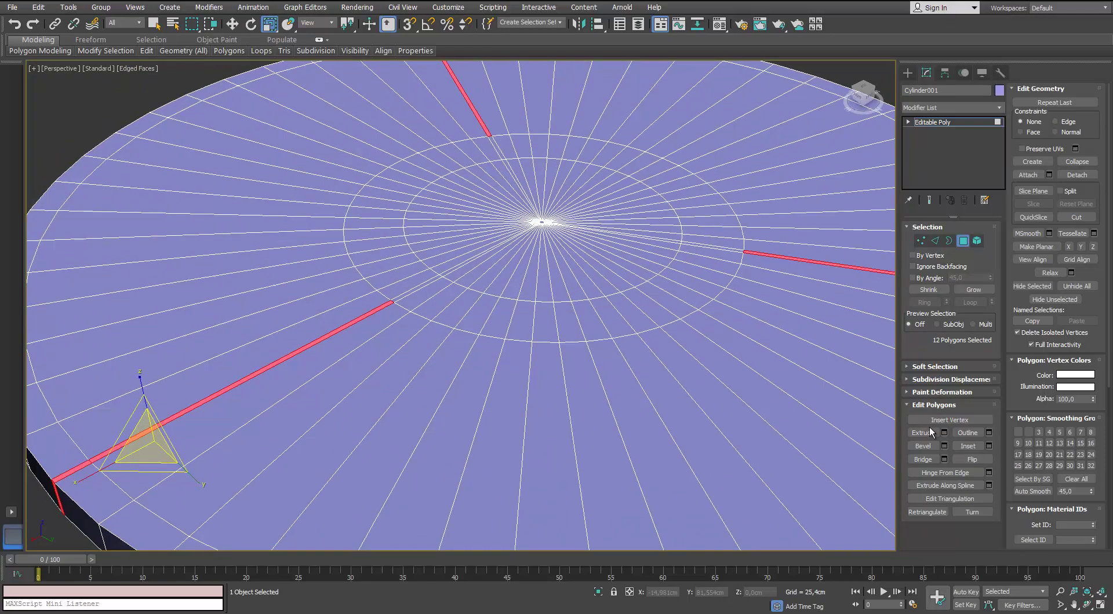
Step: Extrude the selected strip polygons to a height of -0,9 cm to cut three radial grooves into the disc
{"action": "left_click", "coordinate": [480, 312]}
{"action": "left_click", "coordinate": [503, 336]}
{"action": "left_click_drag", "start_coordinate": [470, 329], "coordinate": [470, 384]}
{"action": "middle_click_drag", "start_coordinate": [471, 383], "coordinate": [449, 325], "text": "alt"}
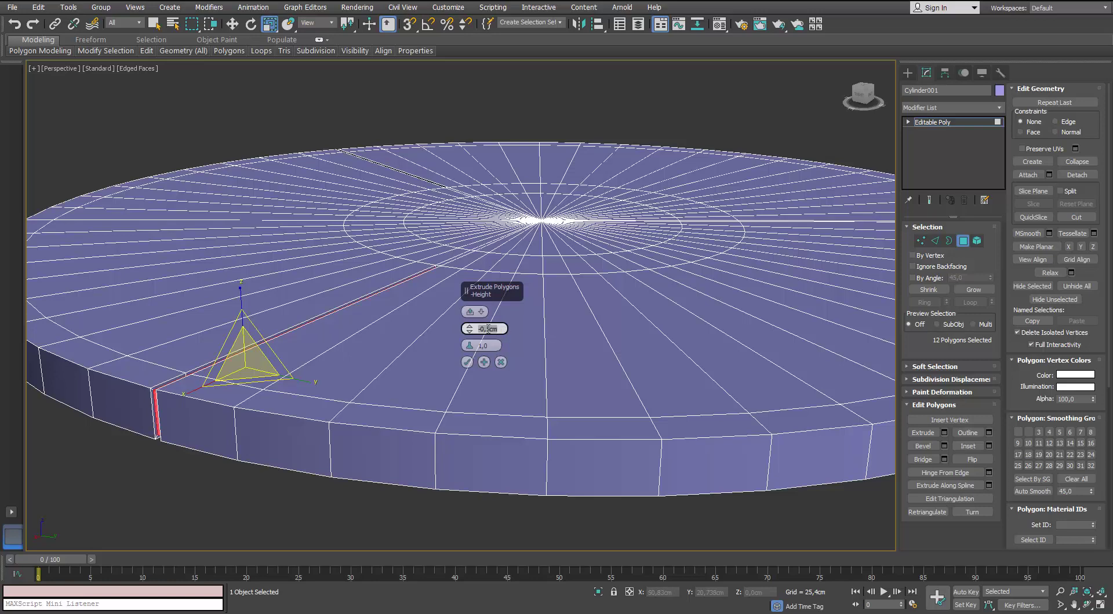
{"action": "middle_click_drag", "start_coordinate": [395, 280], "coordinate": [399, 263], "text": "alt"}
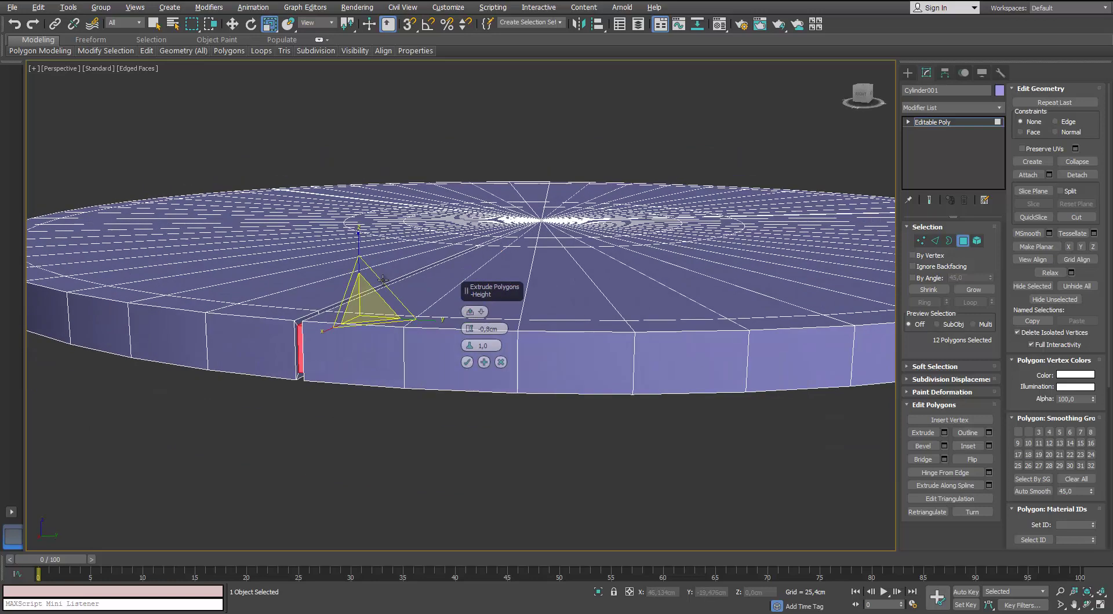
{"action": "scroll", "coordinate": [377, 268], "scroll_direction": "up", "scroll_amount": 3}
{"action": "scroll", "coordinate": [191, 313], "scroll_direction": "down", "scroll_amount": 5}
{"action": "scroll", "coordinate": [192, 313], "scroll_direction": "up", "scroll_amount": 5}
{"action": "middle_click_drag", "start_coordinate": [191, 314], "coordinate": [201, 318], "text": "alt"}
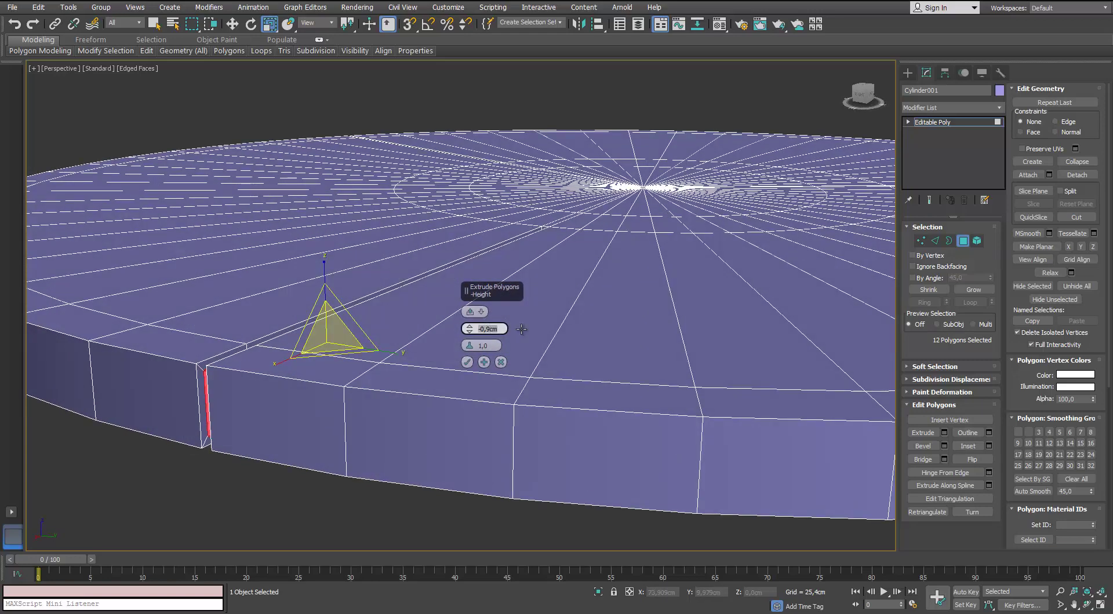
{"action": "left_click", "coordinate": [467, 362]}
Step: Try a TurboSmooth modifier on the disc, inspect it without edged faces, and delete the modifier
{"action": "left_click", "coordinate": [962, 241]}
{"action": "left_click", "coordinate": [1001, 109]}
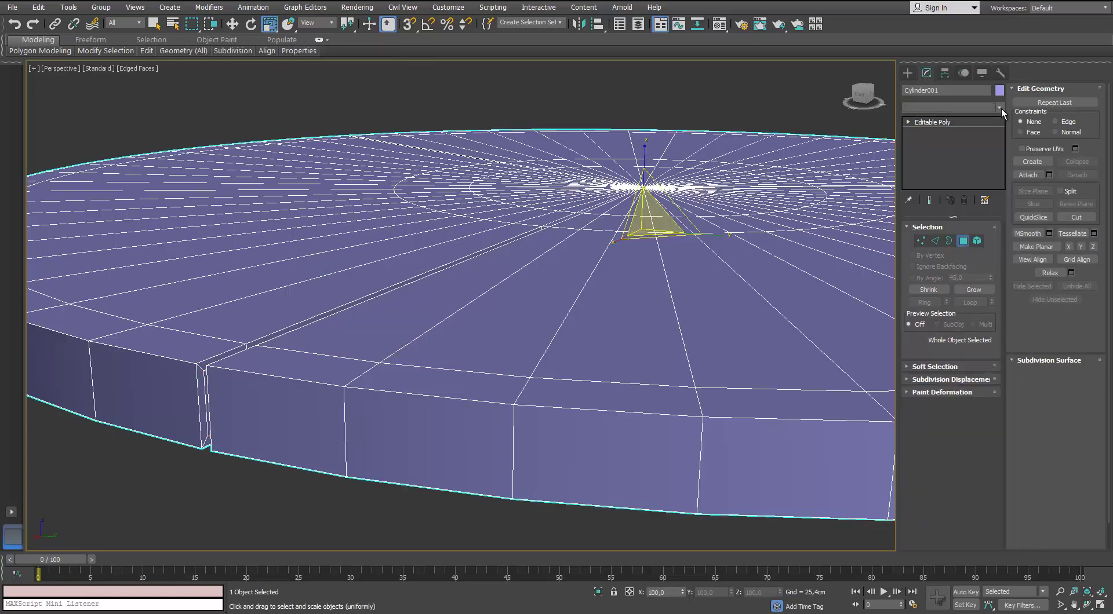
{"action": "type", "text": "tu"}
{"action": "key", "text": "Return"}
{"action": "scroll", "coordinate": [703, 241], "scroll_direction": "down", "scroll_amount": 10}
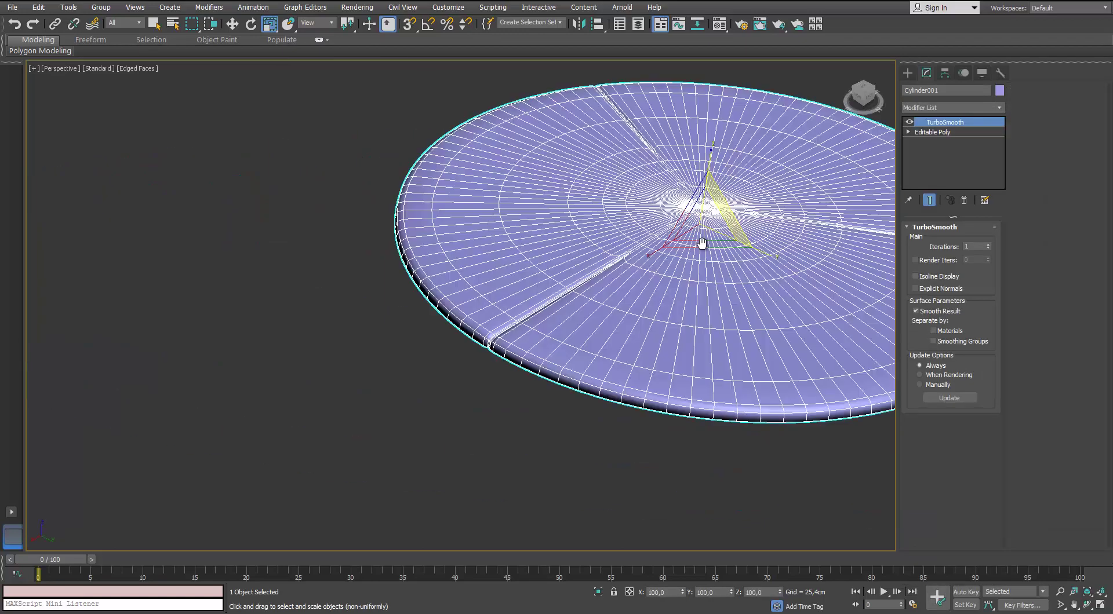
{"action": "key", "text": "F4"}
{"action": "middle_click_drag", "start_coordinate": [652, 320], "coordinate": [659, 315], "text": "alt"}
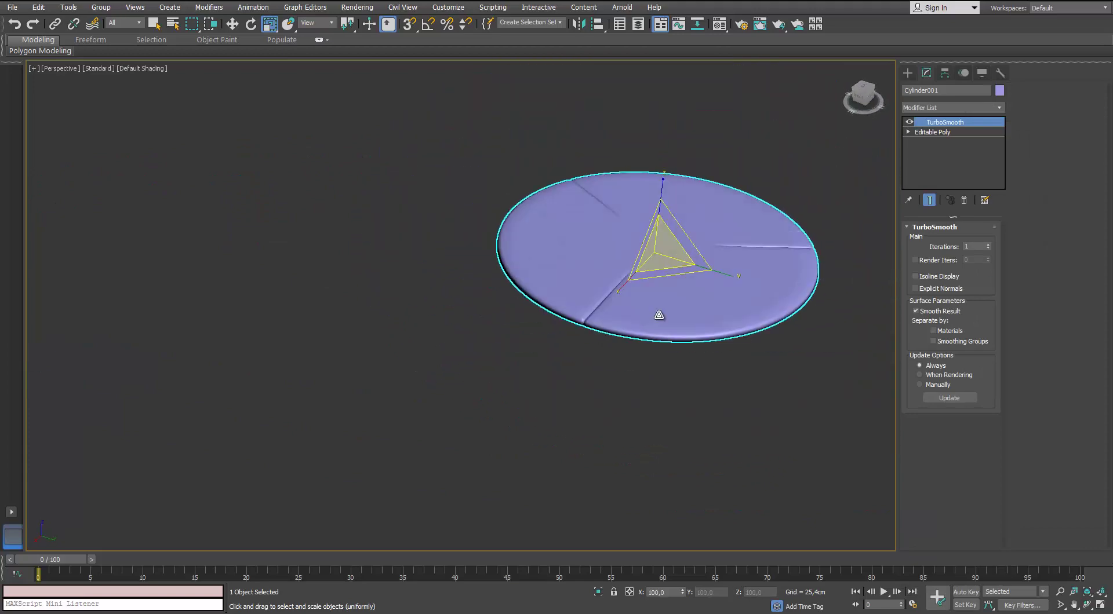
{"action": "right_click", "coordinate": [963, 125]}
{"action": "left_click", "coordinate": [982, 142]}
{"action": "scroll", "coordinate": [738, 246], "scroll_direction": "up", "scroll_amount": 3}
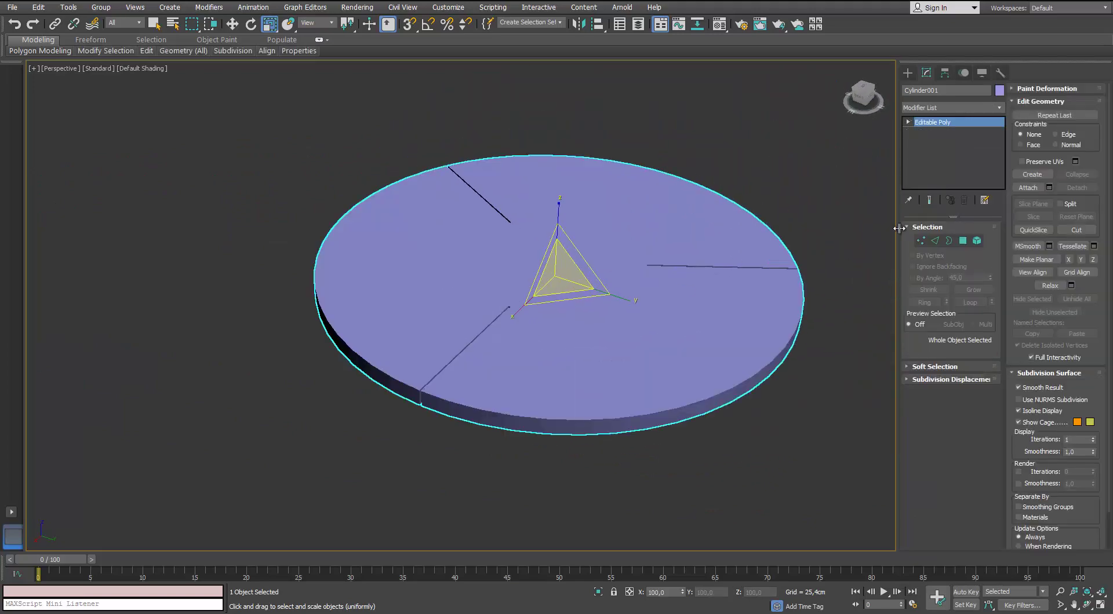
{"action": "key", "text": "F4"}
{"action": "scroll", "coordinate": [581, 291], "scroll_direction": "up", "scroll_amount": 3}
{"action": "left_click", "coordinate": [962, 239]}
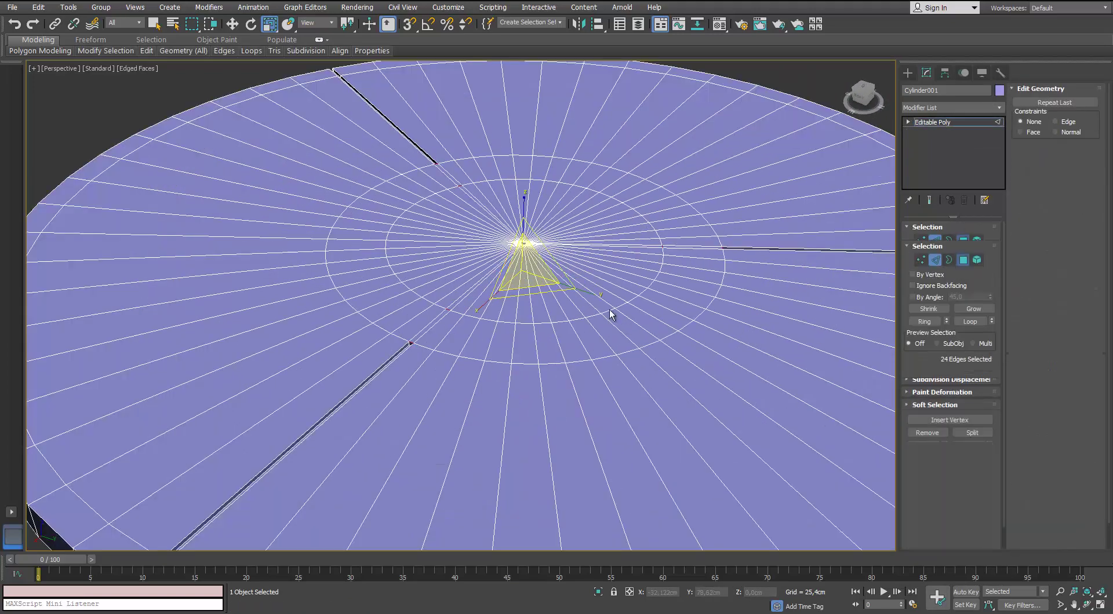
{"action": "scroll", "coordinate": [458, 349], "scroll_direction": "up", "scroll_amount": 2}
{"action": "left_click", "coordinate": [439, 334]}
{"action": "left_click", "coordinate": [465, 341], "text": "ctrl"}
{"action": "left_click", "coordinate": [496, 345], "text": "ctrl"}
{"action": "left_click", "coordinate": [526, 346], "text": "ctrl"}
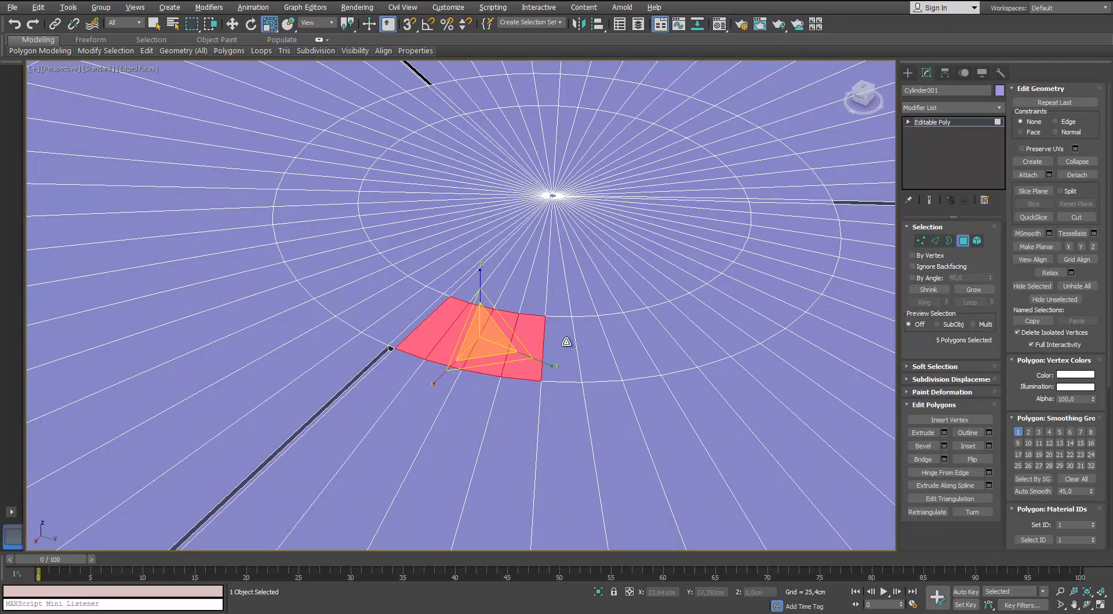
{"action": "left_click", "coordinate": [566, 341], "text": "ctrl"}
{"action": "scroll", "coordinate": [626, 341], "scroll_direction": "down", "scroll_amount": 2}
{"action": "scroll", "coordinate": [812, 301], "scroll_direction": "up", "scroll_amount": 2}
Step: Select the edge ring between the two inner circles and convert it to a polygon selection
{"action": "key", "text": "2"}
{"action": "left_click", "coordinate": [691, 260]}
{"action": "left_click", "coordinate": [931, 303]}
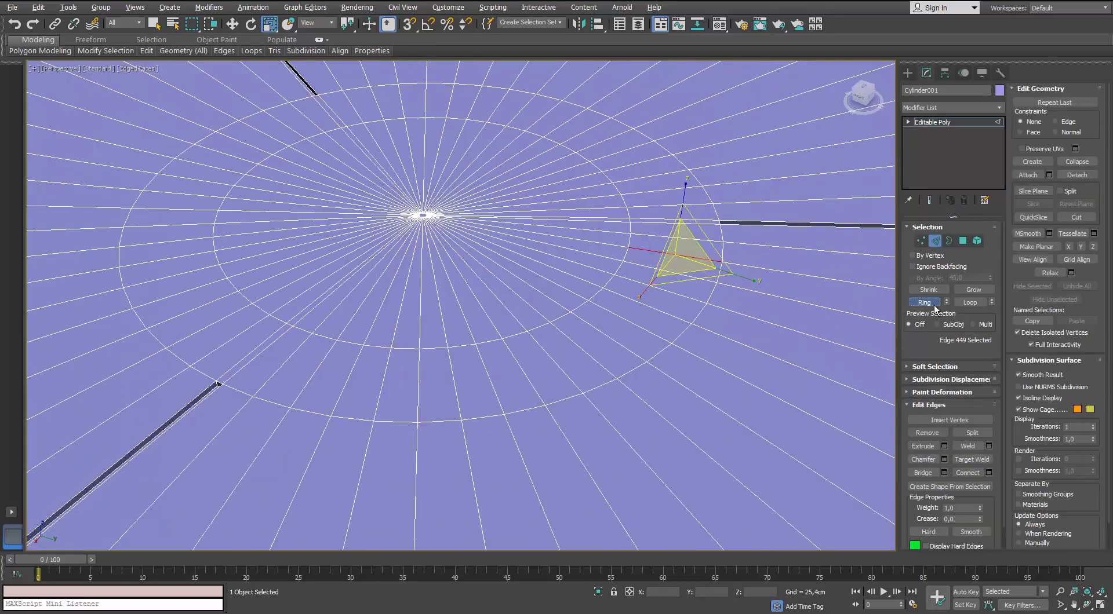
{"action": "left_click", "coordinate": [964, 241], "text": "ctrl"}
{"action": "scroll", "coordinate": [342, 326], "scroll_direction": "up", "scroll_amount": 2}
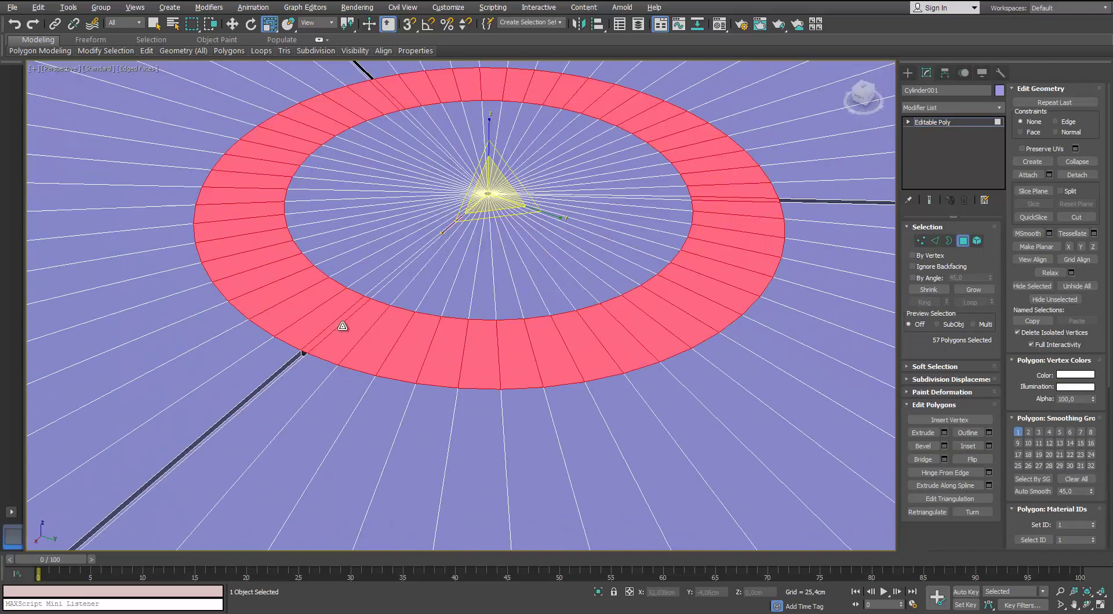
Step: Deselect the three narrow polygons that line up with the radial grooves from the ring selection
{"action": "left_click", "coordinate": [342, 320], "text": "alt"}
{"action": "scroll", "coordinate": [343, 320], "scroll_direction": "down", "scroll_amount": 2}
{"action": "scroll", "coordinate": [460, 311], "scroll_direction": "down", "scroll_amount": 2}
{"action": "middle_click_drag", "start_coordinate": [626, 304], "coordinate": [400, 310], "text": "alt"}
{"action": "scroll", "coordinate": [480, 335], "scroll_direction": "up", "scroll_amount": 4}
{"action": "left_click", "coordinate": [447, 347], "text": "alt"}
{"action": "scroll", "coordinate": [447, 345], "scroll_direction": "down", "scroll_amount": 4}
{"action": "scroll", "coordinate": [421, 366], "scroll_direction": "up", "scroll_amount": 4}
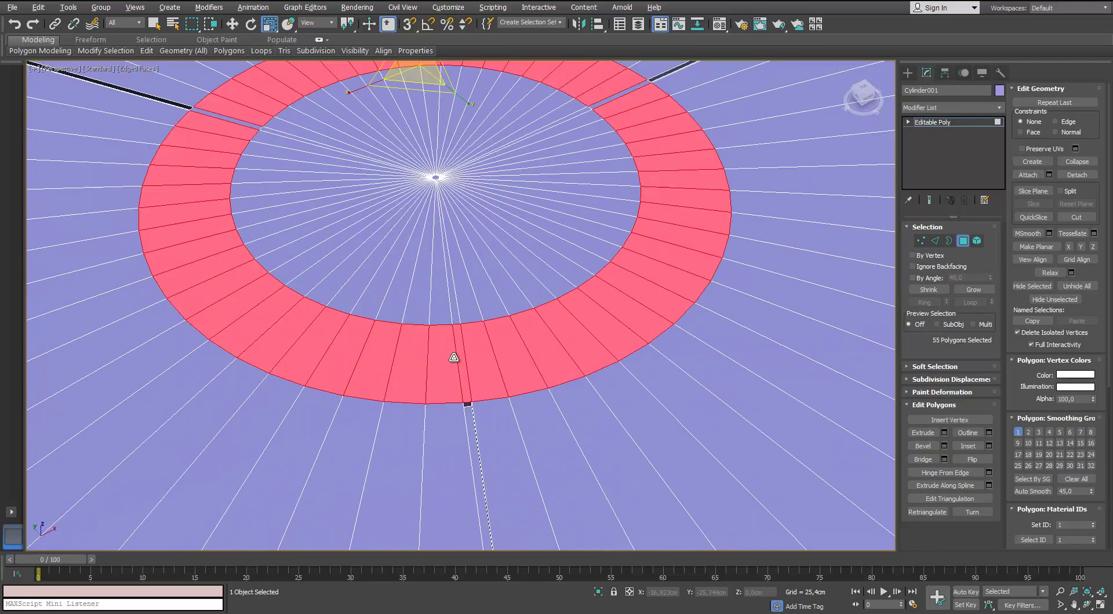
{"action": "left_click", "coordinate": [458, 357], "text": "alt"}
Step: Bevel the three selected ring sections upward with a slightly negative outline
{"action": "middle_click_drag", "start_coordinate": [458, 357], "coordinate": [385, 311], "text": "alt"}
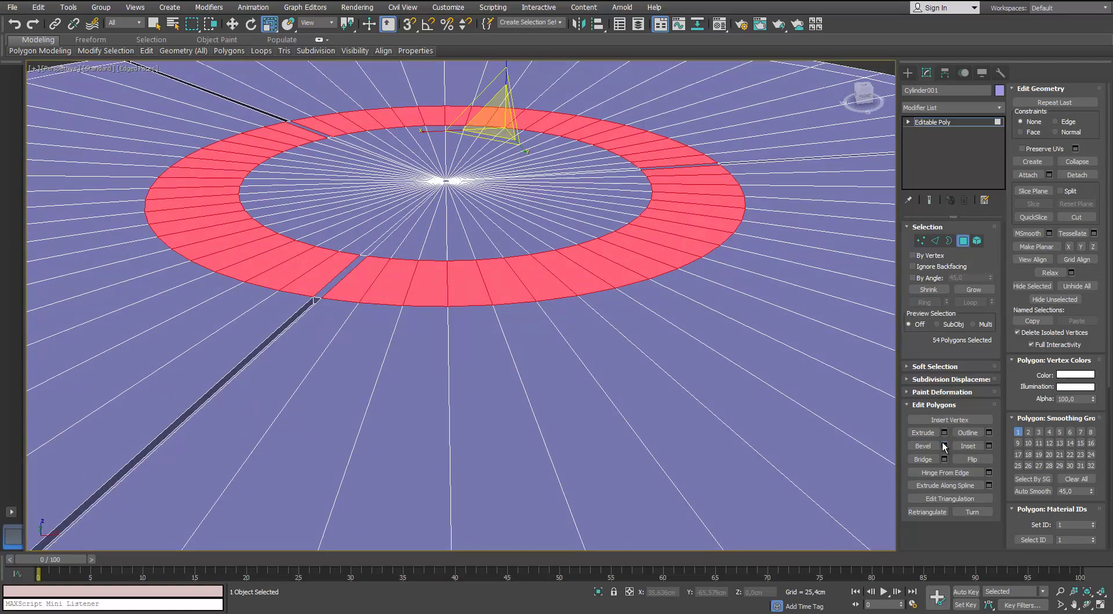
{"action": "left_click", "coordinate": [944, 446]}
{"action": "left_click_drag", "start_coordinate": [470, 329], "coordinate": [466, 408]}
{"action": "left_click_drag", "start_coordinate": [472, 347], "coordinate": [473, 342]}
{"action": "middle_click_drag", "start_coordinate": [469, 330], "coordinate": [432, 324], "text": "alt"}
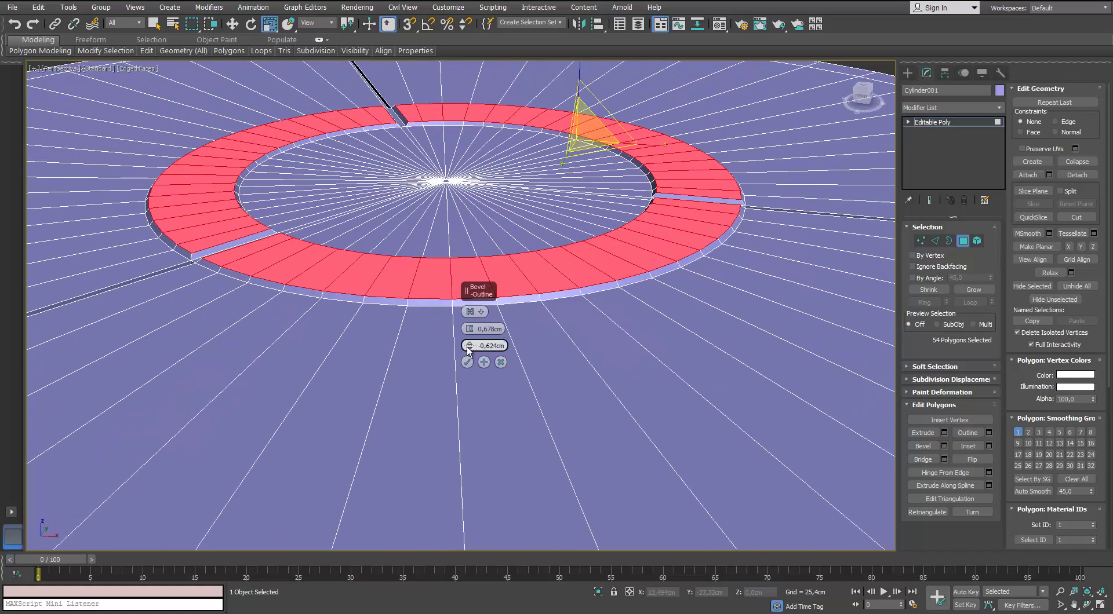
{"action": "left_click_drag", "start_coordinate": [469, 342], "coordinate": [469, 348]}
{"action": "middle_click_drag", "start_coordinate": [469, 347], "coordinate": [316, 253], "text": "alt"}
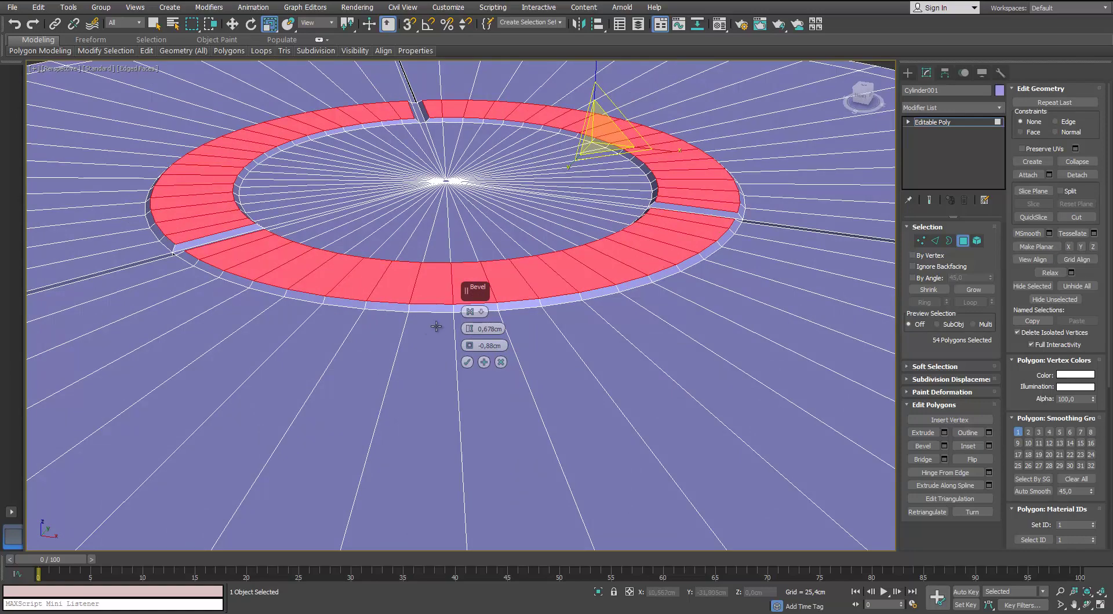
{"action": "left_click_drag", "start_coordinate": [469, 346], "coordinate": [469, 347]}
{"action": "middle_click_drag", "start_coordinate": [469, 348], "coordinate": [349, 254], "text": "alt"}
{"action": "left_click_drag", "start_coordinate": [469, 329], "coordinate": [469, 321]}
{"action": "left_click", "coordinate": [484, 362]}
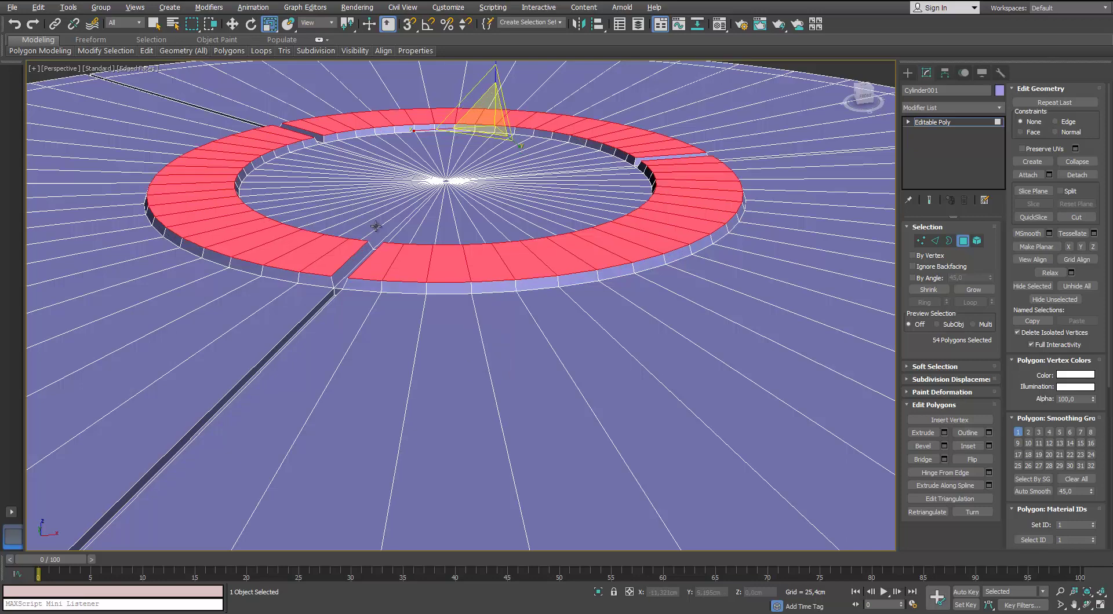
Step: Leave polygon editing, assign the default grey material to the disc, and set its wireframe colour to black
{"action": "scroll", "coordinate": [580, 289], "scroll_direction": "down", "scroll_amount": 6}
{"action": "left_click", "coordinate": [694, 269]}
{"action": "left_click", "coordinate": [962, 240]}
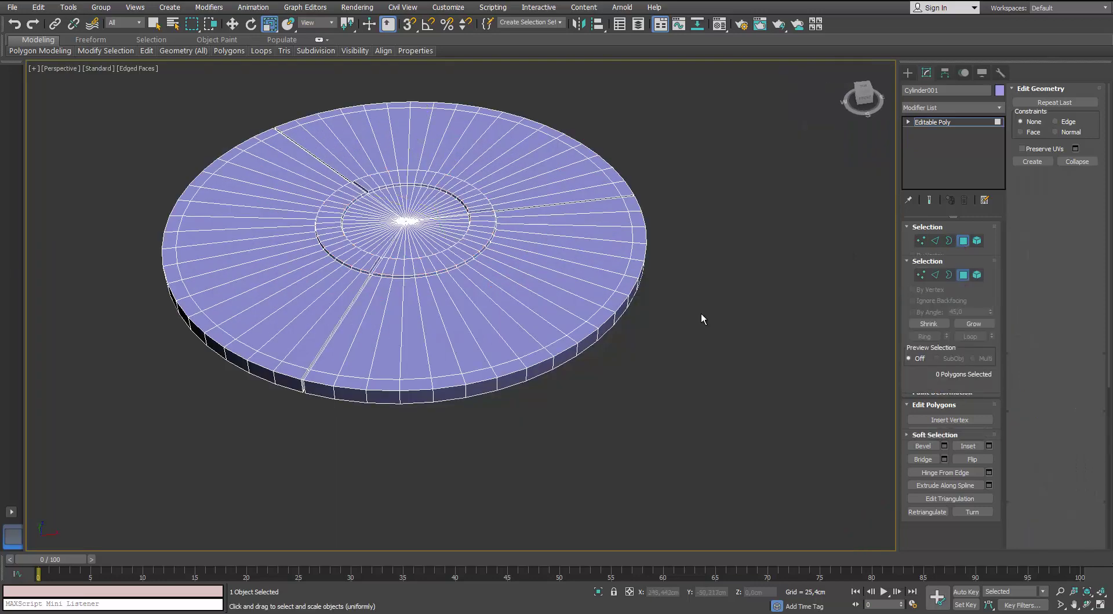
{"action": "key", "text": "m"}
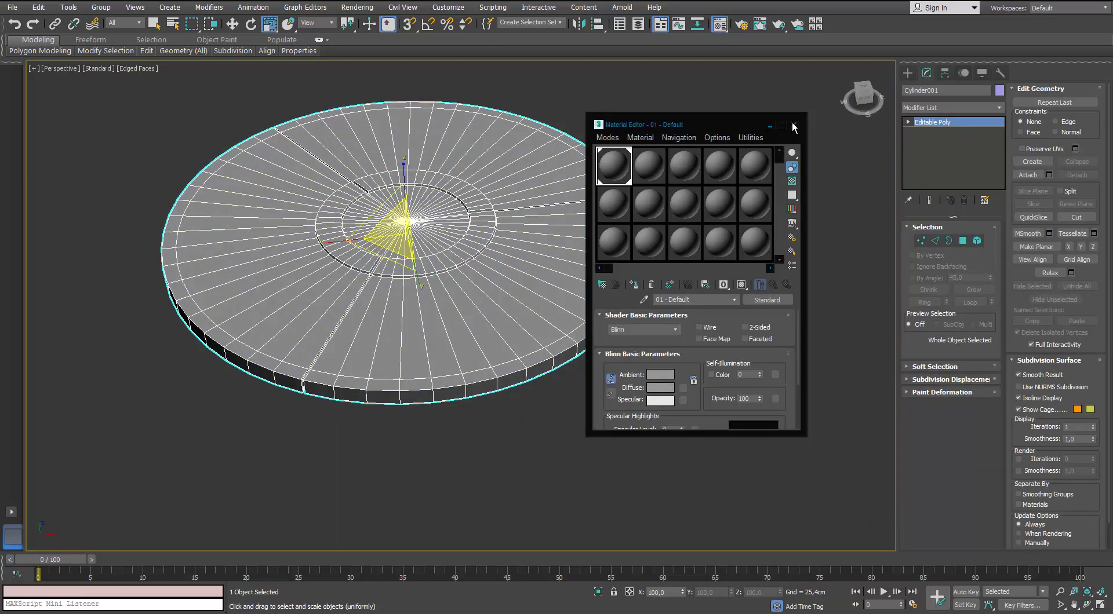
{"action": "left_click", "coordinate": [794, 124]}
{"action": "left_click", "coordinate": [998, 90]}
{"action": "left_click", "coordinate": [745, 340]}
{"action": "left_click", "coordinate": [678, 324]}
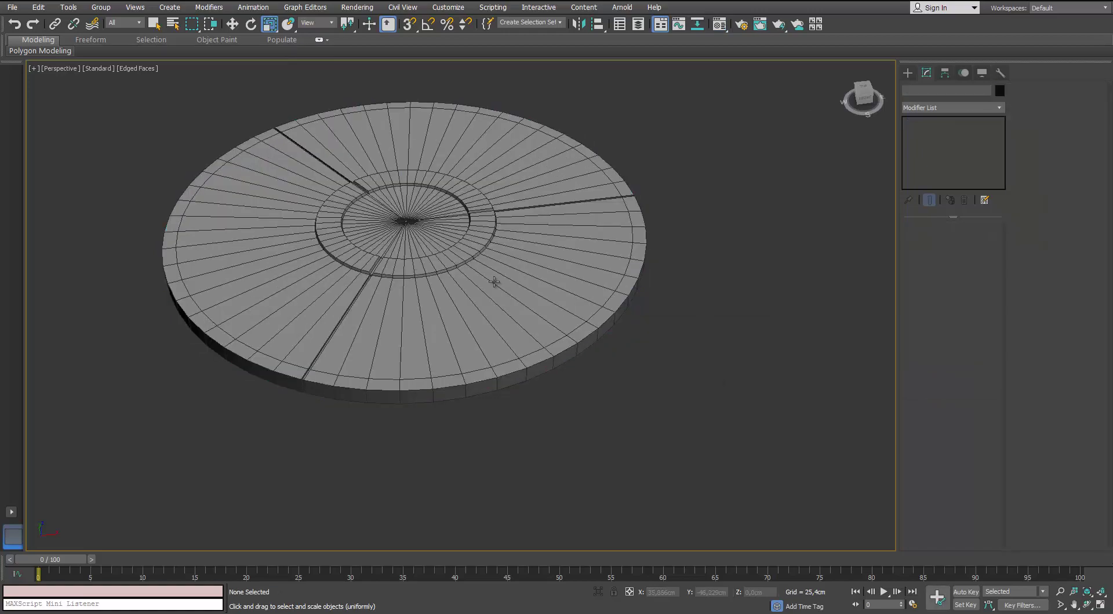
Step: Select the ring of short radial edges across the disc's narrow outer rim band and convert it to a polygon selection
{"action": "middle_click_drag", "start_coordinate": [444, 241], "coordinate": [444, 209]}
{"action": "scroll", "coordinate": [452, 249], "scroll_direction": "up", "scroll_amount": 4}
{"action": "left_click", "coordinate": [392, 299]}
{"action": "scroll", "coordinate": [444, 210], "scroll_direction": "down", "scroll_amount": 5}
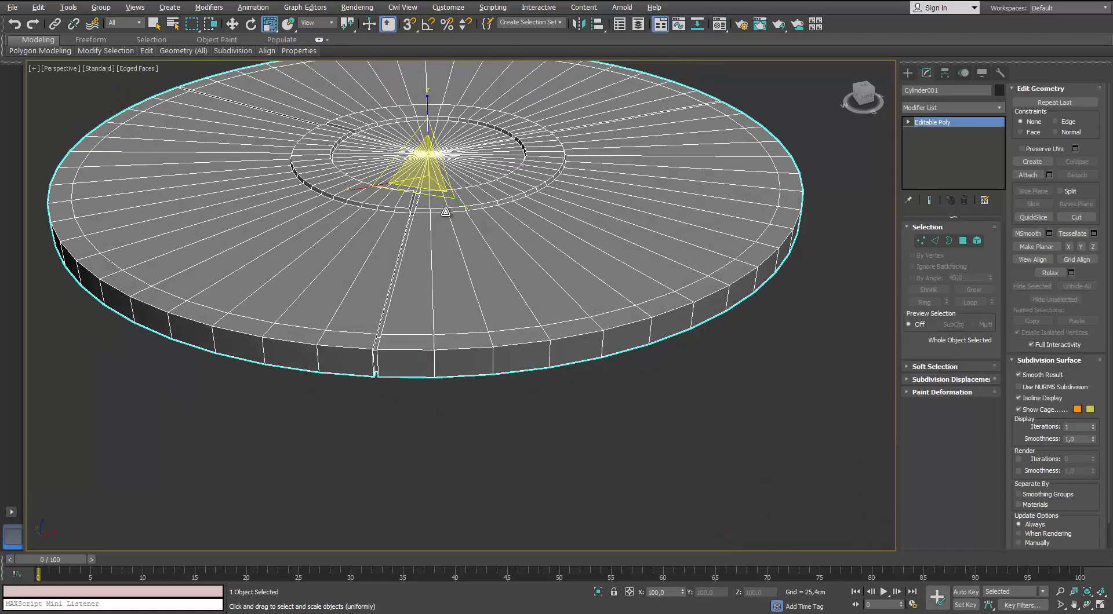
{"action": "key", "text": "2"}
{"action": "left_click", "coordinate": [356, 385]}
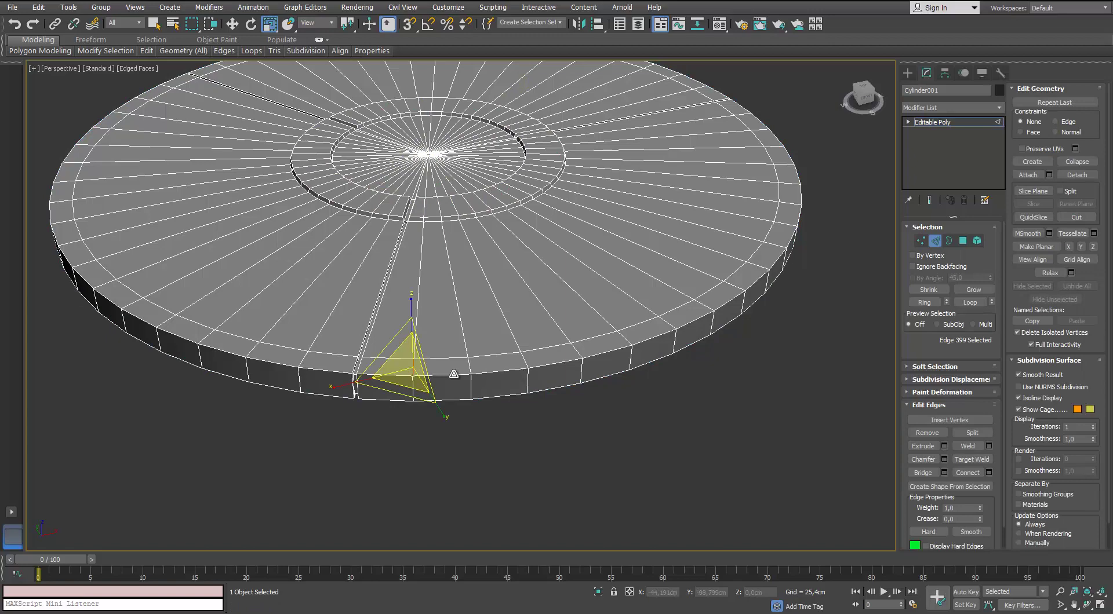
{"action": "left_click", "coordinate": [924, 302]}
{"action": "left_click", "coordinate": [962, 240], "text": "ctrl"}
Step: Deselect the narrow rim polygons inside the front radial groove
{"action": "scroll", "coordinate": [356, 370], "scroll_direction": "up", "scroll_amount": 8}
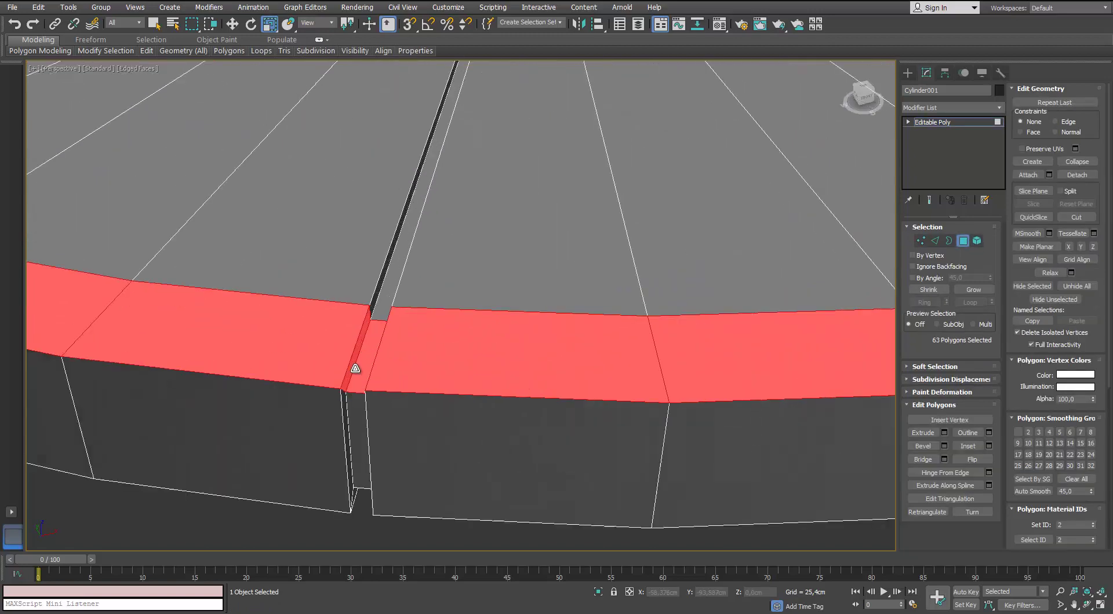
{"action": "left_click", "coordinate": [356, 348], "text": "alt"}
{"action": "left_click", "coordinate": [367, 353], "text": "alt"}
{"action": "middle_click_drag", "start_coordinate": [367, 353], "coordinate": [400, 351], "text": "alt"}
{"action": "middle_click_drag", "start_coordinate": [757, 303], "coordinate": [600, 254]}
{"action": "left_click", "coordinate": [718, 308], "text": "alt"}
Step: Deselect the narrow rim polygons inside the second radial groove
{"action": "scroll", "coordinate": [719, 308], "scroll_direction": "down", "scroll_amount": 8}
{"action": "scroll", "coordinate": [572, 310], "scroll_direction": "up", "scroll_amount": 10}
{"action": "left_click", "coordinate": [580, 299], "text": "alt"}
{"action": "left_click", "coordinate": [595, 311], "text": "alt"}
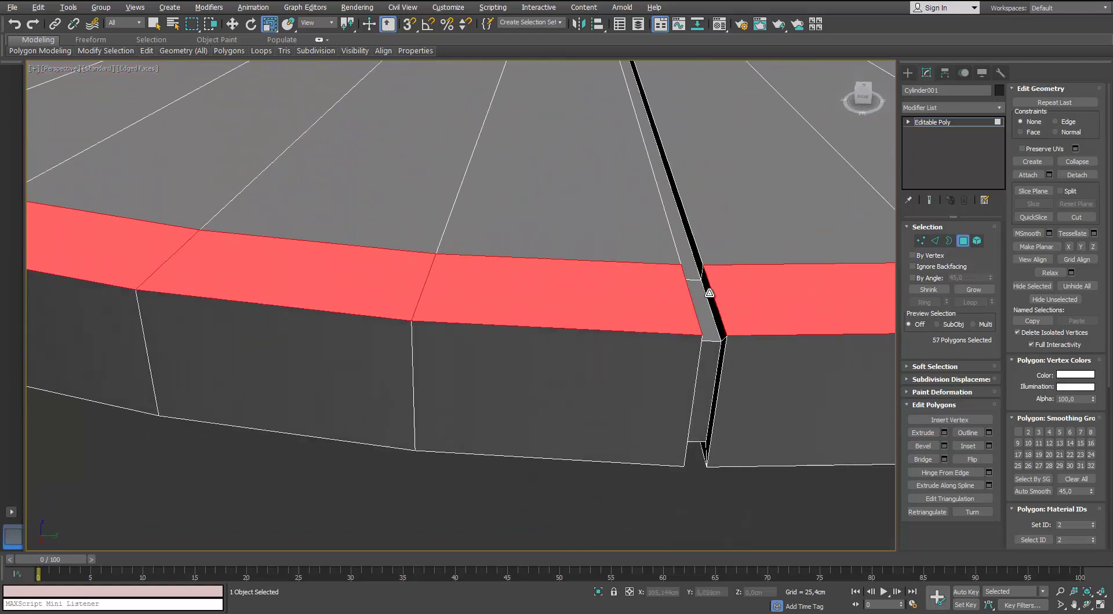
Step: Deselect the narrow rim polygons inside the third radial groove, including its side wall
{"action": "scroll", "coordinate": [708, 293], "scroll_direction": "down", "scroll_amount": 8}
{"action": "middle_click_drag", "start_coordinate": [646, 291], "coordinate": [559, 286], "text": "alt"}
{"action": "scroll", "coordinate": [323, 301], "scroll_direction": "up", "scroll_amount": 10}
{"action": "left_click", "coordinate": [323, 301], "text": "alt"}
{"action": "left_click", "coordinate": [341, 301], "text": "alt"}
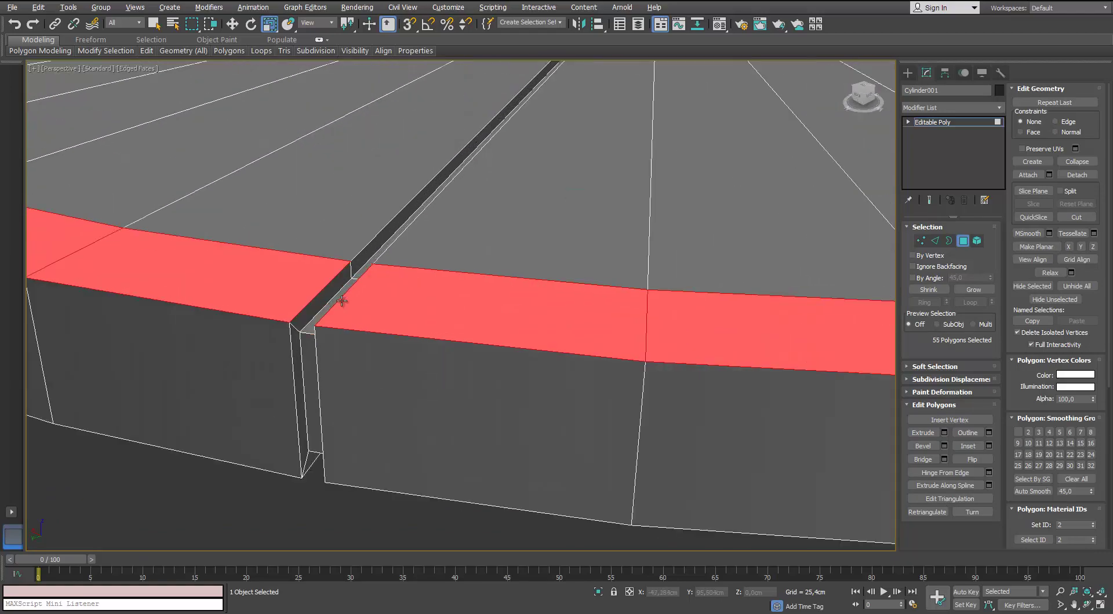
{"action": "middle_click_drag", "start_coordinate": [342, 300], "coordinate": [354, 250], "text": "alt"}
{"action": "left_click", "coordinate": [727, 274], "text": "alt"}
Step: Examine the outer rim selection around the disc for leftover polygons at the groove gaps
{"action": "scroll", "coordinate": [727, 274], "scroll_direction": "down", "scroll_amount": 10}
{"action": "middle_click_drag", "start_coordinate": [726, 274], "coordinate": [499, 246], "text": "alt"}
{"action": "scroll", "coordinate": [626, 266], "scroll_direction": "up", "scroll_amount": 8}
{"action": "scroll", "coordinate": [581, 249], "scroll_direction": "down", "scroll_amount": 8}
{"action": "scroll", "coordinate": [582, 249], "scroll_direction": "up", "scroll_amount": 8}
{"action": "scroll", "coordinate": [499, 246], "scroll_direction": "down", "scroll_amount": 4}
{"action": "middle_click_drag", "start_coordinate": [742, 243], "coordinate": [436, 244], "text": "alt"}
{"action": "scroll", "coordinate": [477, 241], "scroll_direction": "up", "scroll_amount": 5}
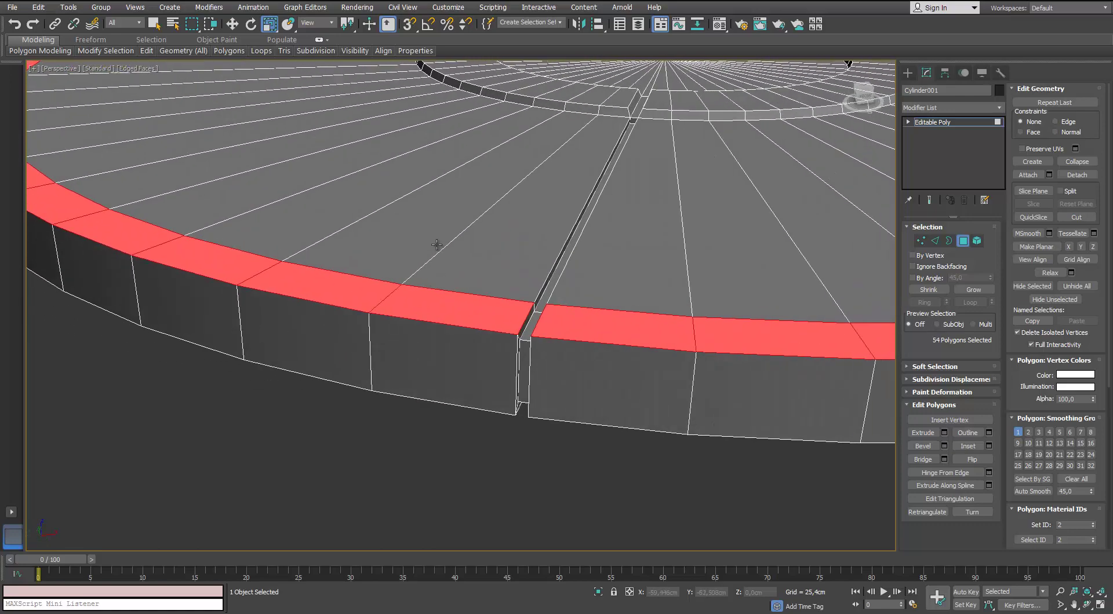
Step: Bevel the selected outer rim sections with a height of 1.29 cm and an outline of -0.524 cm, and leave polygon editing
{"action": "left_click", "coordinate": [943, 447]}
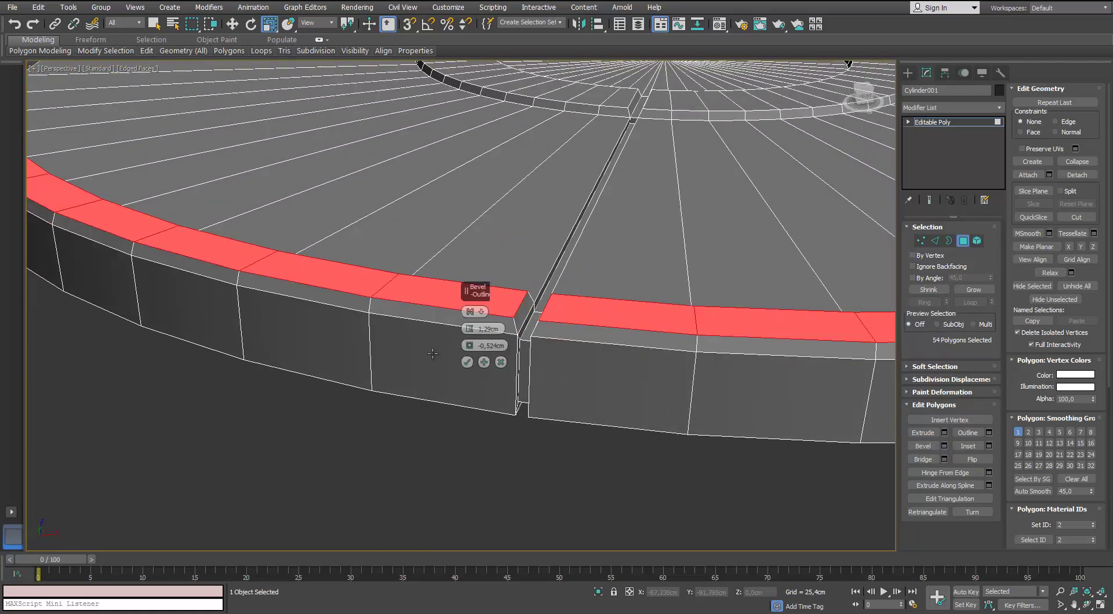
{"action": "middle_click_drag", "start_coordinate": [464, 365], "coordinate": [365, 355], "text": "alt"}
{"action": "scroll", "coordinate": [365, 356], "scroll_direction": "down", "scroll_amount": 4}
{"action": "left_click", "coordinate": [467, 362]}
{"action": "left_click", "coordinate": [691, 473]}
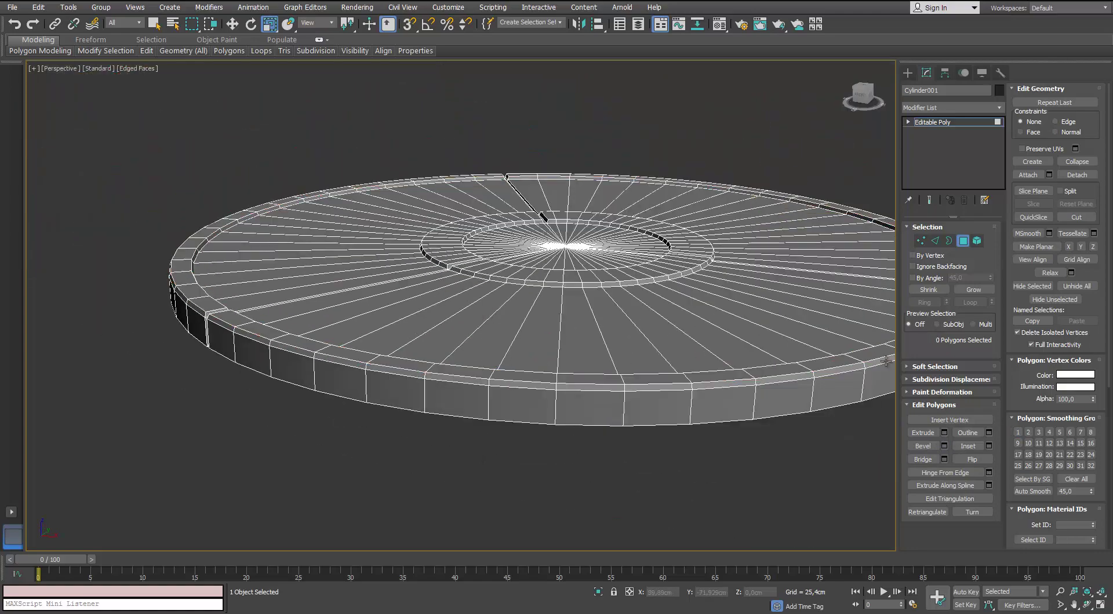
{"action": "key", "text": "4"}
{"action": "left_click", "coordinate": [691, 472]}
Step: Inspect the bevelled rim, the grooves and the raised inner ring from close up and from a distance
{"action": "middle_click_drag", "start_coordinate": [513, 266], "coordinate": [559, 286], "text": "alt"}
{"action": "middle_click_drag", "start_coordinate": [657, 272], "coordinate": [502, 293]}
{"action": "scroll", "coordinate": [502, 293], "scroll_direction": "up", "scroll_amount": 4}
{"action": "middle_click_drag", "start_coordinate": [691, 257], "coordinate": [574, 291]}
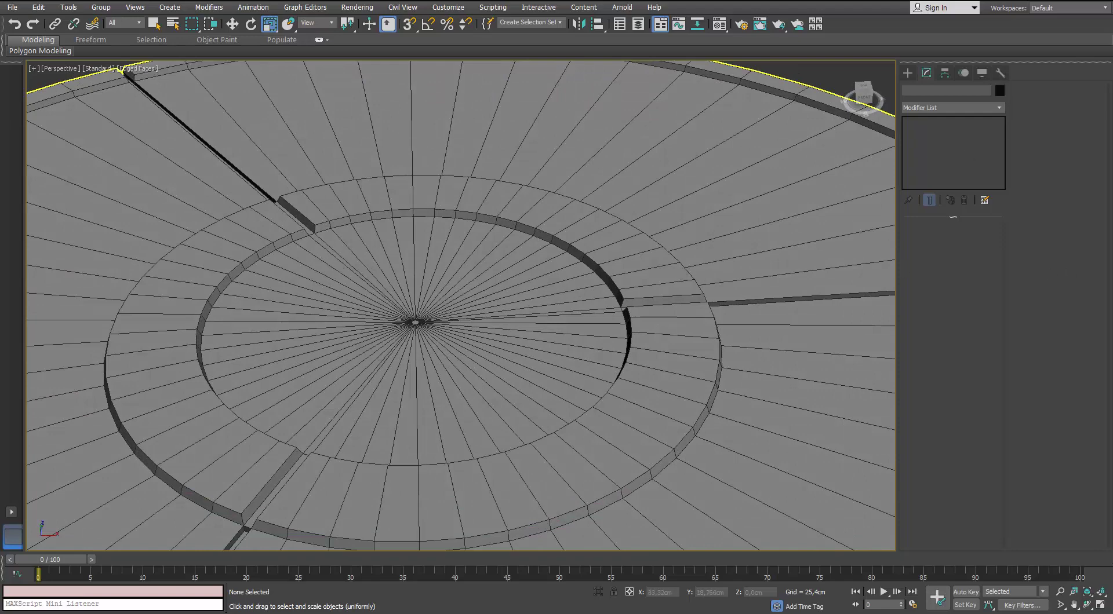
{"action": "scroll", "coordinate": [533, 279], "scroll_direction": "down", "scroll_amount": 5}
{"action": "scroll", "coordinate": [534, 278], "scroll_direction": "up", "scroll_amount": 2}
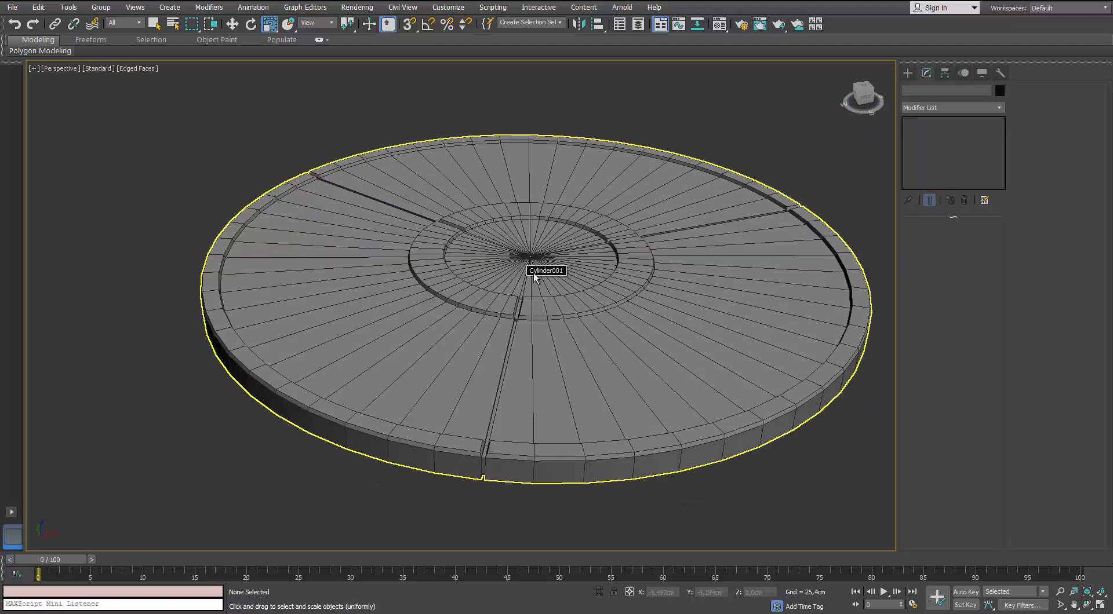
{"action": "scroll", "coordinate": [533, 277], "scroll_direction": "down", "scroll_amount": 3}
Step: Place the disc in a new layer in the Scene Explorer and name the layer Ground Table_HP
{"action": "left_click", "coordinate": [484, 270]}
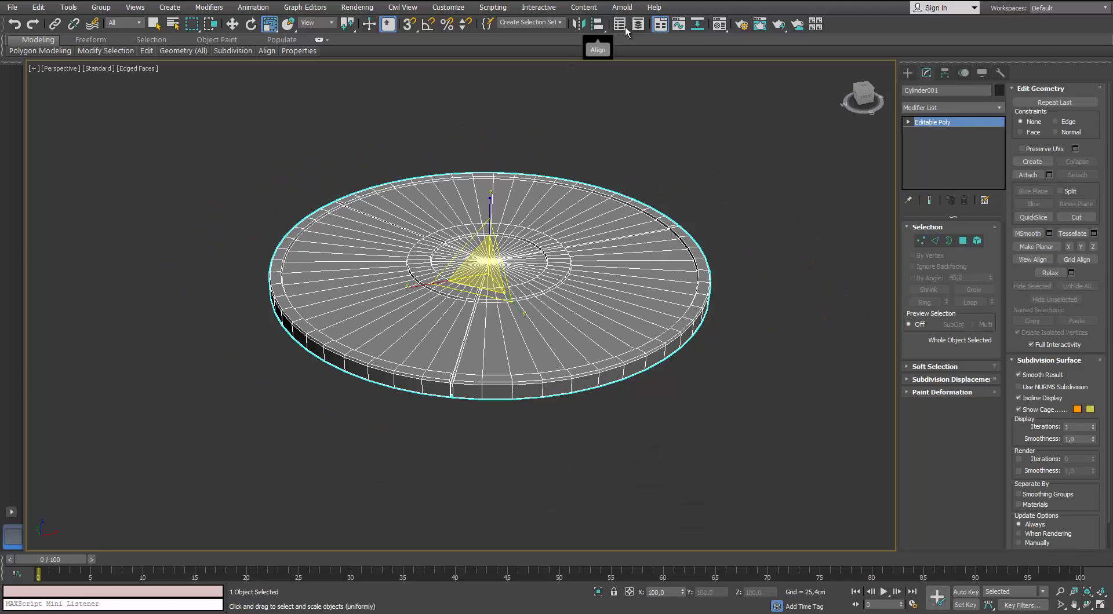
{"action": "middle_click_drag", "start_coordinate": [536, 238], "coordinate": [380, 264]}
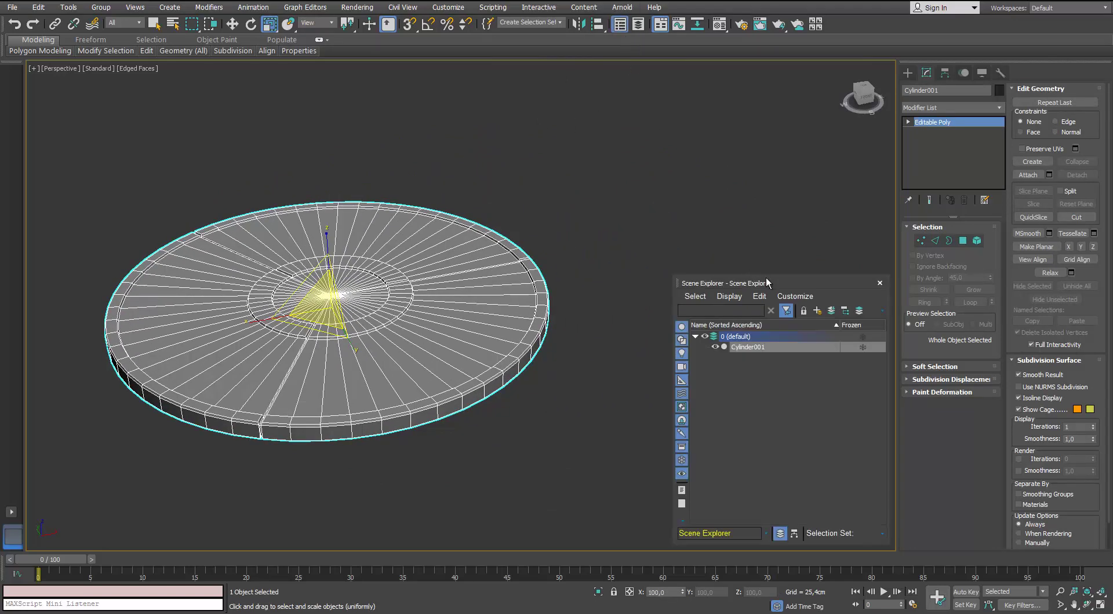
{"action": "left_click", "coordinate": [815, 312]}
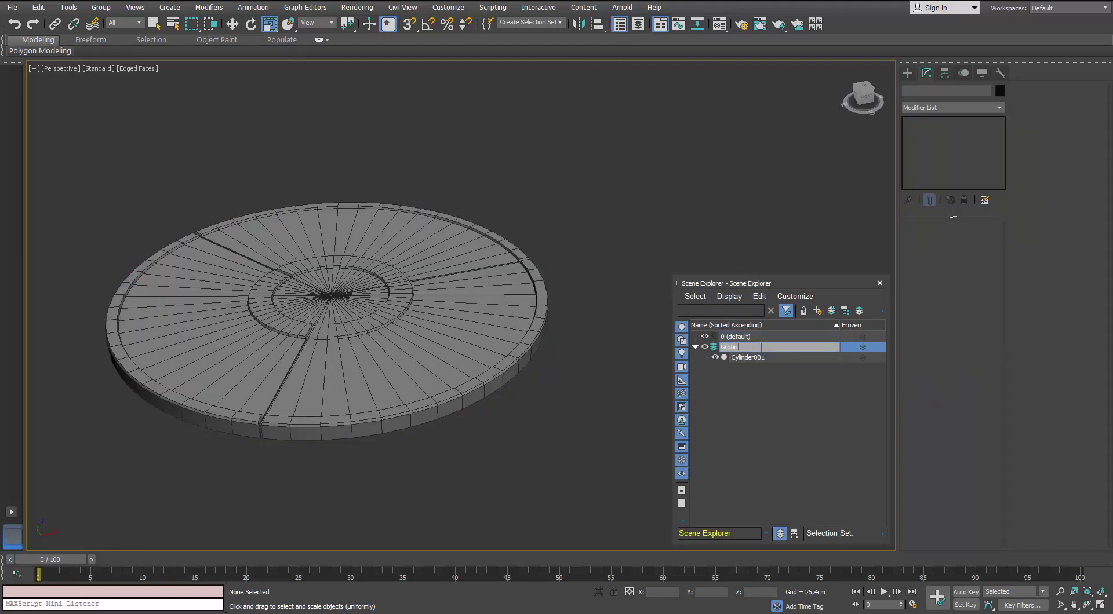
{"action": "type", "text": "Ground Table"}
{"action": "key", "text": "Return"}
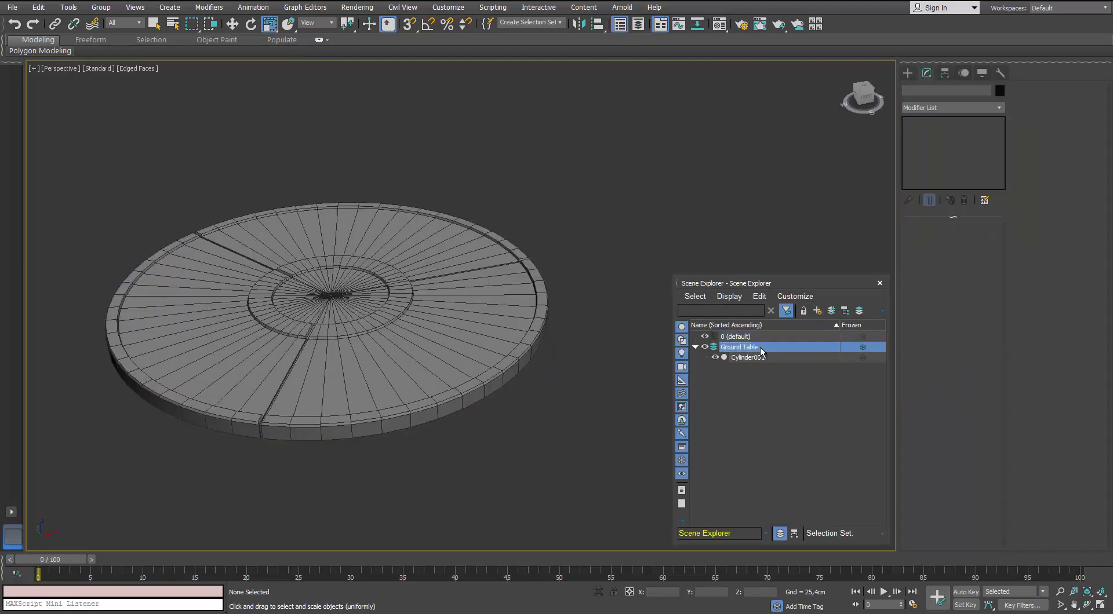
{"action": "left_click", "coordinate": [754, 357]}
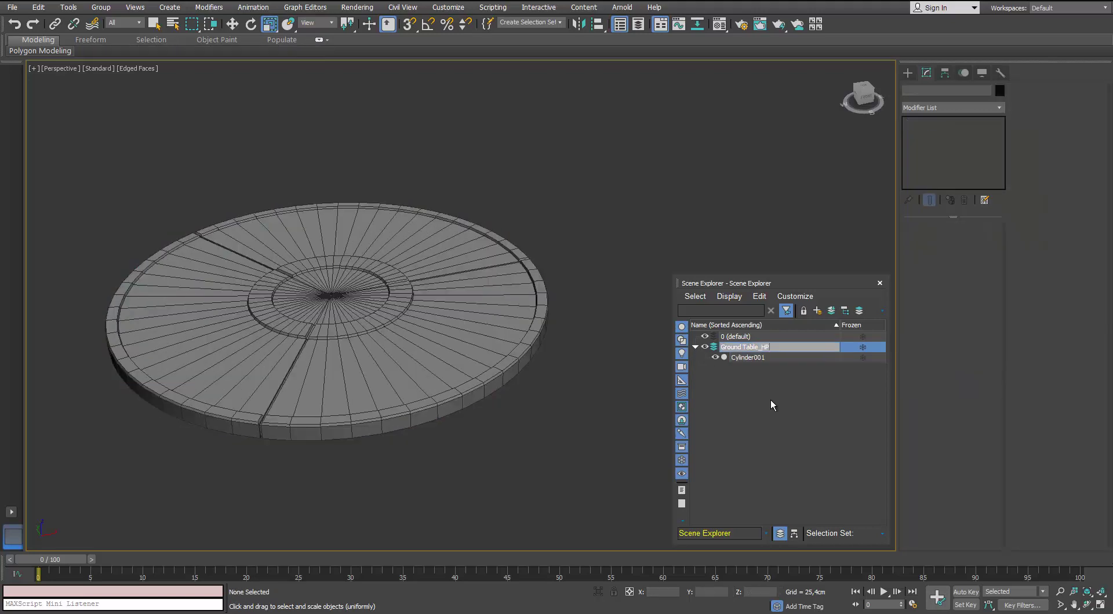
{"action": "key", "text": "Return"}
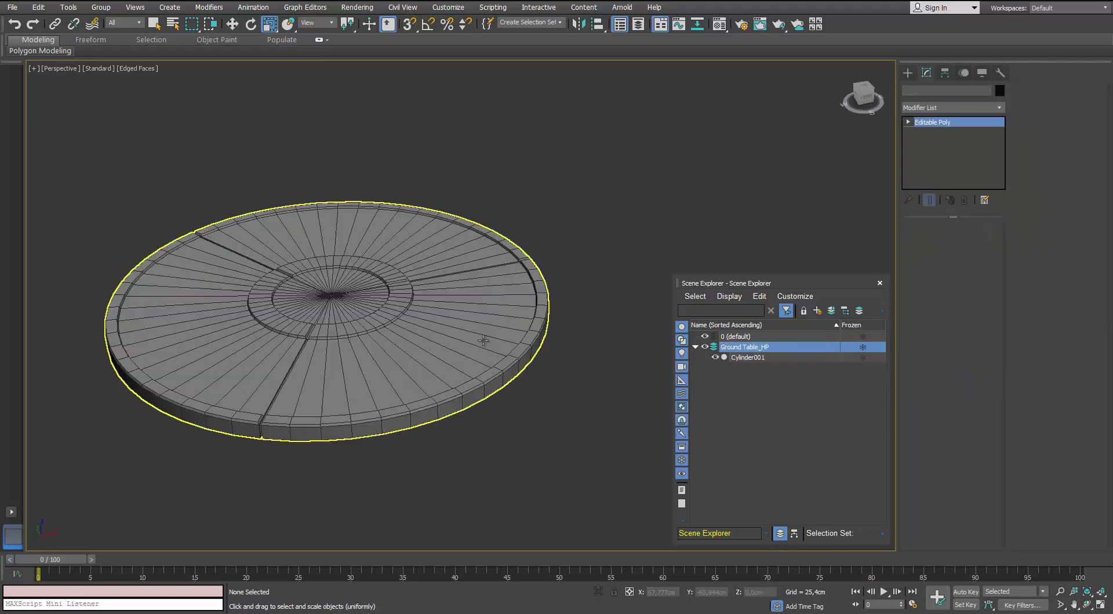
Step: Mirror the disc along Z as a copy and place the copy in a new layer named Ground_LP
{"action": "left_click", "coordinate": [484, 340]}
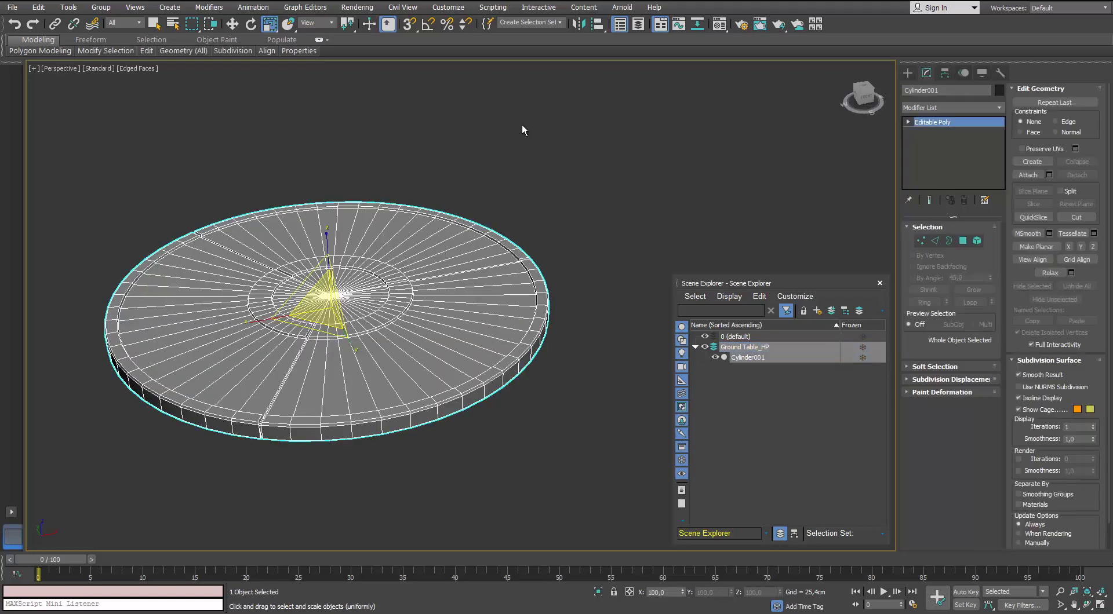
{"action": "left_click", "coordinate": [579, 24]}
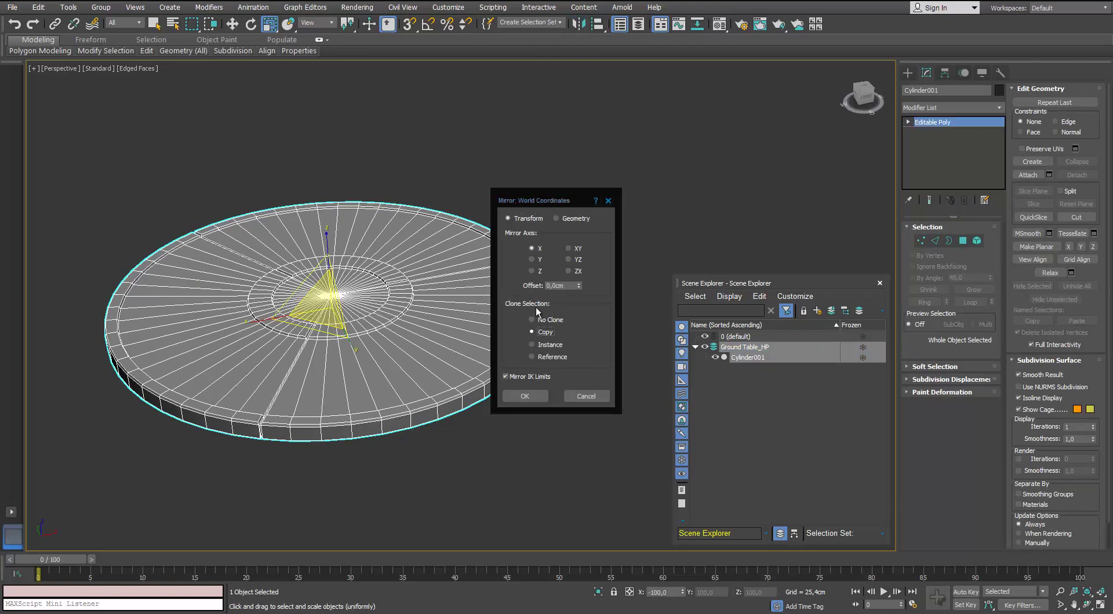
{"action": "left_click", "coordinate": [532, 272]}
{"action": "left_click", "coordinate": [525, 397]}
{"action": "left_click", "coordinate": [817, 310]}
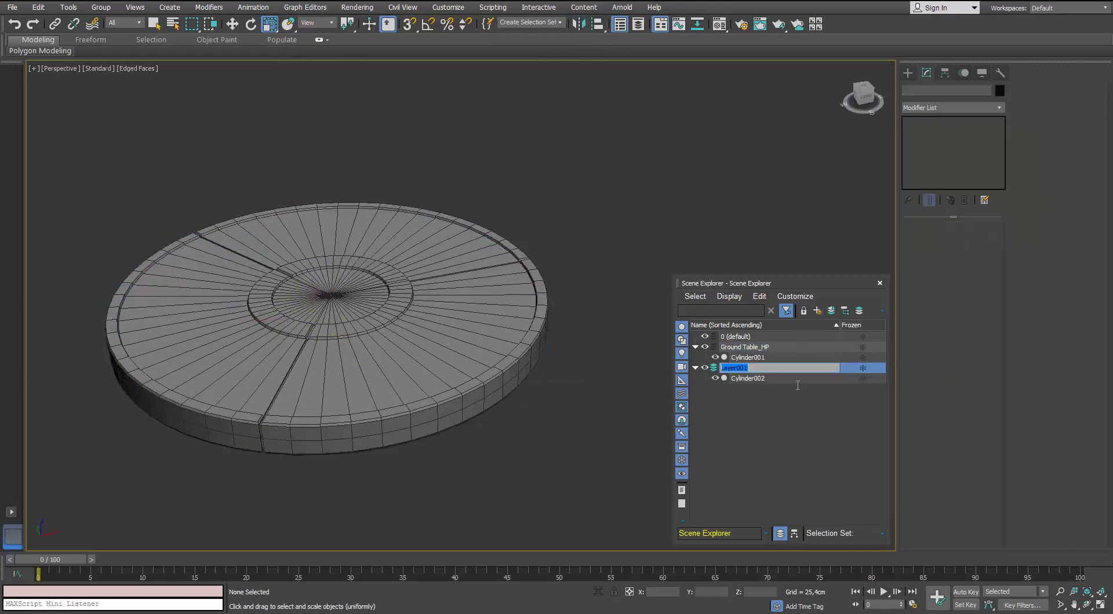
{"action": "type", "text": "Ground_LP"}
{"action": "key", "text": "Return"}
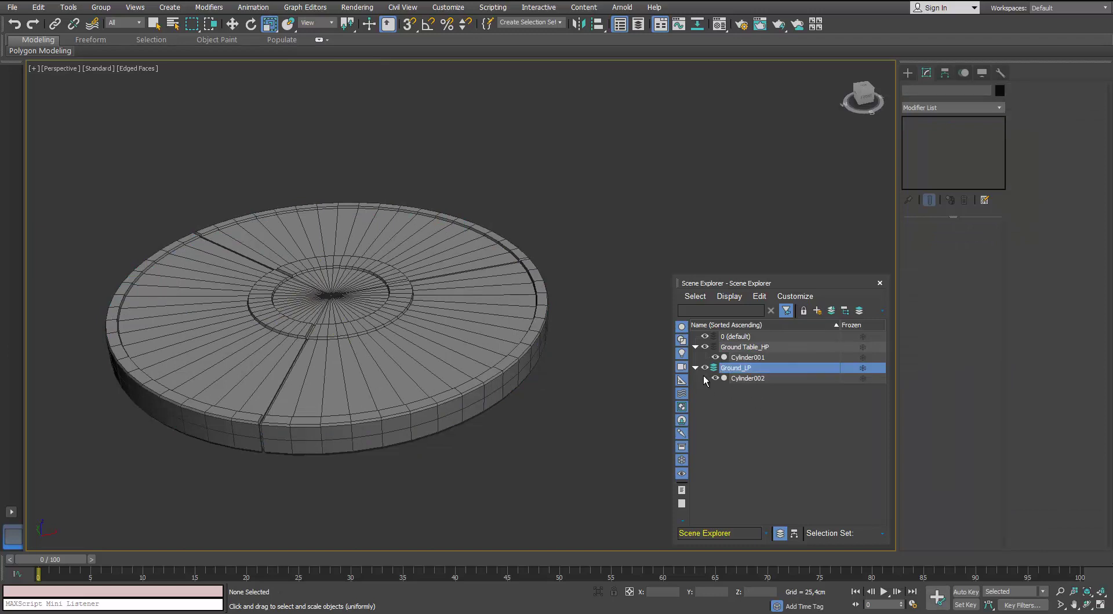
Step: Mirror the copied disc back along Z with No Clone, hide the Ground_LP layer, and close the Scene Explorer
{"action": "double_click", "coordinate": [739, 368]}
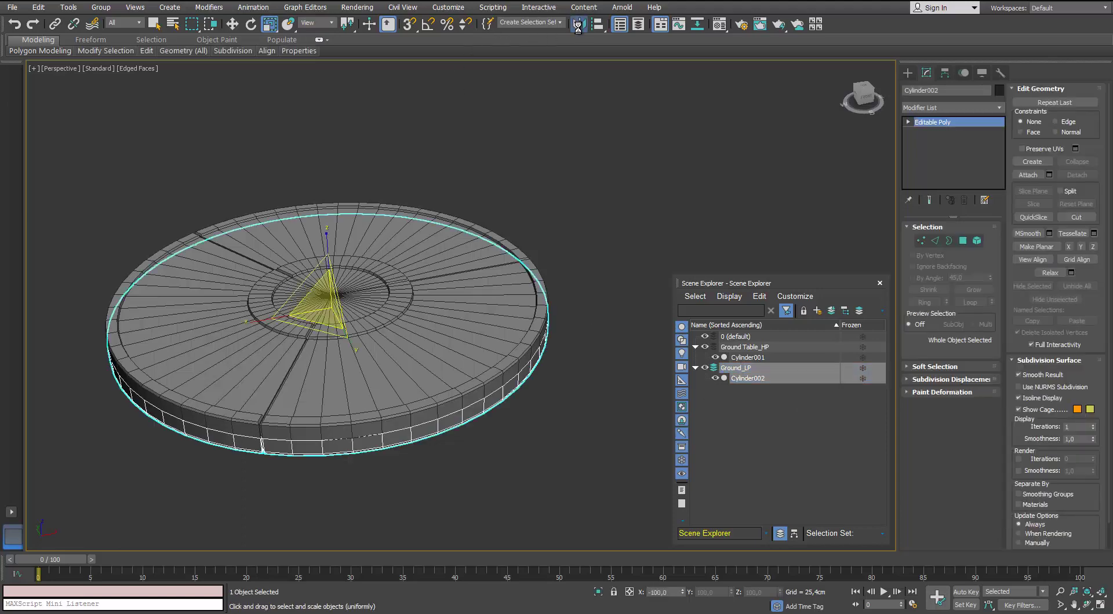
{"action": "left_click", "coordinate": [578, 26]}
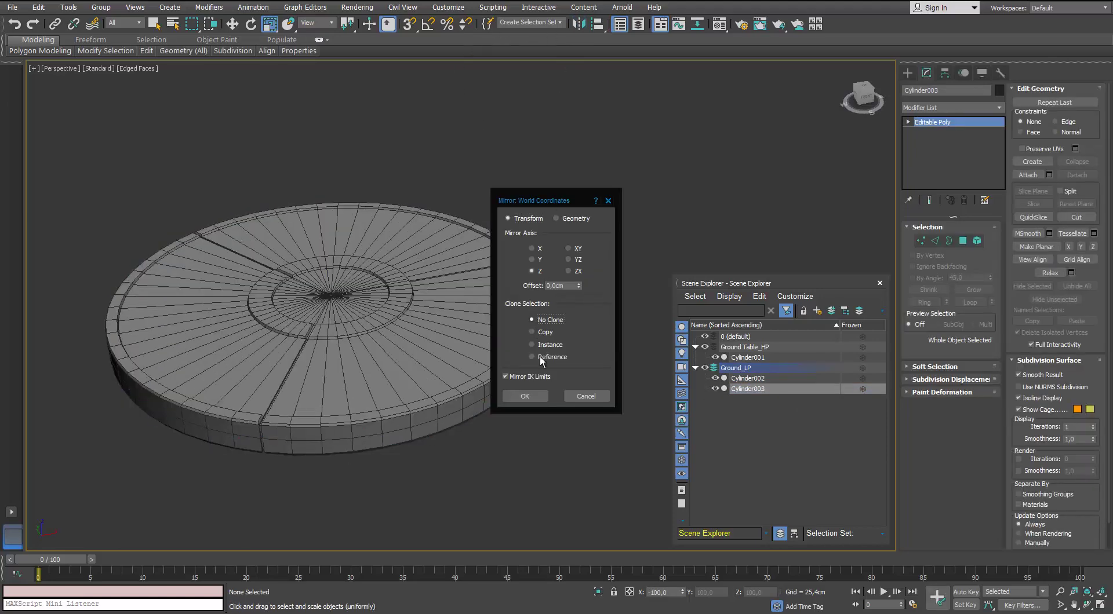
{"action": "left_click", "coordinate": [534, 396]}
{"action": "left_click", "coordinate": [702, 367]}
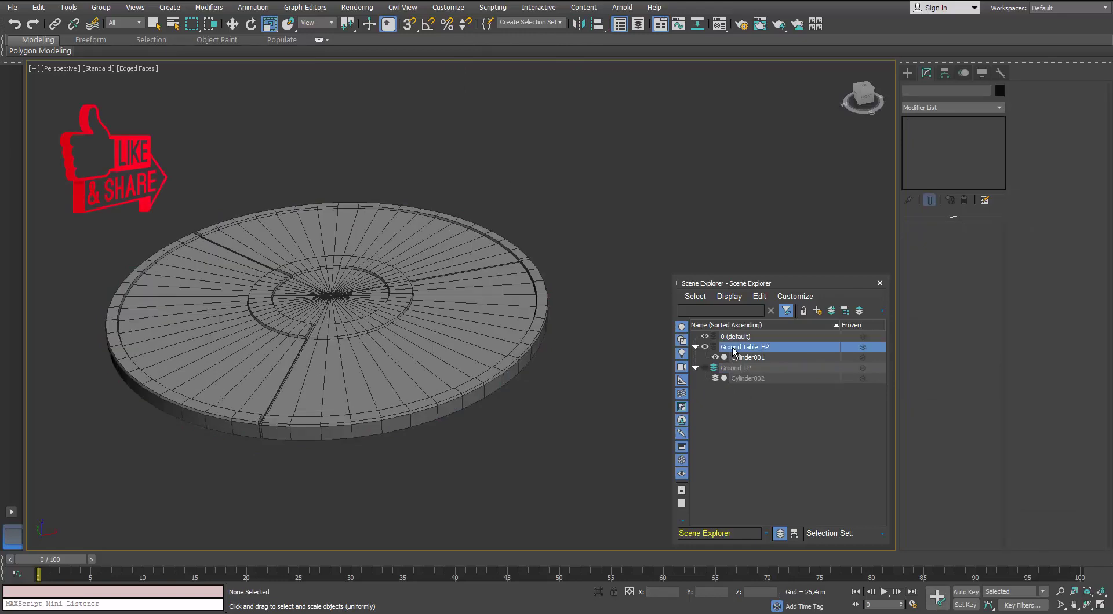
{"action": "left_click", "coordinate": [879, 282]}
Step: Use SwiftLoop on the high-poly disc to insert edge loops near the upper and lower edges of its outer side wall
{"action": "left_click", "coordinate": [339, 423]}
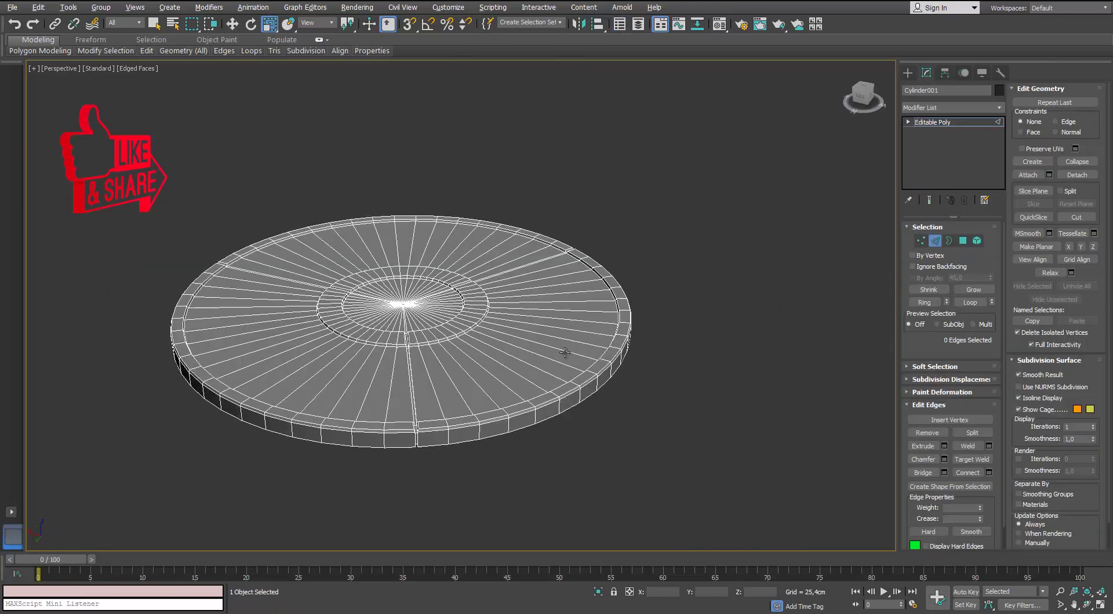
{"action": "scroll", "coordinate": [340, 423], "scroll_direction": "up", "scroll_amount": 3}
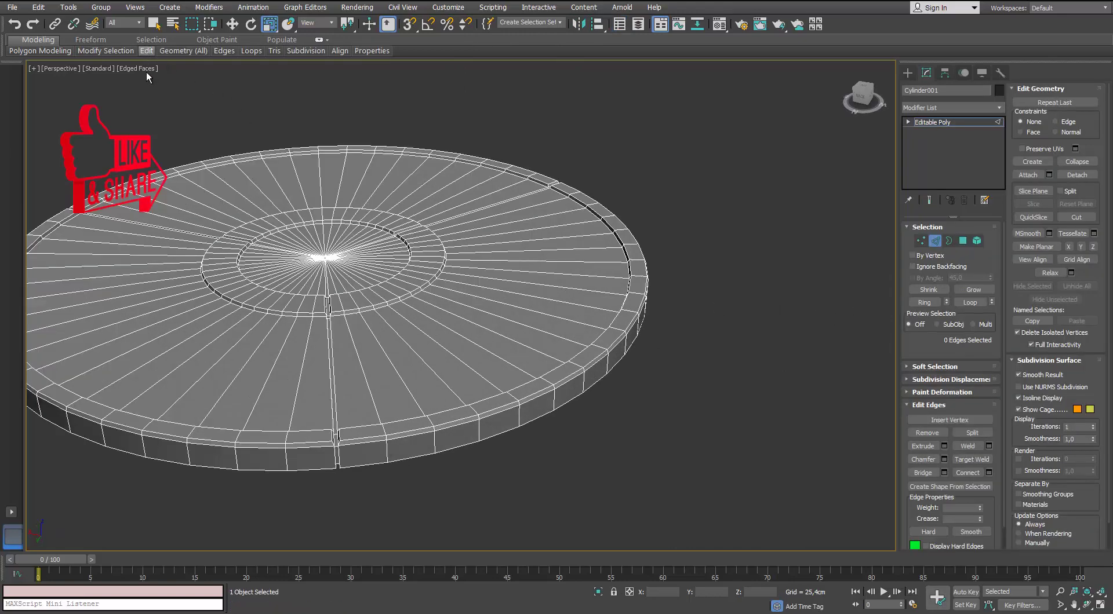
{"action": "mouse_move", "coordinate": [147, 53]}
{"action": "left_click", "coordinate": [246, 79]}
{"action": "scroll", "coordinate": [371, 414], "scroll_direction": "up", "scroll_amount": 4}
{"action": "left_click", "coordinate": [470, 374]}
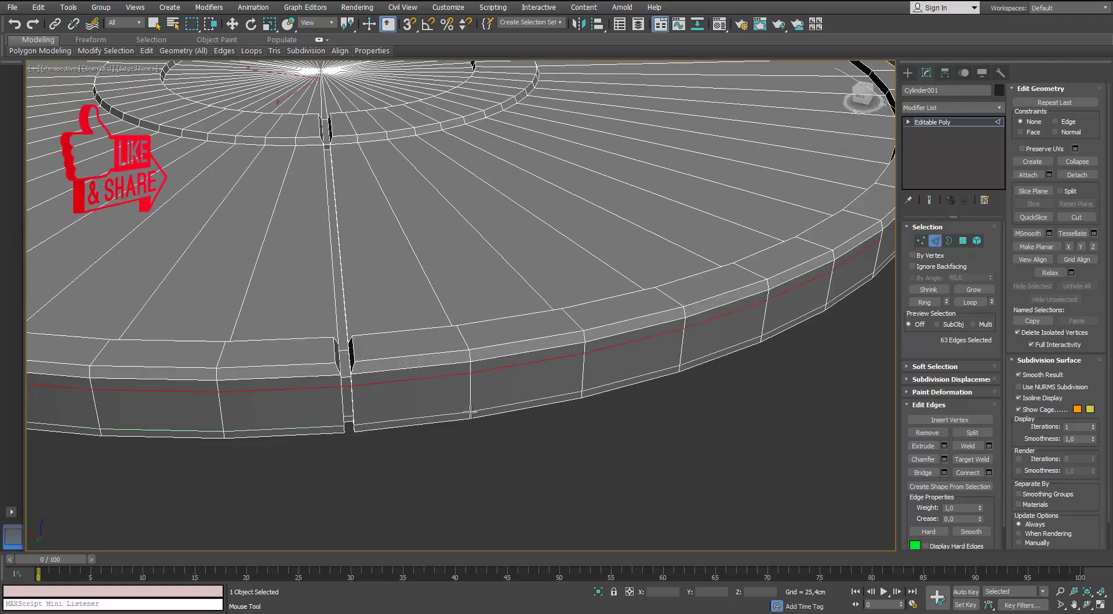
{"action": "left_click", "coordinate": [470, 413]}
Step: Insert a supporting edge loop close to each side of the front radial groove
{"action": "left_click", "coordinate": [369, 359]}
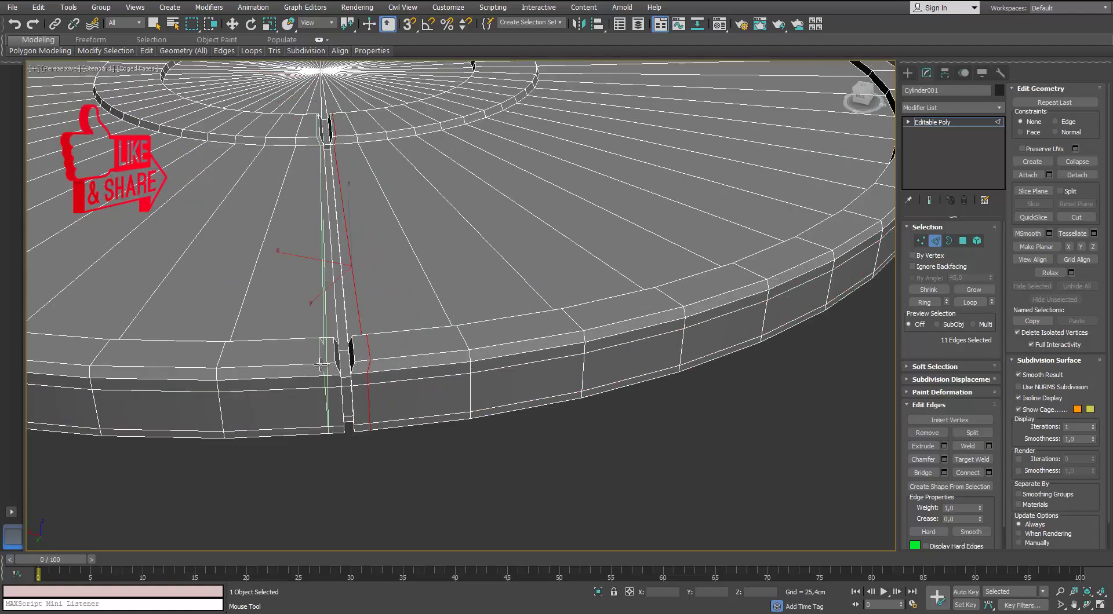
{"action": "left_click", "coordinate": [327, 360]}
{"action": "scroll", "coordinate": [327, 360], "scroll_direction": "down", "scroll_amount": 4}
{"action": "middle_click_drag", "start_coordinate": [539, 354], "coordinate": [394, 342], "text": "alt"}
{"action": "middle_click_drag", "start_coordinate": [586, 316], "coordinate": [487, 394], "text": "alt"}
{"action": "middle_click_drag", "start_coordinate": [487, 394], "coordinate": [432, 350]}
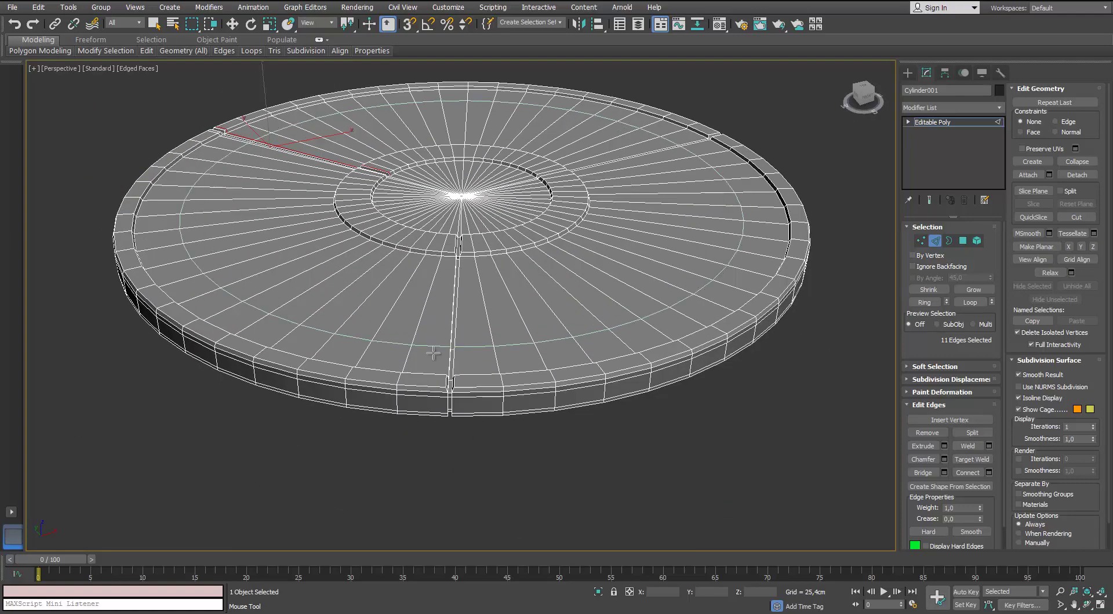
Step: Insert a supporting edge loop close to each side of the remaining two radial grooves
{"action": "scroll", "coordinate": [432, 350], "scroll_direction": "up", "scroll_amount": 4}
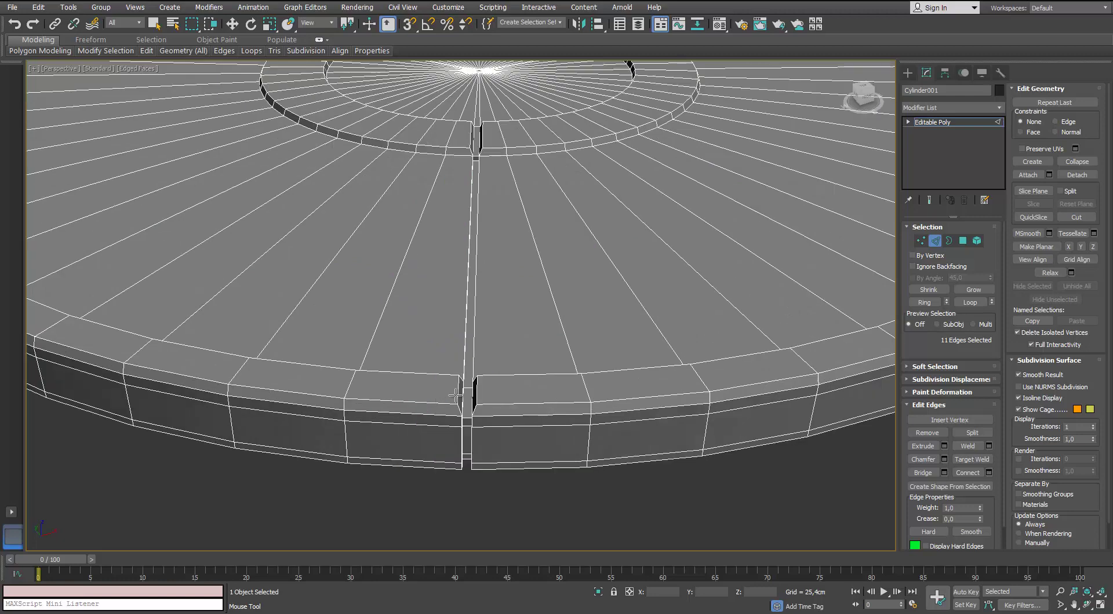
{"action": "left_click", "coordinate": [466, 147]}
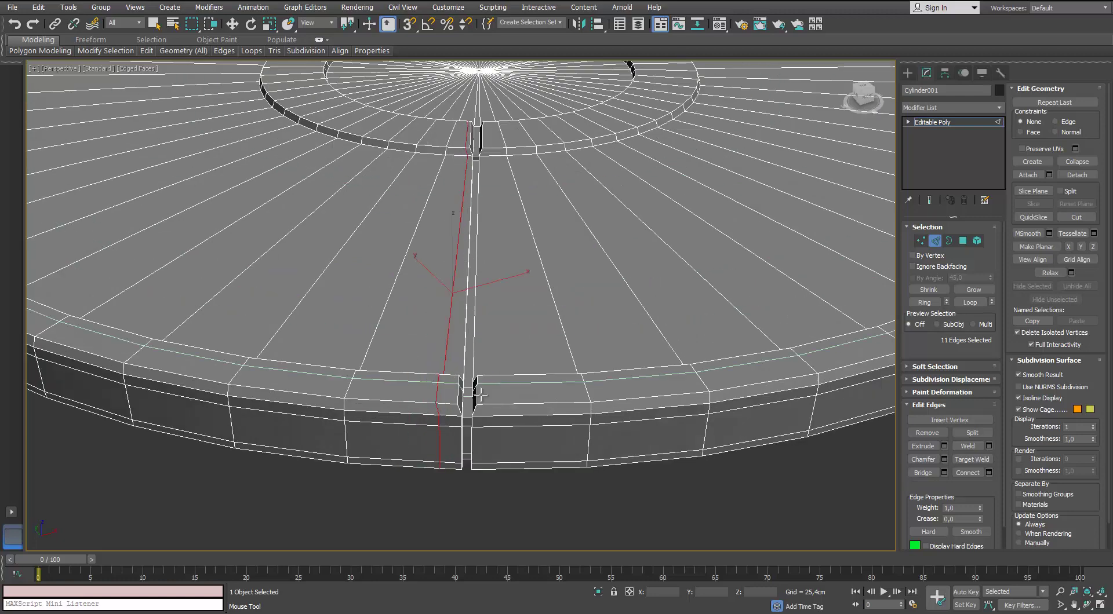
{"action": "scroll", "coordinate": [510, 338], "scroll_direction": "down", "scroll_amount": 5}
{"action": "scroll", "coordinate": [510, 338], "scroll_direction": "up", "scroll_amount": 7}
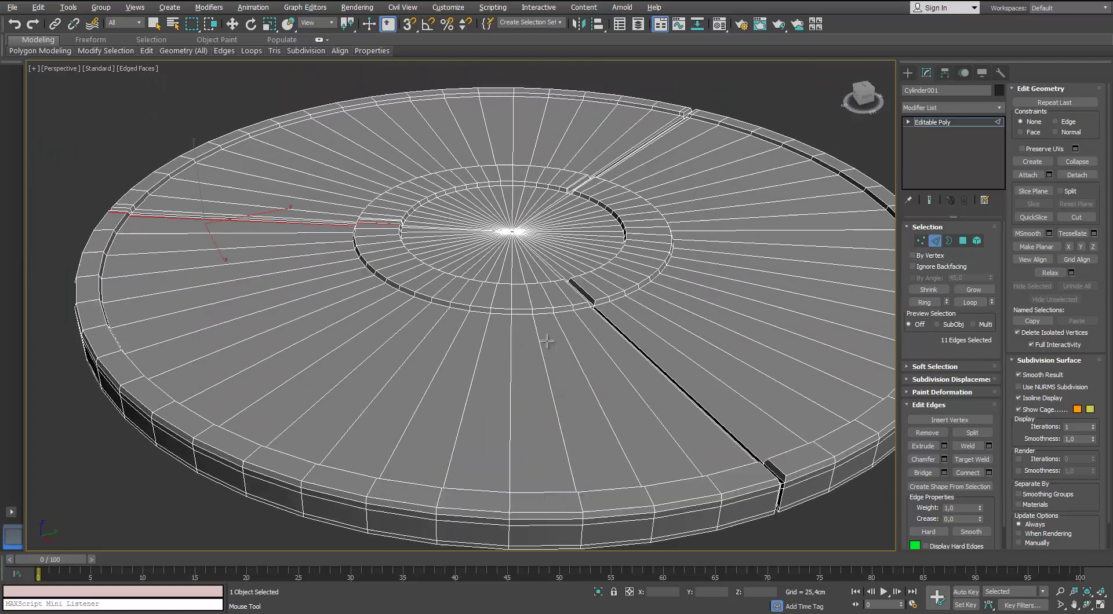
{"action": "left_click", "coordinate": [517, 336]}
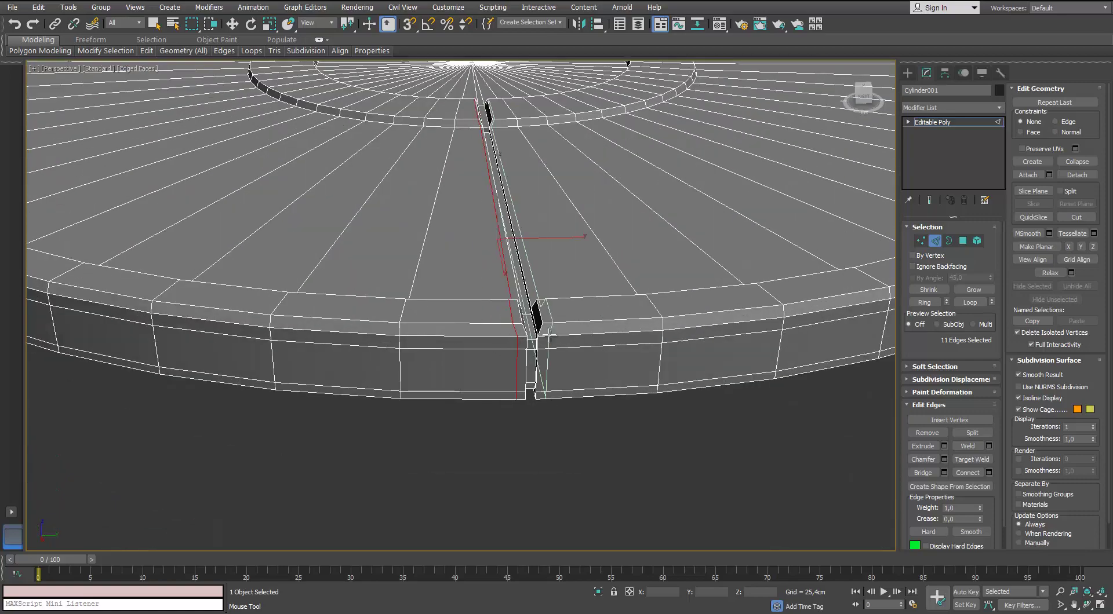
{"action": "left_click", "coordinate": [545, 333]}
Step: Insert supporting edge loops on top of the outer ring near its edges and on the disc surface just inside it
{"action": "middle_click_drag", "start_coordinate": [546, 330], "coordinate": [704, 298], "text": "alt"}
{"action": "left_click", "coordinate": [729, 305]}
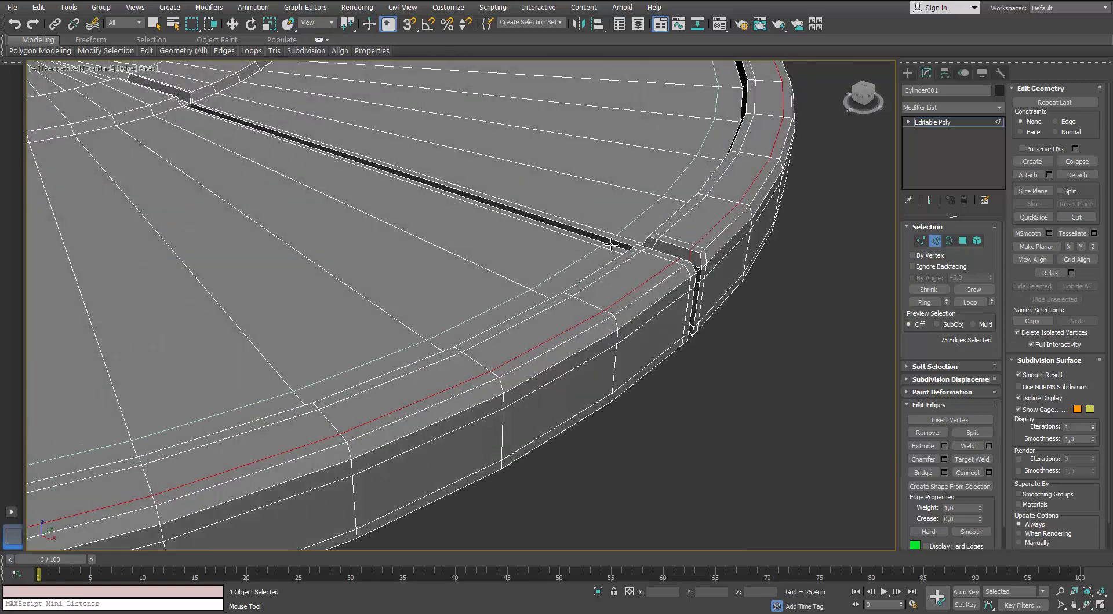
{"action": "scroll", "coordinate": [683, 278], "scroll_direction": "down", "scroll_amount": 4}
{"action": "middle_click_drag", "start_coordinate": [608, 228], "coordinate": [646, 259], "text": "alt"}
{"action": "scroll", "coordinate": [638, 170], "scroll_direction": "up", "scroll_amount": 4}
{"action": "left_click", "coordinate": [638, 169]}
{"action": "middle_click_drag", "start_coordinate": [638, 169], "coordinate": [837, 195]}
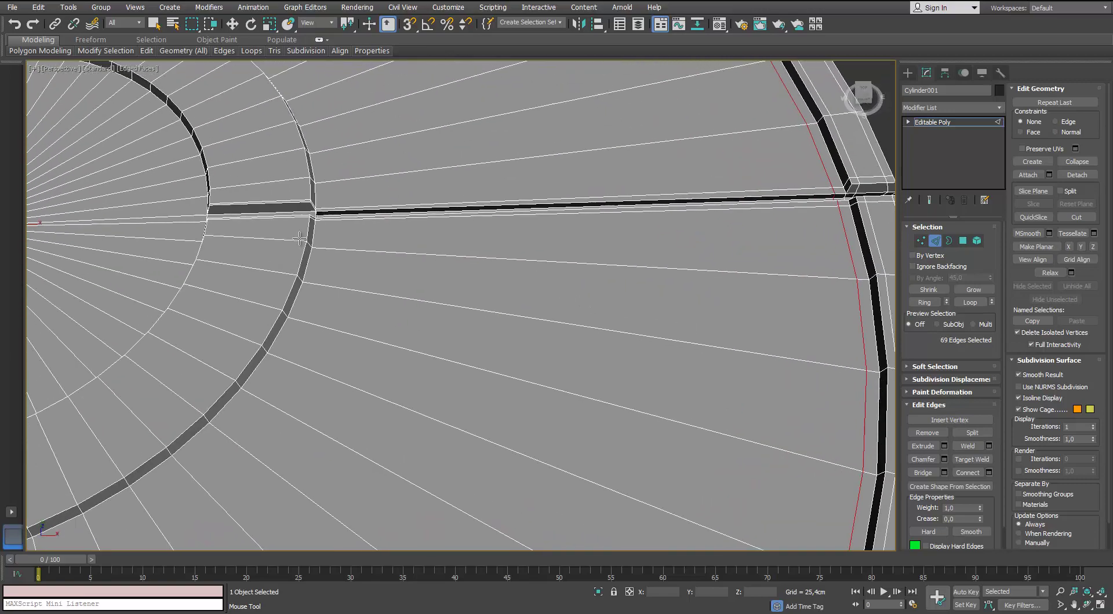
Step: Insert supporting edge loops just outside the inner ring and on its top face near both edges
{"action": "left_click", "coordinate": [324, 214]}
{"action": "left_click", "coordinate": [302, 214]}
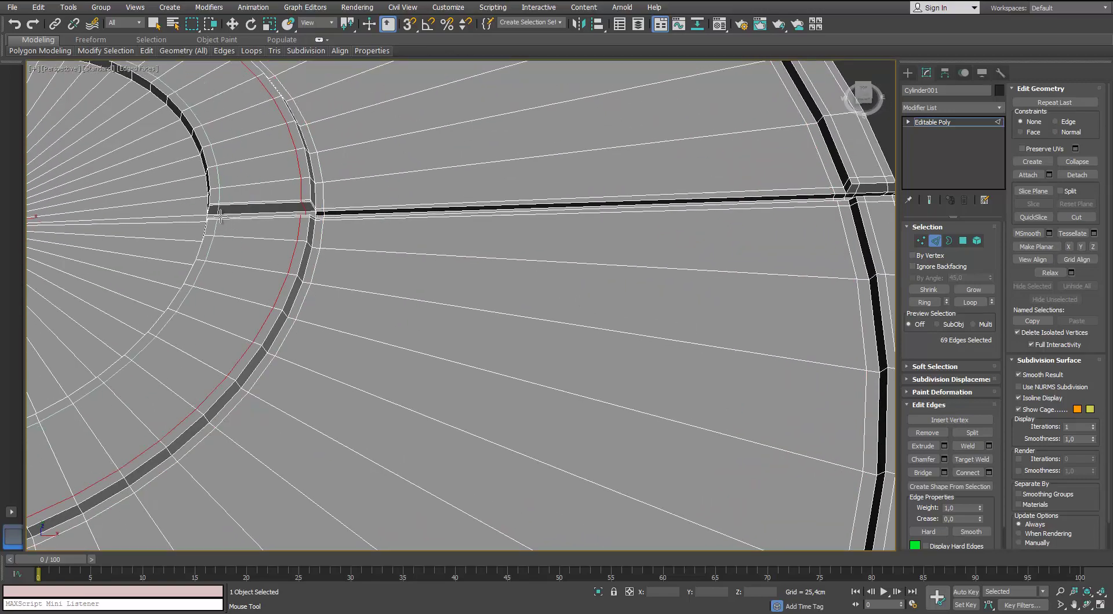
{"action": "middle_click_drag", "start_coordinate": [293, 226], "coordinate": [285, 184], "text": "alt"}
{"action": "scroll", "coordinate": [221, 137], "scroll_direction": "up", "scroll_amount": 5}
{"action": "scroll", "coordinate": [246, 134], "scroll_direction": "down", "scroll_amount": 5}
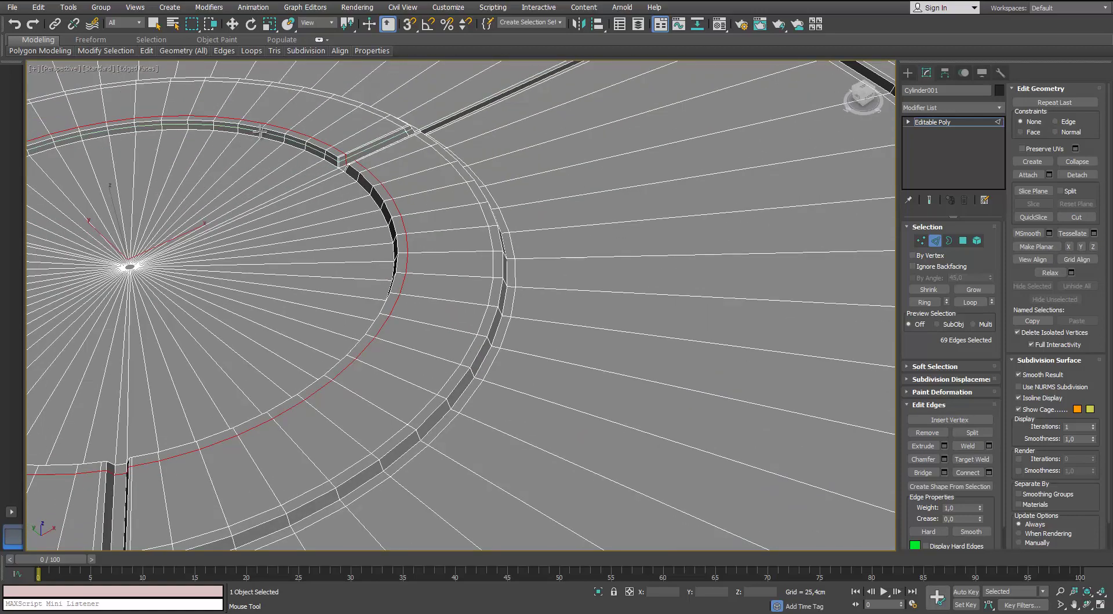
Step: Select the rings of vertical edges around the inner and outer ring walls and connect them with supporting edges
{"action": "left_click", "coordinate": [260, 132]}
{"action": "key", "text": "w"}
{"action": "scroll", "coordinate": [307, 169], "scroll_direction": "up", "scroll_amount": 4}
{"action": "left_click", "coordinate": [377, 163]}
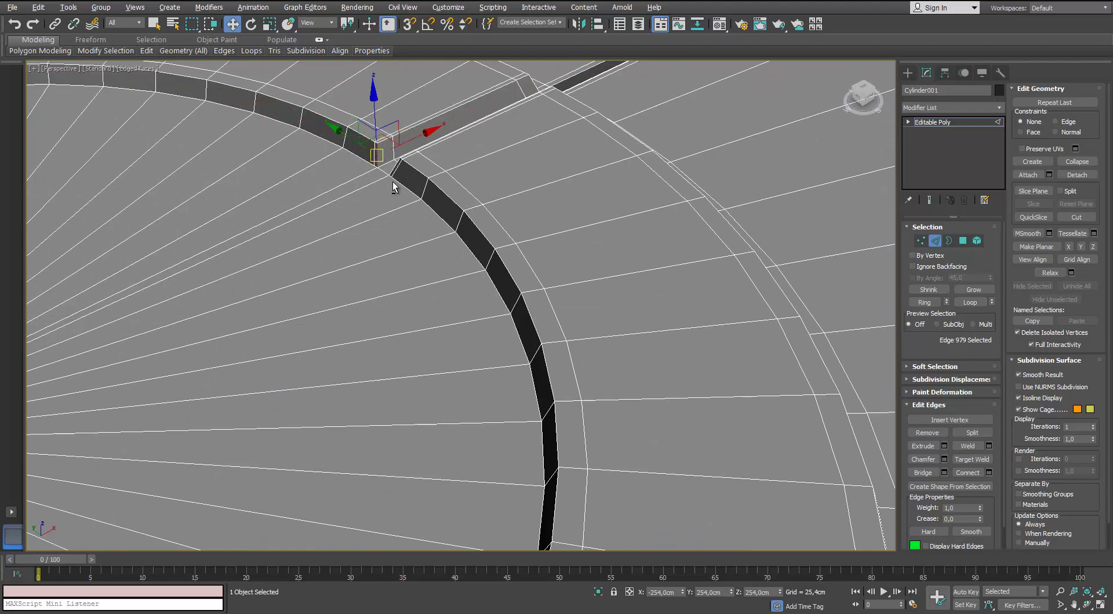
{"action": "key", "text": "alt+r"}
{"action": "scroll", "coordinate": [351, 185], "scroll_direction": "down", "scroll_amount": 5}
{"action": "middle_click_drag", "start_coordinate": [325, 206], "coordinate": [306, 201], "text": "alt"}
{"action": "scroll", "coordinate": [234, 172], "scroll_direction": "up", "scroll_amount": 4}
{"action": "left_click", "coordinate": [233, 172], "text": "ctrl"}
{"action": "scroll", "coordinate": [233, 173], "scroll_direction": "down", "scroll_amount": 5}
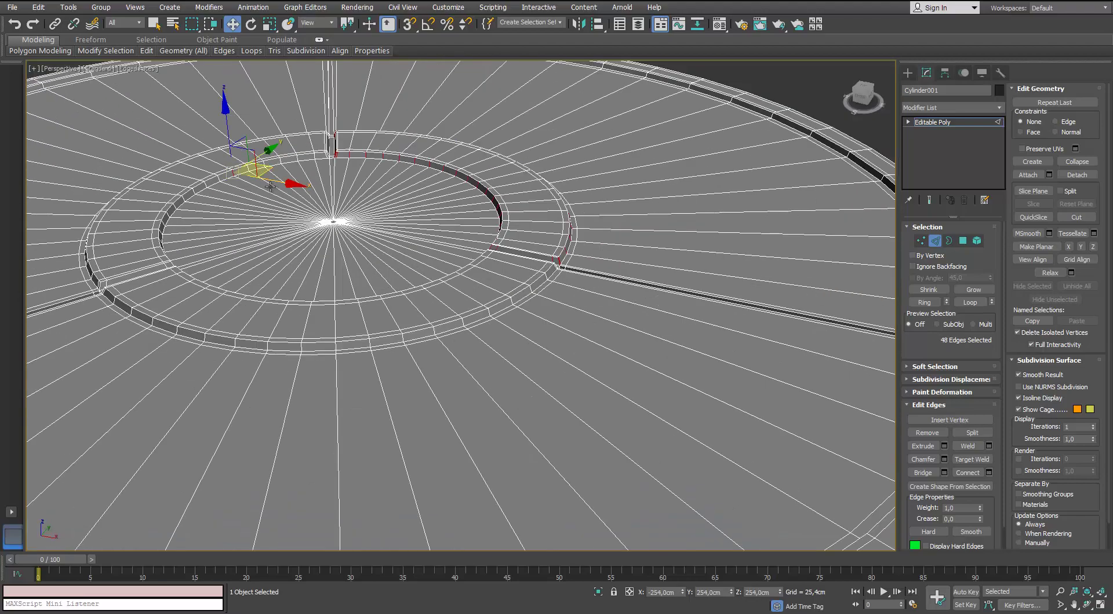
{"action": "key", "text": "alt+r"}
{"action": "scroll", "coordinate": [278, 190], "scroll_direction": "up", "scroll_amount": 3}
{"action": "left_click", "coordinate": [989, 473]}
{"action": "scroll", "coordinate": [428, 208], "scroll_direction": "up", "scroll_amount": 3}
{"action": "middle_click_drag", "start_coordinate": [428, 208], "coordinate": [428, 192], "text": "alt"}
{"action": "left_click", "coordinate": [468, 362]}
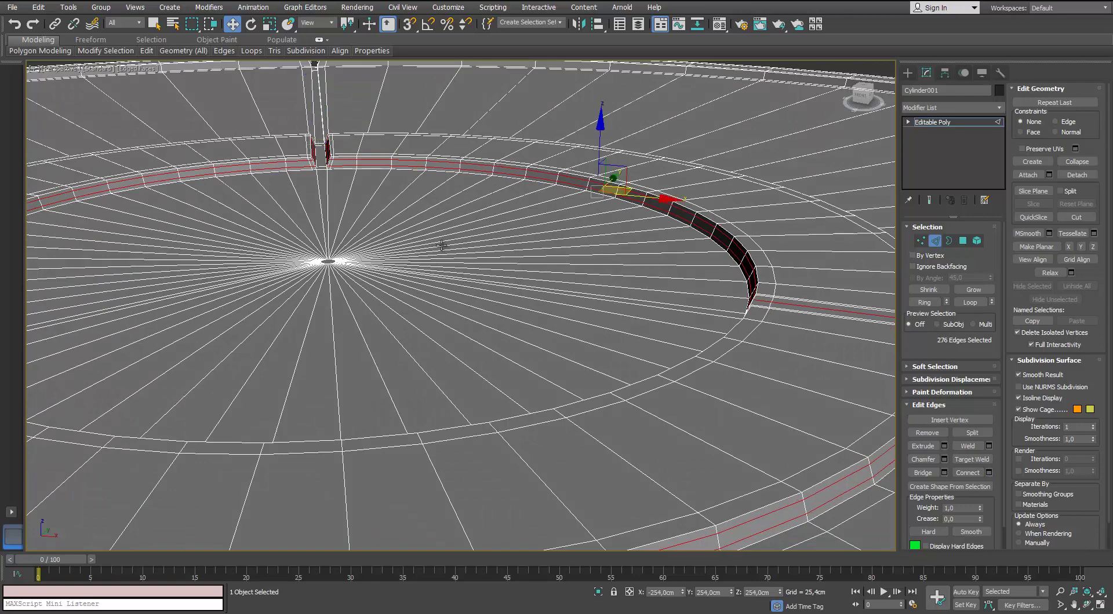
Step: Select the whole circular edge loop on the disc's underside and remove it
{"action": "scroll", "coordinate": [442, 241], "scroll_direction": "down", "scroll_amount": 8}
{"action": "left_click", "coordinate": [597, 378]}
{"action": "middle_click_drag", "start_coordinate": [597, 378], "coordinate": [574, 206], "text": "alt"}
{"action": "scroll", "coordinate": [524, 278], "scroll_direction": "up", "scroll_amount": 5}
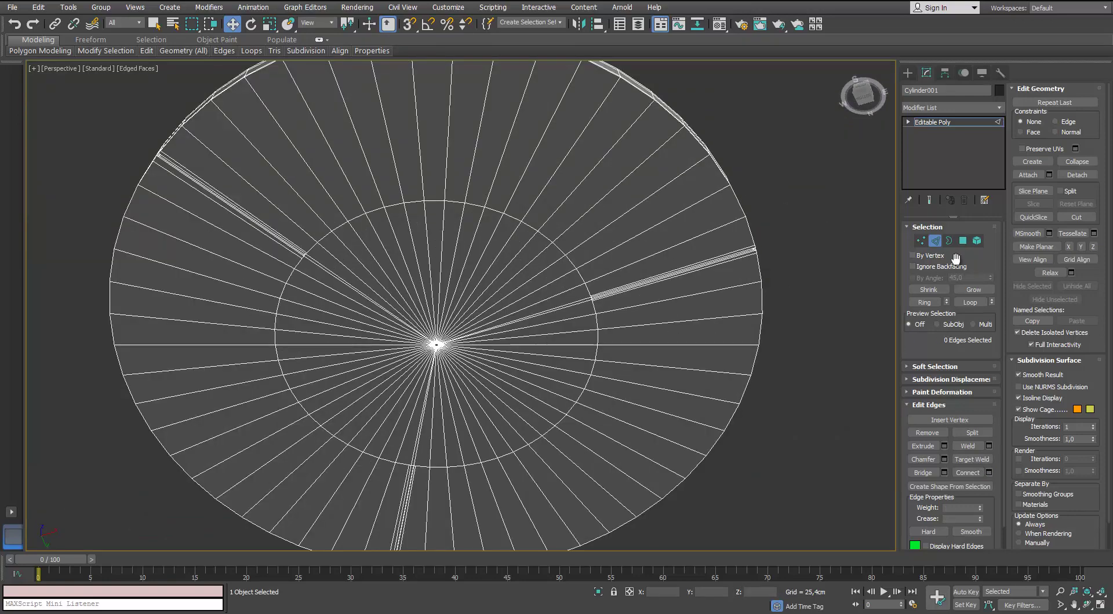
{"action": "double_click", "coordinate": [608, 278]}
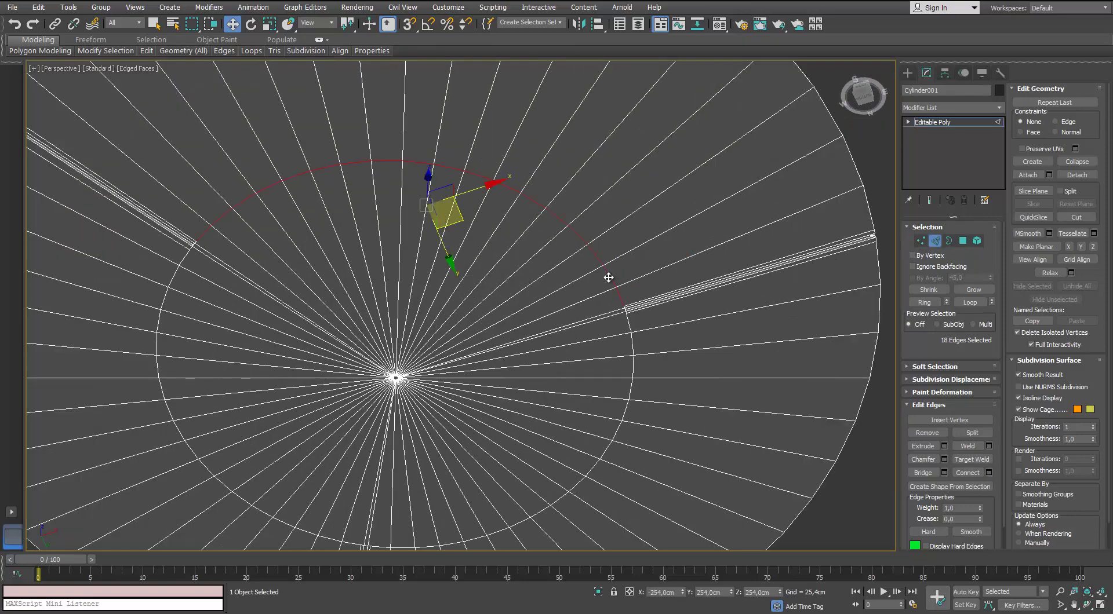
{"action": "middle_click_drag", "start_coordinate": [230, 284], "coordinate": [333, 273]}
{"action": "scroll", "coordinate": [333, 273], "scroll_direction": "up", "scroll_amount": 3}
{"action": "scroll", "coordinate": [267, 210], "scroll_direction": "down", "scroll_amount": 6}
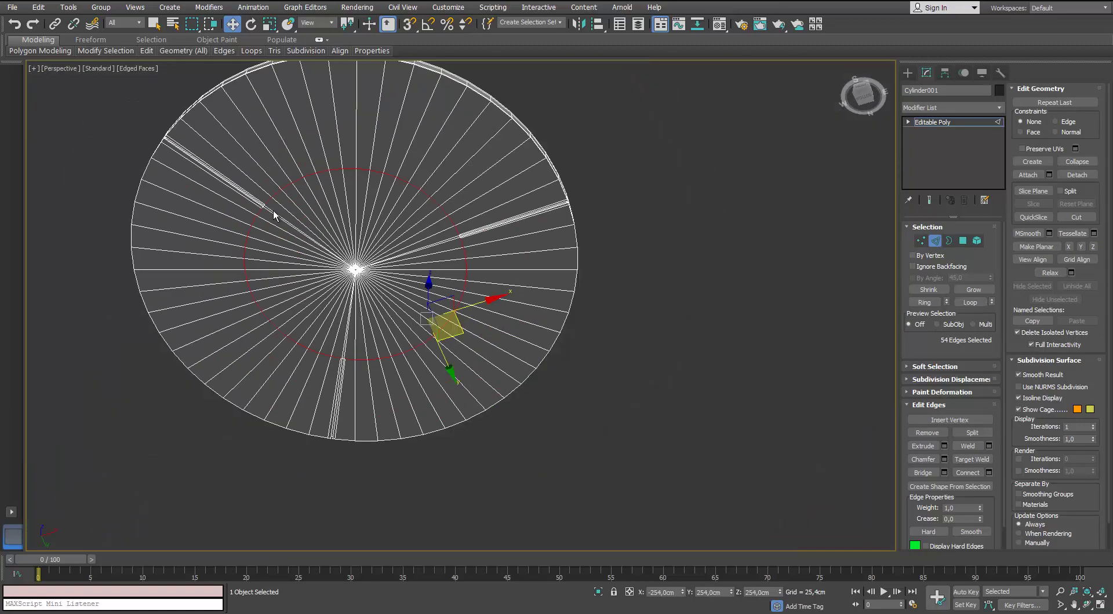
{"action": "left_click", "coordinate": [274, 215]}
{"action": "scroll", "coordinate": [437, 298], "scroll_direction": "up", "scroll_amount": 5}
{"action": "middle_click_drag", "start_coordinate": [262, 233], "coordinate": [525, 263]}
{"action": "scroll", "coordinate": [524, 263], "scroll_direction": "up", "scroll_amount": 3}
Step: Grow a polygon selection from the underside's centre over the whole bottom and delete those faces
{"action": "key", "text": "4"}
{"action": "left_click", "coordinate": [313, 196]}
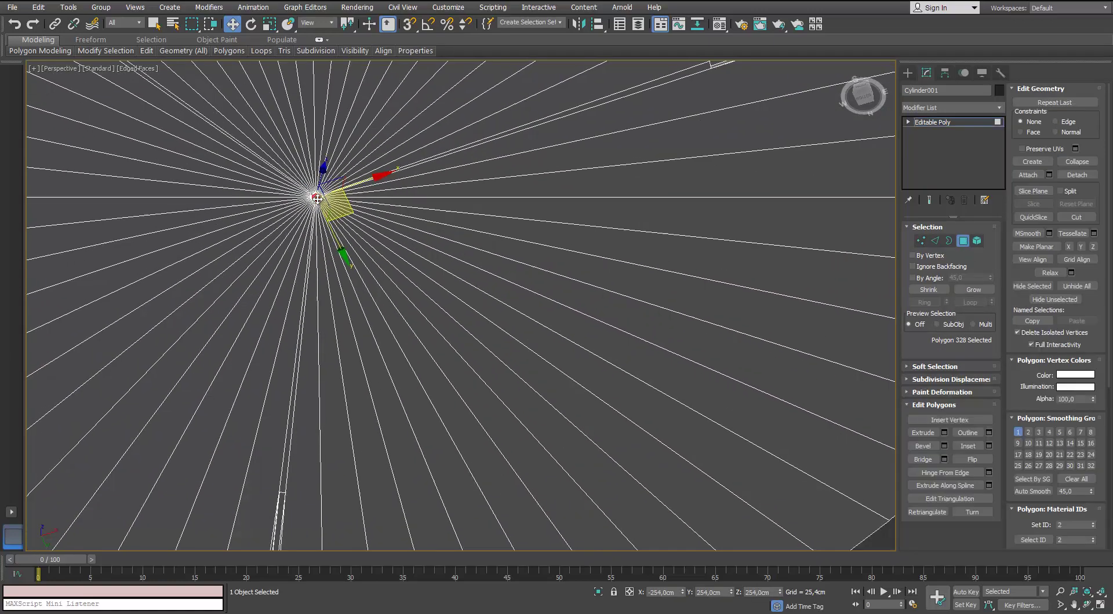
{"action": "scroll", "coordinate": [377, 313], "scroll_direction": "down", "scroll_amount": 5}
{"action": "left_click", "coordinate": [973, 290]}
{"action": "mouse_move", "coordinate": [522, 197]}
{"action": "middle_mouse_down", "text": "alt"}
{"action": "mouse_move", "coordinate": [561, 241]}
{"action": "mouse_move", "coordinate": [539, 203]}
{"action": "middle_mouse_up", "text": "alt"}
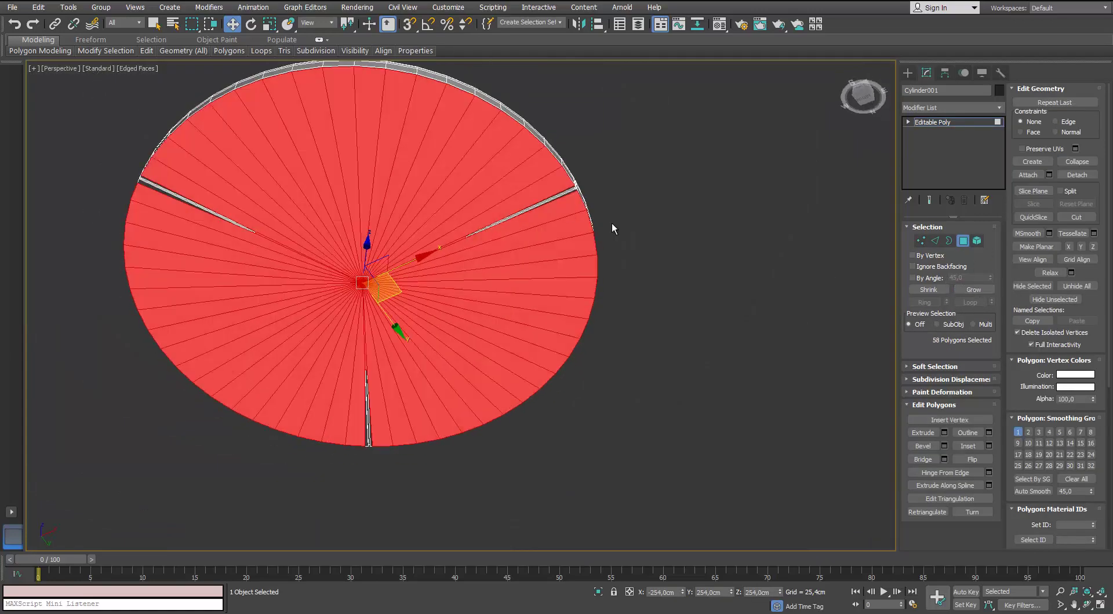
{"action": "key", "text": "Delete"}
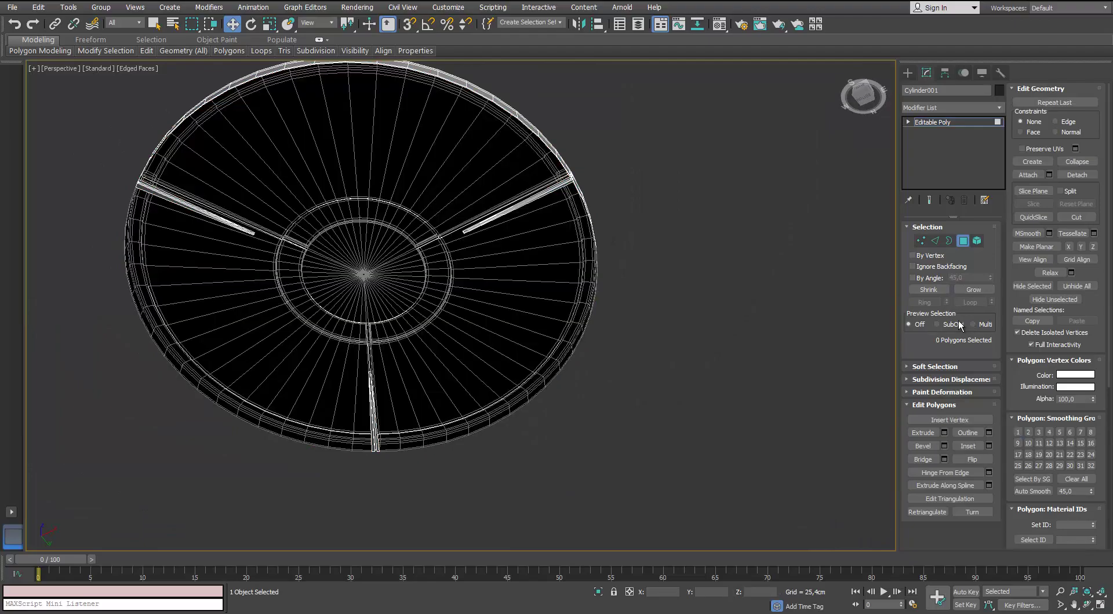
Step: Select the polygon areas that contain the leftover bottom strips of the three radial grooves
{"action": "middle_click_drag", "start_coordinate": [464, 290], "coordinate": [591, 348], "text": "alt"}
{"action": "scroll", "coordinate": [522, 307], "scroll_direction": "up", "scroll_amount": 4}
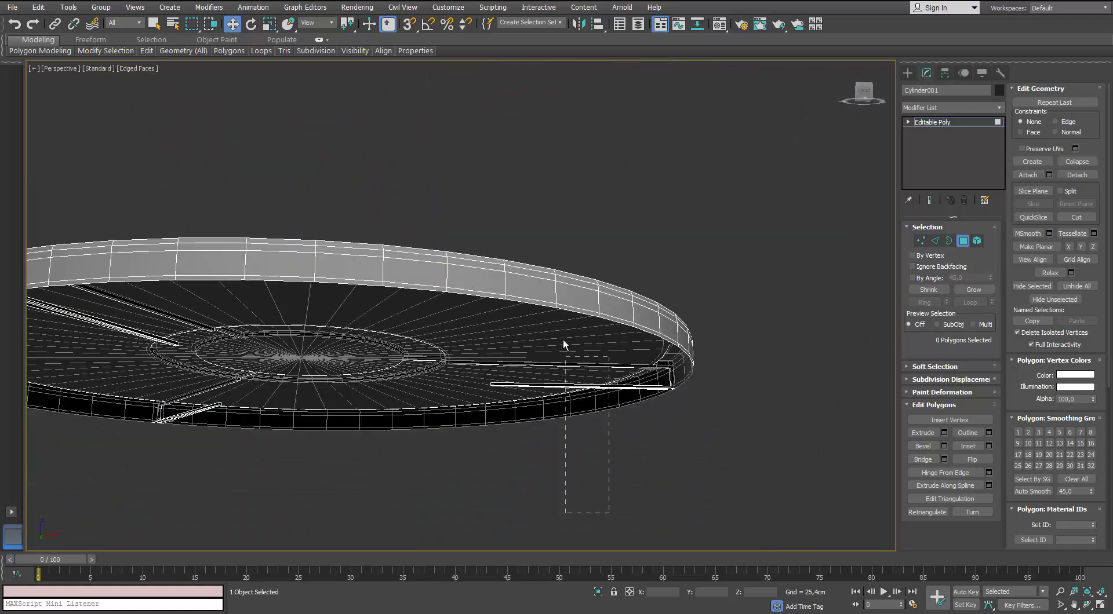
{"action": "left_click_drag", "start_coordinate": [563, 341], "coordinate": [561, 337]}
{"action": "middle_click_drag", "start_coordinate": [464, 421], "coordinate": [591, 419]}
{"action": "left_click_drag", "start_coordinate": [301, 452], "coordinate": [283, 328], "text": "ctrl"}
{"action": "scroll", "coordinate": [283, 330], "scroll_direction": "down", "scroll_amount": 4}
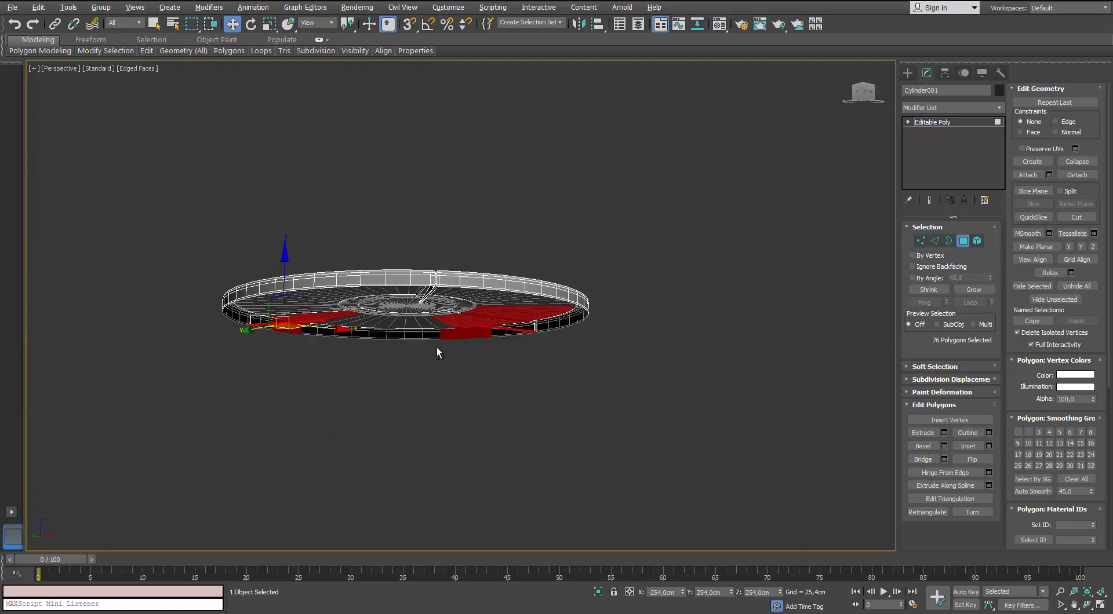
{"action": "middle_click_drag", "start_coordinate": [436, 347], "coordinate": [290, 371], "text": "alt"}
{"action": "left_click_drag", "start_coordinate": [214, 407], "coordinate": [181, 320], "text": "ctrl"}
{"action": "middle_click_drag", "start_coordinate": [181, 321], "coordinate": [562, 293], "text": "alt"}
Step: Reduce the selection to the bottom strips of the three radial grooves and delete them
{"action": "key", "text": "f"}
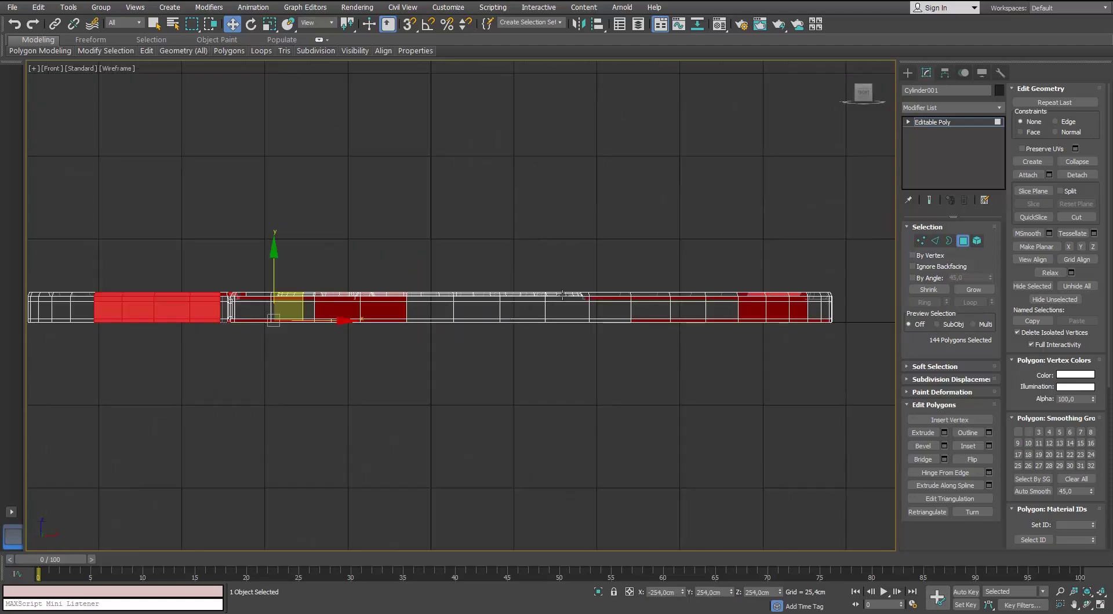
{"action": "middle_click_drag", "start_coordinate": [41, 263], "coordinate": [100, 240], "text": "alt"}
{"action": "left_click", "coordinate": [33, 24]}
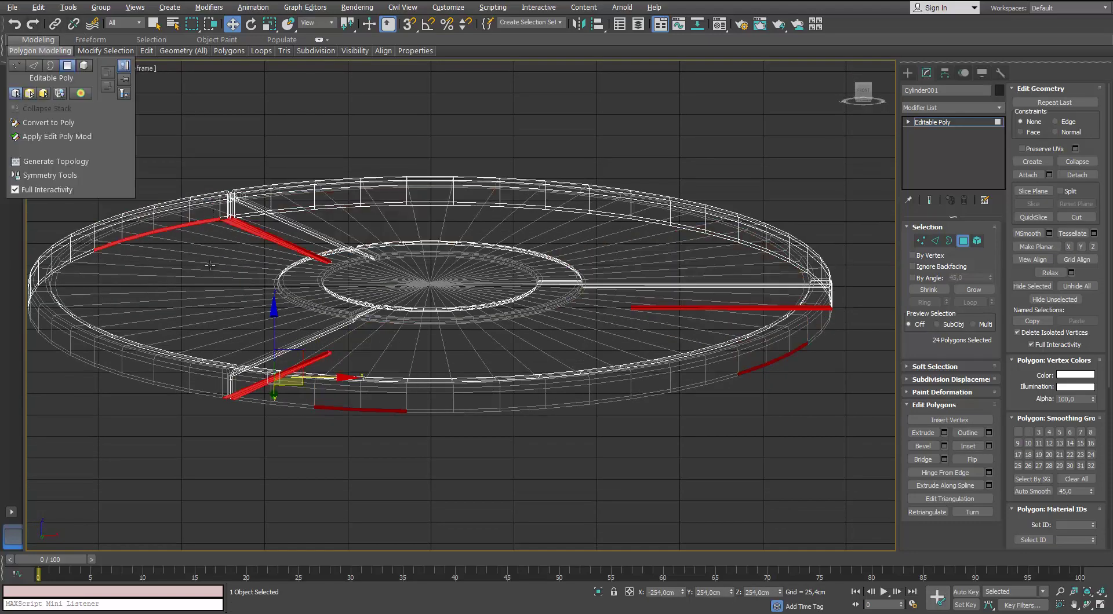
{"action": "left_click_drag", "start_coordinate": [211, 265], "coordinate": [61, 195], "text": "alt"}
{"action": "middle_click_drag", "start_coordinate": [272, 250], "coordinate": [297, 513], "text": "alt"}
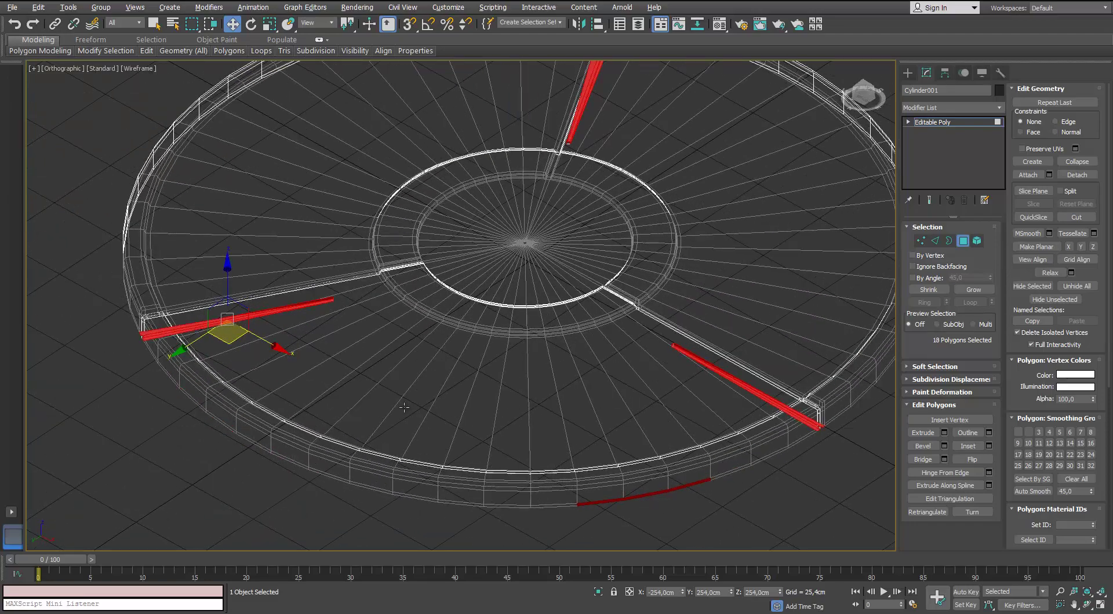
{"action": "middle_click_drag", "start_coordinate": [404, 408], "coordinate": [239, 323]}
{"action": "left_click_drag", "start_coordinate": [613, 440], "coordinate": [364, 360], "text": "alt"}
{"action": "middle_click_drag", "start_coordinate": [471, 367], "coordinate": [519, 336], "text": "alt"}
{"action": "scroll", "coordinate": [519, 336], "scroll_direction": "down", "scroll_amount": 4}
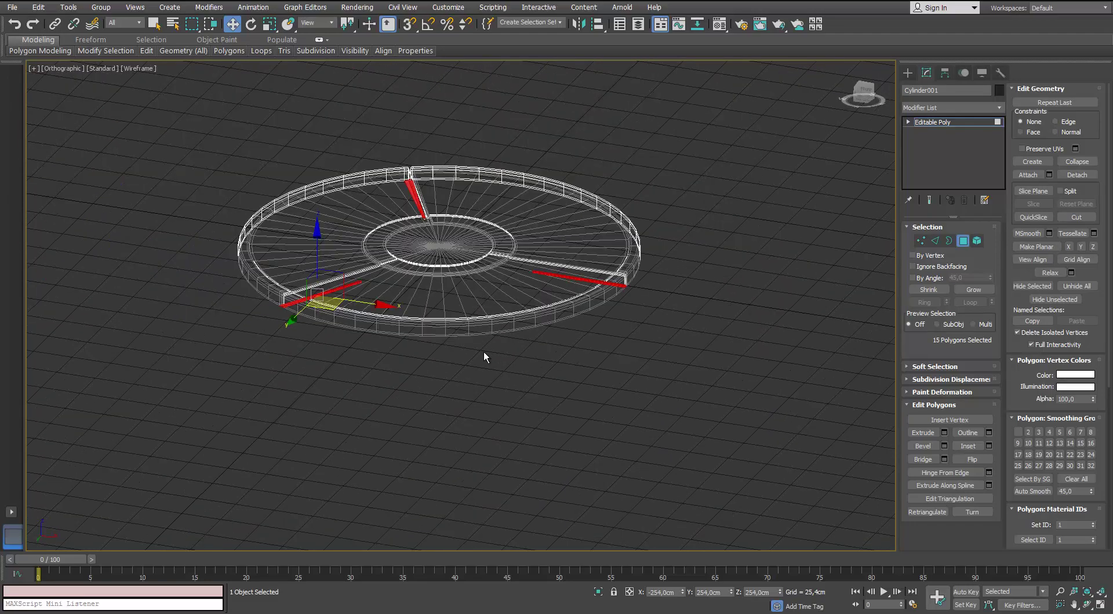
{"action": "key", "text": "p"}
{"action": "key", "text": "F3"}
{"action": "middle_click_drag", "start_coordinate": [447, 371], "coordinate": [536, 232], "text": "alt"}
{"action": "scroll", "coordinate": [421, 331], "scroll_direction": "up", "scroll_amount": 4}
{"action": "scroll", "coordinate": [546, 176], "scroll_direction": "up", "scroll_amount": 3}
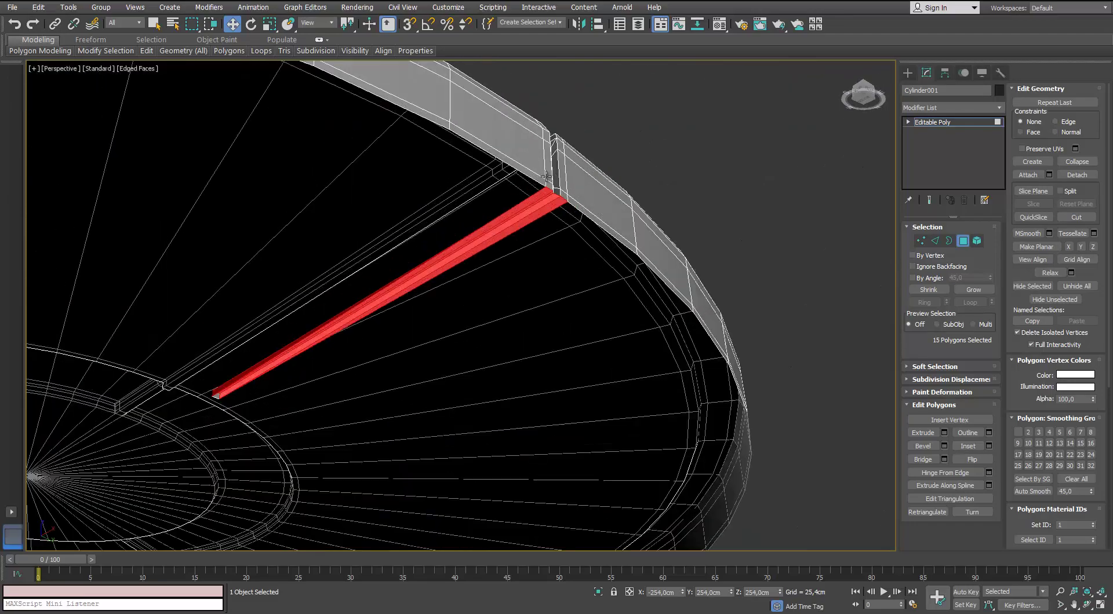
{"action": "middle_click_drag", "start_coordinate": [546, 176], "coordinate": [351, 245], "text": "alt"}
{"action": "key", "text": "Delete"}
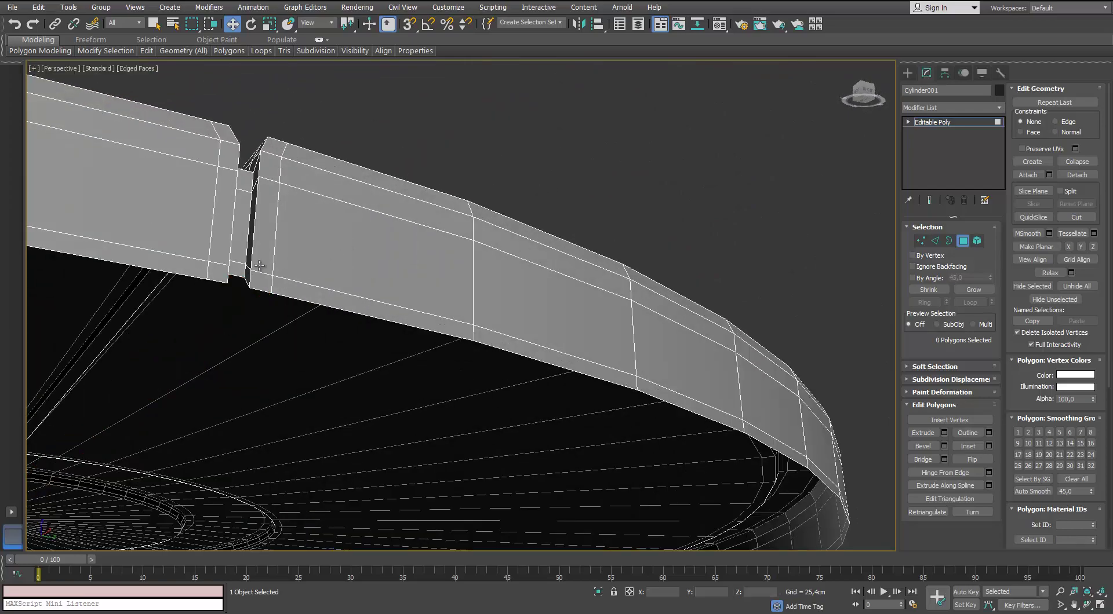
Step: Leave polygon editing and apply a TurboSmooth modifier to the disc
{"action": "scroll", "coordinate": [259, 266], "scroll_direction": "down", "scroll_amount": 4}
{"action": "middle_click_drag", "start_coordinate": [264, 278], "coordinate": [394, 243]}
{"action": "scroll", "coordinate": [394, 243], "scroll_direction": "down", "scroll_amount": 2}
{"action": "middle_click_drag", "start_coordinate": [383, 336], "coordinate": [804, 335], "text": "alt"}
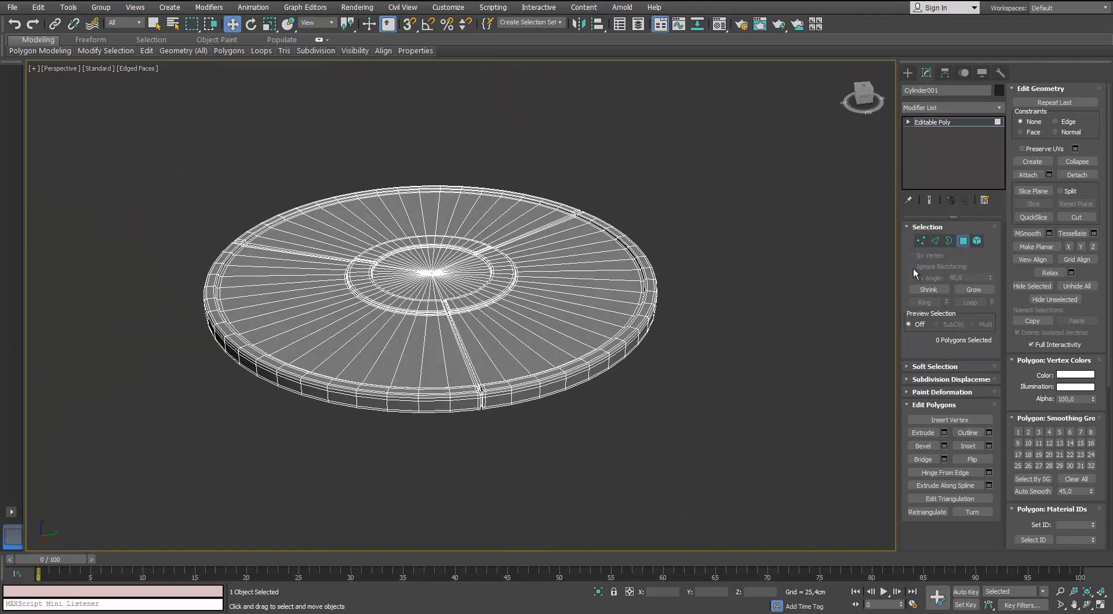
{"action": "left_click", "coordinate": [962, 240]}
{"action": "left_click", "coordinate": [753, 301]}
{"action": "scroll", "coordinate": [470, 335], "scroll_direction": "up", "scroll_amount": 3}
{"action": "left_click", "coordinate": [598, 318]}
{"action": "left_click", "coordinate": [1000, 109]}
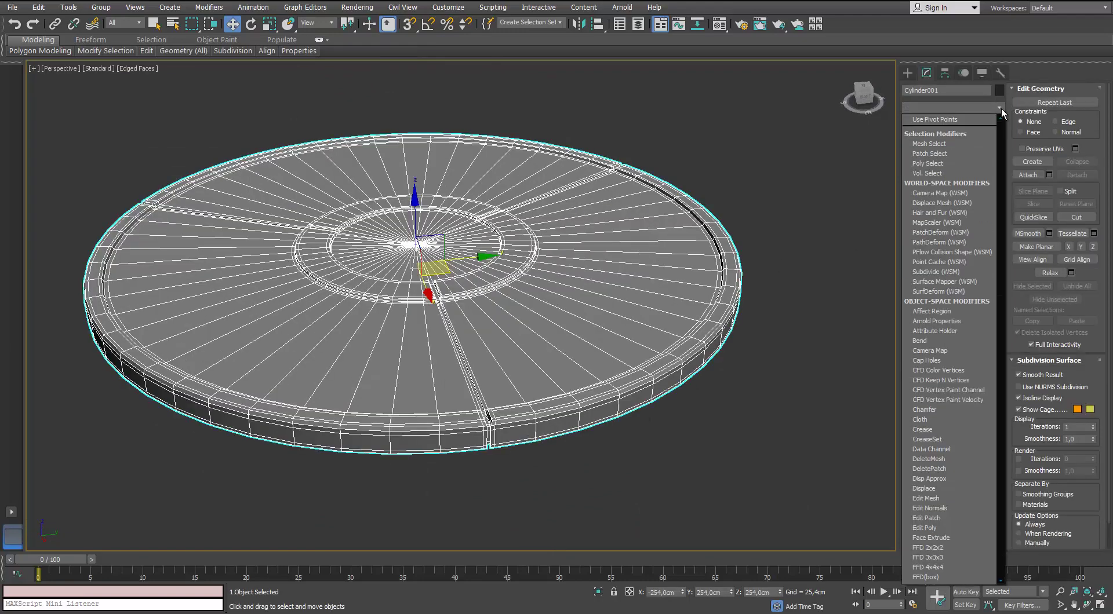
{"action": "type", "text": "tu"}
{"action": "key", "text": "Return"}
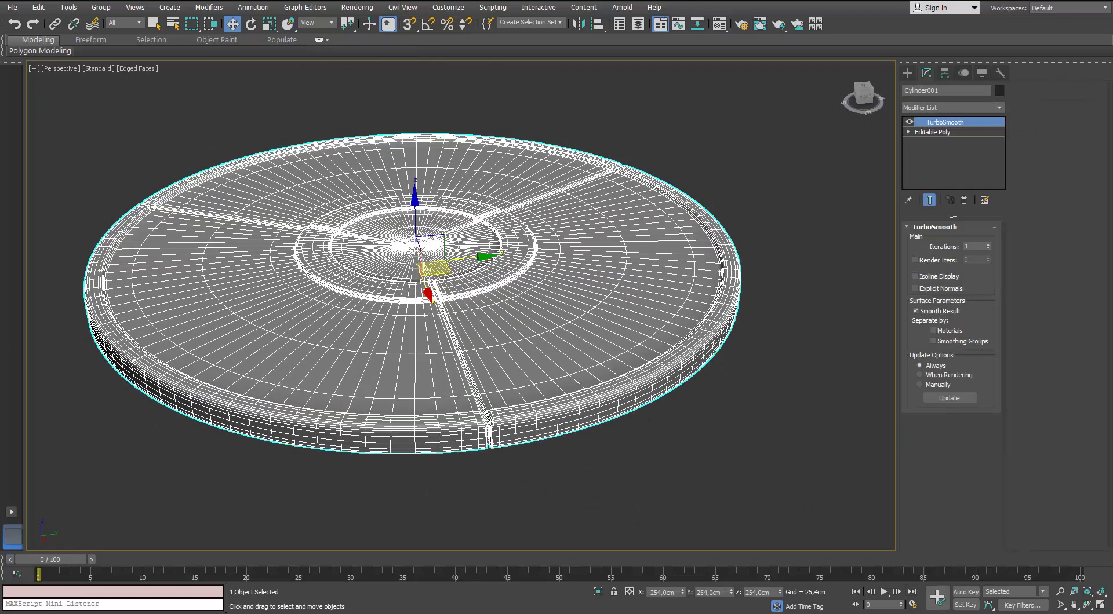
Step: Set the TurboSmooth iterations to 3 and collapse the disc to an editable poly
{"action": "scroll", "coordinate": [472, 319], "scroll_direction": "down", "scroll_amount": 1}
{"action": "middle_click_drag", "start_coordinate": [472, 319], "coordinate": [517, 305]}
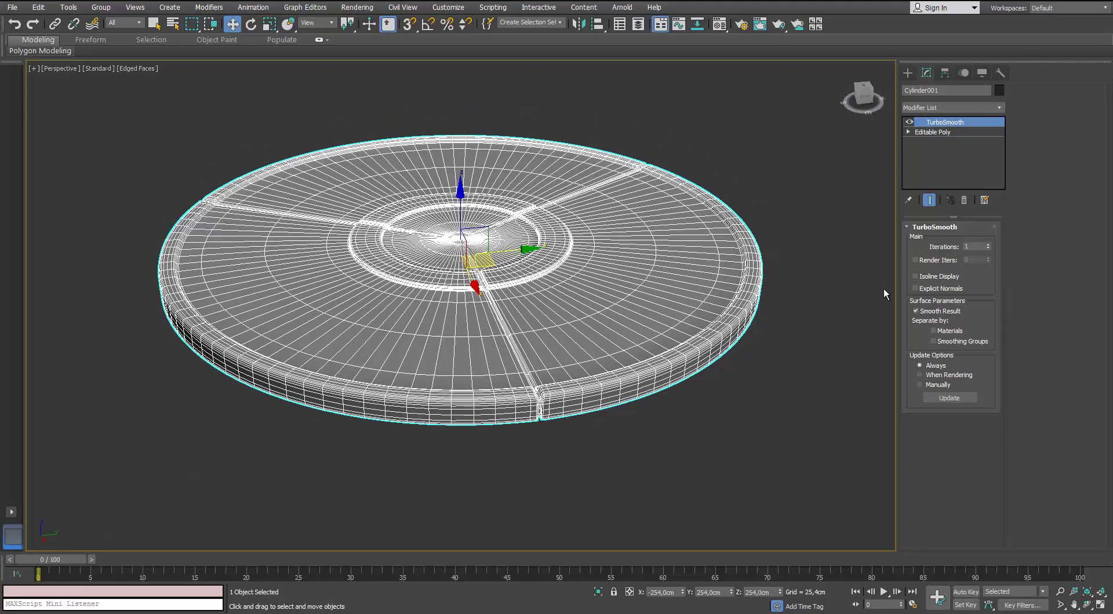
{"action": "left_click", "coordinate": [988, 245]}
{"action": "left_click", "coordinate": [988, 244]}
{"action": "scroll", "coordinate": [559, 316], "scroll_direction": "up", "scroll_amount": 4}
{"action": "scroll", "coordinate": [517, 299], "scroll_direction": "down", "scroll_amount": 2}
{"action": "right_click", "coordinate": [448, 283]}
{"action": "mouse_move", "coordinate": [478, 403]}
{"action": "left_click", "coordinate": [413, 409]}
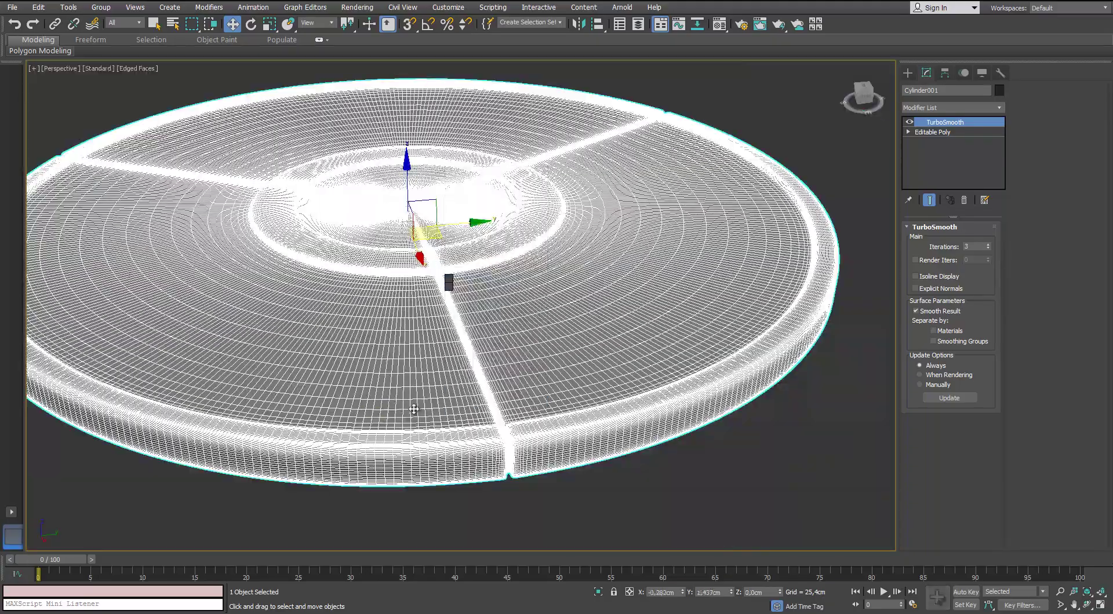
{"action": "scroll", "coordinate": [455, 380], "scroll_direction": "down", "scroll_amount": 4}
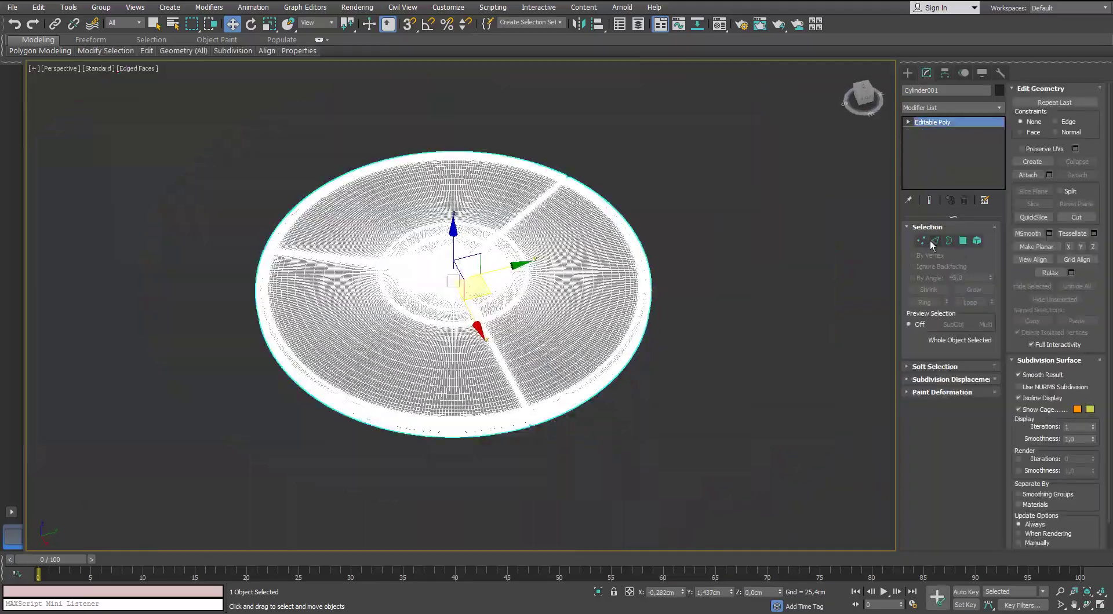
Step: Select all vertices of the smoothed disc to check its vertex count, and leave vertex editing
{"action": "key", "text": "1"}
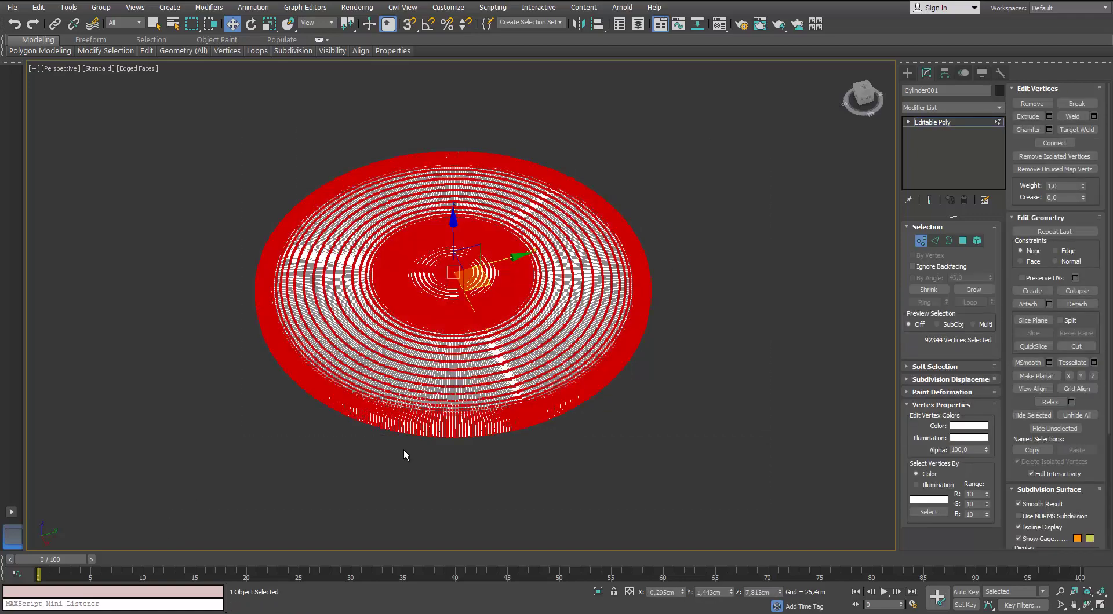
{"action": "left_click", "coordinate": [795, 367]}
{"action": "left_click", "coordinate": [920, 241]}
{"action": "left_click", "coordinate": [782, 313]}
Step: Turn off the edged-faces display to show the smoothed disc shaded without its wireframe
{"action": "middle_click_drag", "start_coordinate": [569, 387], "coordinate": [534, 351], "text": "alt"}
{"action": "scroll", "coordinate": [444, 360], "scroll_direction": "up", "scroll_amount": 5}
{"action": "key", "text": "F4"}
{"action": "middle_click_drag", "start_coordinate": [401, 358], "coordinate": [444, 325]}
{"action": "left_click", "coordinate": [592, 316]}
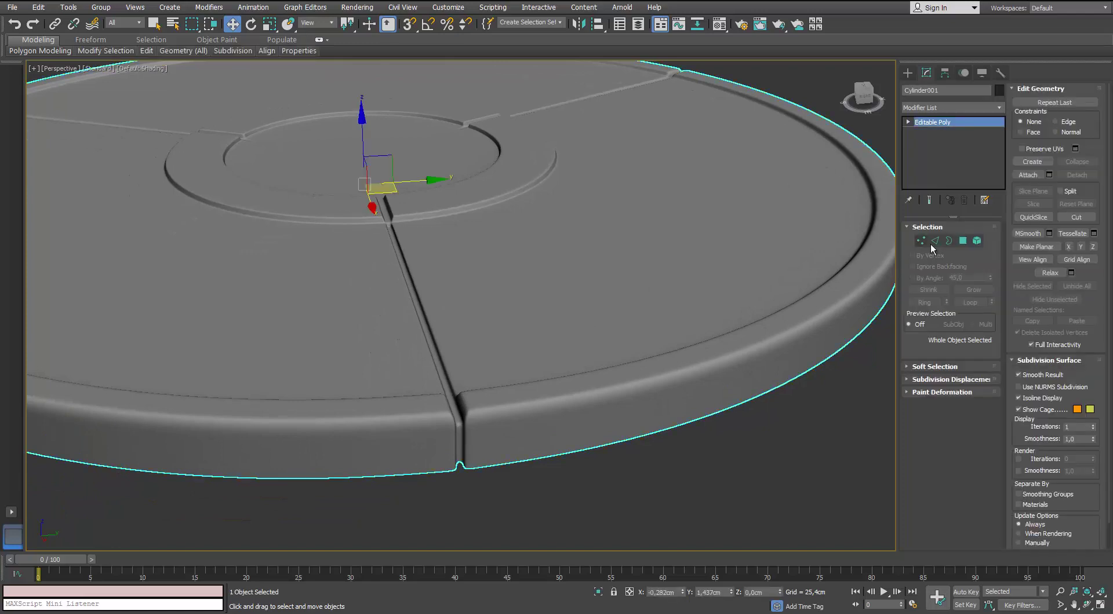
Step: Start Push/Pull paint deformation on the disc's polygons with a 5 cm brush, testing and undoing a stroke on the top surface
{"action": "left_click", "coordinate": [908, 380]}
{"action": "left_click", "coordinate": [916, 394]}
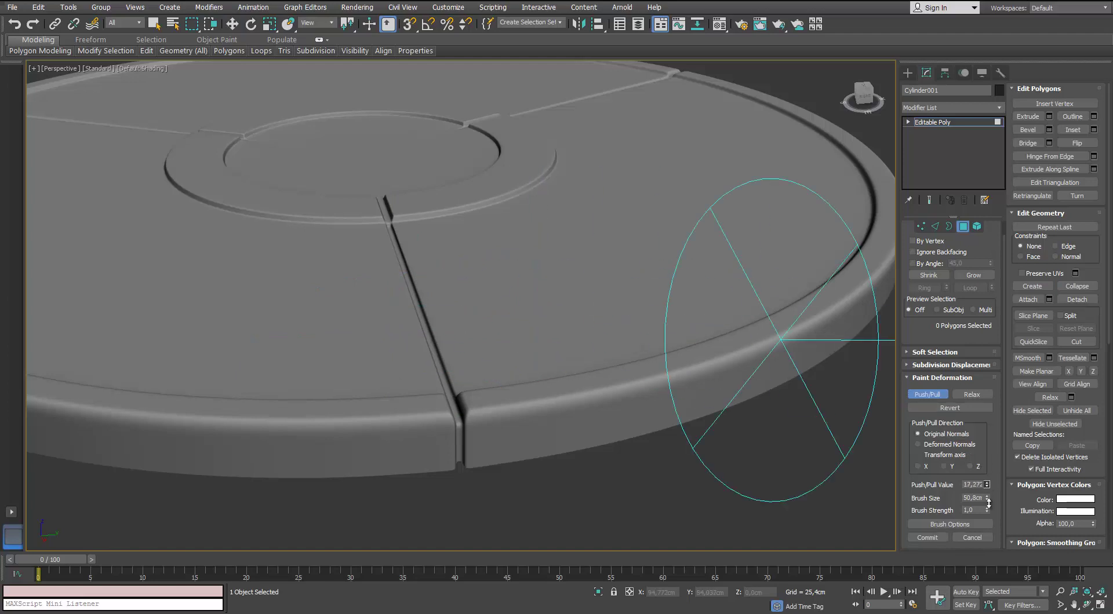
{"action": "left_click_drag", "start_coordinate": [987, 538], "coordinate": [987, 534]}
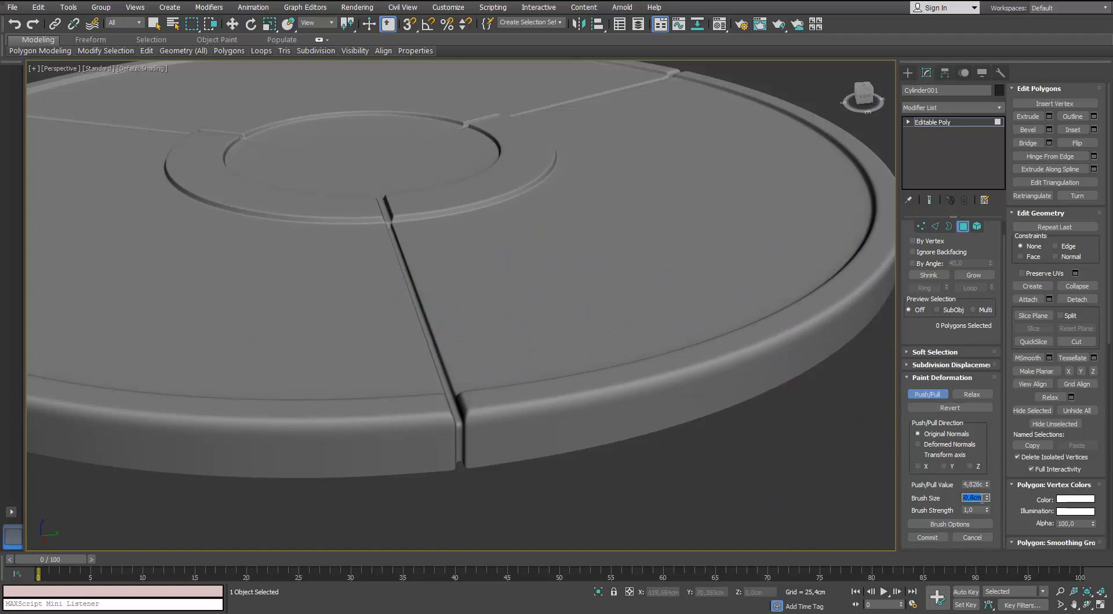
{"action": "left_click_drag", "start_coordinate": [489, 333], "coordinate": [493, 334]}
{"action": "mouse_move", "coordinate": [494, 334]}
{"action": "middle_mouse_down", "text": "alt"}
{"action": "mouse_move", "coordinate": [639, 299]}
{"action": "mouse_move", "coordinate": [585, 300]}
{"action": "middle_mouse_up", "text": "alt"}
{"action": "key", "text": "ctrl+z"}
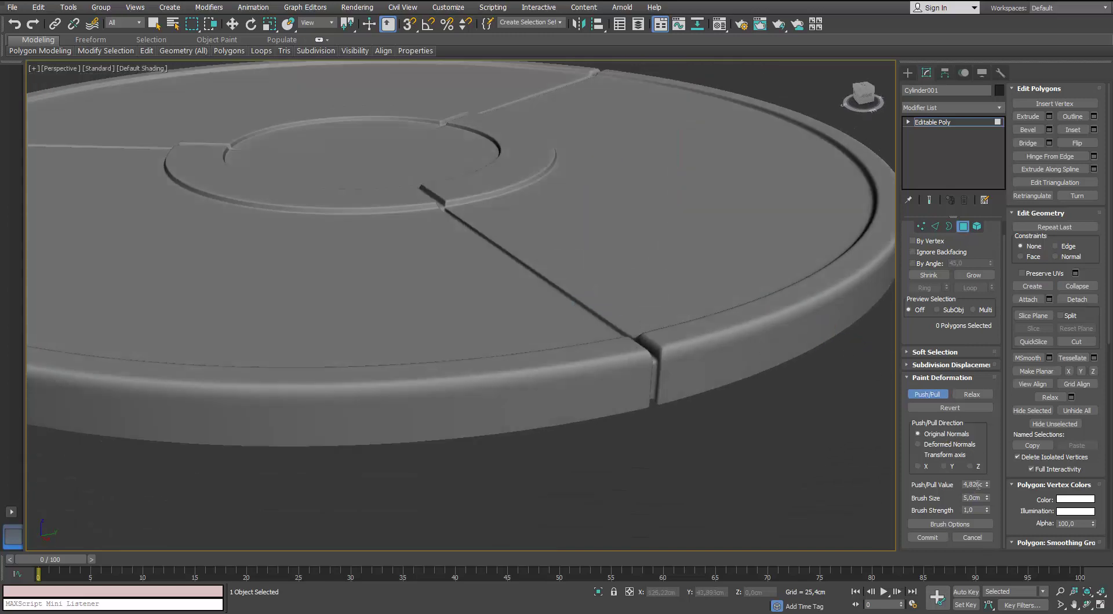
Step: Try Push/Pull strokes with a value of 1,062 cm and a 5 cm brush on the top surface and groove corner
{"action": "middle_click_drag", "start_coordinate": [645, 291], "coordinate": [661, 248], "text": "alt"}
{"action": "key", "text": "ctrl+z"}
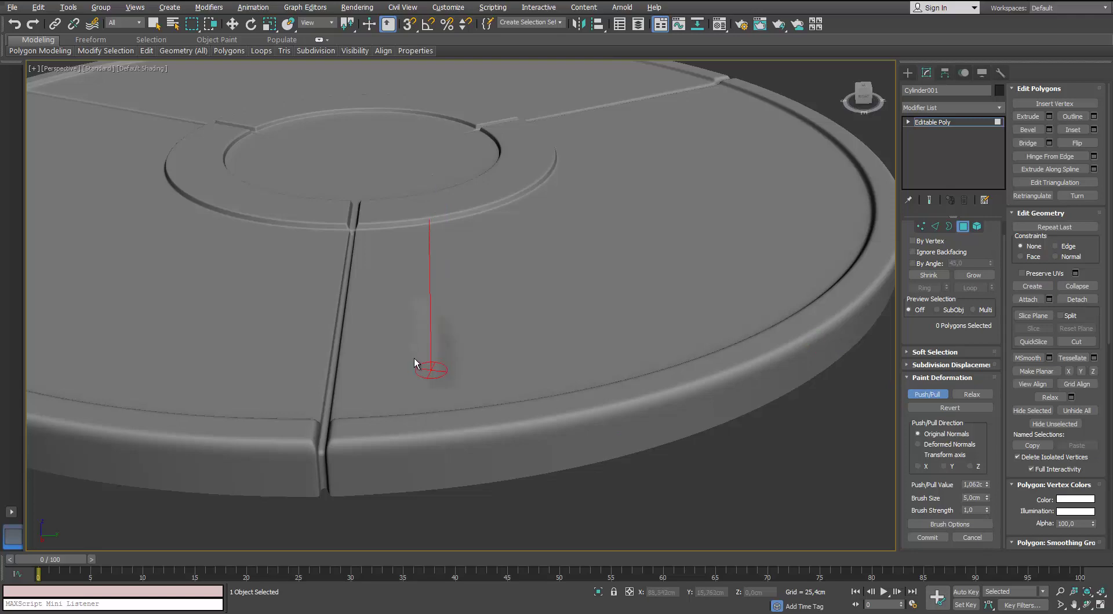
{"action": "left_click_drag", "start_coordinate": [413, 358], "coordinate": [447, 307]}
{"action": "mouse_move", "coordinate": [447, 308]}
{"action": "middle_mouse_down", "text": "alt"}
{"action": "mouse_move", "coordinate": [228, 280]}
{"action": "mouse_move", "coordinate": [286, 226]}
{"action": "mouse_move", "coordinate": [392, 313]}
{"action": "middle_mouse_up", "text": "alt"}
{"action": "key", "text": "ctrl+z"}
{"action": "scroll", "coordinate": [395, 348], "scroll_direction": "up", "scroll_amount": 4}
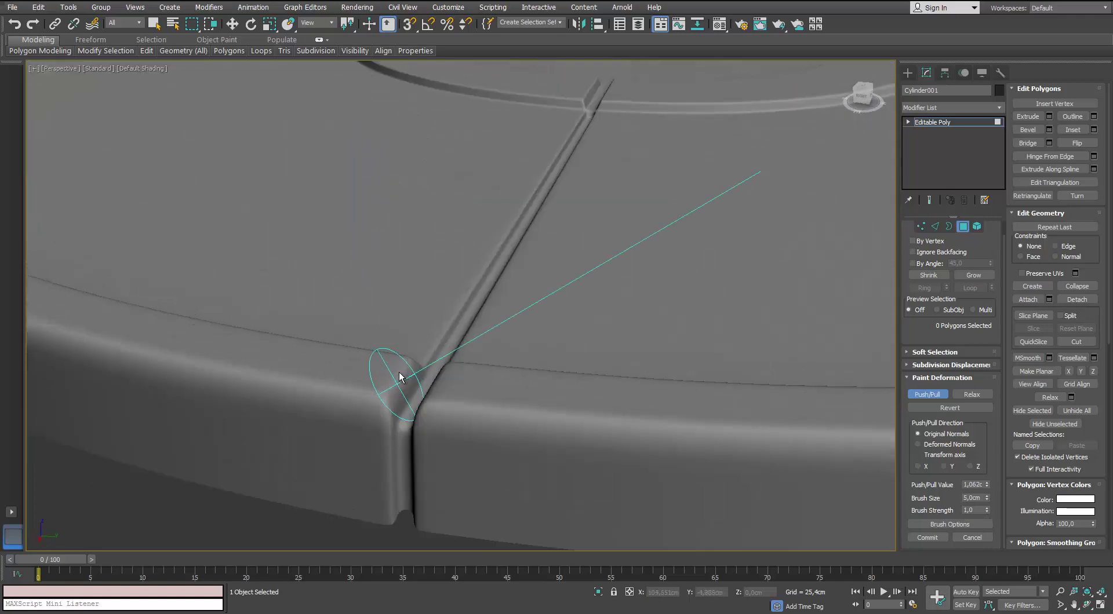
{"action": "scroll", "coordinate": [410, 368], "scroll_direction": "down", "scroll_amount": 5}
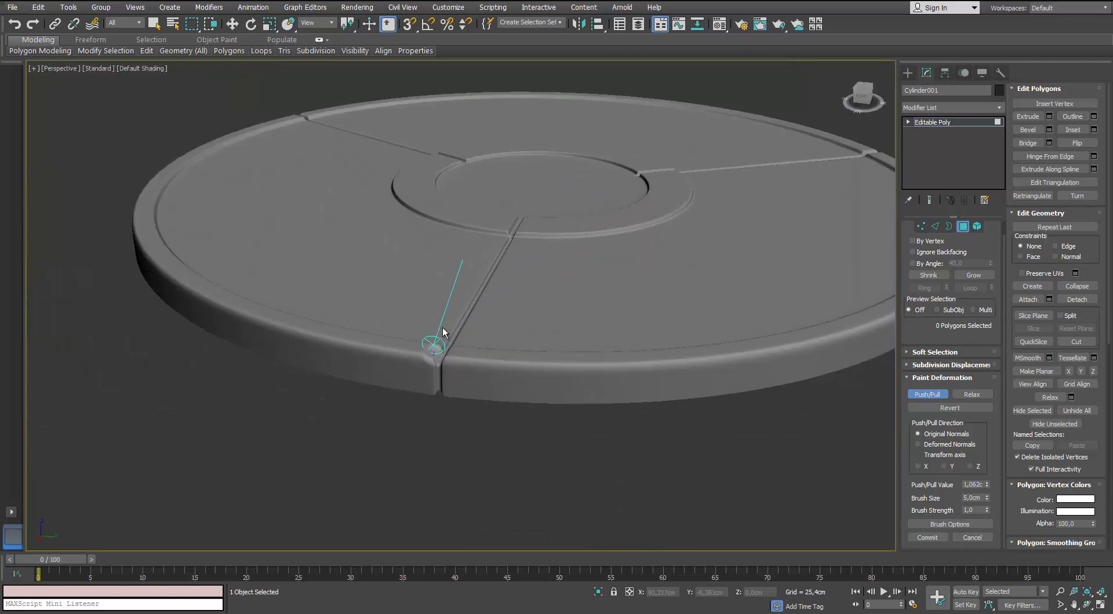
{"action": "scroll", "coordinate": [445, 348], "scroll_direction": "down", "scroll_amount": 4}
{"action": "scroll", "coordinate": [458, 289], "scroll_direction": "up", "scroll_amount": 8}
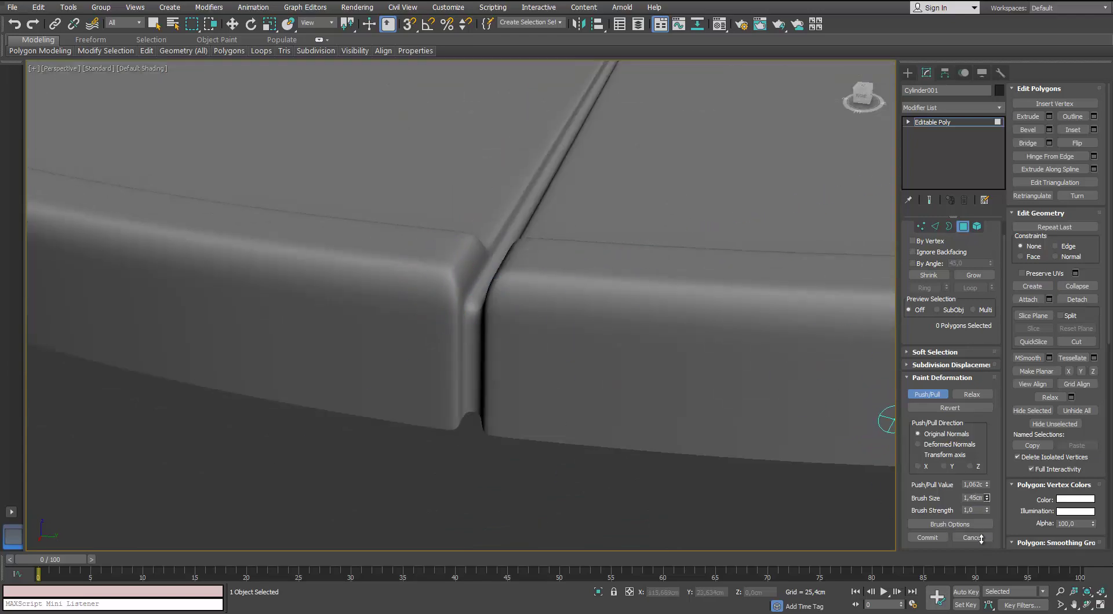
Step: Sculpt the rim corner beside the groove using a 1,45 cm brush and a Push/Pull value of 0,376 cm
{"action": "key", "text": "F4"}
{"action": "key", "text": "ctrl+z"}
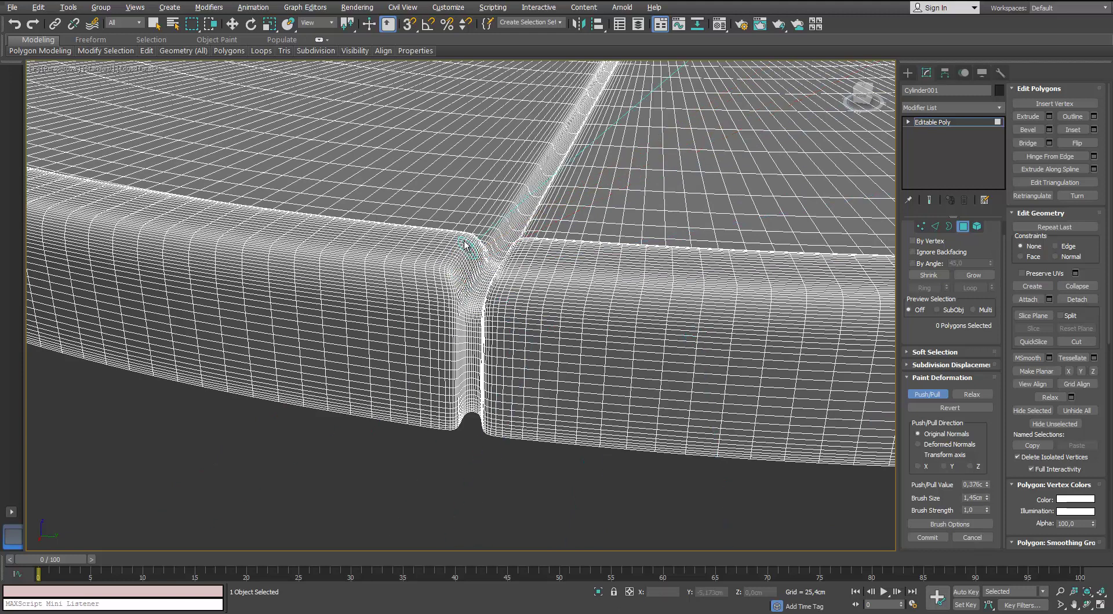
{"action": "key", "text": "F4"}
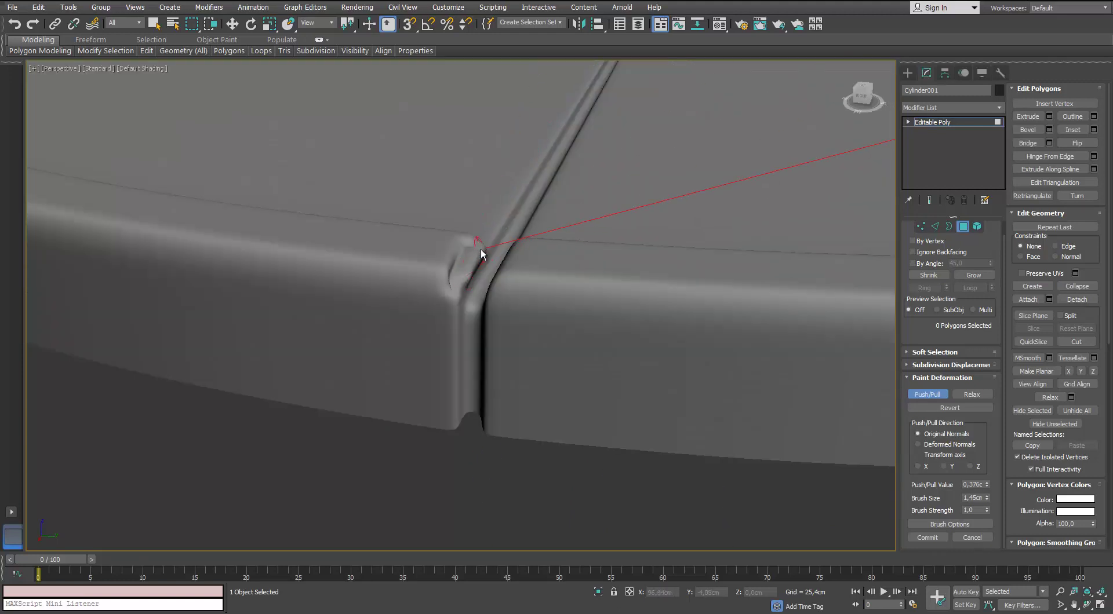
{"action": "middle_click_drag", "start_coordinate": [481, 249], "coordinate": [259, 259], "text": "alt"}
{"action": "scroll", "coordinate": [259, 259], "scroll_direction": "down", "scroll_amount": 10}
{"action": "middle_click_drag", "start_coordinate": [396, 348], "coordinate": [473, 352]}
{"action": "scroll", "coordinate": [387, 379], "scroll_direction": "up", "scroll_amount": 10}
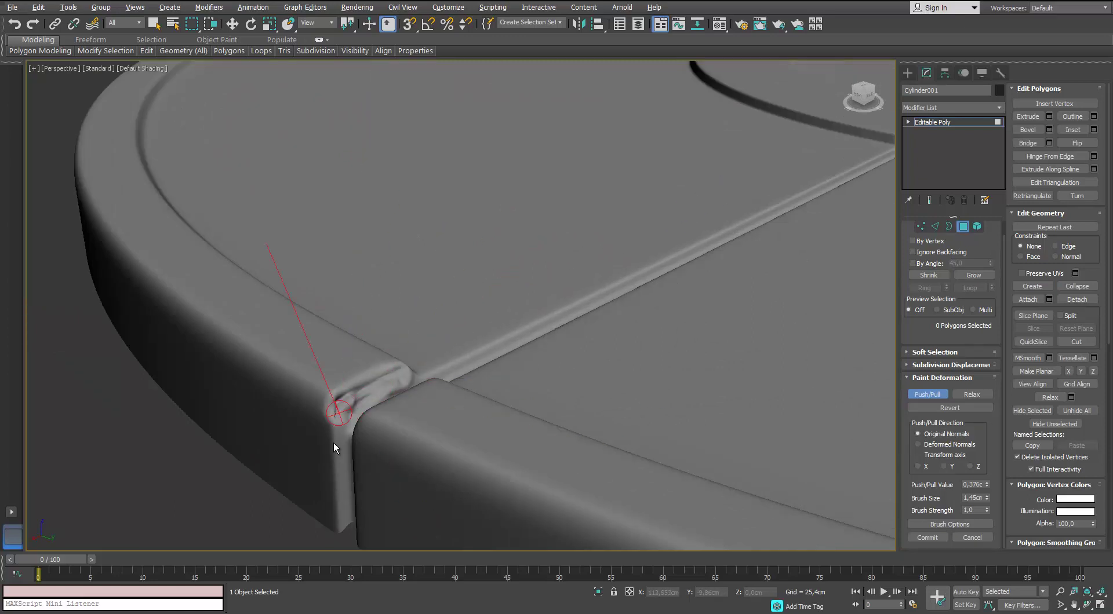
{"action": "mouse_move", "coordinate": [345, 451]}
{"action": "middle_mouse_down", "text": "alt"}
{"action": "mouse_move", "coordinate": [367, 360]}
{"action": "mouse_move", "coordinate": [869, 149]}
{"action": "middle_mouse_up", "text": "alt"}
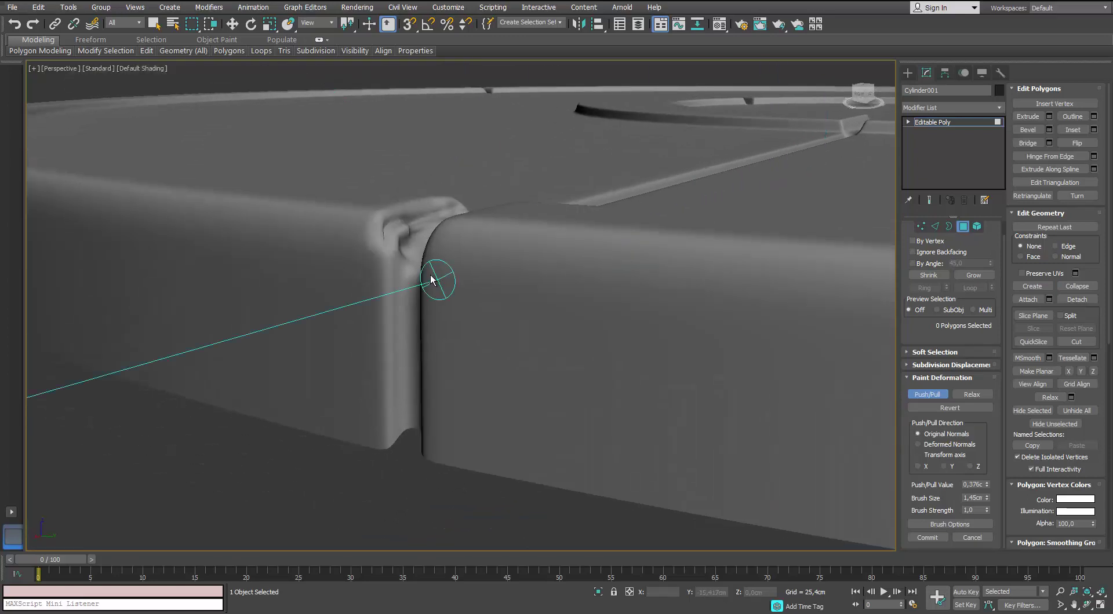
Step: Roughen the same rim corner and its side edge with finer strokes, varying the Push/Pull value between 0,097 and 0,249 cm
{"action": "left_click", "coordinate": [987, 487]}
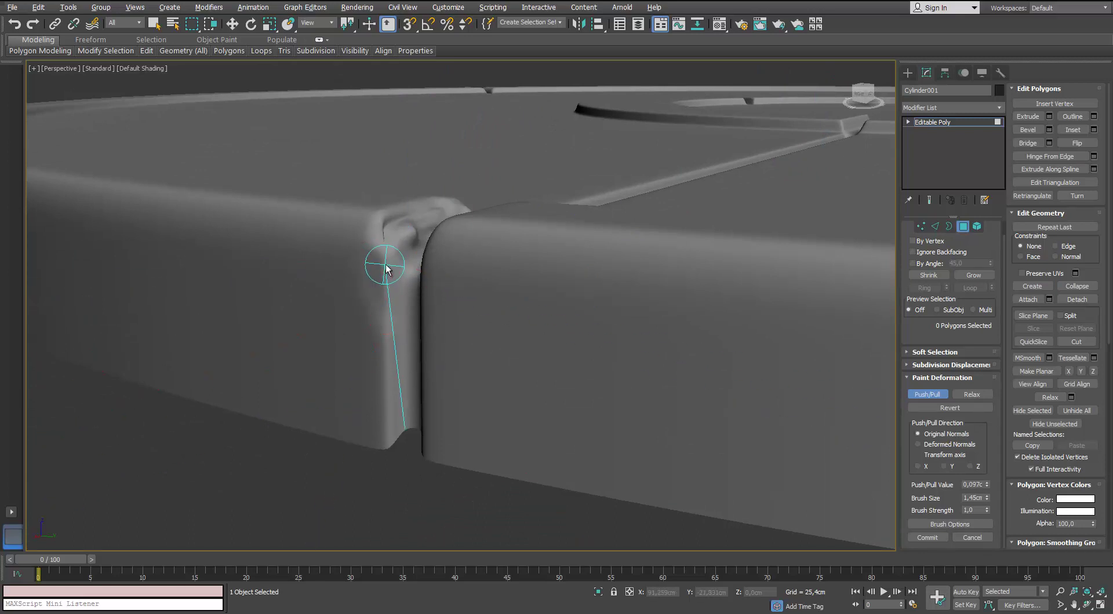
{"action": "scroll", "coordinate": [380, 379], "scroll_direction": "down", "scroll_amount": 15}
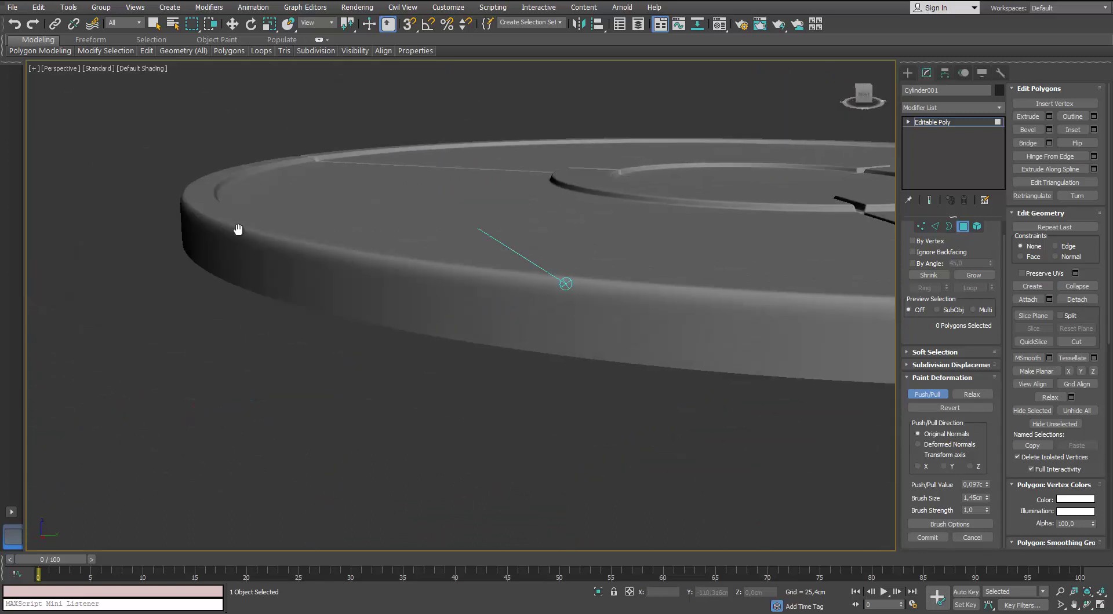
{"action": "scroll", "coordinate": [374, 331], "scroll_direction": "up", "scroll_amount": 12}
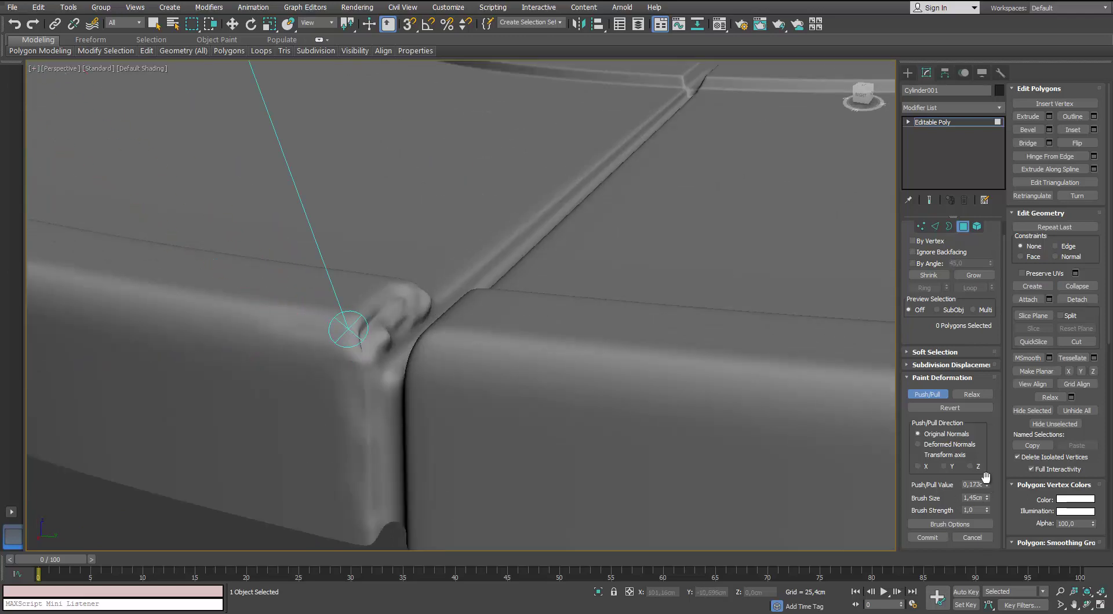
{"action": "mouse_move", "coordinate": [348, 337]}
{"action": "left_mouse_down"}
{"action": "mouse_move", "coordinate": [284, 330]}
{"action": "mouse_move", "coordinate": [352, 328]}
{"action": "left_mouse_up"}
{"action": "scroll", "coordinate": [352, 328], "scroll_direction": "down", "scroll_amount": 12}
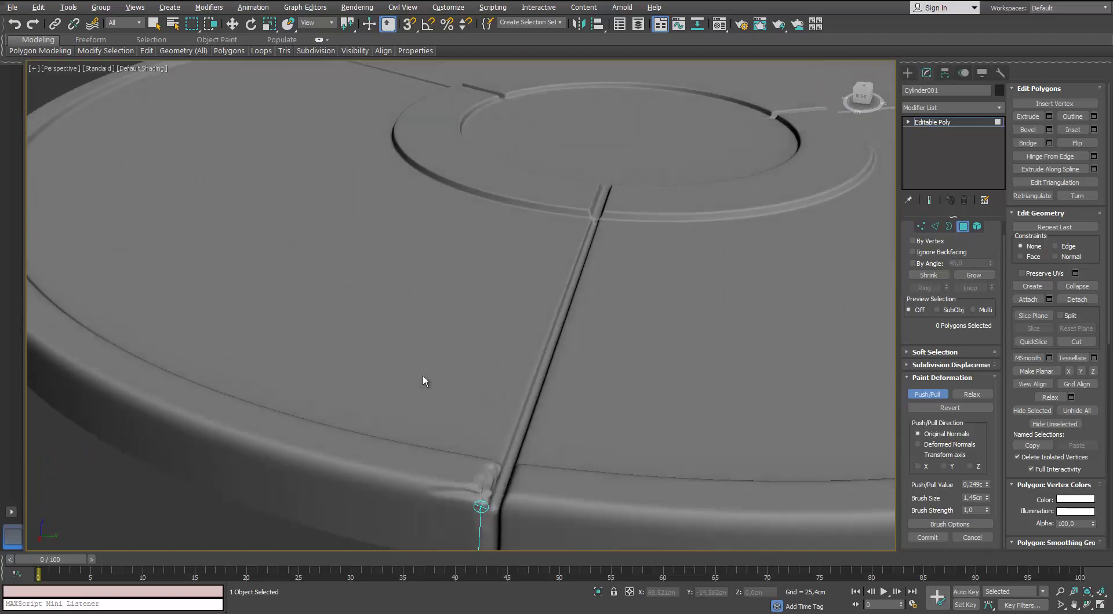
Step: Sculpt the rim corner at the second groove with a 1,882 cm brush, pushing dents inward at a Push/Pull value of -0,249
{"action": "scroll", "coordinate": [484, 301], "scroll_direction": "down", "scroll_amount": 6}
{"action": "scroll", "coordinate": [577, 354], "scroll_direction": "up", "scroll_amount": 16}
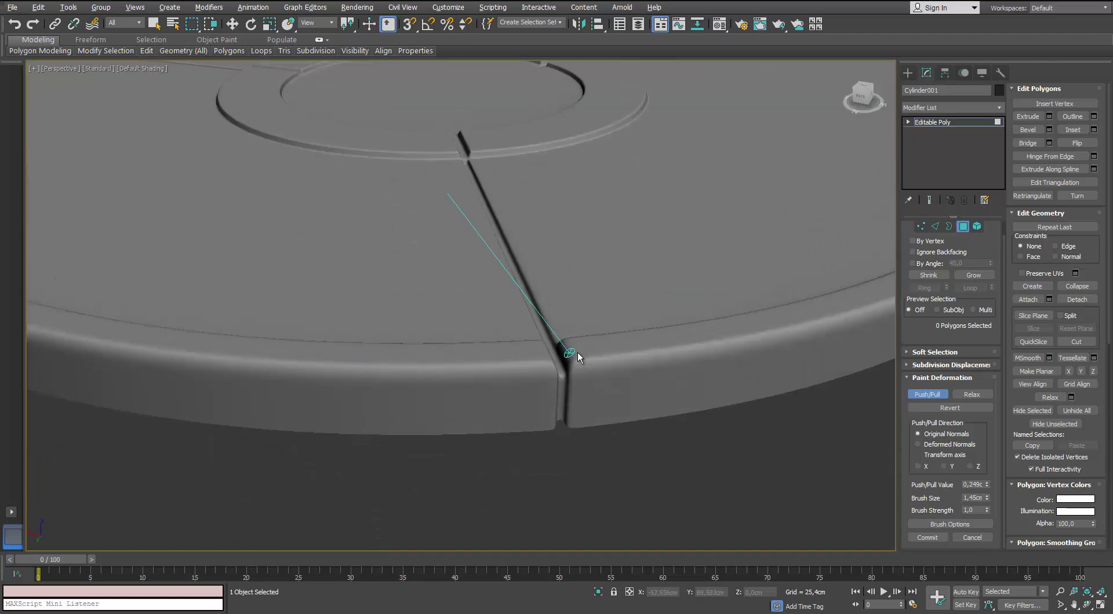
{"action": "middle_click_drag", "start_coordinate": [571, 355], "coordinate": [576, 345], "text": "alt"}
{"action": "mouse_move", "coordinate": [482, 200]}
{"action": "middle_mouse_down", "text": "alt"}
{"action": "mouse_move", "coordinate": [488, 248]}
{"action": "mouse_move", "coordinate": [492, 212]}
{"action": "middle_mouse_up", "text": "alt"}
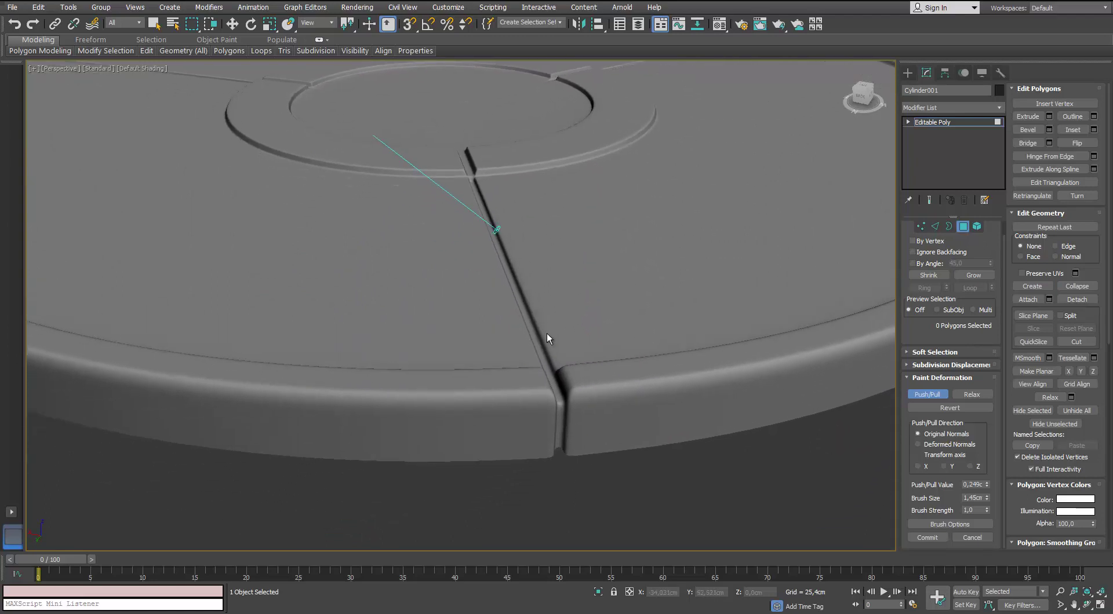
{"action": "middle_click_drag", "start_coordinate": [547, 333], "coordinate": [300, 332], "text": "alt"}
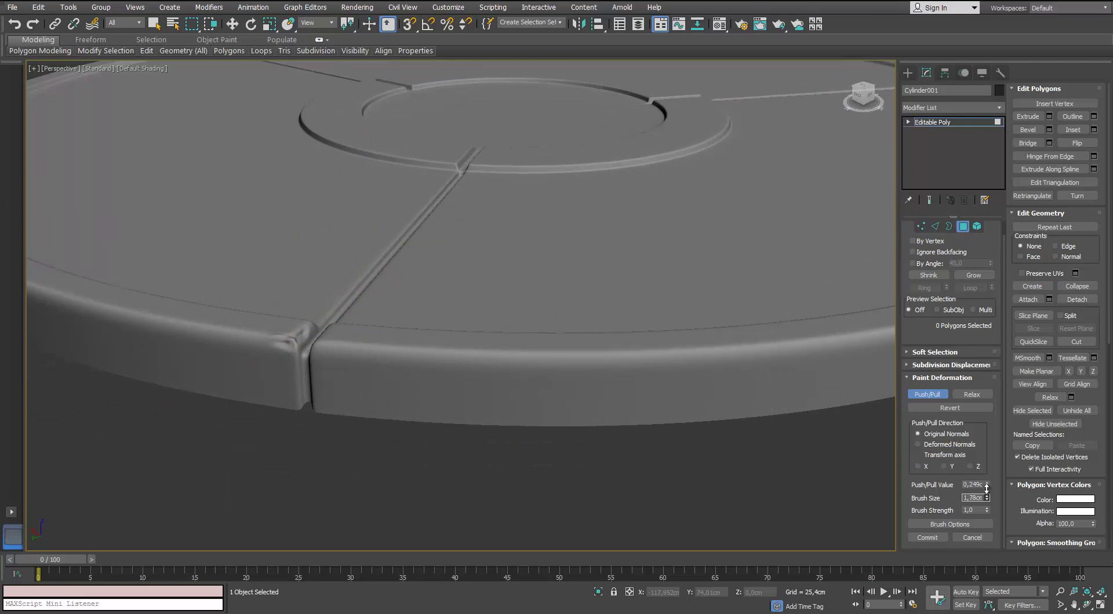
{"action": "scroll", "coordinate": [293, 332], "scroll_direction": "up", "scroll_amount": 6}
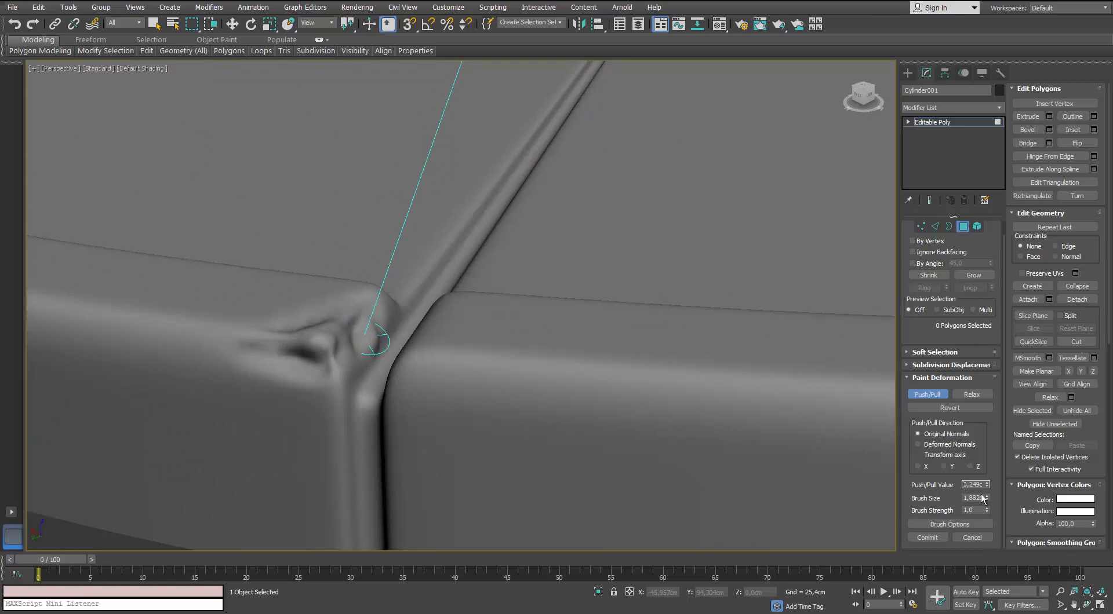
{"action": "mouse_move", "coordinate": [335, 351]}
{"action": "left_mouse_down"}
{"action": "mouse_move", "coordinate": [295, 349]}
{"action": "mouse_move", "coordinate": [293, 373]}
{"action": "mouse_move", "coordinate": [326, 424]}
{"action": "left_mouse_up"}
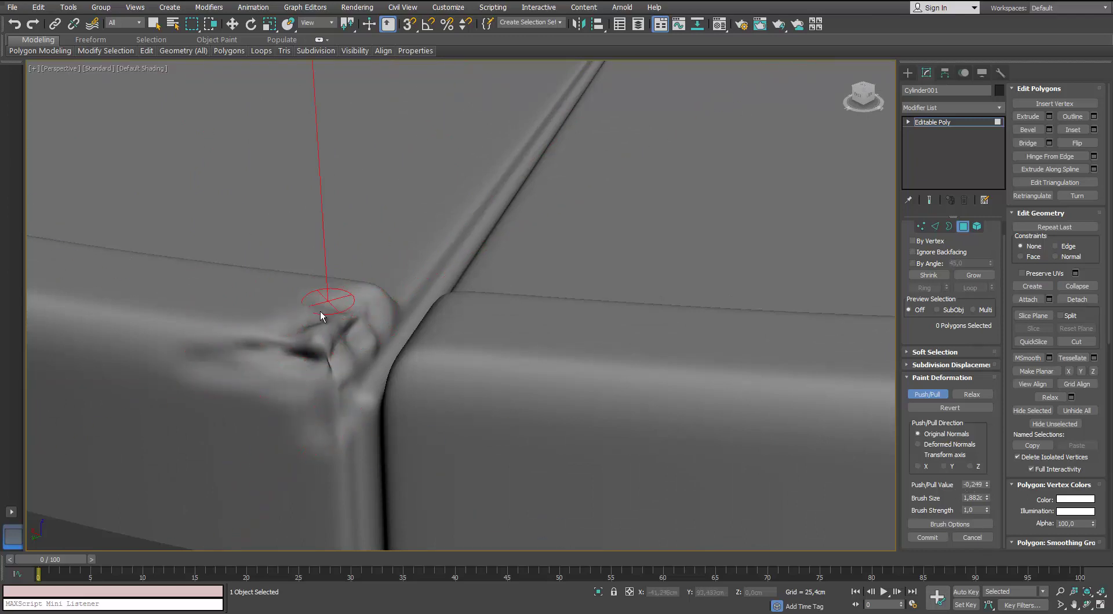
Step: Sculpt bumps and dents at the inner end of the second groove's rim corner, beside the circular groove
{"action": "scroll", "coordinate": [311, 321], "scroll_direction": "down", "scroll_amount": 4}
{"action": "middle_click_drag", "start_coordinate": [311, 321], "coordinate": [390, 343], "text": "alt"}
{"action": "scroll", "coordinate": [364, 295], "scroll_direction": "up", "scroll_amount": 5}
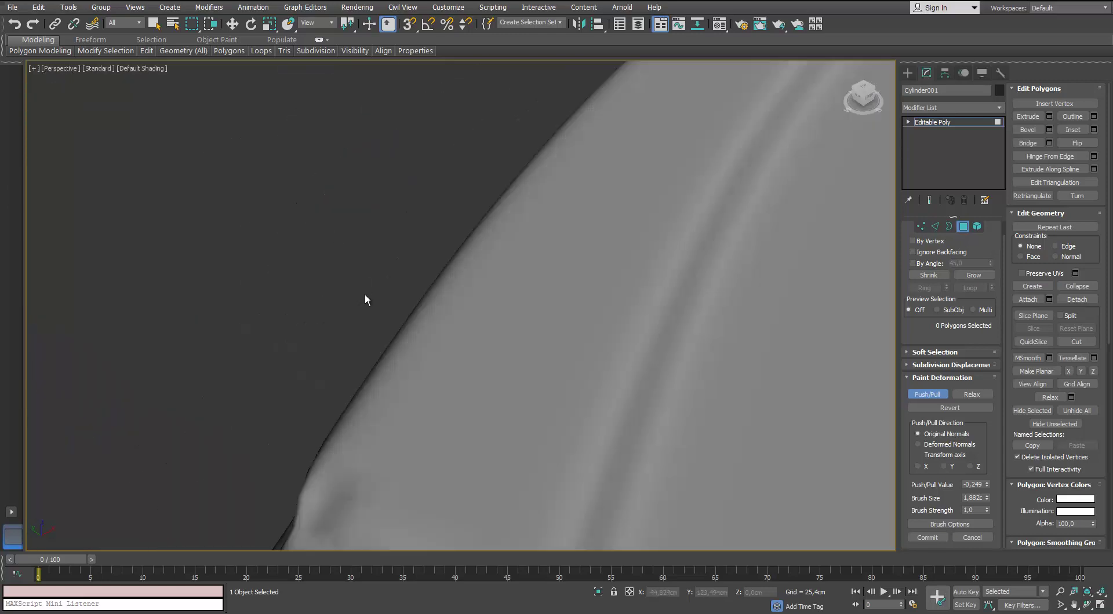
{"action": "scroll", "coordinate": [364, 294], "scroll_direction": "down", "scroll_amount": 6}
{"action": "scroll", "coordinate": [357, 318], "scroll_direction": "up", "scroll_amount": 2}
{"action": "left_click_drag", "start_coordinate": [385, 374], "coordinate": [397, 364]}
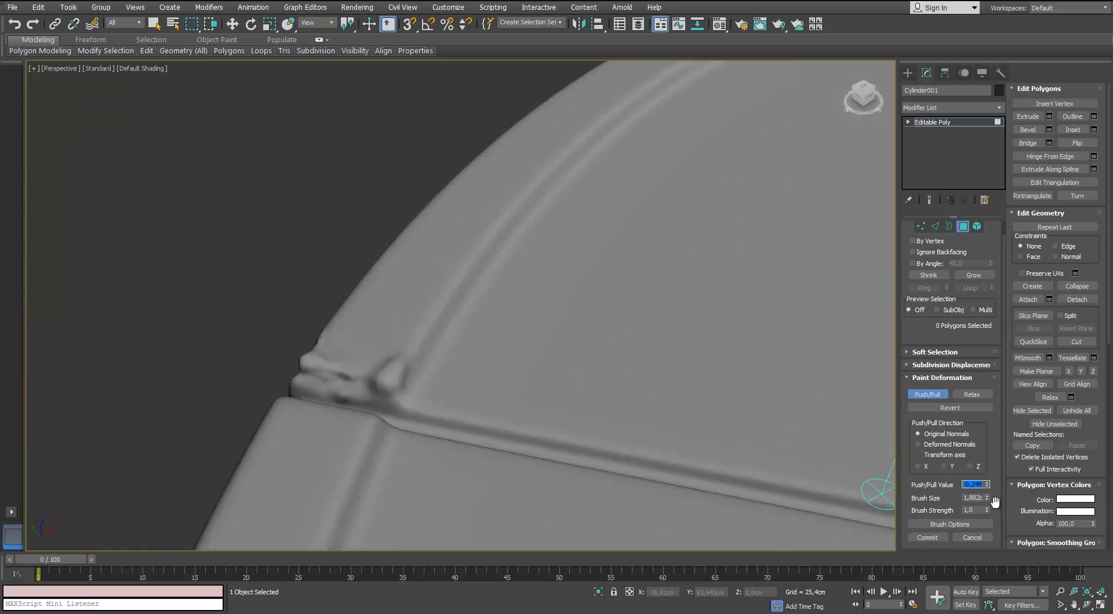
{"action": "left_click_drag", "start_coordinate": [417, 383], "coordinate": [363, 366]}
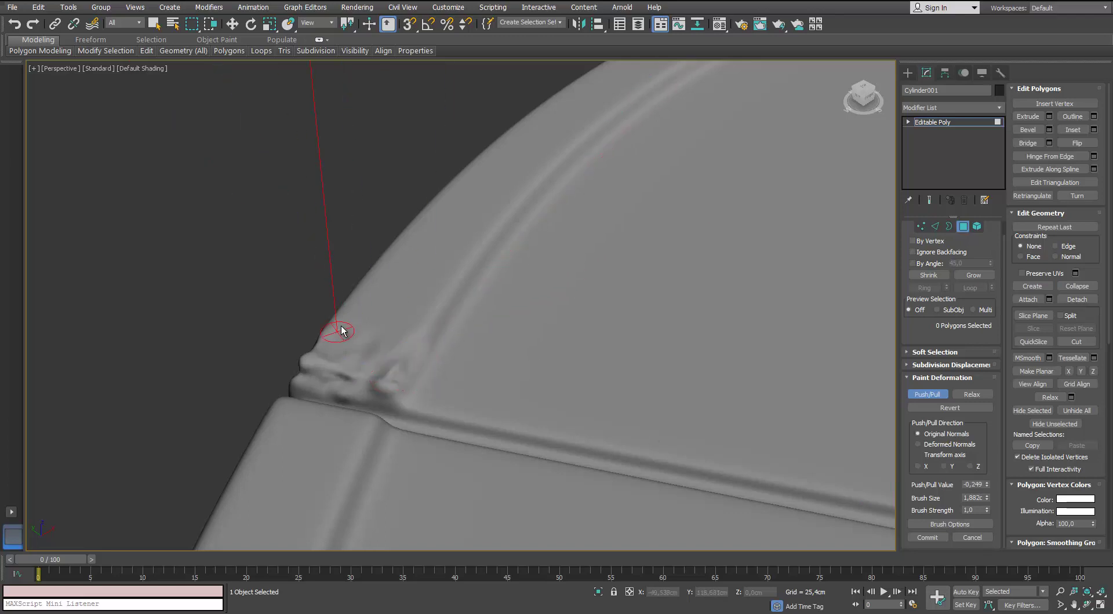
Step: Push dents into the rim corner on the opposite side of the second groove
{"action": "scroll", "coordinate": [340, 342], "scroll_direction": "down", "scroll_amount": 3}
{"action": "middle_click_drag", "start_coordinate": [341, 342], "coordinate": [662, 349], "text": "alt"}
{"action": "scroll", "coordinate": [419, 357], "scroll_direction": "down", "scroll_amount": 4}
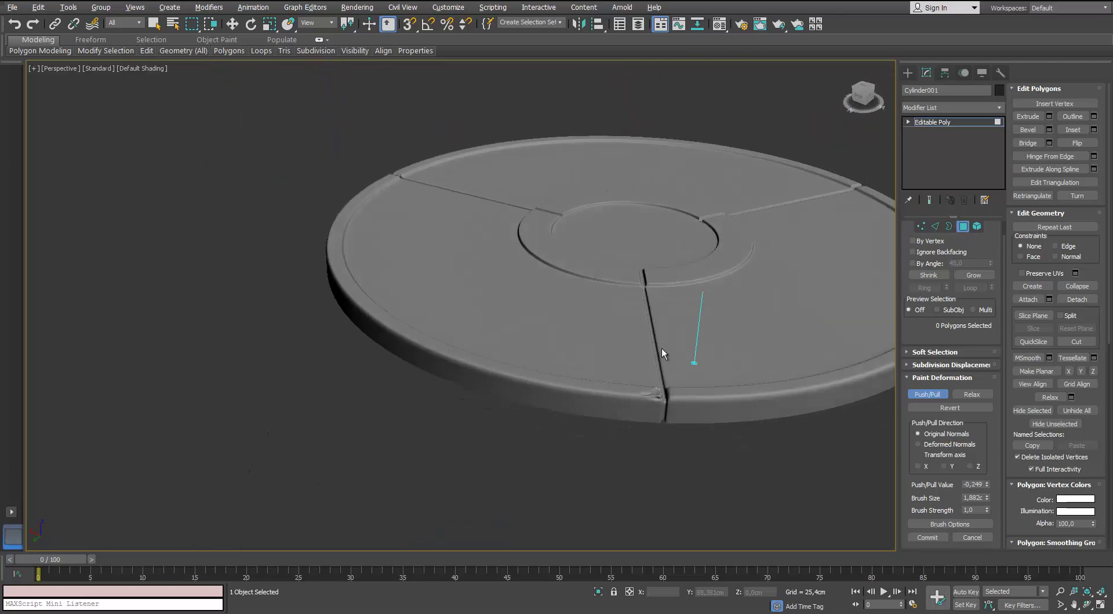
{"action": "scroll", "coordinate": [618, 377], "scroll_direction": "up", "scroll_amount": 3}
{"action": "middle_click_drag", "start_coordinate": [619, 377], "coordinate": [666, 341], "text": "alt"}
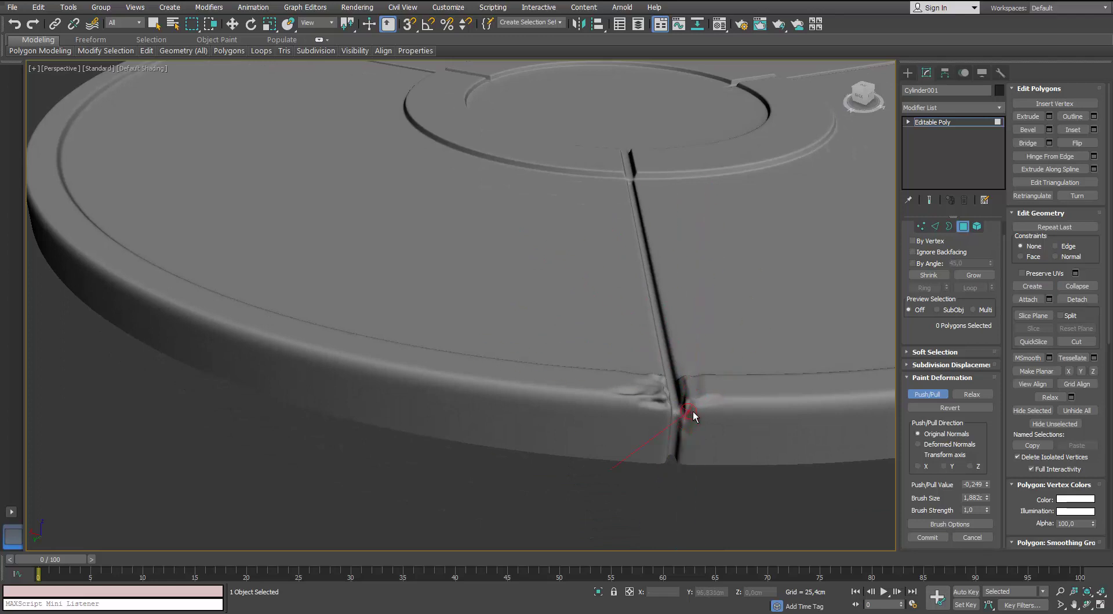
Step: Enlarge the brush to 3,914 cm and dent the rim corner at the third groove, deepening the Push/Pull value to -0,351
{"action": "scroll", "coordinate": [707, 389], "scroll_direction": "down", "scroll_amount": 4}
{"action": "middle_click_drag", "start_coordinate": [717, 390], "coordinate": [567, 355], "text": "alt"}
{"action": "scroll", "coordinate": [500, 364], "scroll_direction": "up", "scroll_amount": 5}
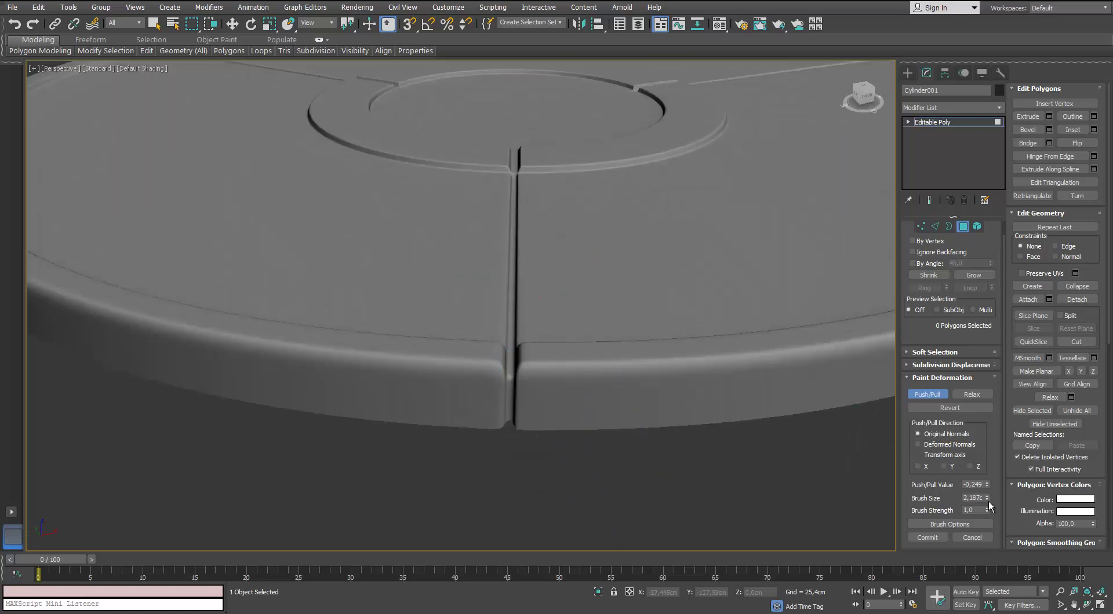
{"action": "left_click_drag", "start_coordinate": [987, 500], "coordinate": [987, 484]}
{"action": "middle_click_drag", "start_coordinate": [477, 379], "coordinate": [186, 348], "text": "alt"}
{"action": "scroll", "coordinate": [236, 385], "scroll_direction": "up", "scroll_amount": 3}
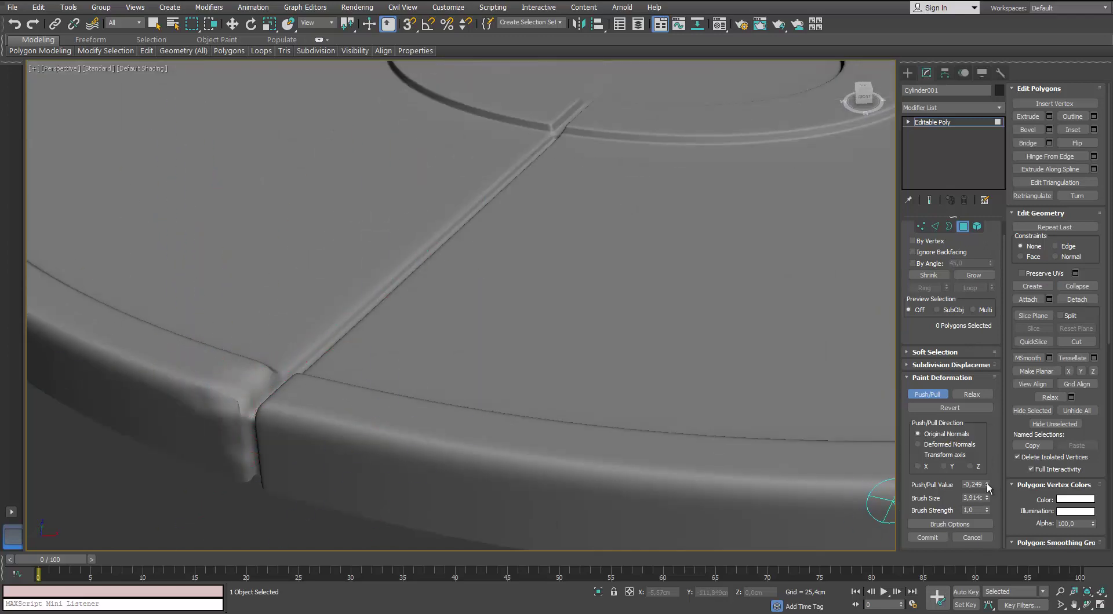
{"action": "left_click_drag", "start_coordinate": [986, 483], "coordinate": [986, 485]}
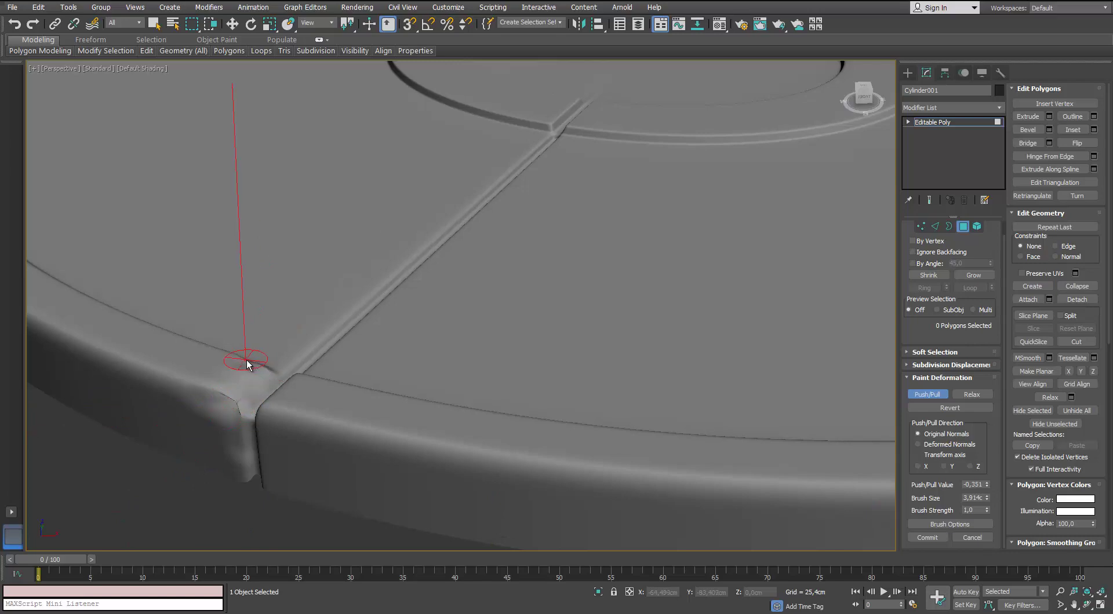
Step: Carve wear into the top and outer edges of the rim along the opposite side of the third groove
{"action": "scroll", "coordinate": [233, 412], "scroll_direction": "down", "scroll_amount": 3}
{"action": "mouse_move", "coordinate": [234, 412]}
{"action": "middle_mouse_down", "text": "alt"}
{"action": "mouse_move", "coordinate": [350, 409]}
{"action": "mouse_move", "coordinate": [481, 365]}
{"action": "middle_mouse_up", "text": "alt"}
{"action": "scroll", "coordinate": [517, 349], "scroll_direction": "up", "scroll_amount": 3}
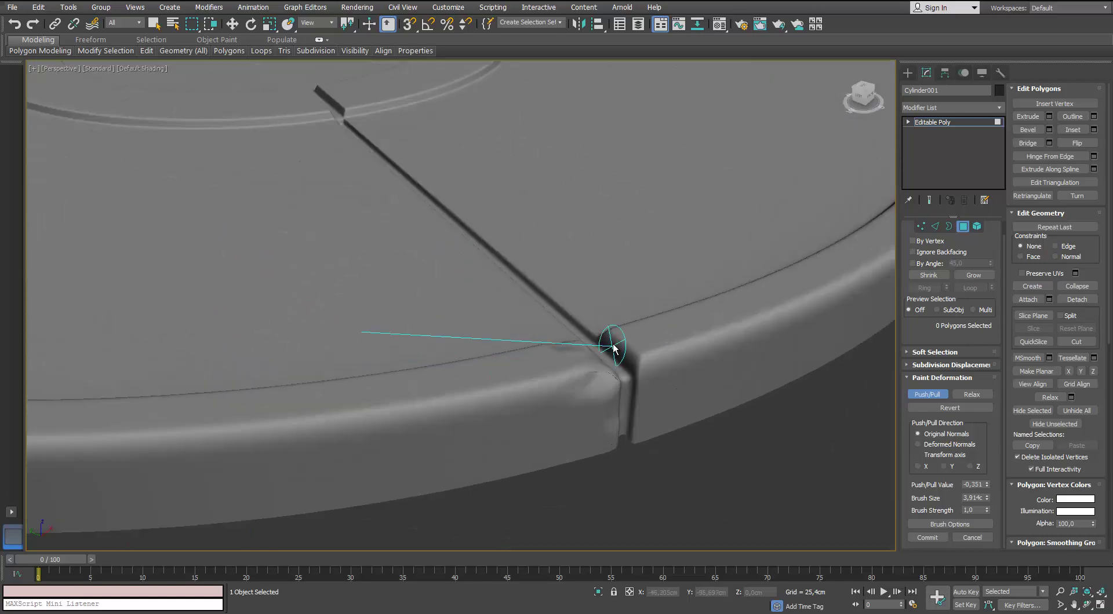
{"action": "mouse_move", "coordinate": [613, 348]}
{"action": "left_mouse_down"}
{"action": "mouse_move", "coordinate": [665, 346]}
{"action": "mouse_move", "coordinate": [638, 362]}
{"action": "mouse_move", "coordinate": [599, 331]}
{"action": "mouse_move", "coordinate": [613, 337]}
{"action": "left_mouse_up"}
{"action": "scroll", "coordinate": [620, 340], "scroll_direction": "down", "scroll_amount": 3}
{"action": "middle_click_drag", "start_coordinate": [623, 350], "coordinate": [710, 399], "text": "alt"}
{"action": "mouse_move", "coordinate": [710, 400]}
{"action": "middle_mouse_down"}
{"action": "mouse_move", "coordinate": [606, 356]}
{"action": "mouse_move", "coordinate": [585, 379]}
{"action": "middle_mouse_up"}
{"action": "scroll", "coordinate": [614, 365], "scroll_direction": "up", "scroll_amount": 4}
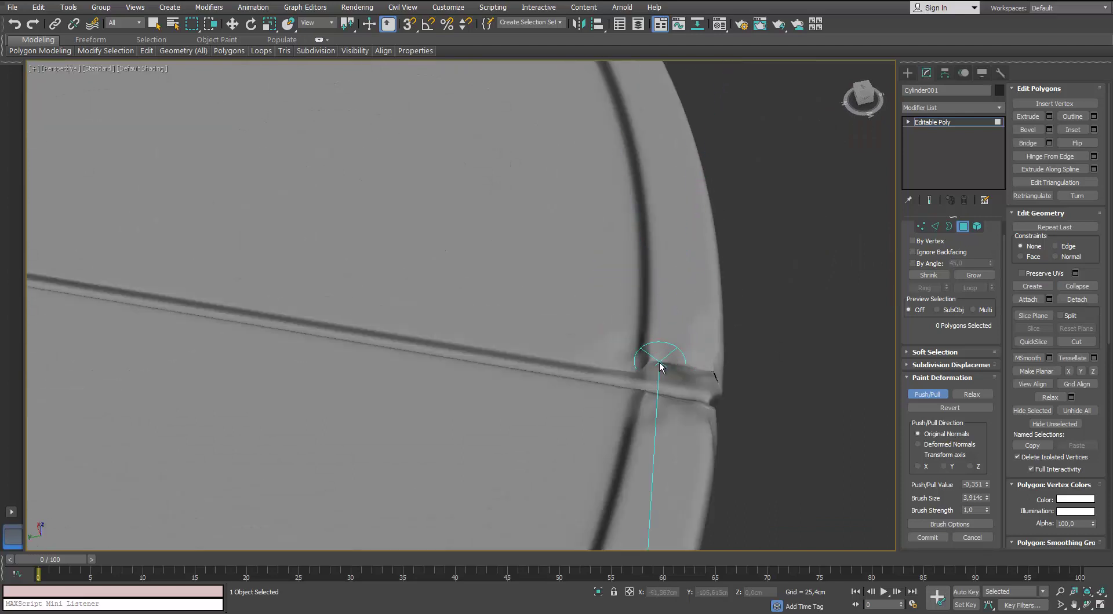
{"action": "mouse_move", "coordinate": [652, 346]}
{"action": "left_mouse_down"}
{"action": "mouse_move", "coordinate": [656, 369]}
{"action": "mouse_move", "coordinate": [711, 368]}
{"action": "left_mouse_up"}
Step: Dent the intact rim corner on the other side of the first groove with the 3,914 cm brush
{"action": "middle_click_drag", "start_coordinate": [711, 367], "coordinate": [578, 294], "text": "alt"}
{"action": "scroll", "coordinate": [575, 291], "scroll_direction": "down", "scroll_amount": 3}
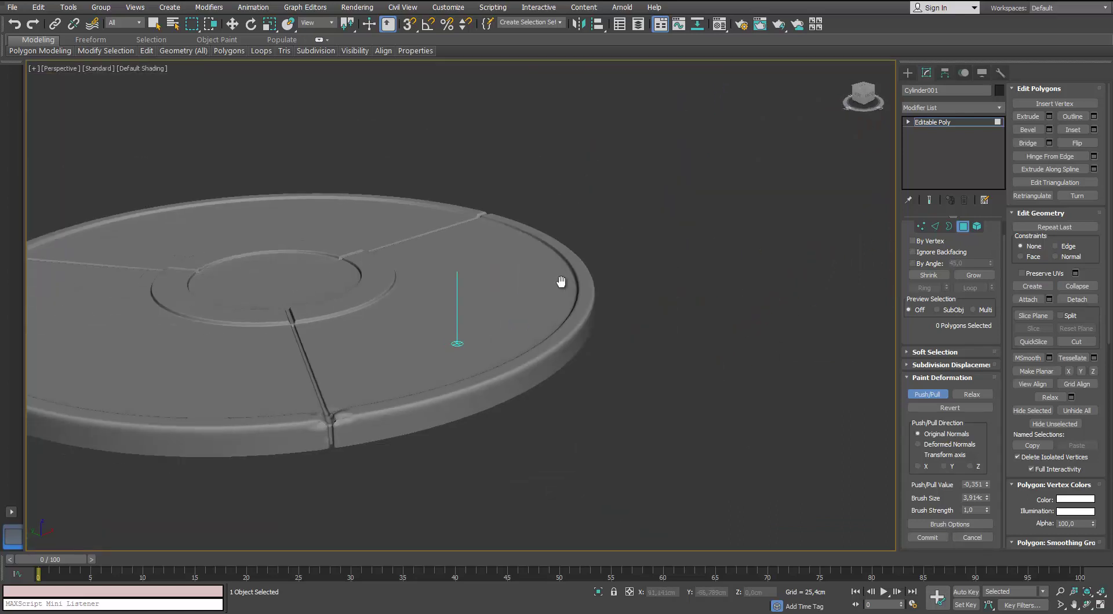
{"action": "scroll", "coordinate": [272, 426], "scroll_direction": "up", "scroll_amount": 3}
{"action": "scroll", "coordinate": [298, 393], "scroll_direction": "down", "scroll_amount": 5}
{"action": "middle_click_drag", "start_coordinate": [405, 368], "coordinate": [184, 332], "text": "alt"}
{"action": "scroll", "coordinate": [369, 388], "scroll_direction": "up", "scroll_amount": 5}
{"action": "middle_click_drag", "start_coordinate": [316, 283], "coordinate": [382, 271], "text": "alt"}
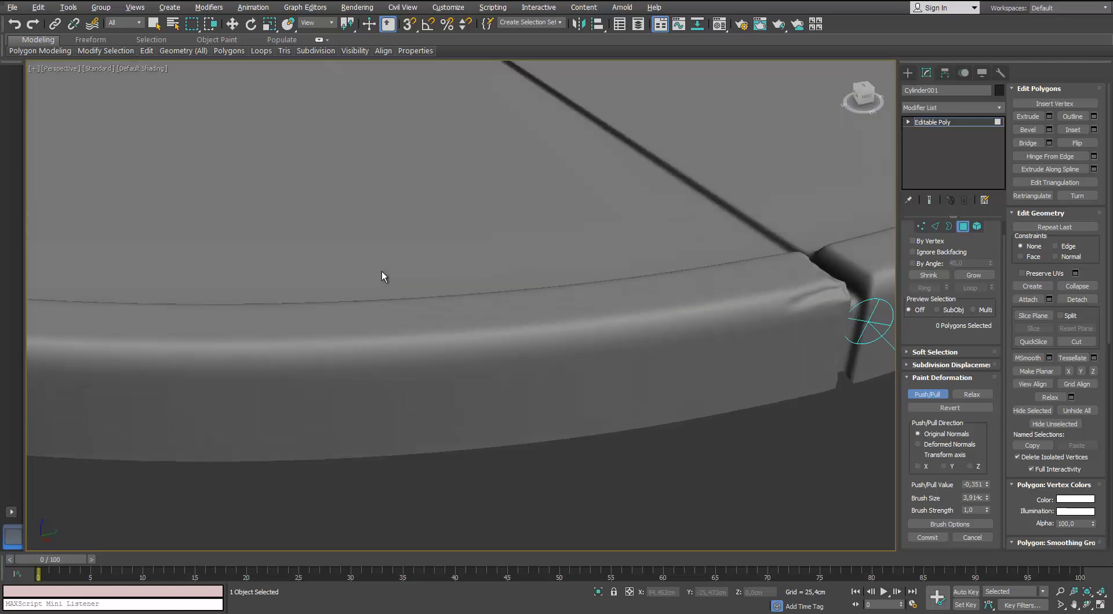
{"action": "middle_click_drag", "start_coordinate": [869, 264], "coordinate": [735, 296]}
{"action": "mouse_move", "coordinate": [736, 300]}
{"action": "left_mouse_down"}
{"action": "mouse_move", "coordinate": [762, 308]}
{"action": "mouse_move", "coordinate": [721, 290]}
{"action": "mouse_move", "coordinate": [720, 313]}
{"action": "left_mouse_up"}
Step: Push in the raised inner ring's edge where the radial groove cuts through it, and review the whole disc
{"action": "scroll", "coordinate": [720, 316], "scroll_direction": "down", "scroll_amount": 4}
{"action": "middle_click_drag", "start_coordinate": [682, 326], "coordinate": [677, 365], "text": "alt"}
{"action": "middle_click_drag", "start_coordinate": [423, 260], "coordinate": [332, 268], "text": "alt"}
{"action": "scroll", "coordinate": [427, 271], "scroll_direction": "up", "scroll_amount": 4}
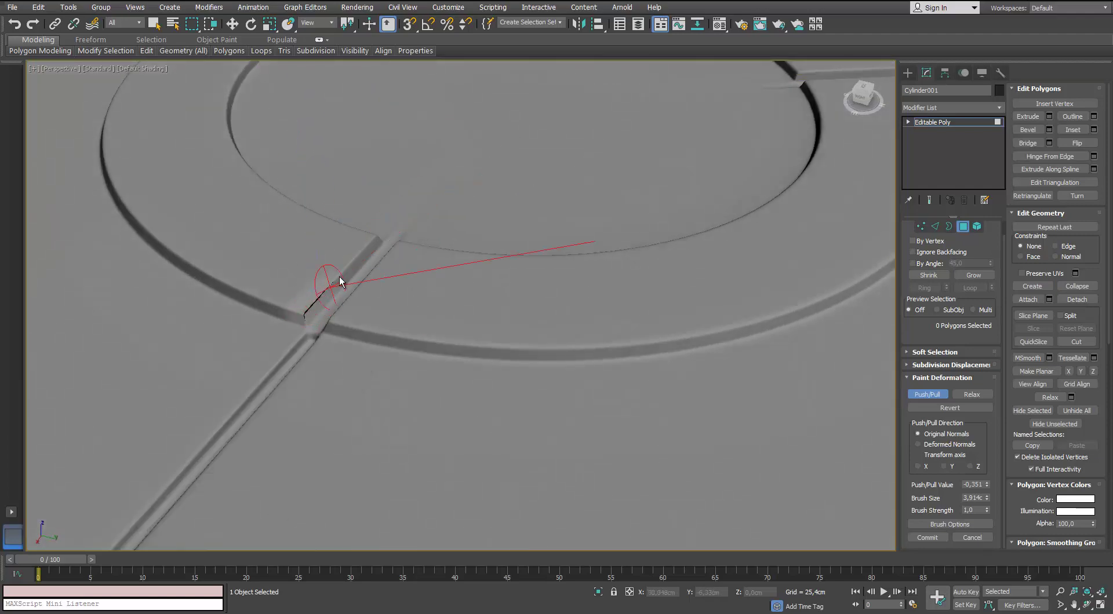
{"action": "scroll", "coordinate": [343, 282], "scroll_direction": "down", "scroll_amount": 9}
{"action": "scroll", "coordinate": [333, 281], "scroll_direction": "up", "scroll_amount": 6}
{"action": "middle_click_drag", "start_coordinate": [319, 265], "coordinate": [195, 256], "text": "alt"}
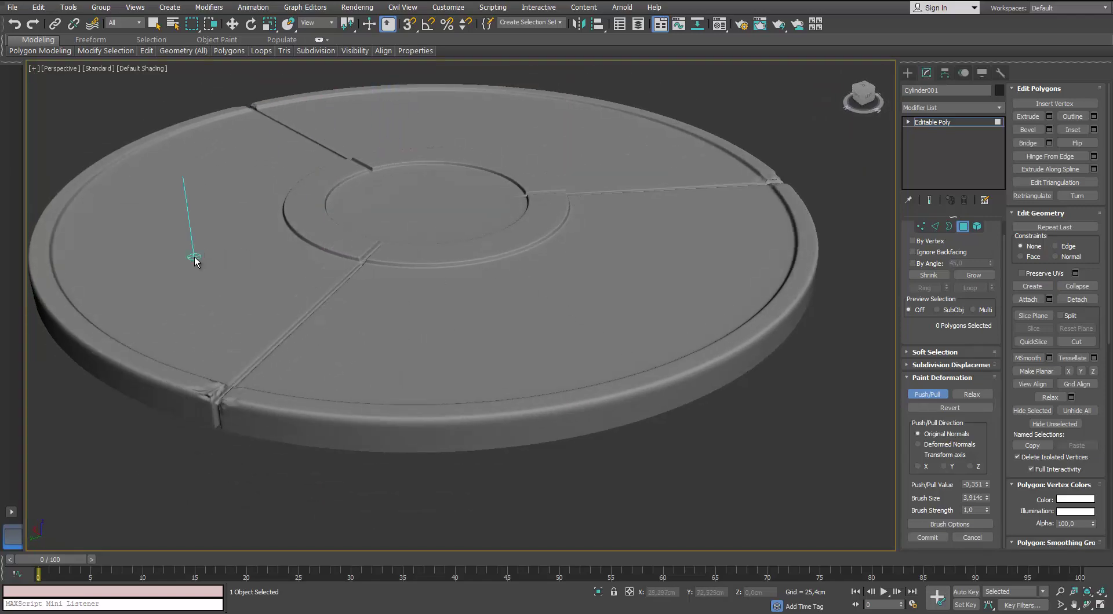
{"action": "scroll", "coordinate": [464, 243], "scroll_direction": "up", "scroll_amount": 3}
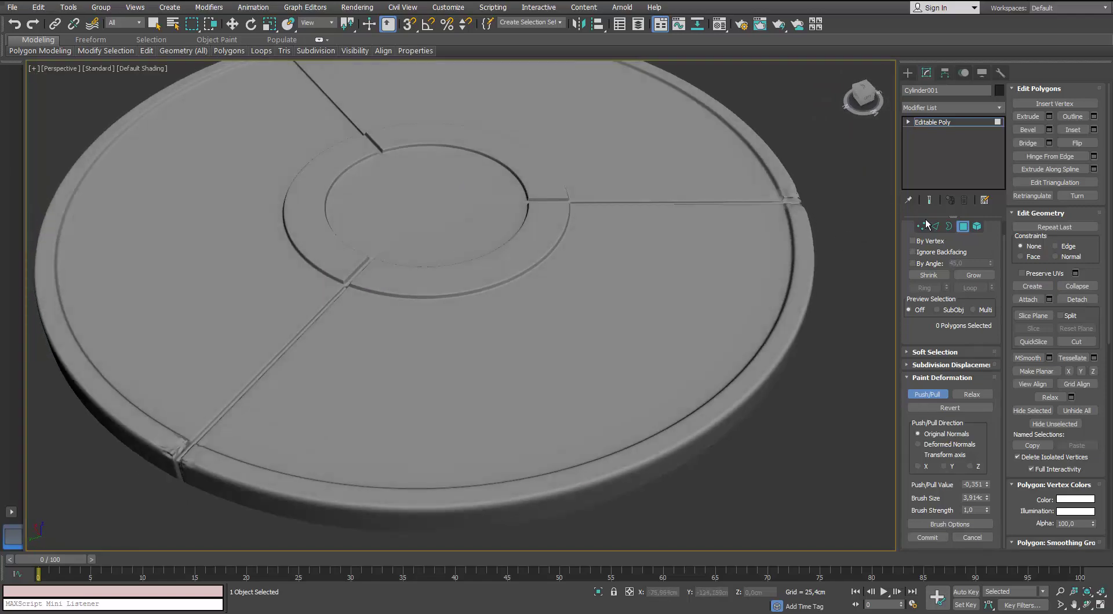
Step: Examine the high-poly disc's mesh density around the inner ring and radial grooves with edged faces displayed
{"action": "key", "text": "w"}
{"action": "key", "text": "2"}
{"action": "key", "text": "F4"}
{"action": "scroll", "coordinate": [502, 266], "scroll_direction": "up", "scroll_amount": 5}
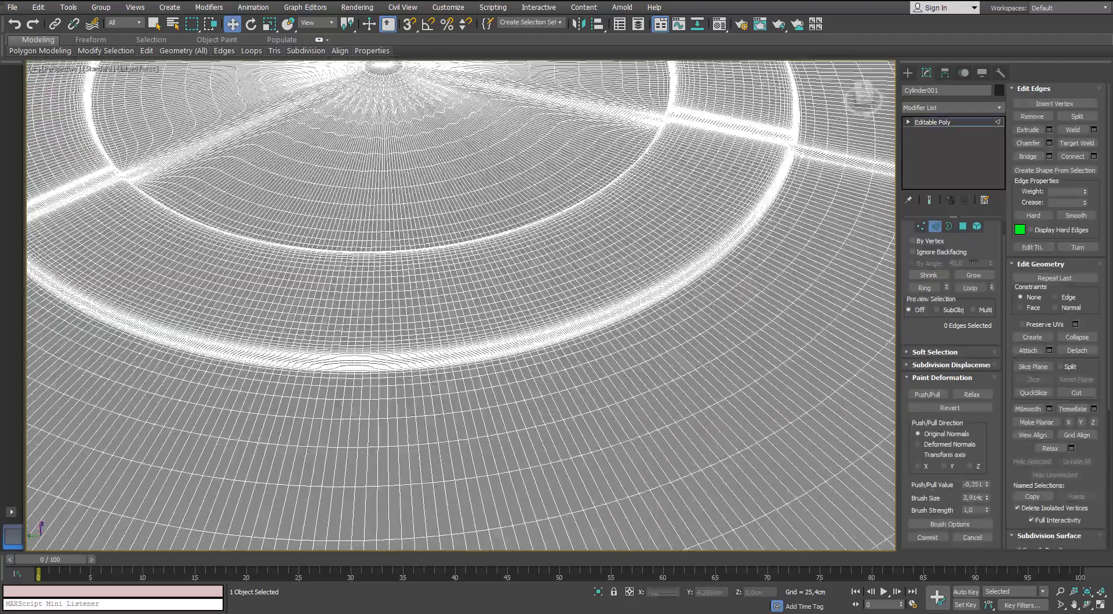
{"action": "scroll", "coordinate": [460, 303], "scroll_direction": "down", "scroll_amount": 5}
{"action": "middle_click_drag", "start_coordinate": [460, 303], "coordinate": [591, 294], "text": "alt"}
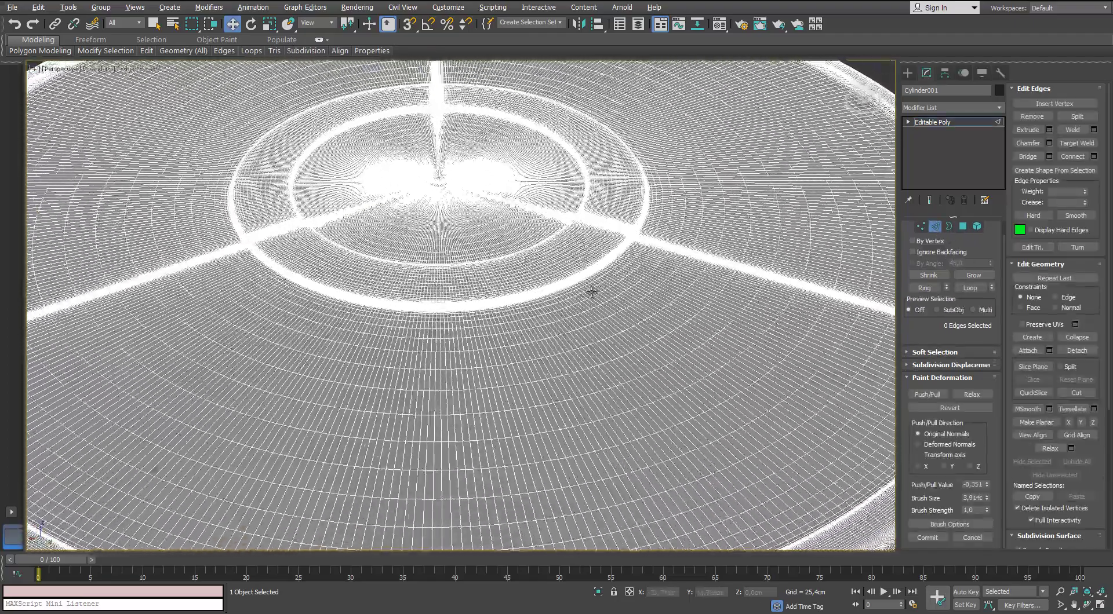
{"action": "scroll", "coordinate": [395, 273], "scroll_direction": "up", "scroll_amount": 5}
{"action": "left_click", "coordinate": [963, 226]}
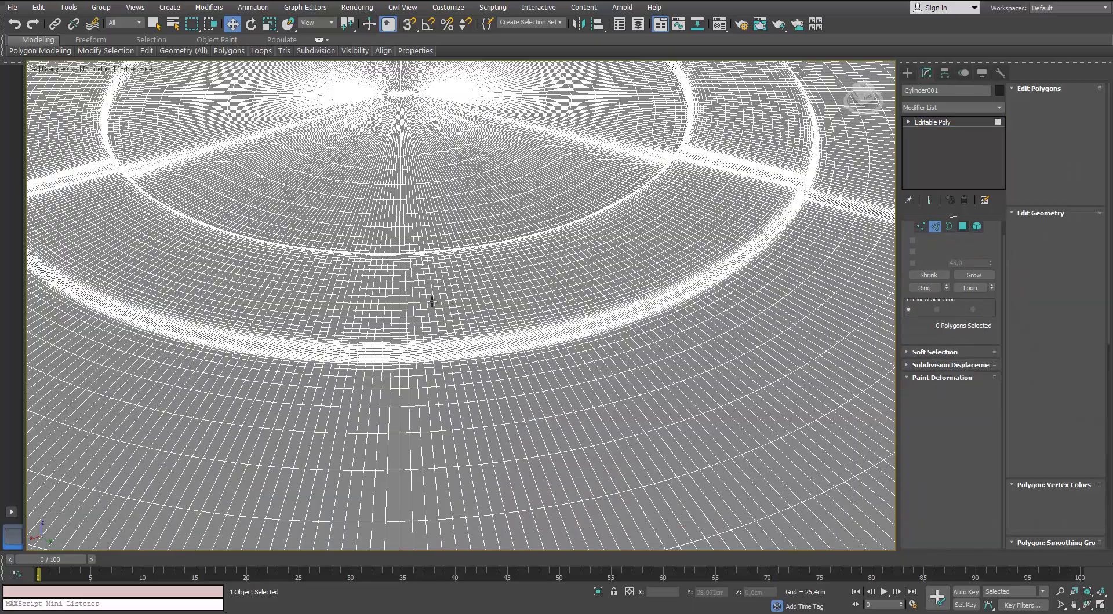
{"action": "scroll", "coordinate": [406, 267], "scroll_direction": "up", "scroll_amount": 3}
{"action": "left_click", "coordinate": [394, 247]}
{"action": "scroll", "coordinate": [394, 248], "scroll_direction": "up", "scroll_amount": 2}
{"action": "scroll", "coordinate": [394, 247], "scroll_direction": "up", "scroll_amount": 1}
{"action": "scroll", "coordinate": [390, 341], "scroll_direction": "down", "scroll_amount": 10}
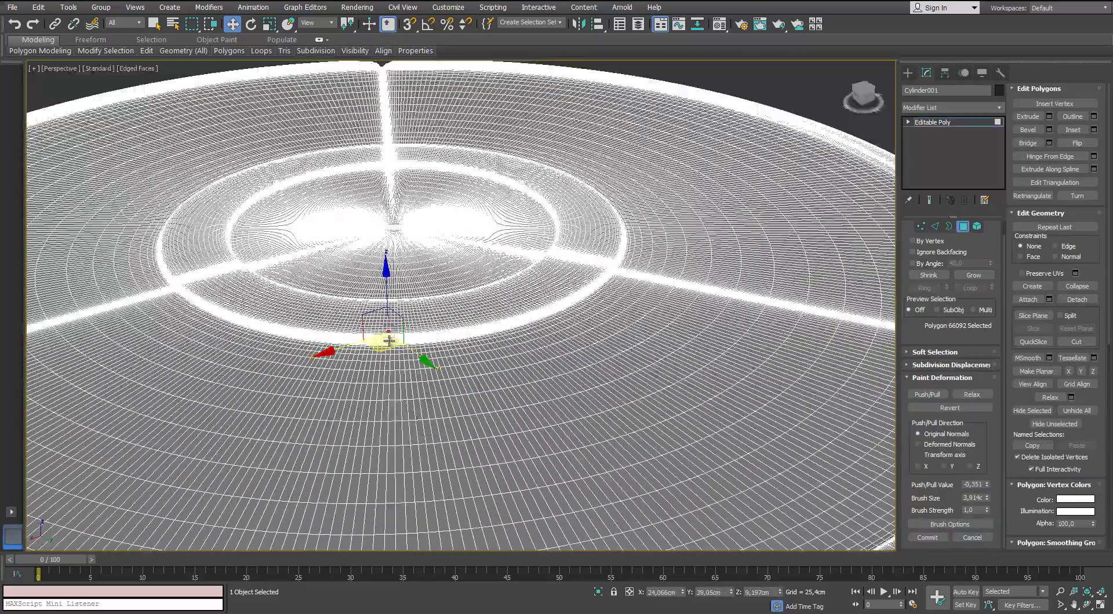
{"action": "left_click", "coordinate": [548, 362]}
{"action": "middle_click_drag", "start_coordinate": [547, 363], "coordinate": [400, 303], "text": "alt"}
{"action": "scroll", "coordinate": [398, 302], "scroll_direction": "up", "scroll_amount": 4}
{"action": "scroll", "coordinate": [399, 302], "scroll_direction": "up", "scroll_amount": 3}
{"action": "left_click", "coordinate": [962, 227]}
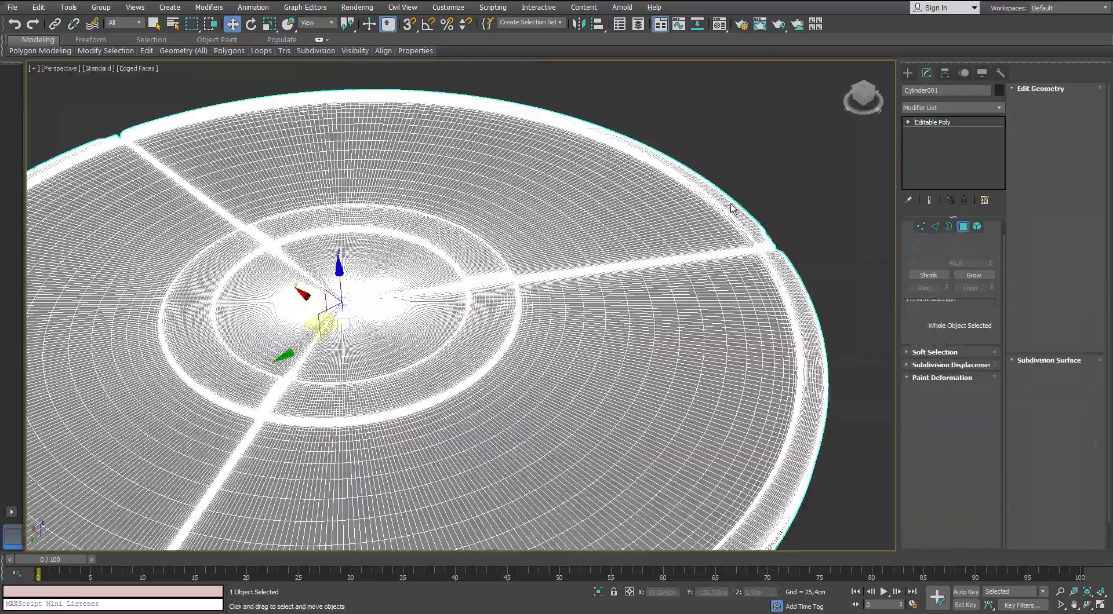
{"action": "left_click", "coordinate": [754, 194]}
{"action": "middle_click_drag", "start_coordinate": [559, 295], "coordinate": [454, 263], "text": "alt"}
{"action": "key", "text": "F4"}
{"action": "scroll", "coordinate": [507, 276], "scroll_direction": "down", "scroll_amount": 3}
Step: In polygon mode, carve a notch across the inner ring midway between two radial grooves with Push/Pull at -0,351
{"action": "left_click", "coordinate": [507, 276]}
{"action": "key", "text": "4"}
{"action": "scroll", "coordinate": [454, 263], "scroll_direction": "down", "scroll_amount": 2}
{"action": "scroll", "coordinate": [455, 263], "scroll_direction": "up", "scroll_amount": 5}
{"action": "middle_click_drag", "start_coordinate": [347, 301], "coordinate": [389, 221]}
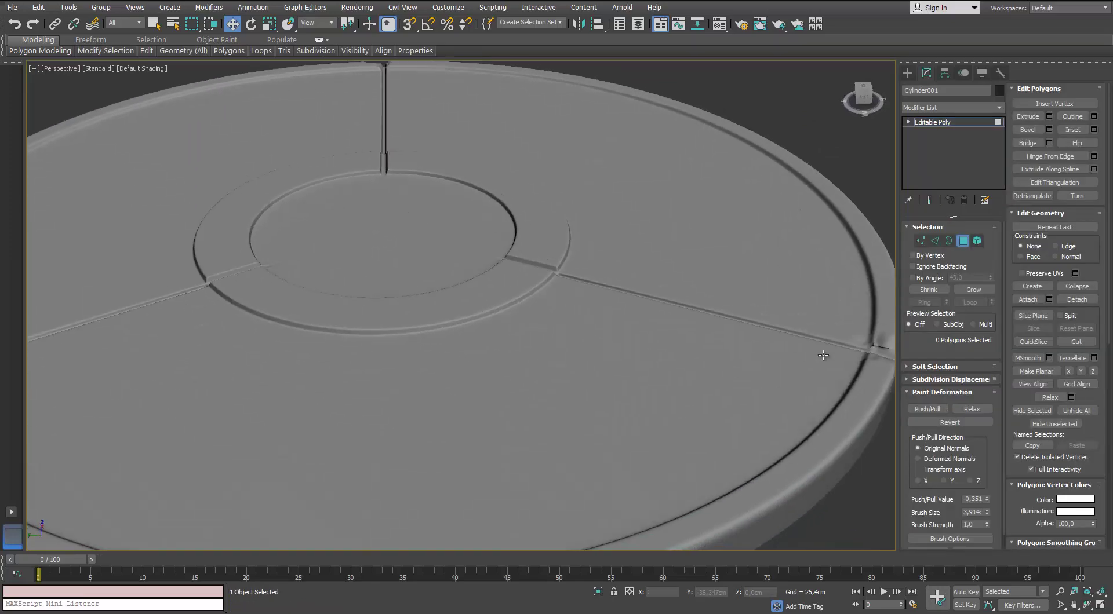
{"action": "left_click", "coordinate": [927, 409]}
{"action": "middle_click_drag", "start_coordinate": [400, 278], "coordinate": [412, 271]}
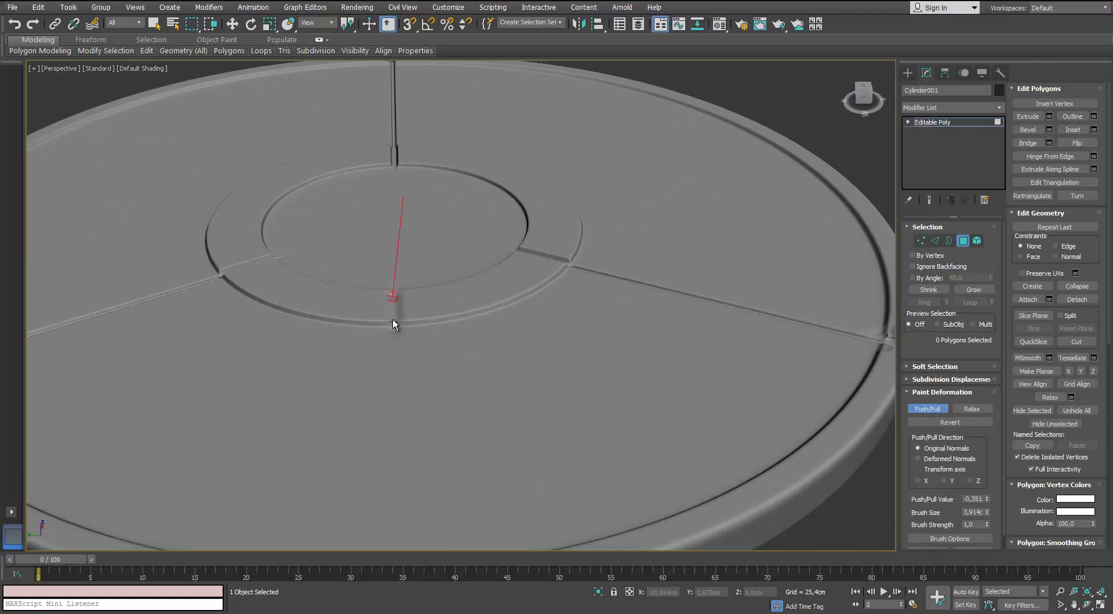
{"action": "middle_click_drag", "start_coordinate": [393, 325], "coordinate": [311, 323], "text": "alt"}
{"action": "scroll", "coordinate": [249, 281], "scroll_direction": "up", "scroll_amount": 6}
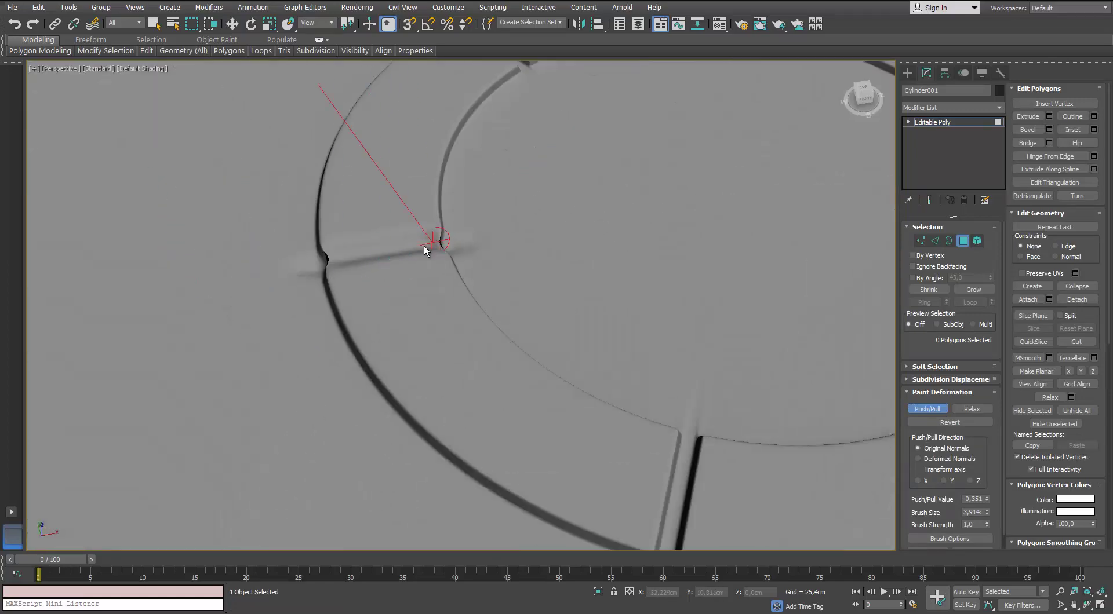
Step: Carve a matching notch across the inner ring's second segment and deepen it through both ring edges
{"action": "scroll", "coordinate": [426, 251], "scroll_direction": "down", "scroll_amount": 6}
{"action": "middle_click_drag", "start_coordinate": [429, 256], "coordinate": [499, 241], "text": "alt"}
{"action": "scroll", "coordinate": [482, 288], "scroll_direction": "up", "scroll_amount": 5}
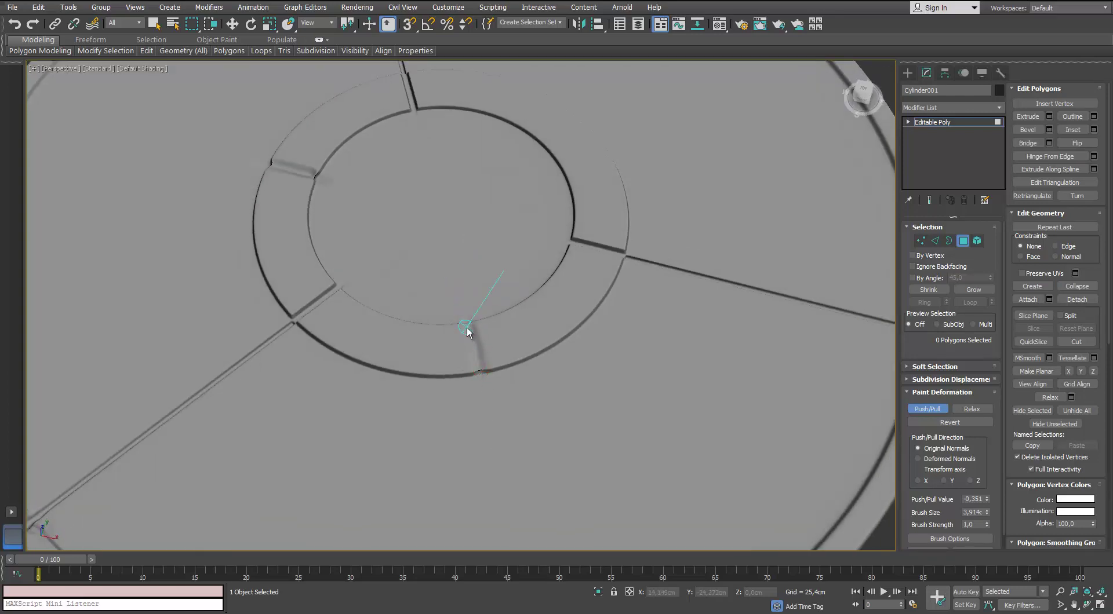
{"action": "middle_click_drag", "start_coordinate": [444, 313], "coordinate": [350, 261], "text": "alt"}
{"action": "scroll", "coordinate": [325, 267], "scroll_direction": "up", "scroll_amount": 5}
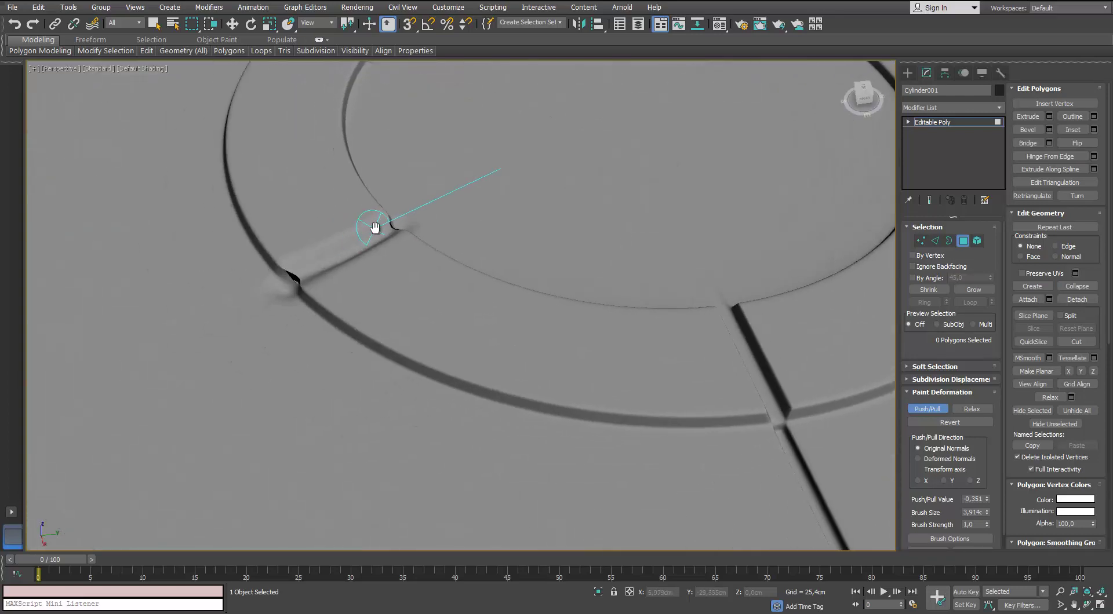
{"action": "middle_click_drag", "start_coordinate": [375, 226], "coordinate": [418, 196], "text": "alt"}
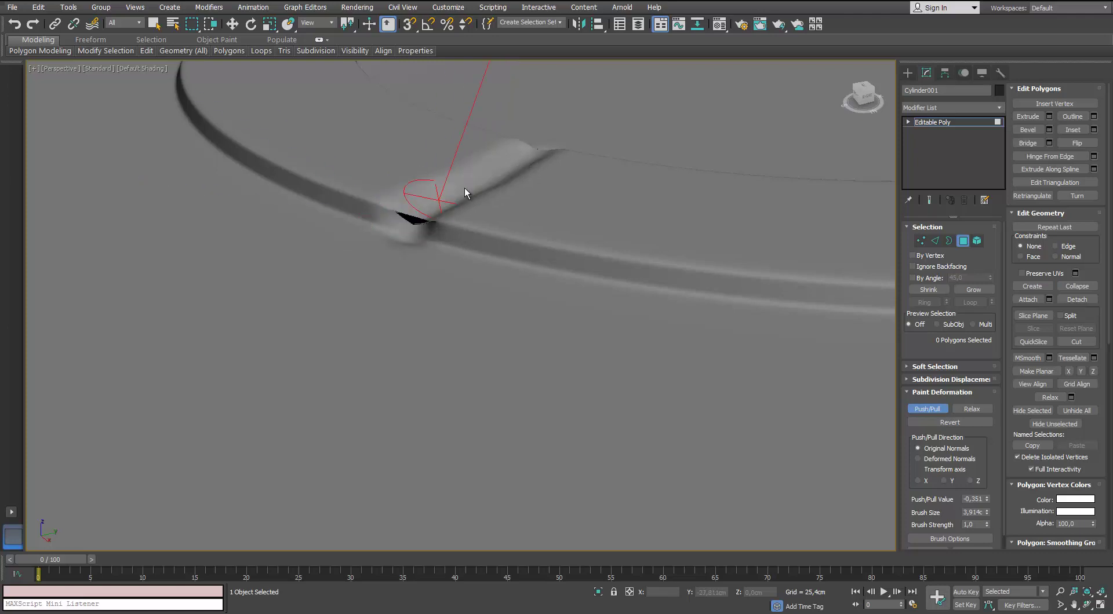
Step: Carve the third notch across the inner ring's remaining segment and review the whole disc
{"action": "middle_click_drag", "start_coordinate": [576, 167], "coordinate": [516, 305], "text": "alt"}
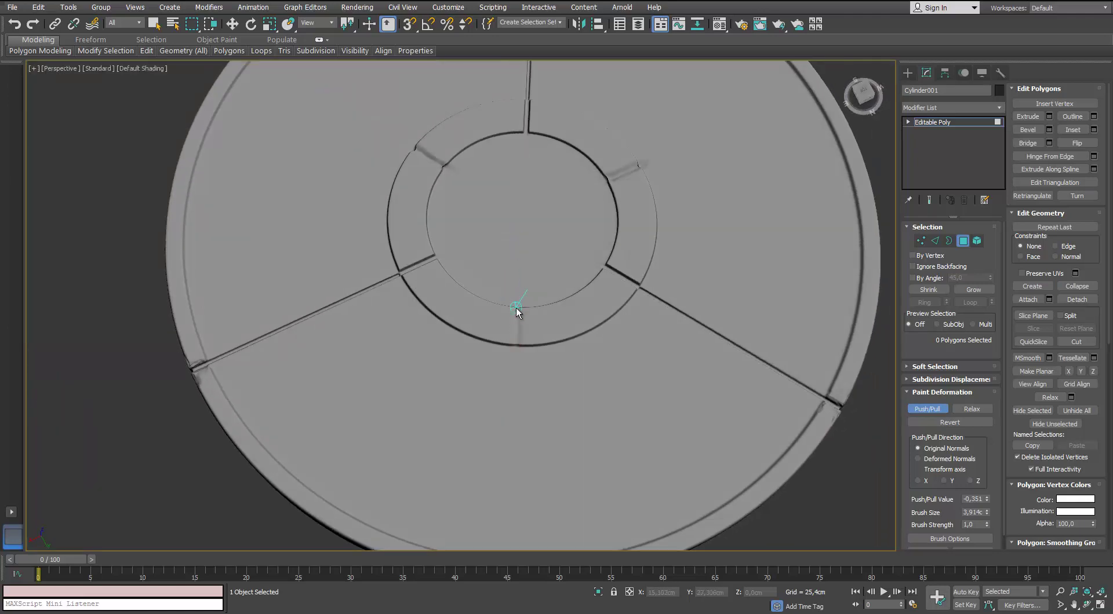
{"action": "middle_click_drag", "start_coordinate": [516, 306], "coordinate": [464, 255], "text": "alt"}
{"action": "scroll", "coordinate": [436, 259], "scroll_direction": "down", "scroll_amount": 3}
{"action": "scroll", "coordinate": [545, 208], "scroll_direction": "up", "scroll_amount": 4}
{"action": "scroll", "coordinate": [545, 209], "scroll_direction": "down", "scroll_amount": 5}
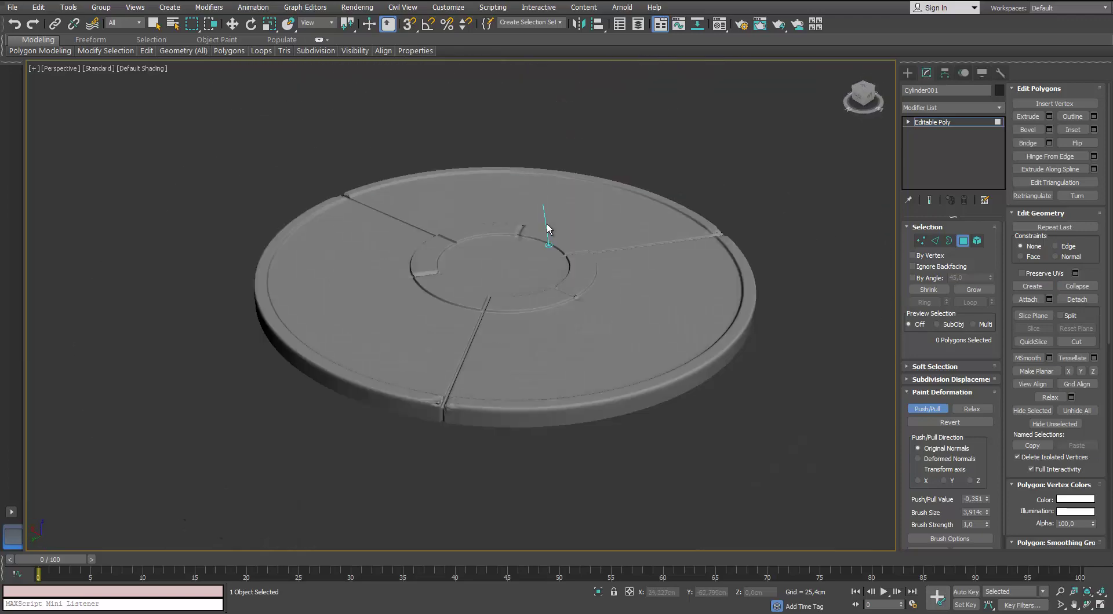
{"action": "middle_click_drag", "start_coordinate": [775, 228], "coordinate": [852, 246], "text": "alt"}
{"action": "middle_click_drag", "start_coordinate": [852, 247], "coordinate": [780, 217]}
Step: Leave polygon editing, clear the selection and reselect the whole high-poly disc
{"action": "key", "text": "4"}
{"action": "key", "text": "ctrl+d"}
{"action": "left_click", "coordinate": [539, 201]}
{"action": "middle_click_drag", "start_coordinate": [538, 197], "coordinate": [545, 184], "text": "alt"}
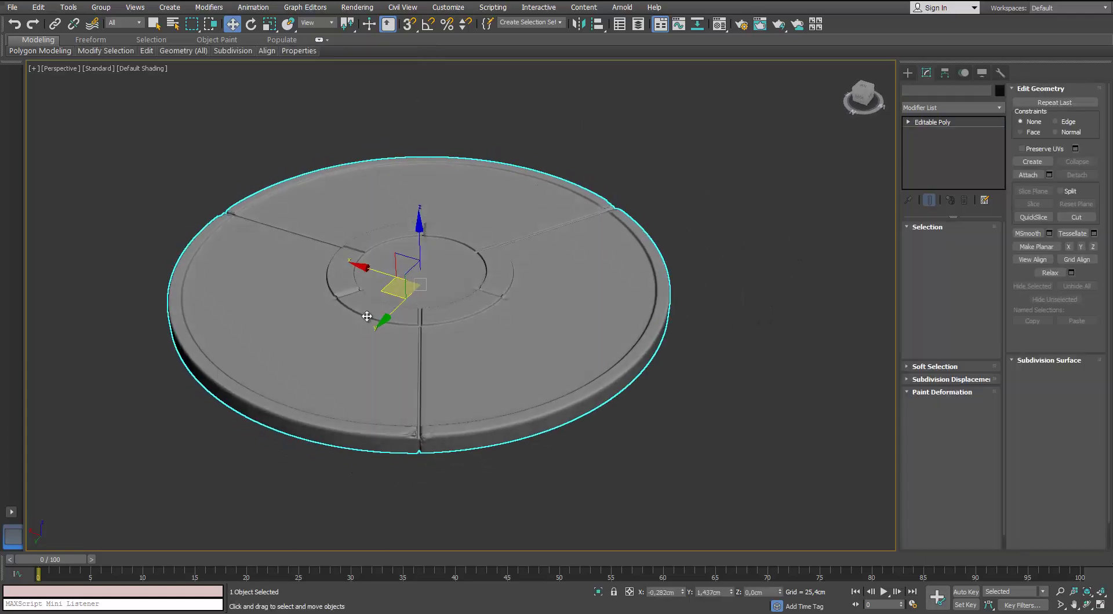
Step: Carve a curved crack with Push/Pull from the radial groove's side to the inner ring's outer edge
{"action": "scroll", "coordinate": [410, 383], "scroll_direction": "up", "scroll_amount": 4}
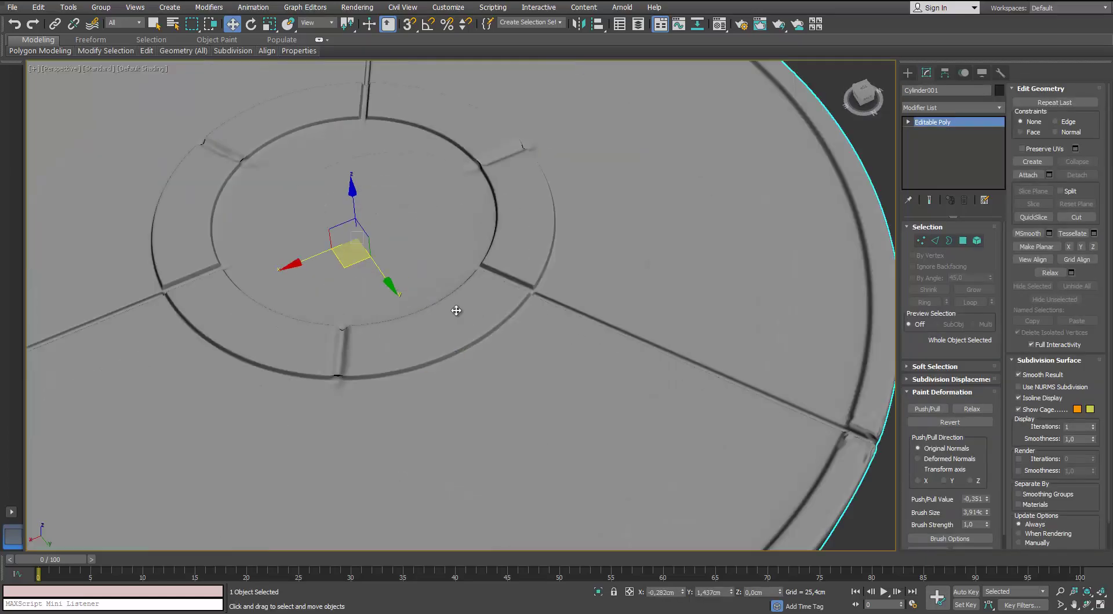
{"action": "mouse_move", "coordinate": [454, 310]}
{"action": "middle_mouse_down", "text": "alt"}
{"action": "mouse_move", "coordinate": [479, 328]}
{"action": "mouse_move", "coordinate": [487, 318]}
{"action": "mouse_move", "coordinate": [448, 334]}
{"action": "mouse_move", "coordinate": [346, 330]}
{"action": "middle_mouse_up", "text": "alt"}
{"action": "scroll", "coordinate": [448, 335], "scroll_direction": "up", "scroll_amount": 3}
{"action": "left_click", "coordinate": [927, 410]}
{"action": "scroll", "coordinate": [279, 357], "scroll_direction": "up", "scroll_amount": 2}
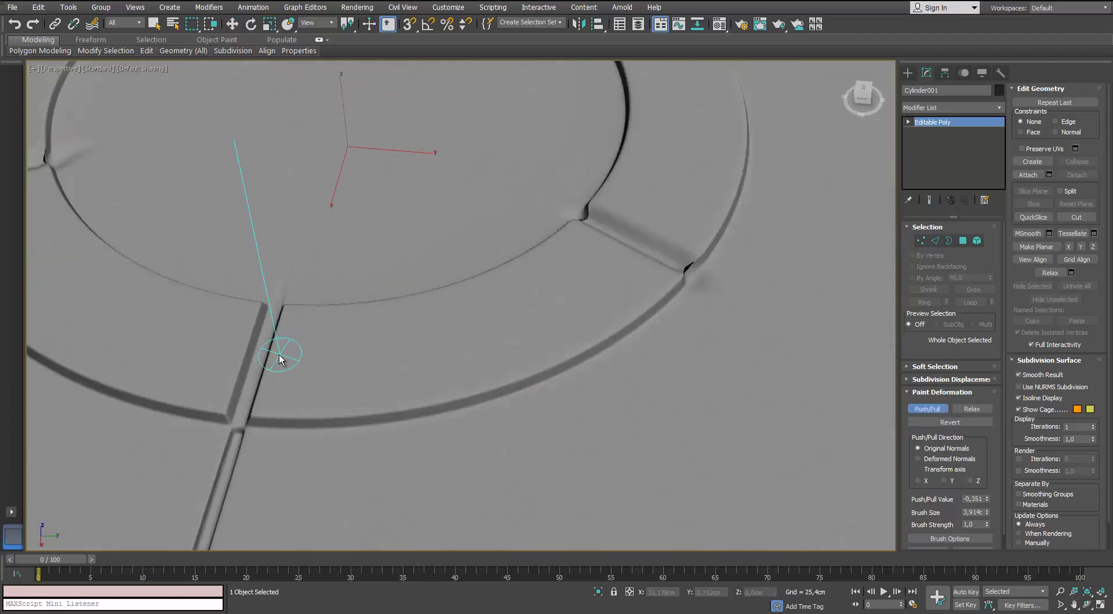
{"action": "mouse_move", "coordinate": [294, 359]}
{"action": "middle_mouse_down", "text": "alt"}
{"action": "mouse_move", "coordinate": [390, 331]}
{"action": "mouse_move", "coordinate": [430, 232]}
{"action": "middle_mouse_up", "text": "alt"}
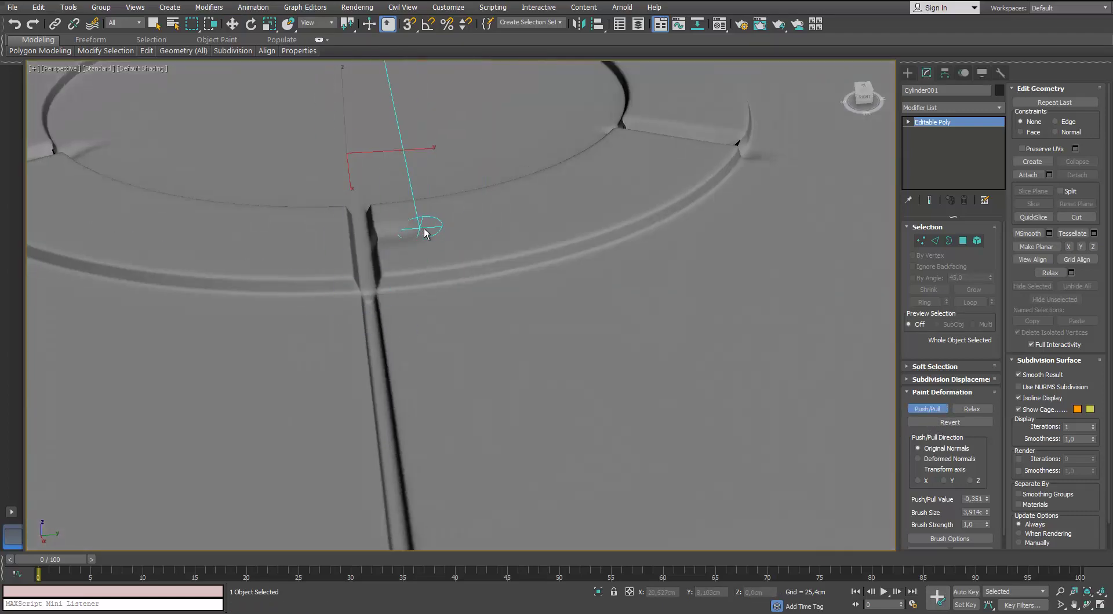
{"action": "left_click_drag", "start_coordinate": [488, 268], "coordinate": [498, 267]}
{"action": "mouse_move", "coordinate": [498, 267]}
{"action": "middle_mouse_down", "text": "alt"}
{"action": "mouse_move", "coordinate": [280, 253]}
{"action": "mouse_move", "coordinate": [392, 261]}
{"action": "middle_mouse_up", "text": "alt"}
{"action": "scroll", "coordinate": [363, 283], "scroll_direction": "down", "scroll_amount": 5}
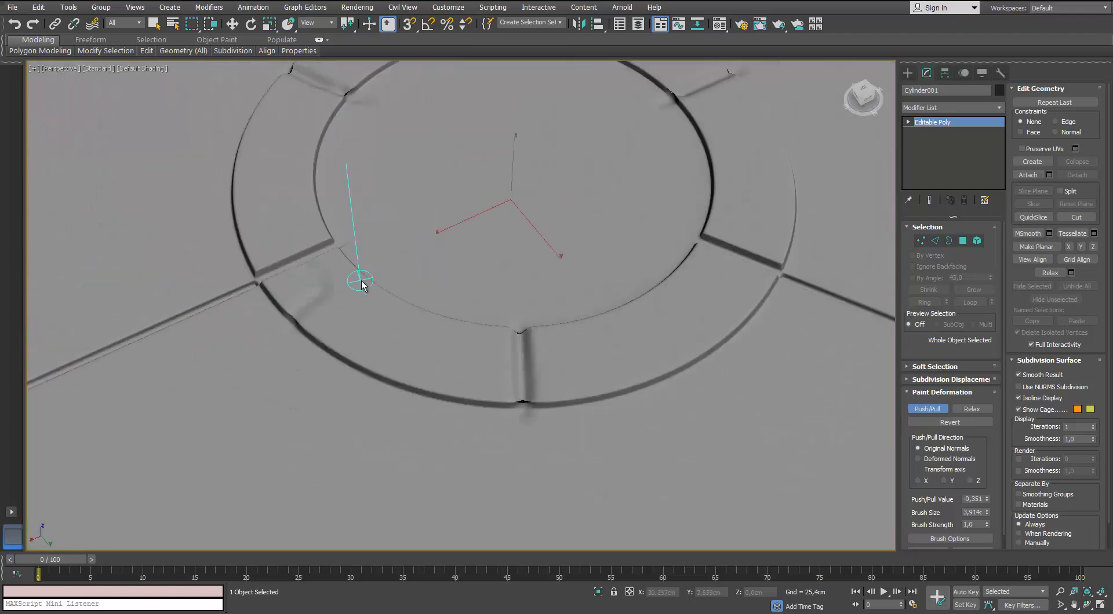
Step: Reduce the brush size to 2,309 cm and carve a finer crack in the inner ring beside one of the notches
{"action": "middle_click_drag", "start_coordinate": [460, 271], "coordinate": [311, 307], "text": "alt"}
{"action": "middle_click_drag", "start_coordinate": [420, 190], "coordinate": [403, 116], "text": "alt"}
{"action": "middle_click_drag", "start_coordinate": [403, 116], "coordinate": [364, 179]}
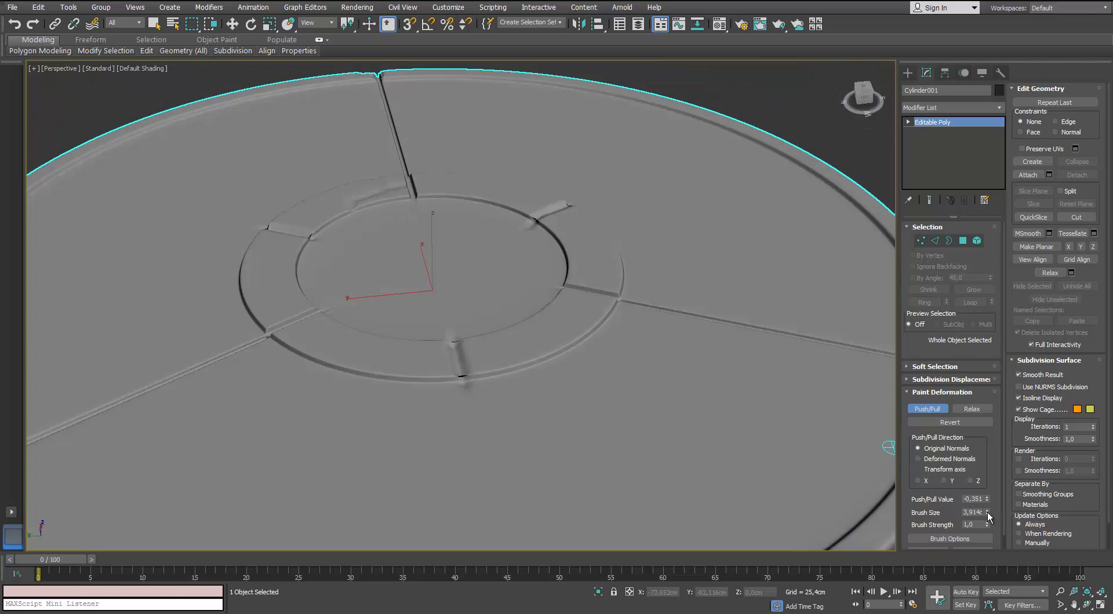
{"action": "middle_click_drag", "start_coordinate": [276, 295], "coordinate": [313, 244], "text": "alt"}
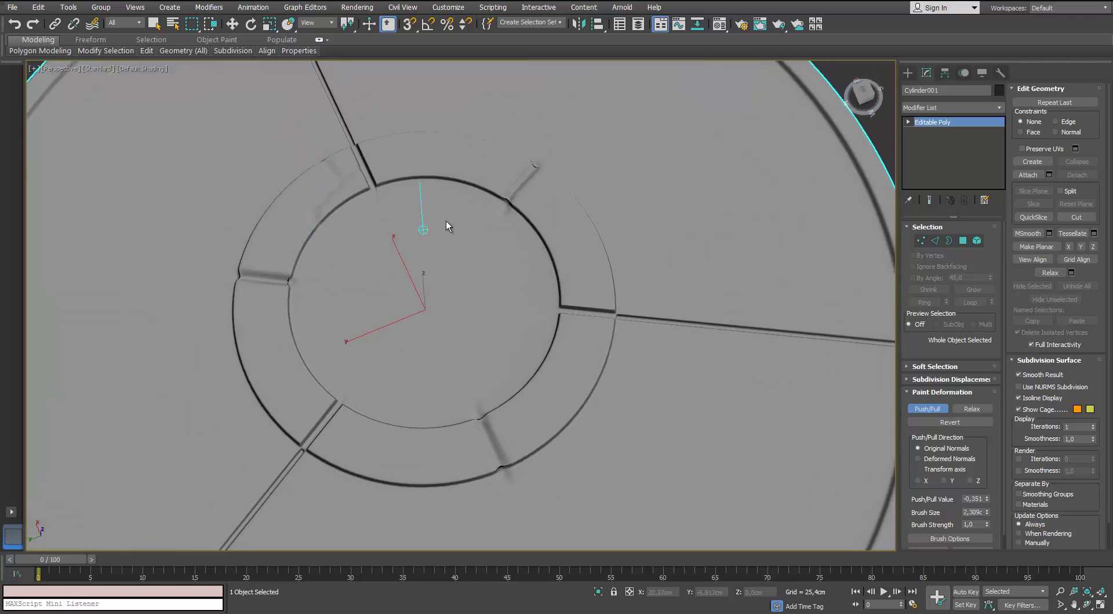
{"action": "scroll", "coordinate": [444, 228], "scroll_direction": "up", "scroll_amount": 4}
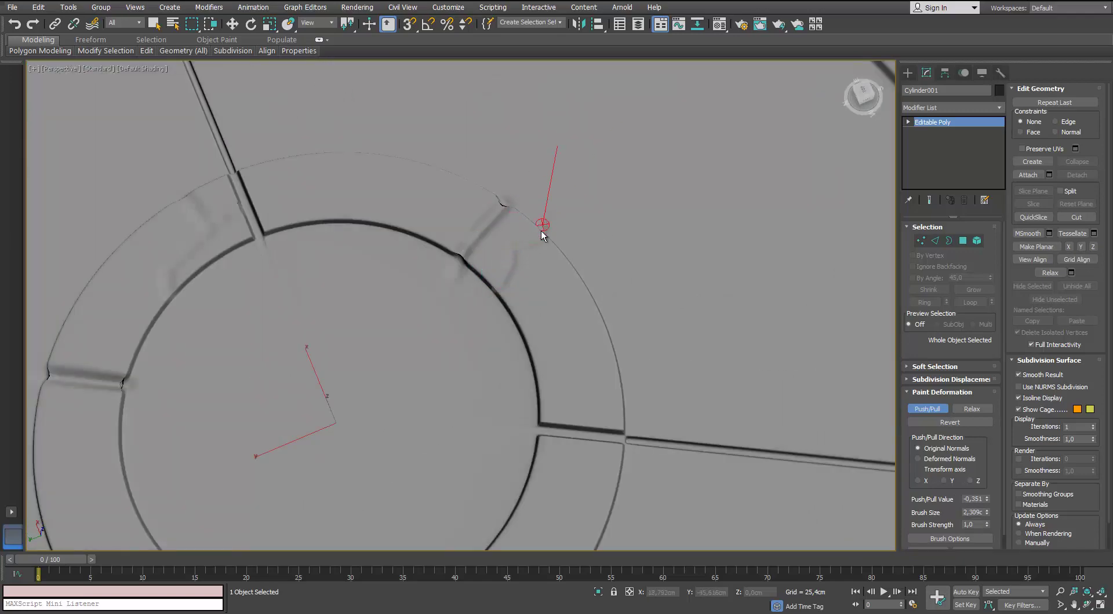
{"action": "left_click_drag", "start_coordinate": [541, 230], "coordinate": [543, 235]}
Step: Extend the fine crack into a forked branch reaching the inner ring's inner and outer edges
{"action": "mouse_move", "coordinate": [543, 234]}
{"action": "middle_mouse_down", "text": "alt"}
{"action": "mouse_move", "coordinate": [506, 324]}
{"action": "mouse_move", "coordinate": [522, 360]}
{"action": "mouse_move", "coordinate": [514, 288]}
{"action": "middle_mouse_up", "text": "alt"}
{"action": "scroll", "coordinate": [522, 360], "scroll_direction": "down", "scroll_amount": 3}
{"action": "scroll", "coordinate": [514, 288], "scroll_direction": "up", "scroll_amount": 4}
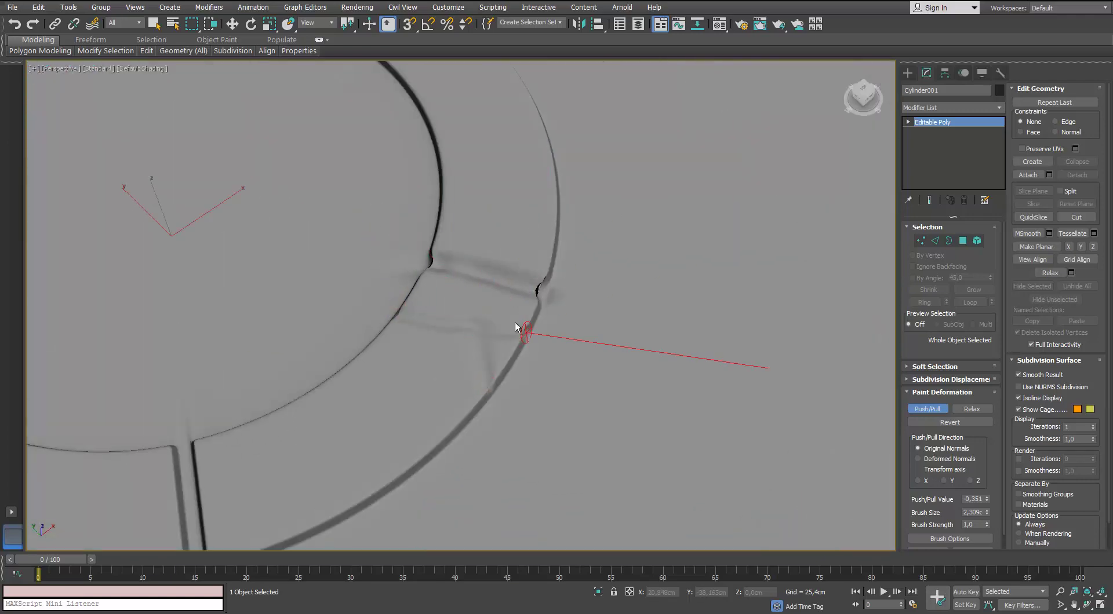
{"action": "middle_click_drag", "start_coordinate": [515, 328], "coordinate": [412, 256], "text": "alt"}
{"action": "middle_click_drag", "start_coordinate": [310, 267], "coordinate": [369, 364], "text": "alt"}
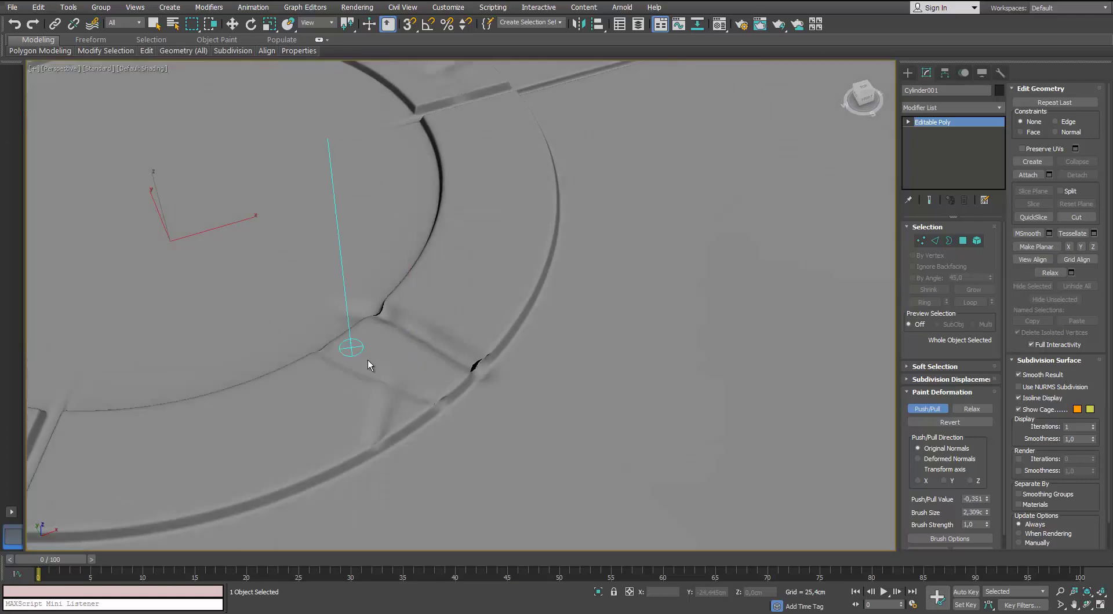
Step: Stop Push/Pull painting, deselect the disc and review the finished sculpted damage from several angles
{"action": "scroll", "coordinate": [388, 347], "scroll_direction": "down", "scroll_amount": 10}
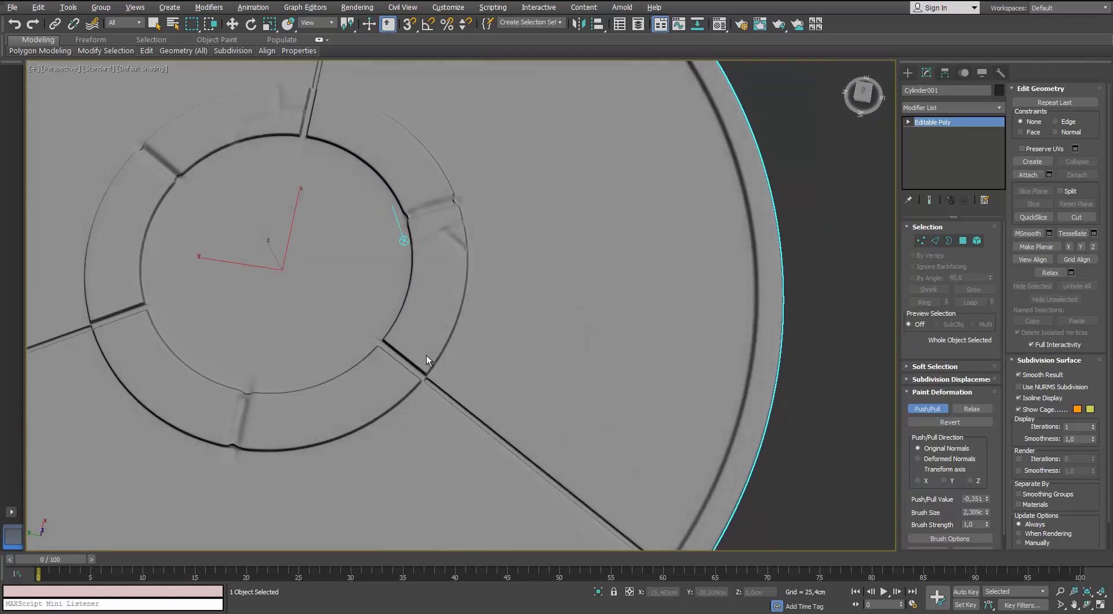
{"action": "middle_click_drag", "start_coordinate": [409, 320], "coordinate": [382, 301], "text": "alt"}
{"action": "left_click", "coordinate": [928, 409]}
{"action": "left_click", "coordinate": [724, 284]}
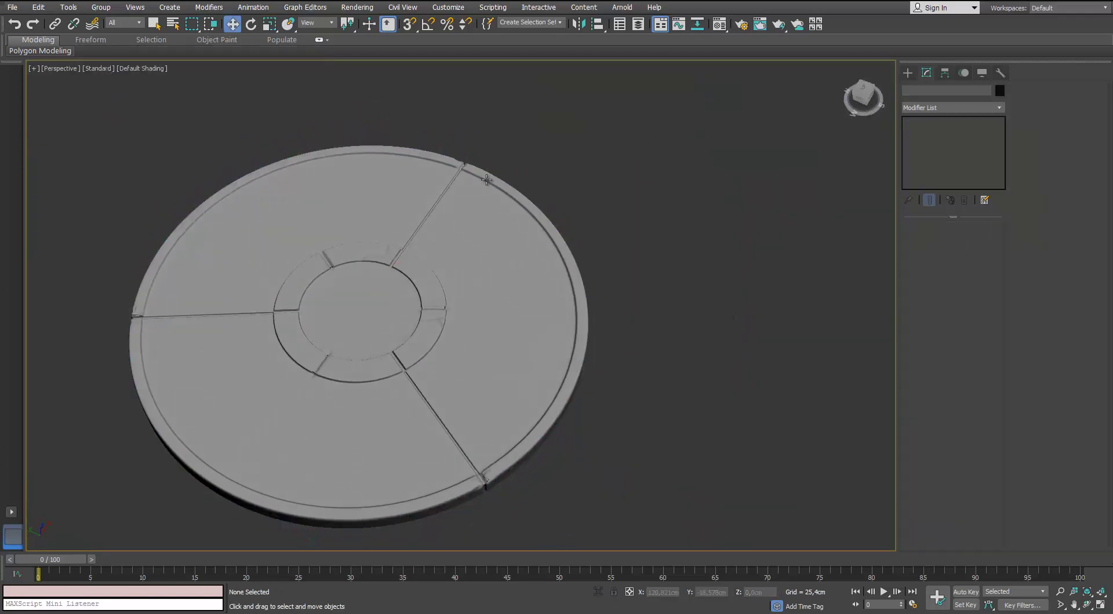
{"action": "middle_click_drag", "start_coordinate": [435, 278], "coordinate": [543, 232], "text": "alt"}
{"action": "middle_click_drag", "start_coordinate": [544, 232], "coordinate": [551, 226], "text": "alt"}
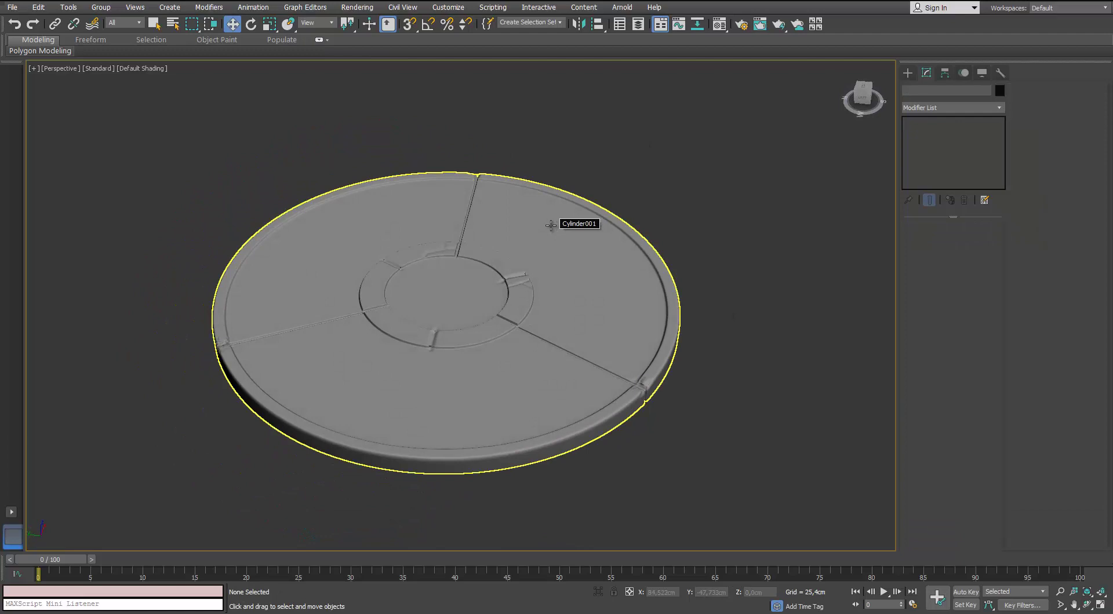
{"action": "middle_click_drag", "start_coordinate": [485, 196], "coordinate": [424, 190]}
{"action": "middle_click_drag", "start_coordinate": [424, 190], "coordinate": [456, 179], "text": "alt"}
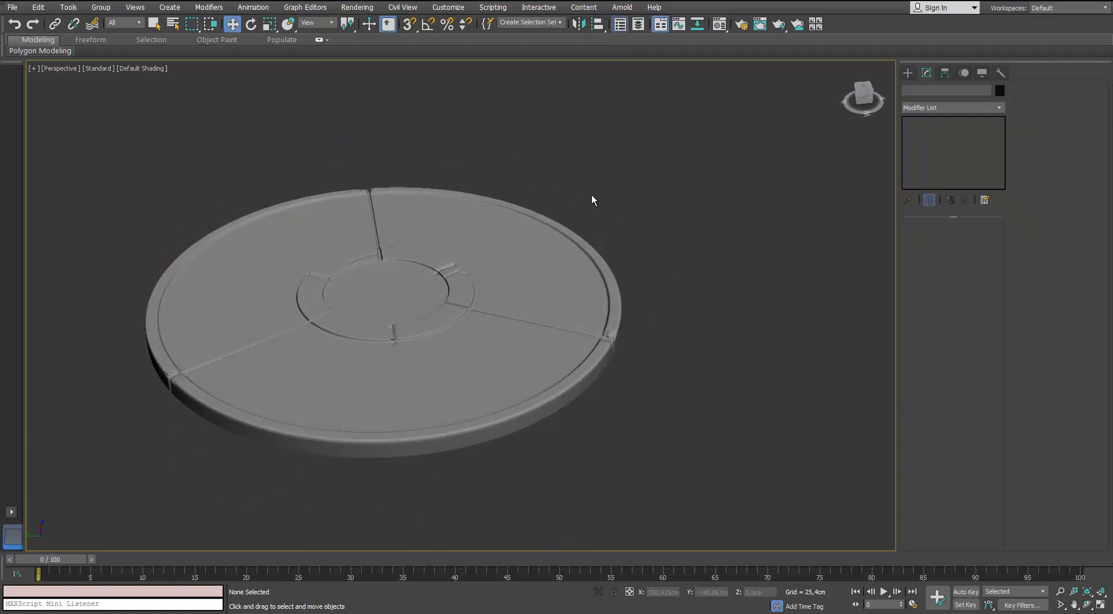
Step: Hide the Ground Table_HP layer, show the Ground_LP layer and display edged faces on the low-poly disc
{"action": "key", "text": "ctrl+alt+o"}
{"action": "left_click", "coordinate": [705, 347]}
{"action": "left_click", "coordinate": [705, 357]}
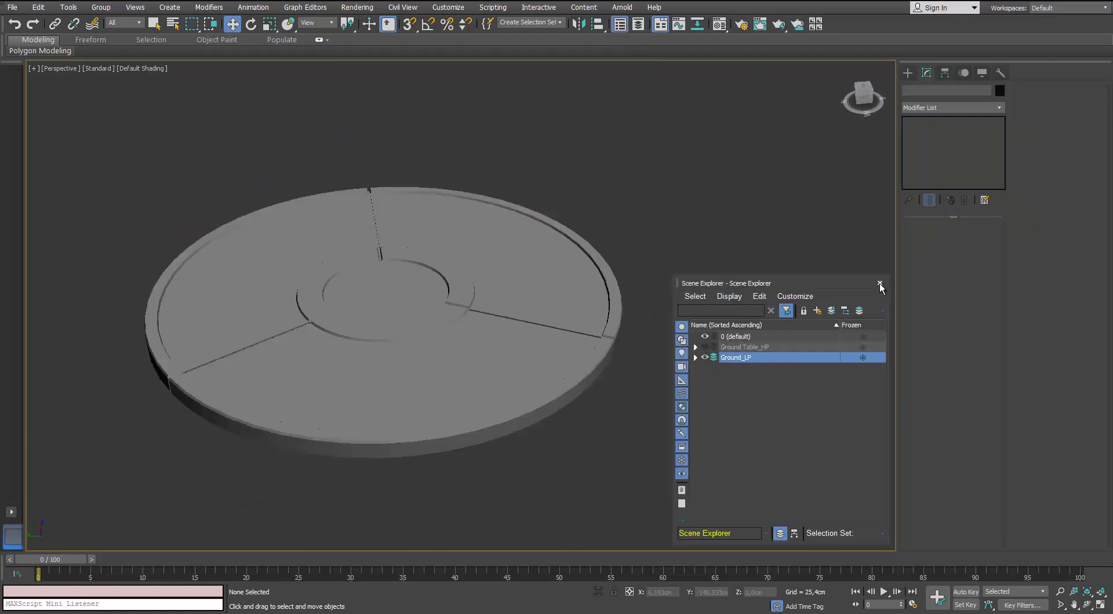
{"action": "left_click", "coordinate": [879, 285]}
{"action": "key", "text": "F4"}
{"action": "scroll", "coordinate": [348, 301], "scroll_direction": "up", "scroll_amount": 5}
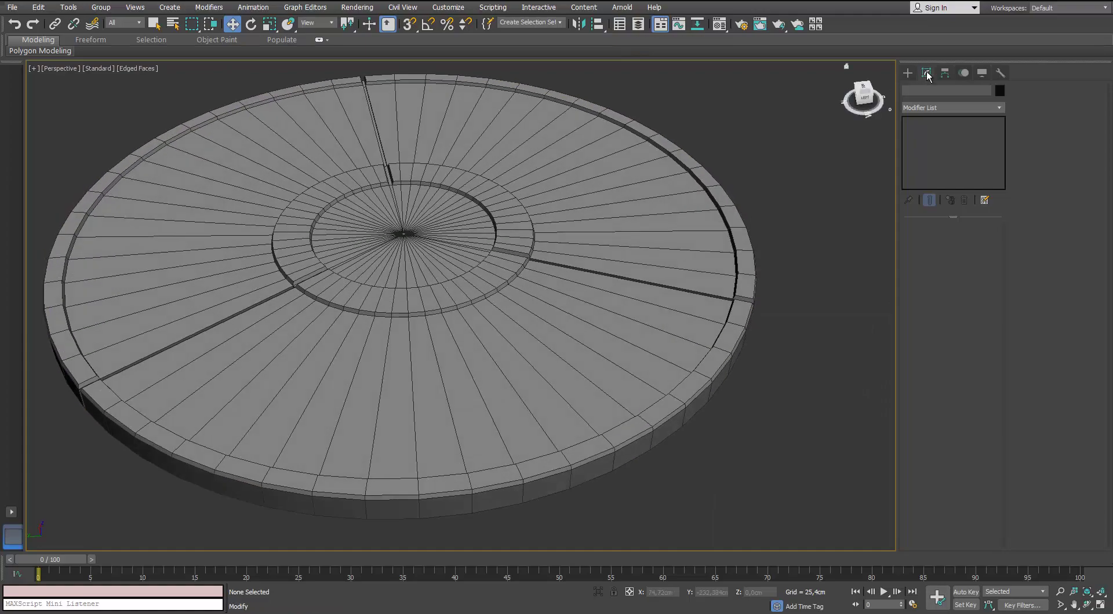
Step: Select the low-poly disc and activate its edge sub-object level
{"action": "left_click", "coordinate": [694, 342]}
{"action": "left_click", "coordinate": [937, 240]}
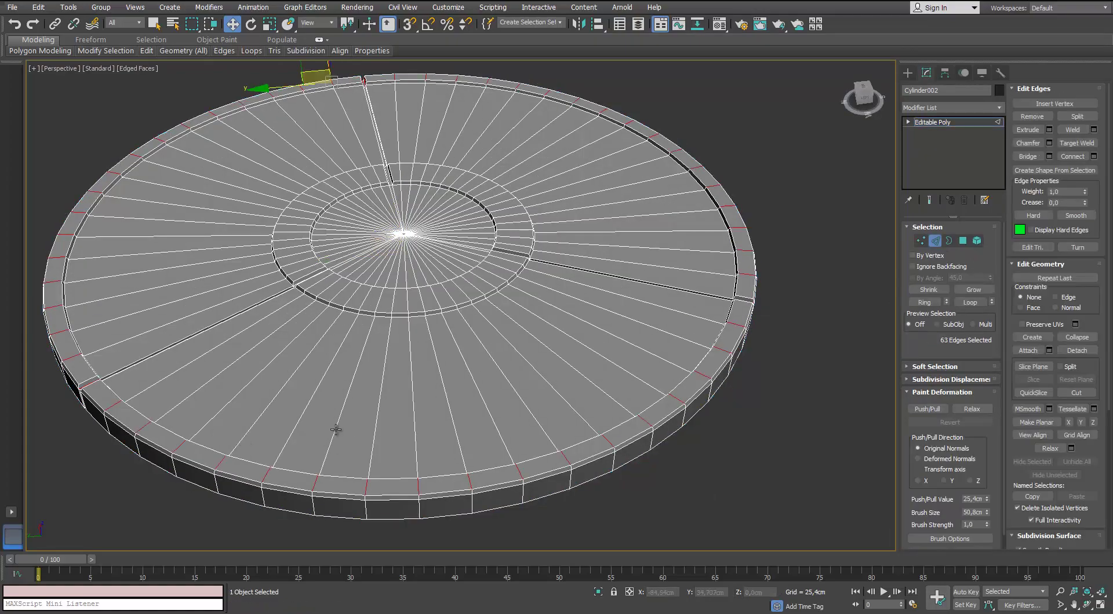
{"action": "scroll", "coordinate": [336, 430], "scroll_direction": "down", "scroll_amount": 4}
{"action": "middle_click_drag", "start_coordinate": [337, 430], "coordinate": [310, 419], "text": "alt"}
{"action": "scroll", "coordinate": [320, 422], "scroll_direction": "up", "scroll_amount": 2}
{"action": "scroll", "coordinate": [403, 434], "scroll_direction": "up", "scroll_amount": 4}
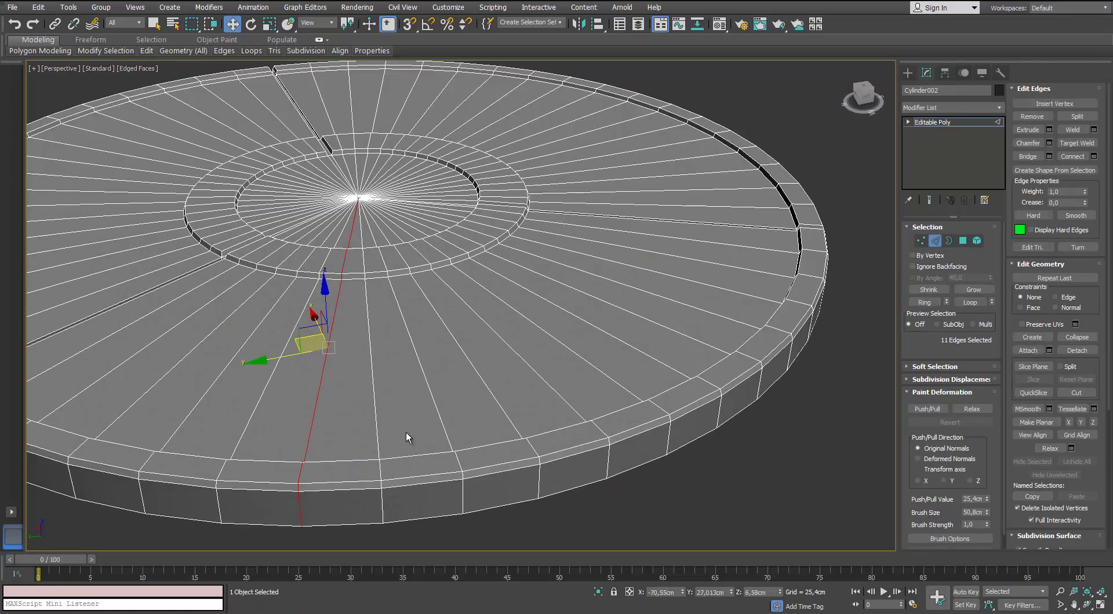
{"action": "middle_click_drag", "start_coordinate": [547, 385], "coordinate": [530, 401], "text": "alt"}
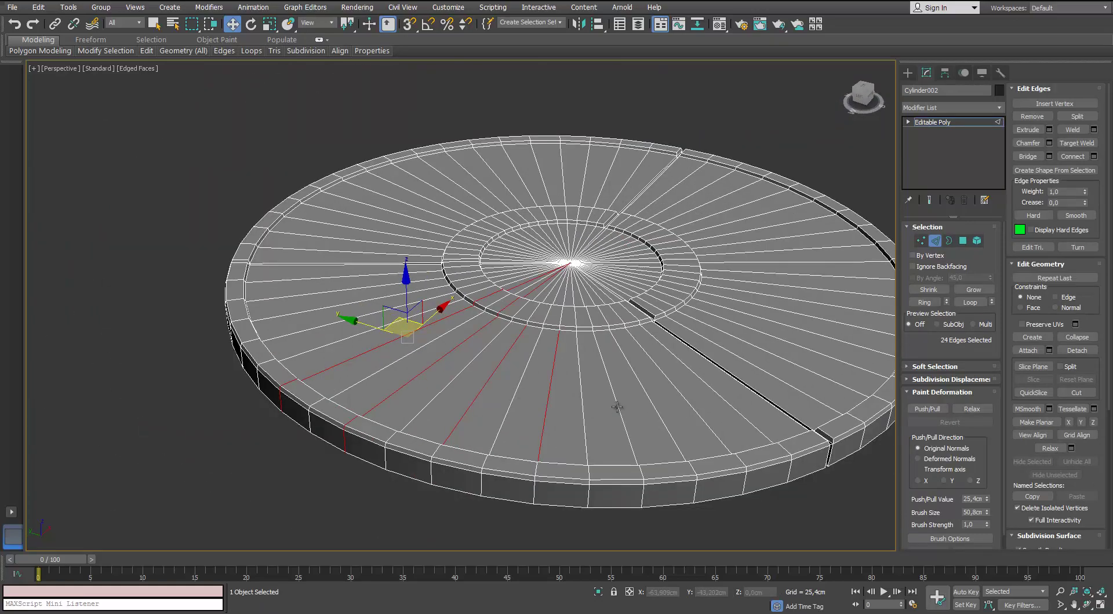
{"action": "middle_click_drag", "start_coordinate": [688, 399], "coordinate": [333, 432], "text": "alt"}
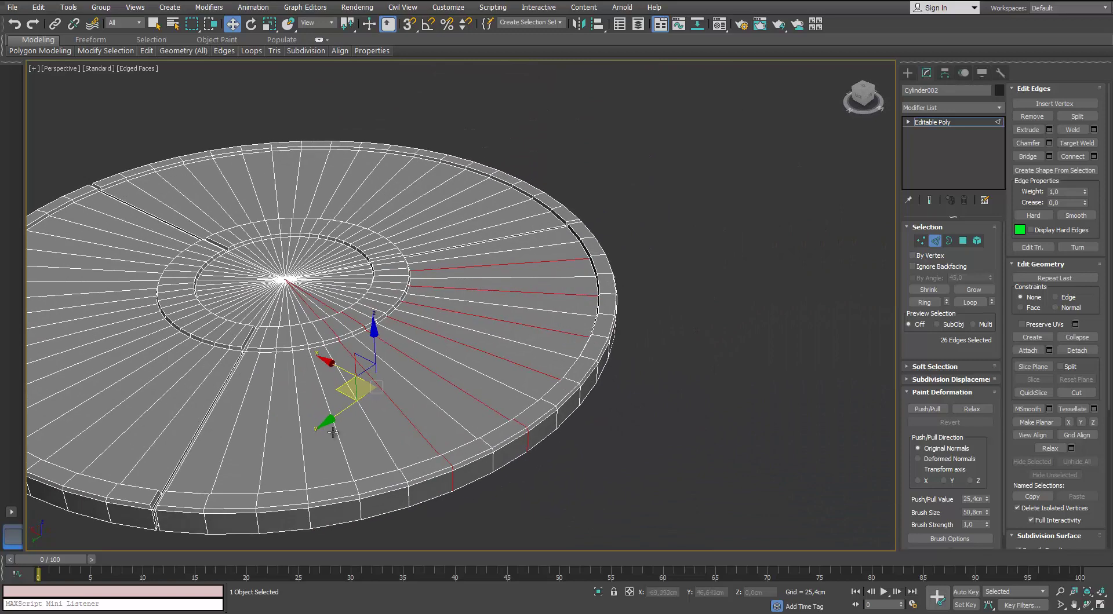
{"action": "middle_click_drag", "start_coordinate": [233, 436], "coordinate": [243, 438], "text": "alt"}
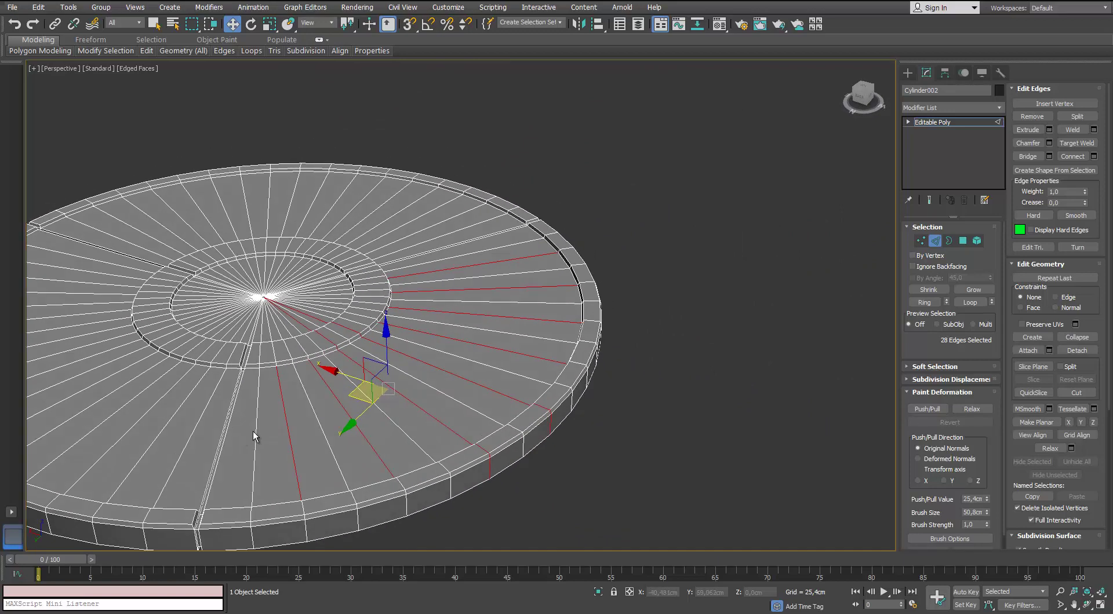
Step: Select every other radial edge around the top face of the low-poly disc, covering all three sectors between the grooves
{"action": "left_click", "coordinate": [253, 433]}
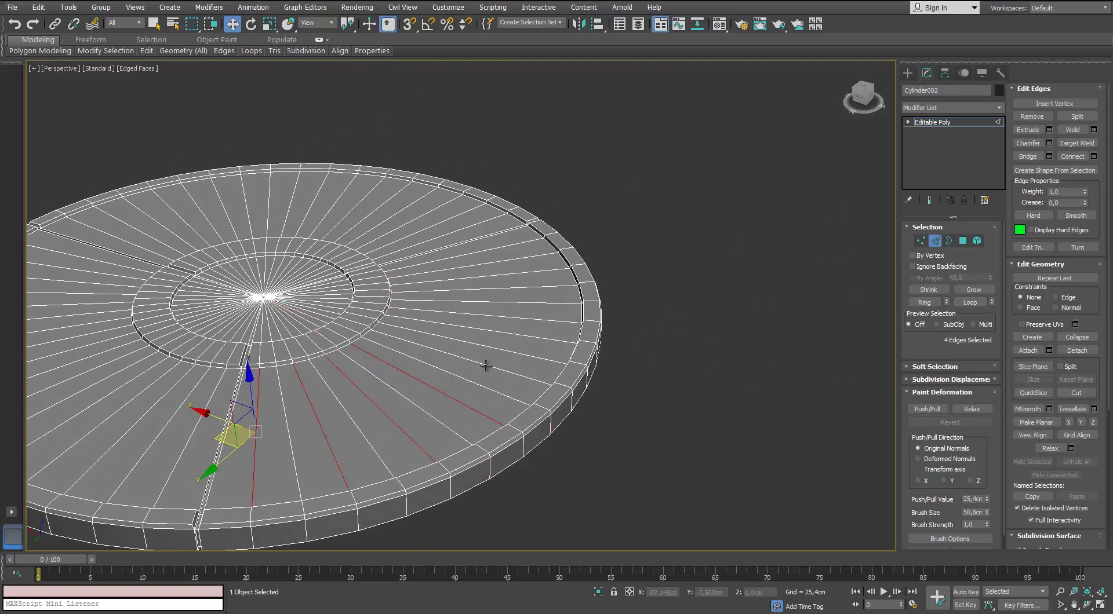
{"action": "left_click", "coordinate": [486, 365], "text": "ctrl"}
{"action": "middle_click_drag", "start_coordinate": [486, 365], "coordinate": [464, 398], "text": "alt"}
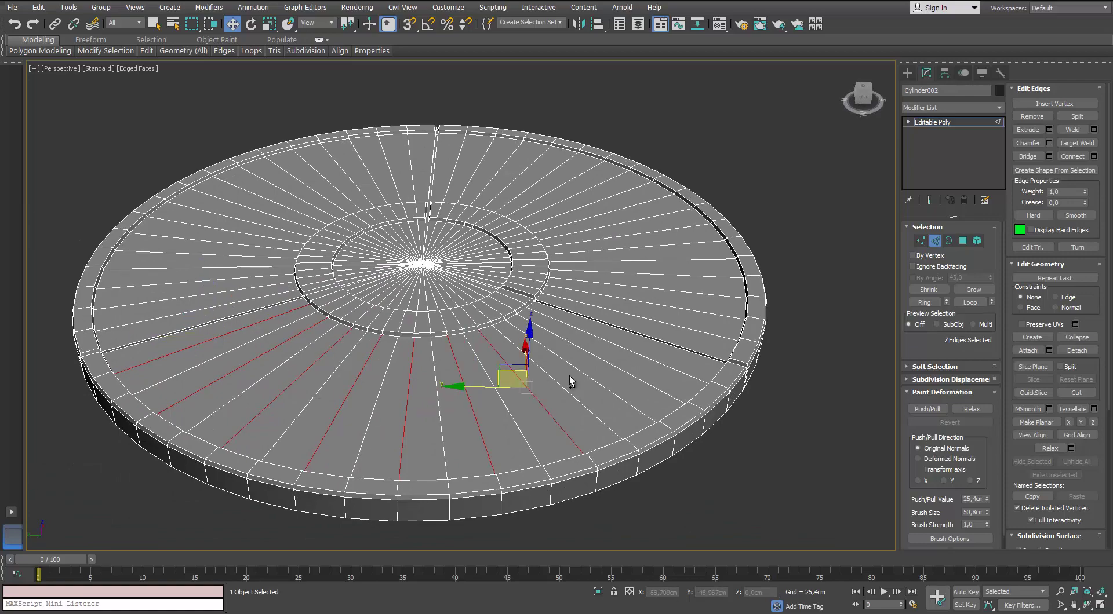
{"action": "left_click", "coordinate": [629, 349], "text": "ctrl"}
{"action": "middle_click_drag", "start_coordinate": [629, 349], "coordinate": [517, 415], "text": "alt"}
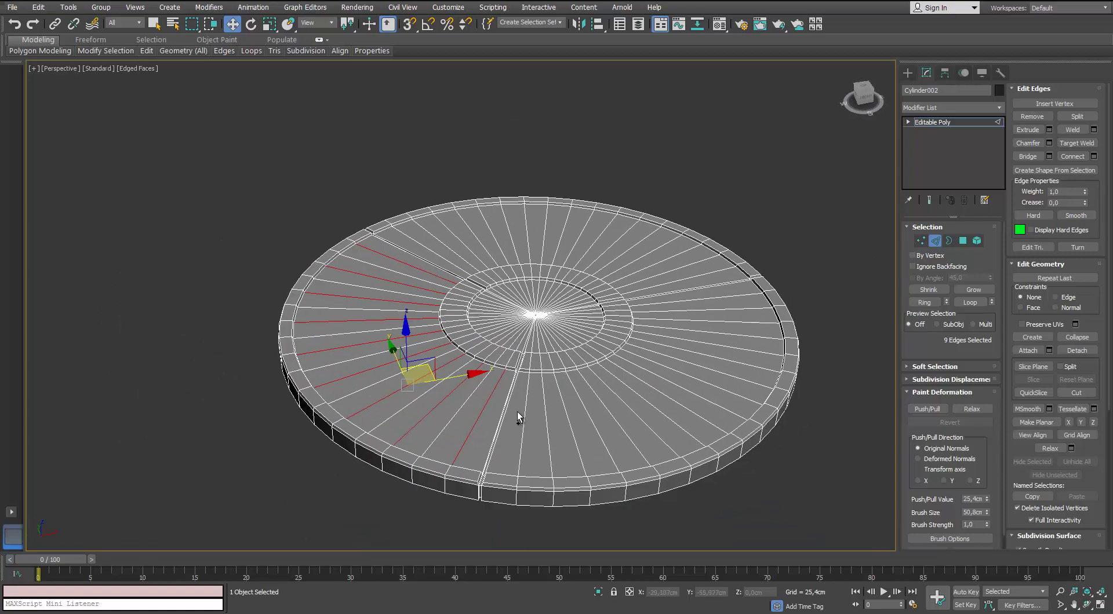
{"action": "left_click", "coordinate": [660, 405], "text": "ctrl"}
{"action": "middle_click_drag", "start_coordinate": [661, 406], "coordinate": [664, 410], "text": "alt"}
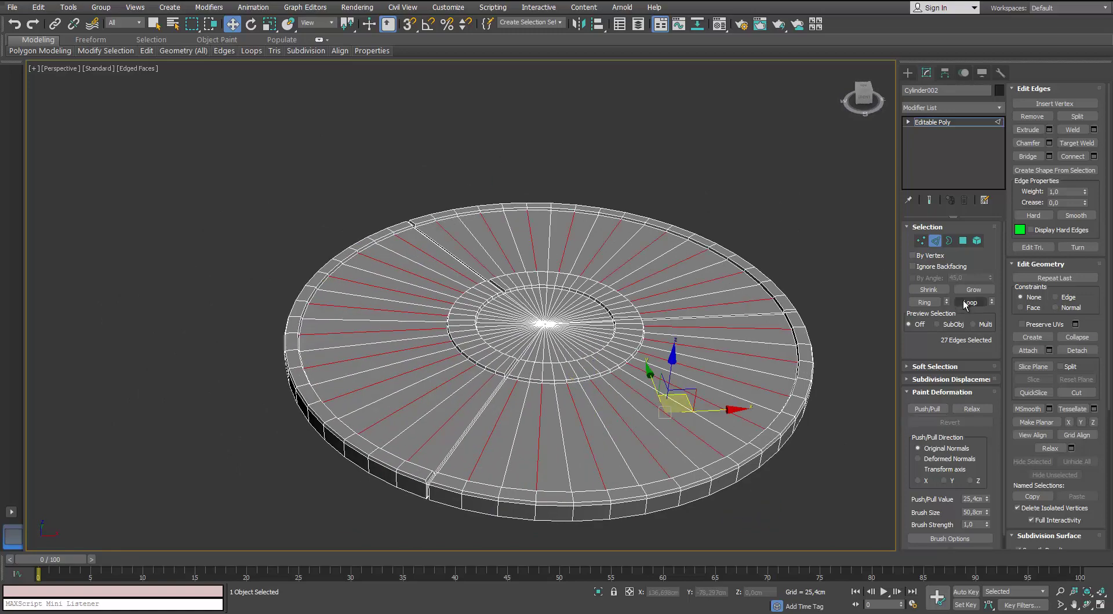
Step: Extend the alternate radial edge selection to full loops and remove those edges from the disc
{"action": "left_click", "coordinate": [840, 336]}
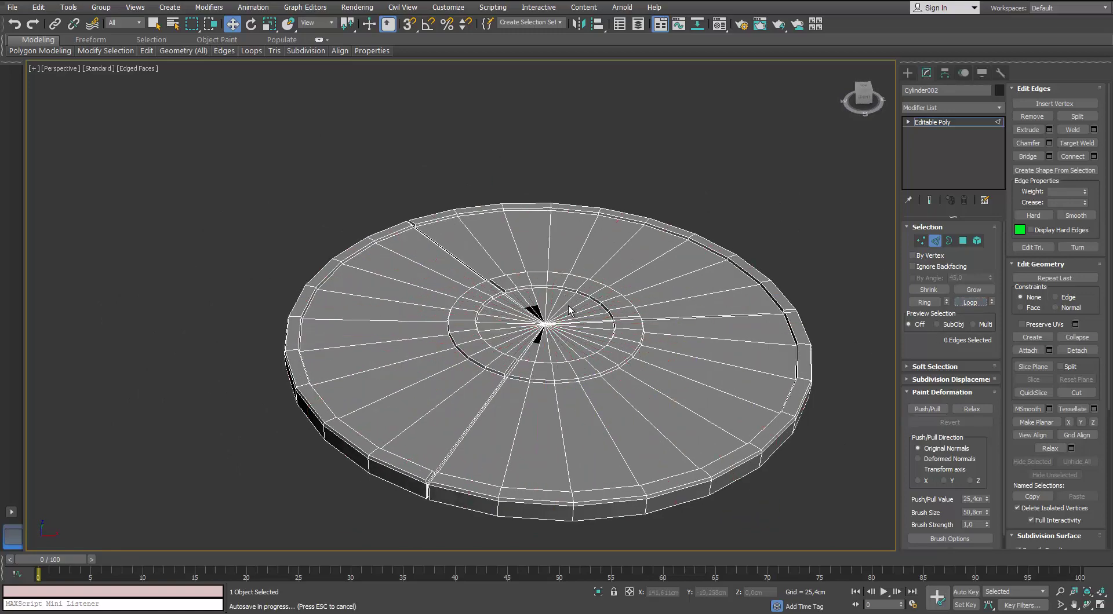
{"action": "scroll", "coordinate": [539, 331], "scroll_direction": "up", "scroll_amount": 5}
{"action": "mouse_move", "coordinate": [569, 307]}
{"action": "middle_mouse_down", "text": "alt"}
{"action": "mouse_move", "coordinate": [539, 331]}
{"action": "mouse_move", "coordinate": [570, 221]}
{"action": "mouse_move", "coordinate": [567, 329]}
{"action": "middle_mouse_up", "text": "alt"}
{"action": "scroll", "coordinate": [549, 310], "scroll_direction": "down", "scroll_amount": 5}
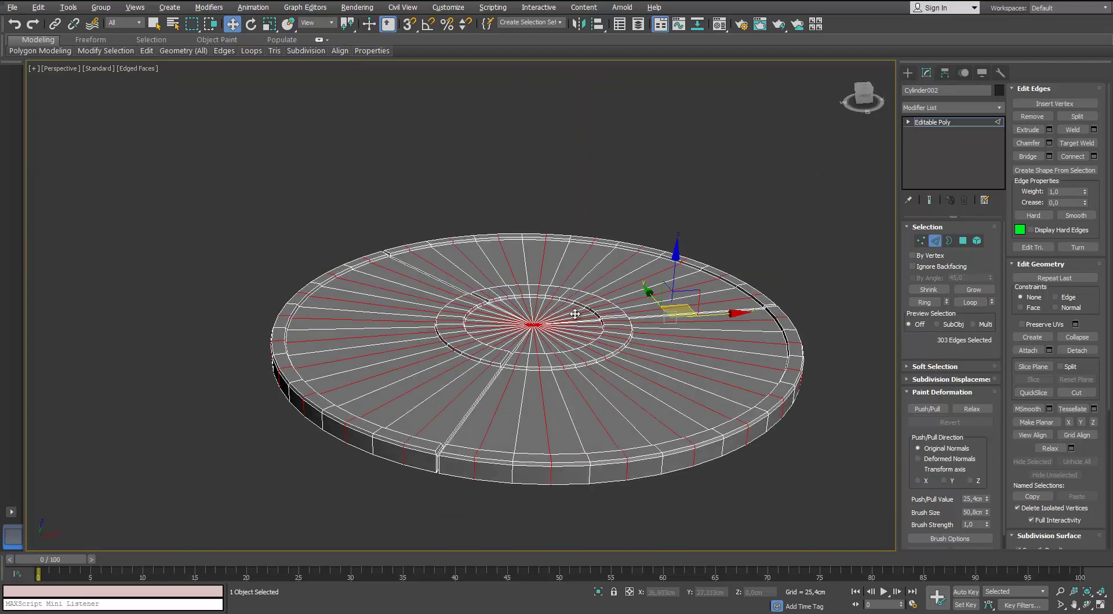
{"action": "scroll", "coordinate": [512, 282], "scroll_direction": "up", "scroll_amount": 5}
{"action": "middle_click_drag", "start_coordinate": [517, 268], "coordinate": [504, 299], "text": "alt"}
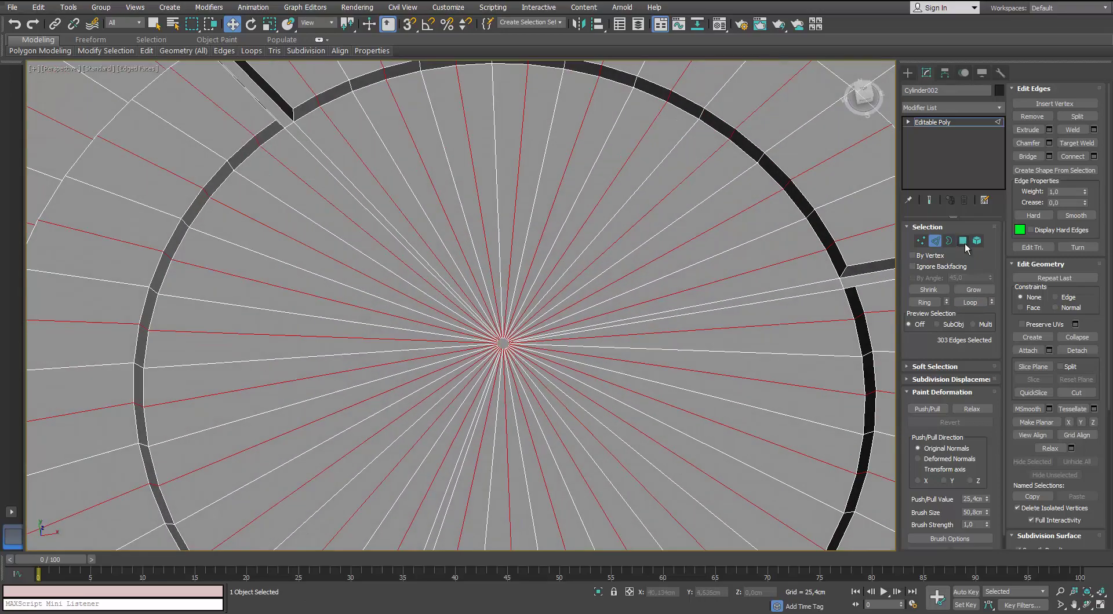
{"action": "middle_click_drag", "start_coordinate": [568, 235], "coordinate": [524, 211], "text": "alt"}
{"action": "scroll", "coordinate": [523, 211], "scroll_direction": "up", "scroll_amount": 2}
{"action": "scroll", "coordinate": [524, 210], "scroll_direction": "down", "scroll_amount": 5}
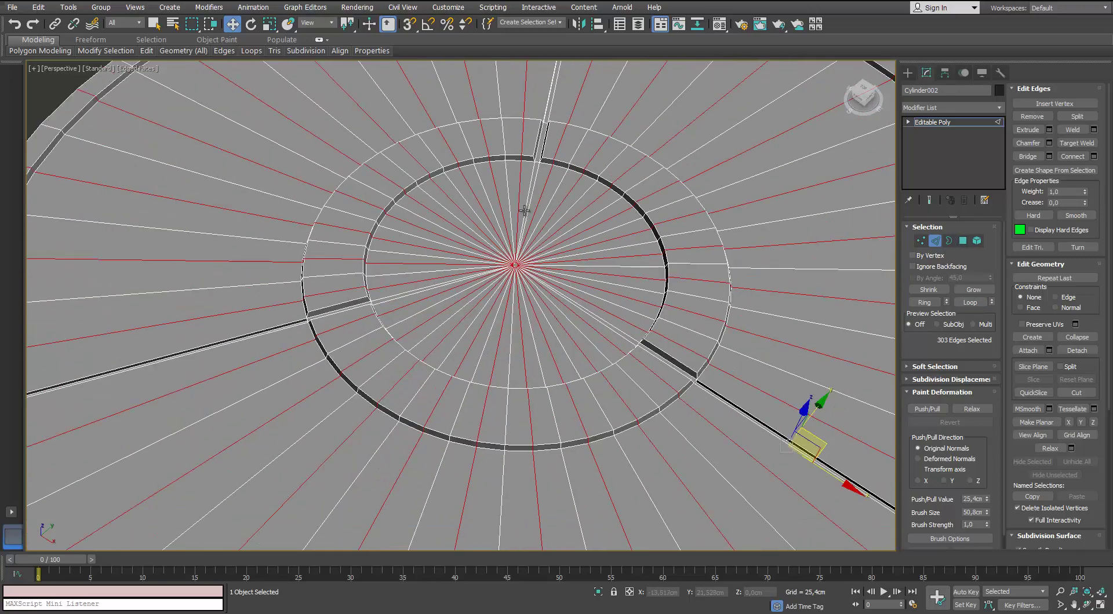
{"action": "key", "text": "BackSpace"}
Step: Delete the narrow three-armed polygon that meets at the centre of the disc's inner circle
{"action": "left_click", "coordinate": [962, 241]}
{"action": "left_click", "coordinate": [423, 304]}
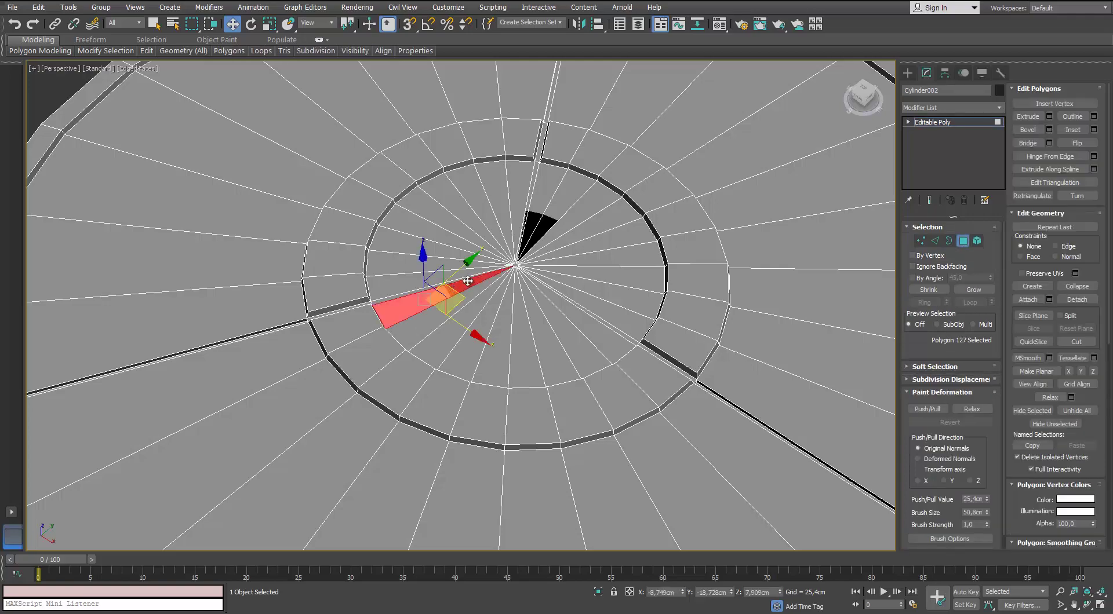
{"action": "middle_click_drag", "start_coordinate": [423, 304], "coordinate": [579, 244], "text": "alt"}
{"action": "scroll", "coordinate": [586, 313], "scroll_direction": "up", "scroll_amount": 5}
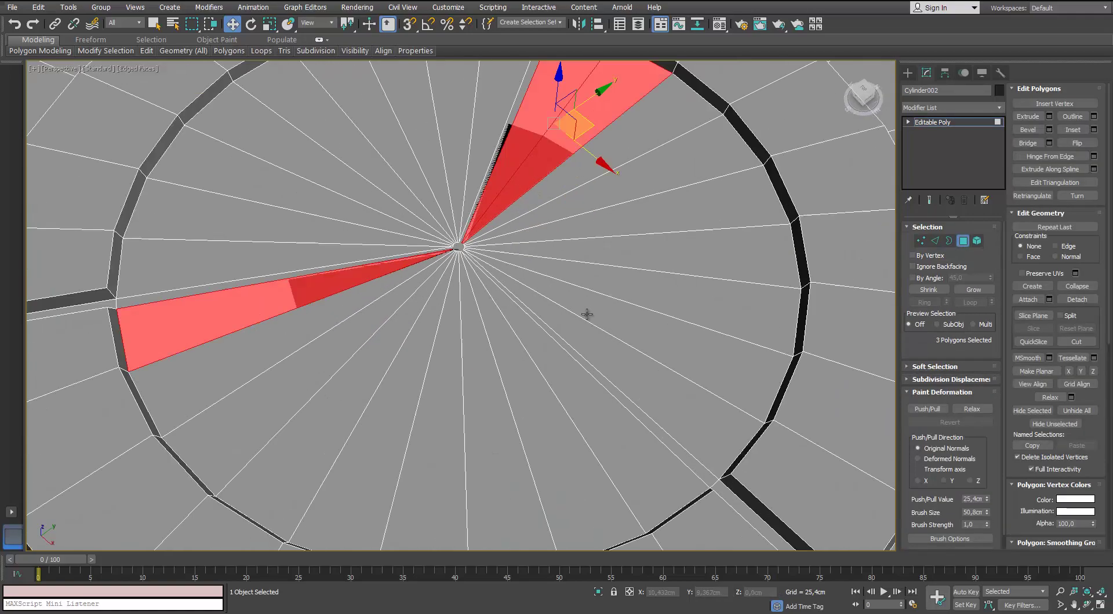
{"action": "left_click", "coordinate": [382, 208]}
{"action": "scroll", "coordinate": [381, 210], "scroll_direction": "down", "scroll_amount": 8}
{"action": "scroll", "coordinate": [377, 227], "scroll_direction": "down", "scroll_amount": 3}
{"action": "scroll", "coordinate": [343, 189], "scroll_direction": "up", "scroll_amount": 8}
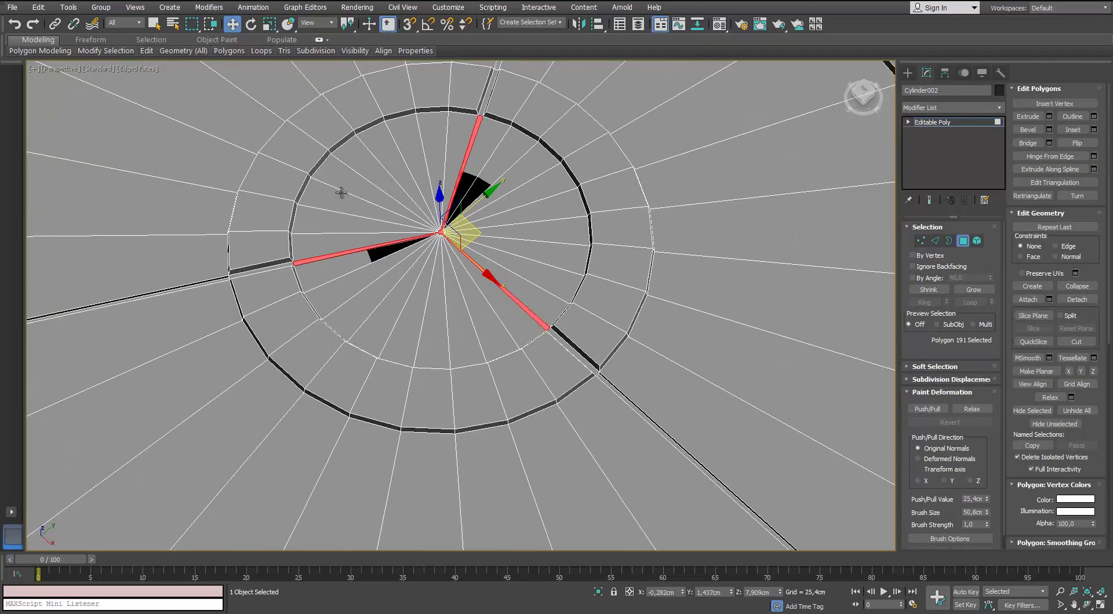
{"action": "key", "text": "Delete"}
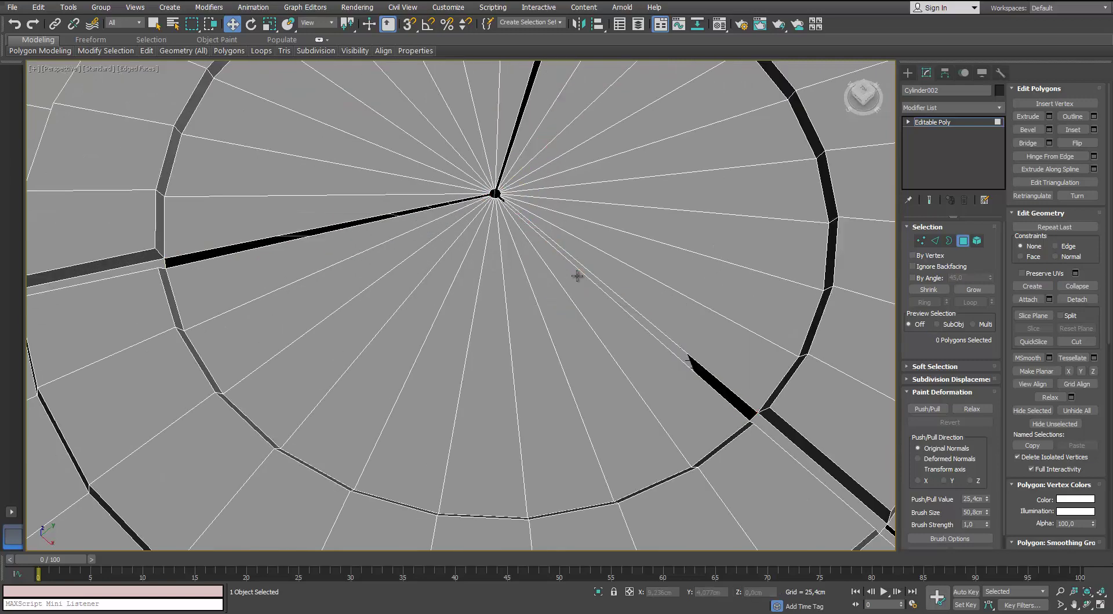
{"action": "left_click", "coordinate": [698, 280], "text": "ctrl"}
{"action": "left_click", "coordinate": [687, 234], "text": "ctrl"}
{"action": "middle_click_drag", "start_coordinate": [383, 305], "coordinate": [416, 304]}
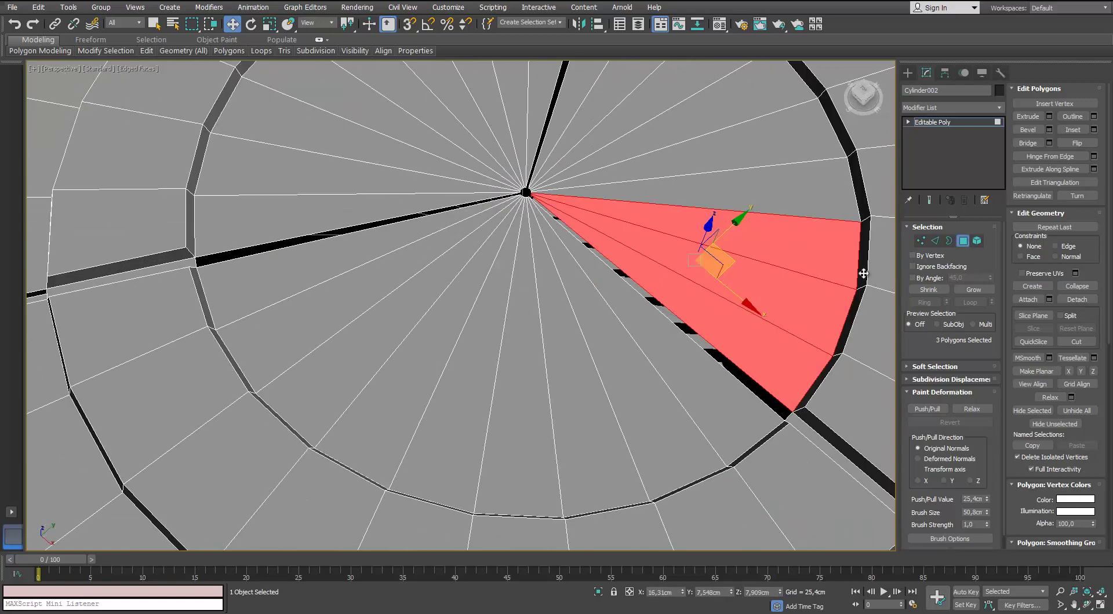
Step: Ring-select the radial edges inside the inner circle, convert the selection to polygons and delete those wedges
{"action": "left_click", "coordinate": [935, 241]}
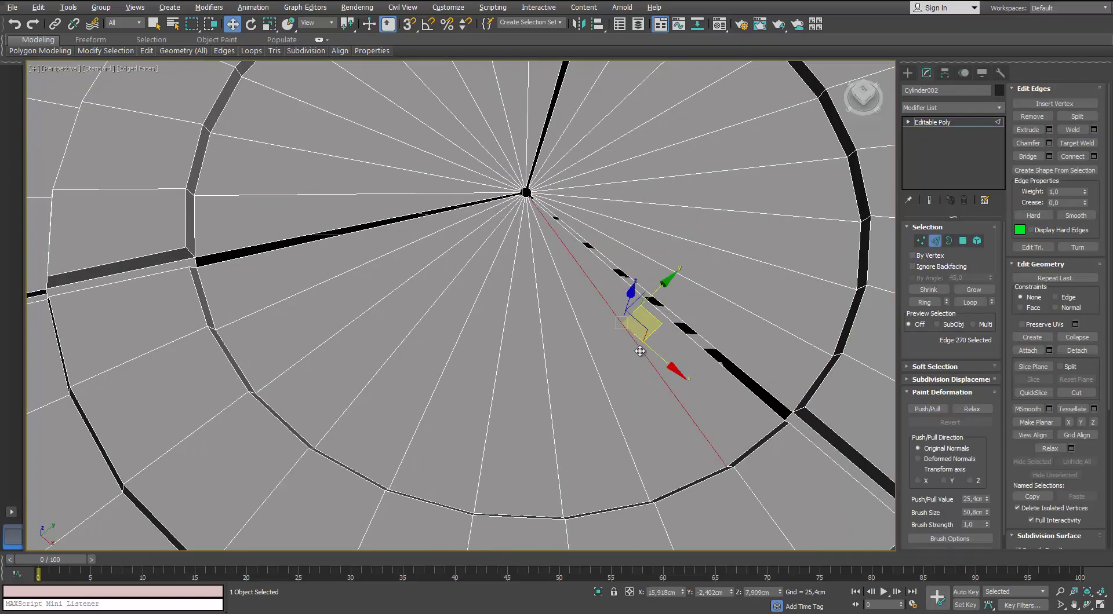
{"action": "left_click", "coordinate": [493, 199], "text": "ctrl"}
{"action": "key", "text": "alt+r"}
{"action": "scroll", "coordinate": [475, 194], "scroll_direction": "down", "scroll_amount": 4}
{"action": "middle_click_drag", "start_coordinate": [475, 195], "coordinate": [454, 247], "text": "alt"}
{"action": "key", "text": "ctrl+z"}
{"action": "scroll", "coordinate": [454, 246], "scroll_direction": "up", "scroll_amount": 4}
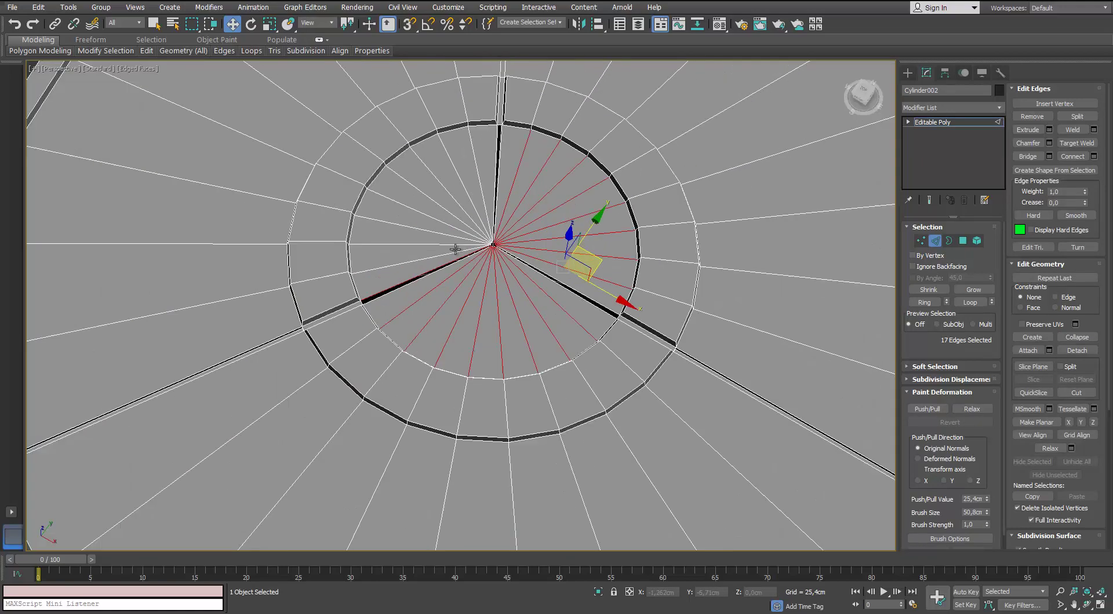
{"action": "left_click", "coordinate": [445, 204], "text": "ctrl"}
{"action": "key", "text": "alt+r"}
{"action": "left_click", "coordinate": [963, 241], "text": "ctrl"}
{"action": "middle_click_drag", "start_coordinate": [561, 220], "coordinate": [586, 165], "text": "alt"}
{"action": "key", "text": "Delete"}
Step: Select the malformed central polygon on the disc's underside, grow the selection once and delete those polygons
{"action": "scroll", "coordinate": [554, 220], "scroll_direction": "up", "scroll_amount": 7}
{"action": "left_click", "coordinate": [552, 222]}
{"action": "scroll", "coordinate": [520, 322], "scroll_direction": "down", "scroll_amount": 11}
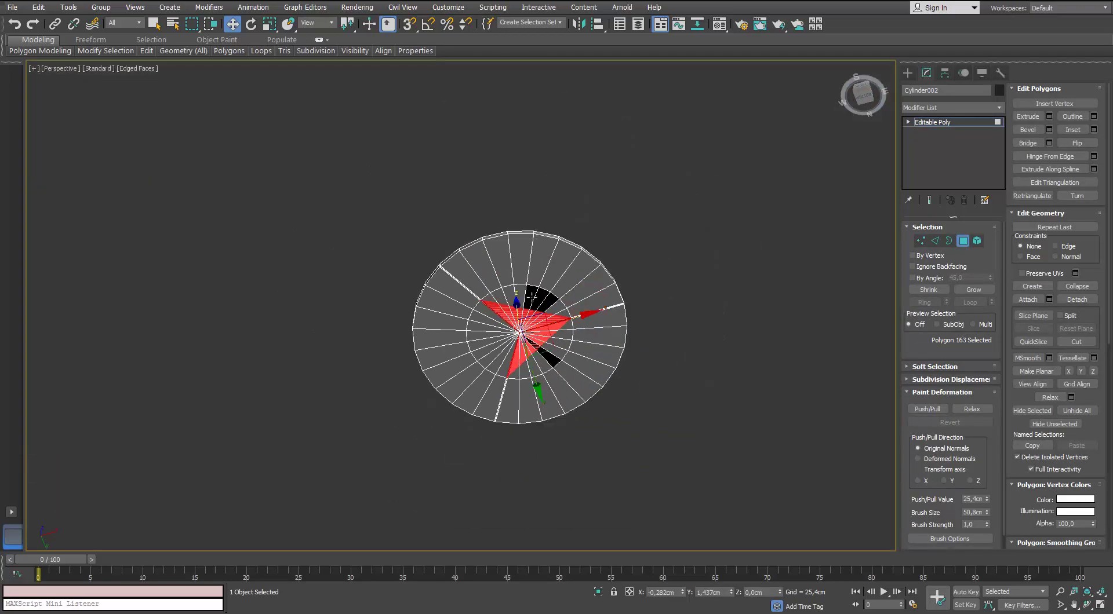
{"action": "middle_click_drag", "start_coordinate": [519, 322], "coordinate": [552, 306], "text": "alt"}
{"action": "left_click", "coordinate": [974, 292]}
{"action": "scroll", "coordinate": [558, 312], "scroll_direction": "up", "scroll_amount": 4}
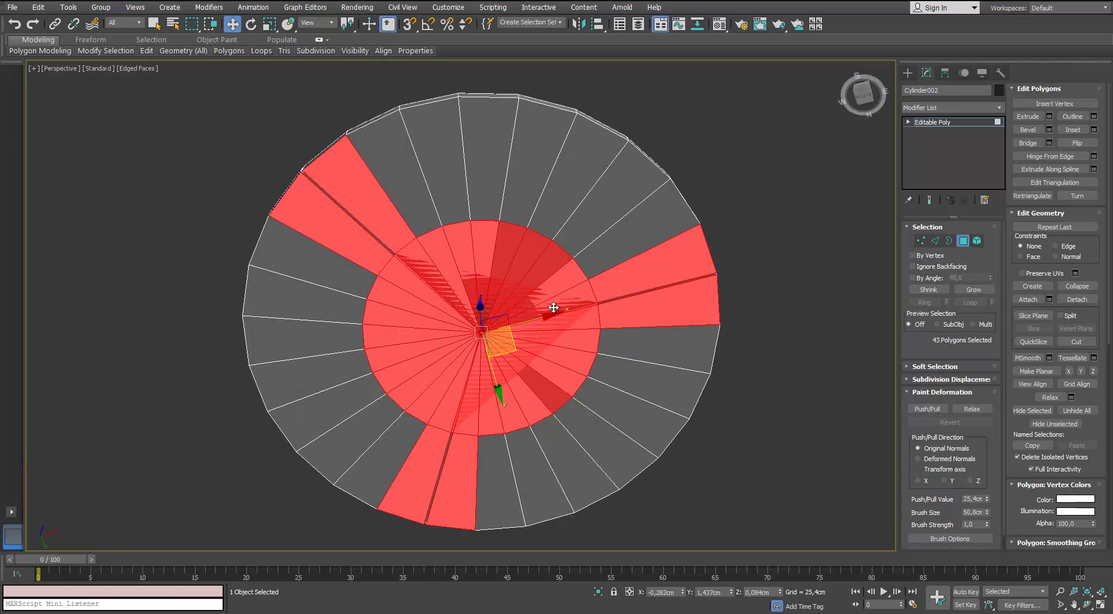
{"action": "key", "text": "Delete"}
Step: Ring-select the remaining radial edges on the underside, convert them to polygons and delete those faces
{"action": "key", "text": "2"}
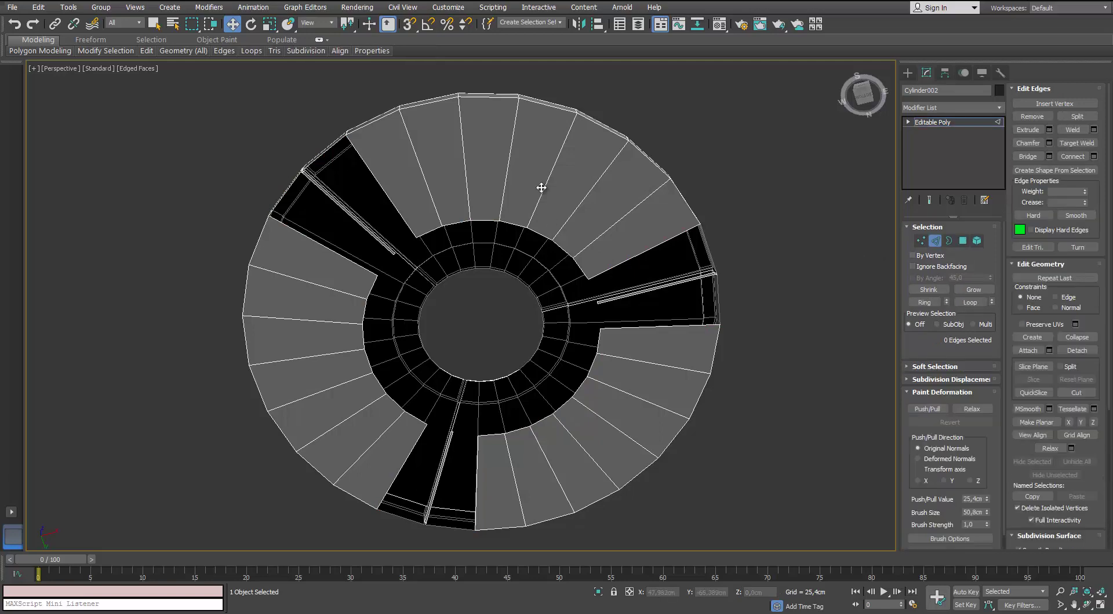
{"action": "left_click", "coordinate": [561, 230]}
{"action": "key", "text": "alt+r"}
{"action": "key", "text": "alt+t"}
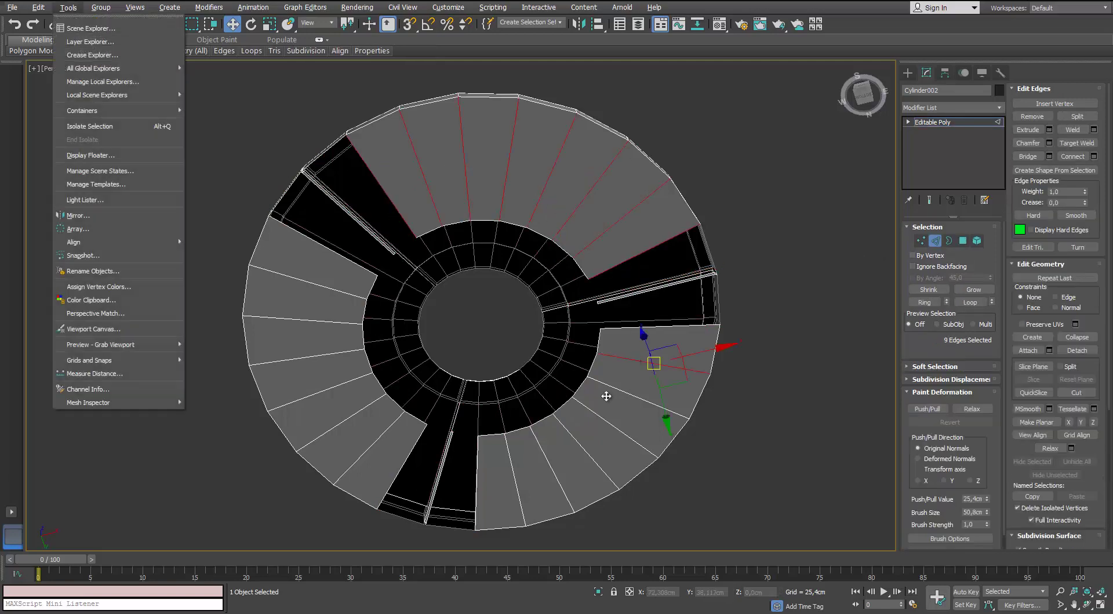
{"action": "left_click", "coordinate": [632, 398], "text": "ctrl"}
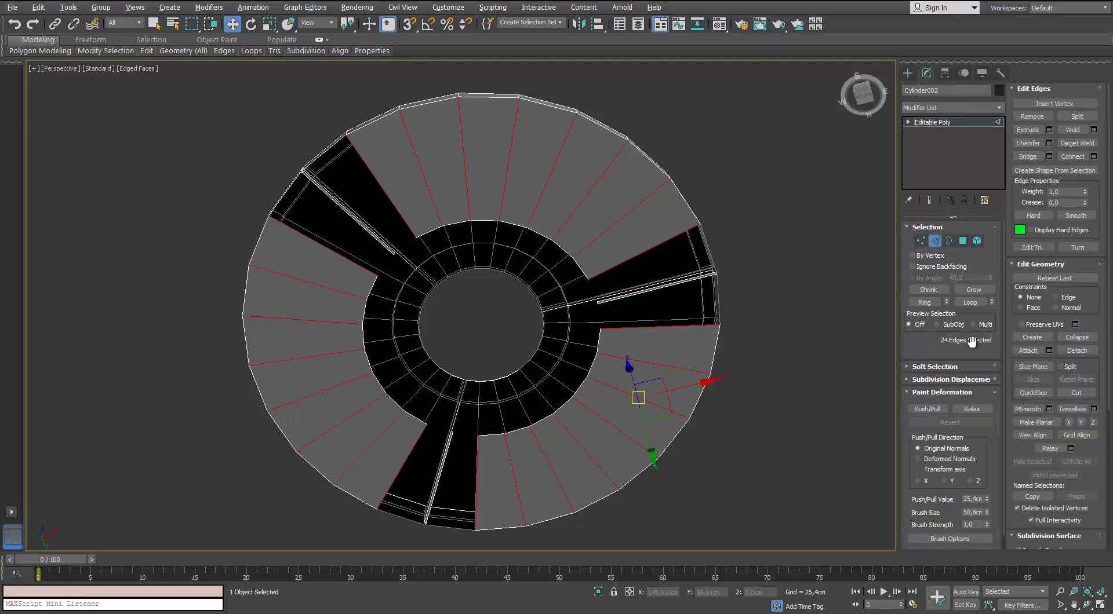
{"action": "left_click", "coordinate": [963, 241], "text": "ctrl"}
{"action": "middle_click_drag", "start_coordinate": [460, 177], "coordinate": [526, 311], "text": "alt"}
{"action": "key", "text": "Delete"}
Step: Select the three leftover thin strip polygons on the disc's underside
{"action": "scroll", "coordinate": [661, 390], "scroll_direction": "up", "scroll_amount": 5}
{"action": "middle_click_drag", "start_coordinate": [661, 390], "coordinate": [649, 326], "text": "alt"}
{"action": "scroll", "coordinate": [758, 368], "scroll_direction": "up", "scroll_amount": 5}
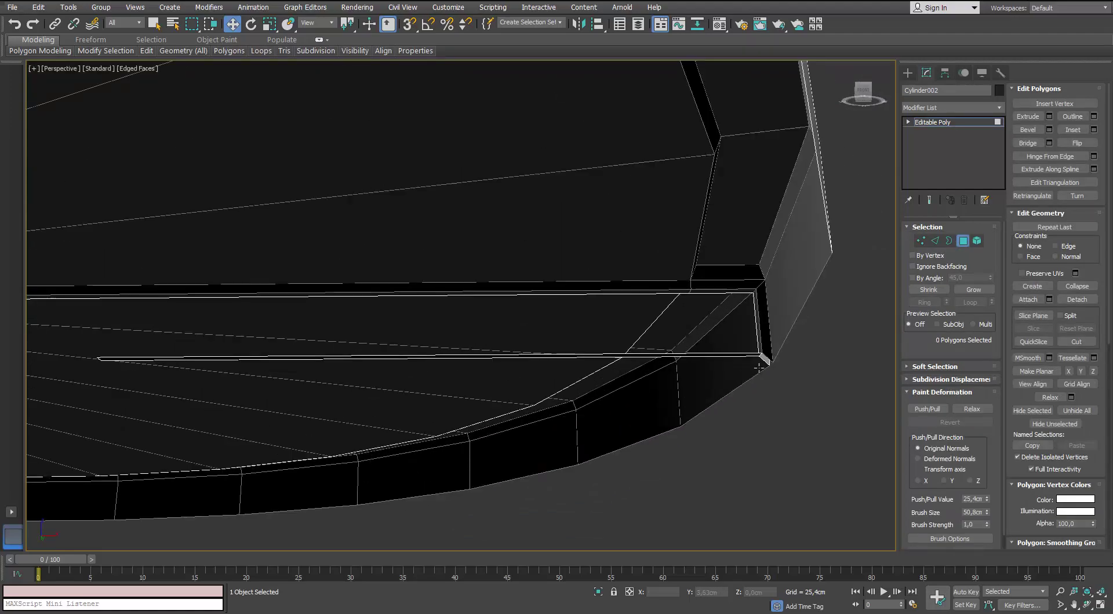
{"action": "middle_click_drag", "start_coordinate": [736, 363], "coordinate": [712, 305], "text": "alt"}
{"action": "scroll", "coordinate": [713, 306], "scroll_direction": "down", "scroll_amount": 4}
{"action": "middle_click_drag", "start_coordinate": [524, 313], "coordinate": [655, 332]}
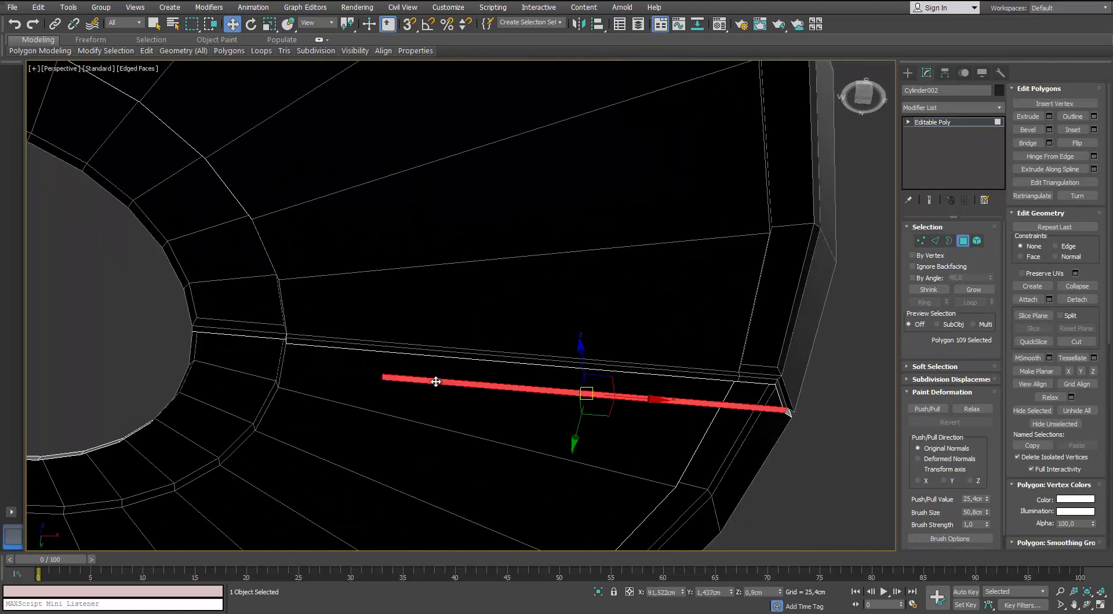
{"action": "scroll", "coordinate": [436, 381], "scroll_direction": "down", "scroll_amount": 5}
{"action": "middle_click_drag", "start_coordinate": [429, 348], "coordinate": [599, 186]}
{"action": "scroll", "coordinate": [599, 186], "scroll_direction": "up", "scroll_amount": 5}
{"action": "left_click", "coordinate": [496, 249], "text": "ctrl"}
{"action": "scroll", "coordinate": [496, 249], "scroll_direction": "down", "scroll_amount": 5}
{"action": "middle_click_drag", "start_coordinate": [466, 359], "coordinate": [452, 167]}
{"action": "scroll", "coordinate": [452, 167], "scroll_direction": "up", "scroll_amount": 3}
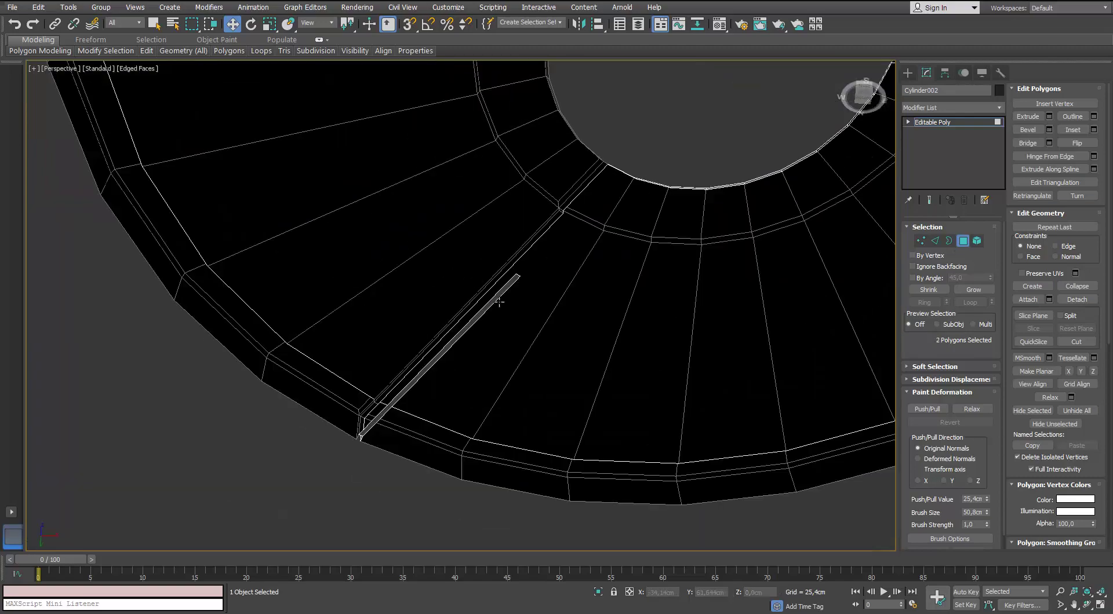
{"action": "middle_click_drag", "start_coordinate": [536, 306], "coordinate": [655, 347], "text": "alt"}
{"action": "scroll", "coordinate": [428, 251], "scroll_direction": "up", "scroll_amount": 5}
{"action": "middle_click_drag", "start_coordinate": [429, 251], "coordinate": [538, 262]}
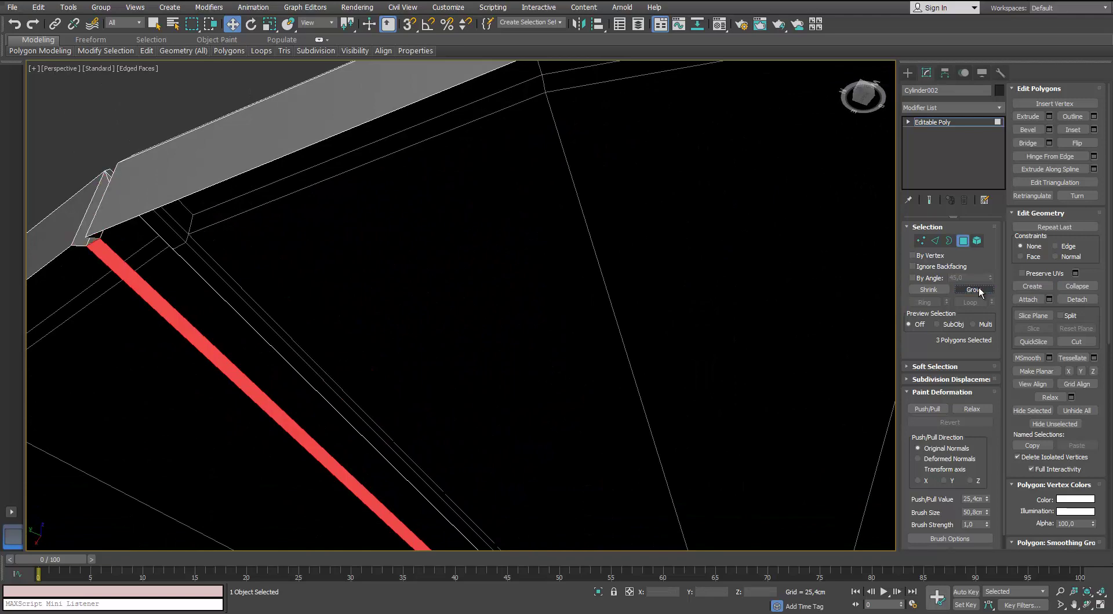
Step: Select the open border of the central hole and cap it with a single polygon
{"action": "scroll", "coordinate": [447, 294], "scroll_direction": "down", "scroll_amount": 8}
{"action": "middle_click_drag", "start_coordinate": [416, 253], "coordinate": [487, 224], "text": "alt"}
{"action": "scroll", "coordinate": [487, 223], "scroll_direction": "up", "scroll_amount": 8}
{"action": "key", "text": "3"}
{"action": "left_click", "coordinate": [458, 208]}
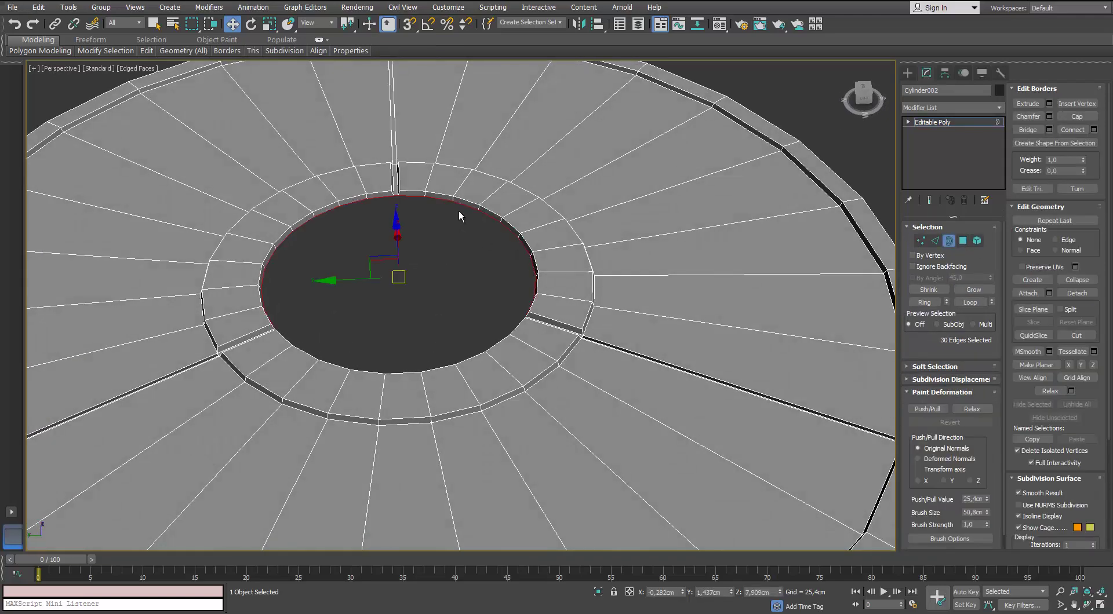
{"action": "scroll", "coordinate": [458, 210], "scroll_direction": "up", "scroll_amount": 3}
{"action": "left_click", "coordinate": [909, 393]}
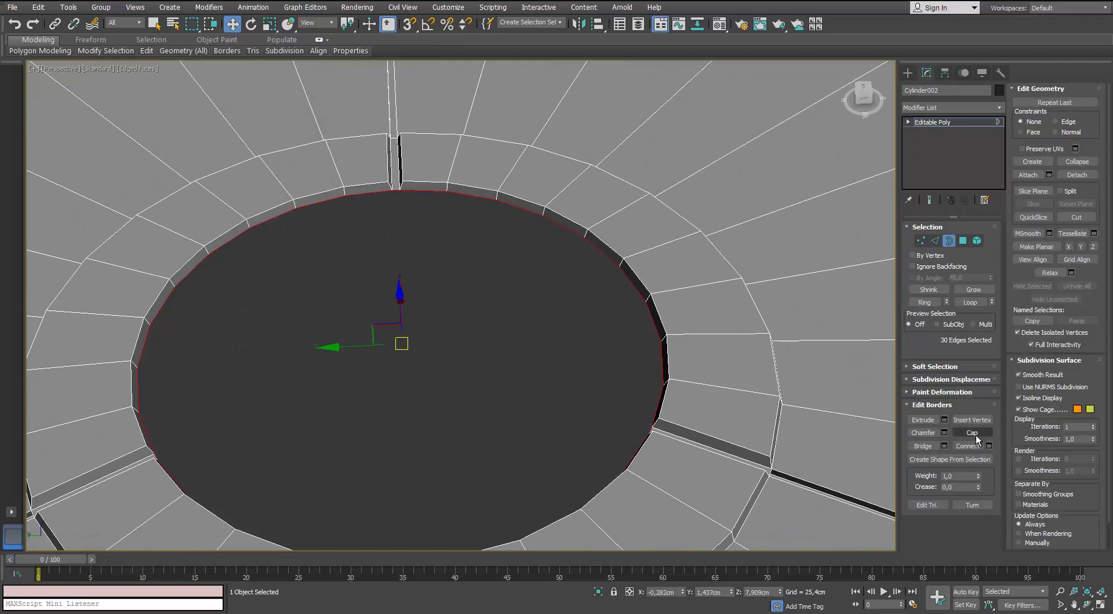
{"action": "scroll", "coordinate": [488, 265], "scroll_direction": "down", "scroll_amount": 3}
Step: Collapse the central cap polygon into a single point at the disc's centre
{"action": "left_click", "coordinate": [962, 241]}
{"action": "left_click", "coordinate": [422, 322]}
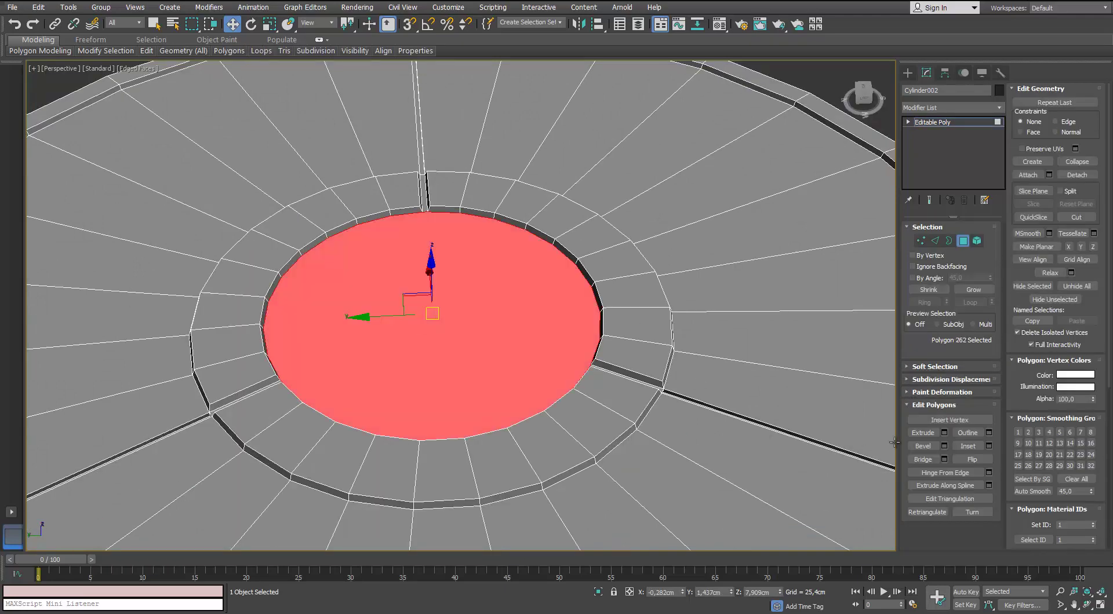
{"action": "right_click", "coordinate": [454, 314]}
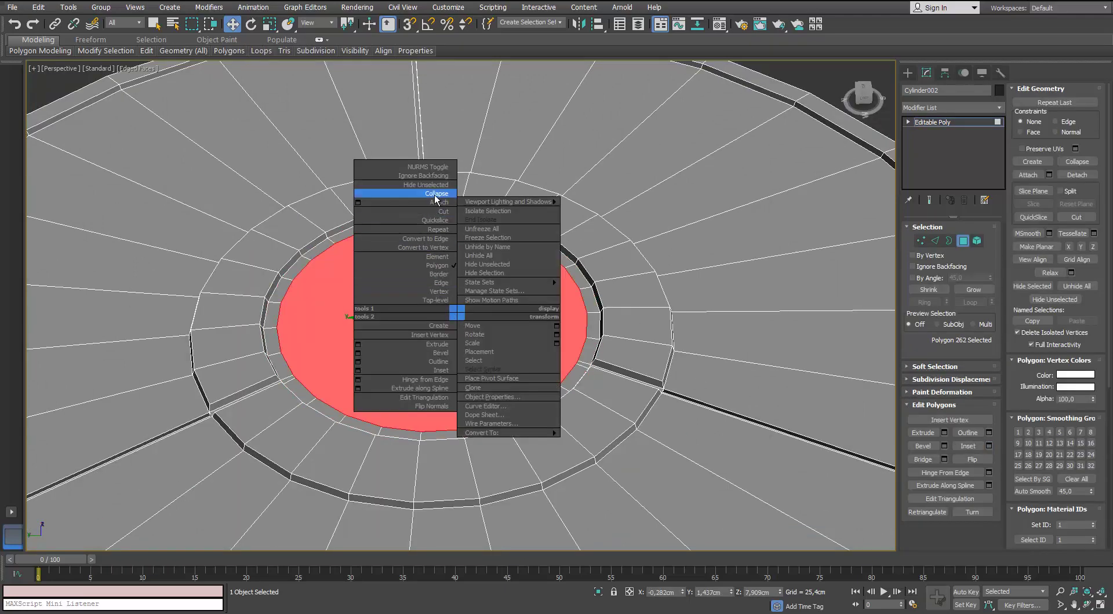
{"action": "left_click", "coordinate": [435, 193]}
Step: Examine the rebuilt centre, the radial grooves and the outer rim of the disc up close
{"action": "scroll", "coordinate": [407, 275], "scroll_direction": "down", "scroll_amount": 4}
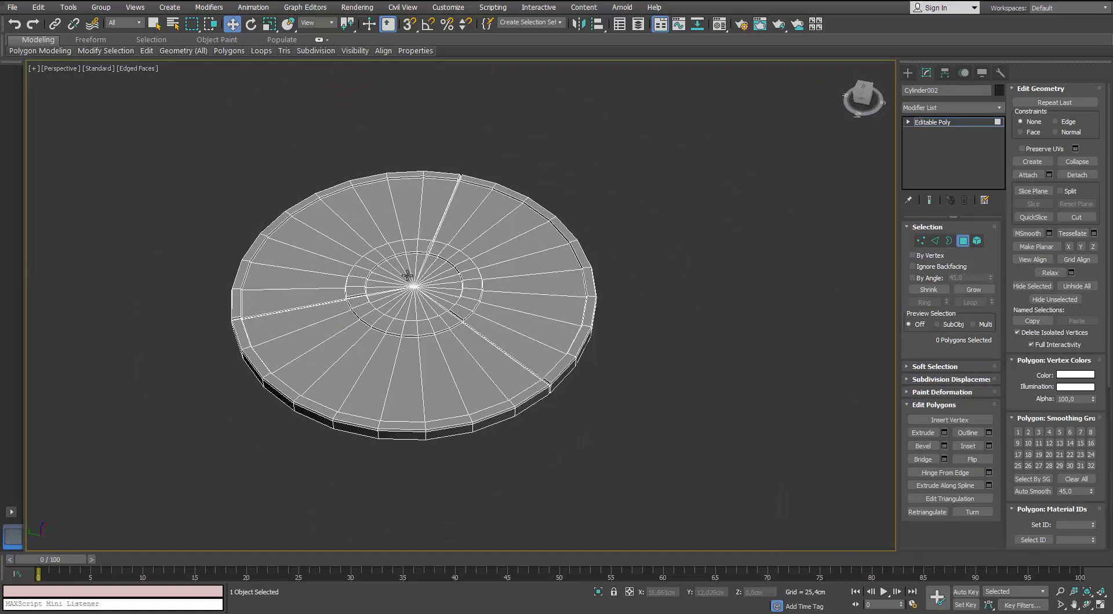
{"action": "scroll", "coordinate": [407, 276], "scroll_direction": "up", "scroll_amount": 4}
{"action": "scroll", "coordinate": [407, 275], "scroll_direction": "down", "scroll_amount": 2}
{"action": "middle_click_drag", "start_coordinate": [407, 276], "coordinate": [410, 243], "text": "alt"}
{"action": "scroll", "coordinate": [646, 368], "scroll_direction": "up", "scroll_amount": 5}
{"action": "middle_click_drag", "start_coordinate": [651, 373], "coordinate": [702, 365], "text": "alt"}
{"action": "middle_click_drag", "start_coordinate": [618, 257], "coordinate": [475, 289]}
{"action": "scroll", "coordinate": [665, 362], "scroll_direction": "down", "scroll_amount": 3}
{"action": "scroll", "coordinate": [475, 290], "scroll_direction": "up", "scroll_amount": 3}
{"action": "mouse_move", "coordinate": [476, 289]}
{"action": "middle_mouse_down"}
{"action": "mouse_move", "coordinate": [447, 266]}
{"action": "mouse_move", "coordinate": [486, 305]}
{"action": "middle_mouse_up"}
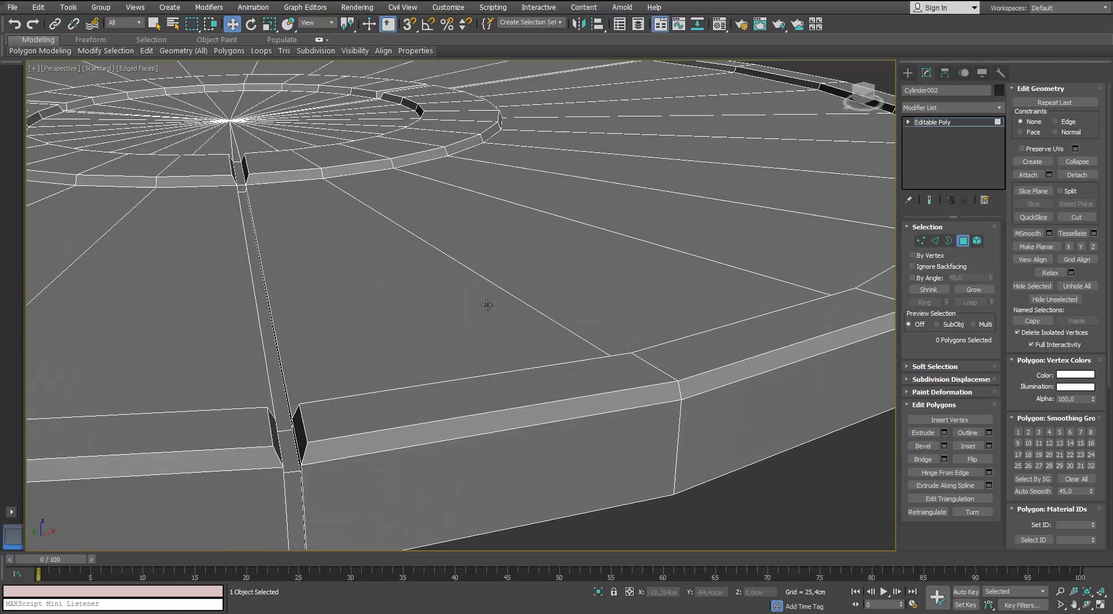
Step: Select the floor polygons of one radial groove where it meets the inner ring
{"action": "left_click", "coordinate": [272, 385]}
{"action": "middle_click_drag", "start_coordinate": [272, 299], "coordinate": [281, 311], "text": "alt"}
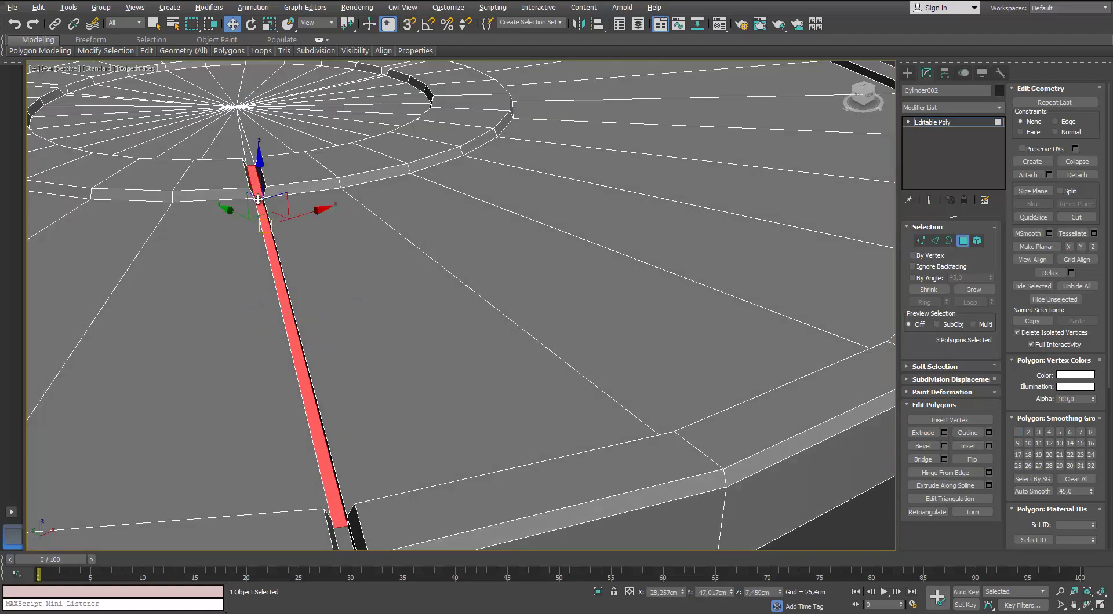
{"action": "scroll", "coordinate": [258, 199], "scroll_direction": "up", "scroll_amount": 3}
{"action": "middle_click_drag", "start_coordinate": [258, 200], "coordinate": [635, 400], "text": "alt"}
{"action": "scroll", "coordinate": [311, 308], "scroll_direction": "down", "scroll_amount": 4}
{"action": "scroll", "coordinate": [322, 279], "scroll_direction": "up", "scroll_amount": 4}
{"action": "left_click", "coordinate": [321, 265]}
{"action": "left_click", "coordinate": [321, 288], "text": "ctrl"}
Step: Check the radial groove's floor polygons out to the disc's rim and clear the polygon selection
{"action": "scroll", "coordinate": [322, 288], "scroll_direction": "down", "scroll_amount": 5}
{"action": "scroll", "coordinate": [355, 442], "scroll_direction": "up", "scroll_amount": 4}
{"action": "middle_click_drag", "start_coordinate": [635, 400], "coordinate": [432, 251]}
{"action": "middle_click_drag", "start_coordinate": [432, 250], "coordinate": [574, 471]}
{"action": "scroll", "coordinate": [437, 353], "scroll_direction": "up", "scroll_amount": 4}
{"action": "scroll", "coordinate": [579, 476], "scroll_direction": "up", "scroll_amount": 3}
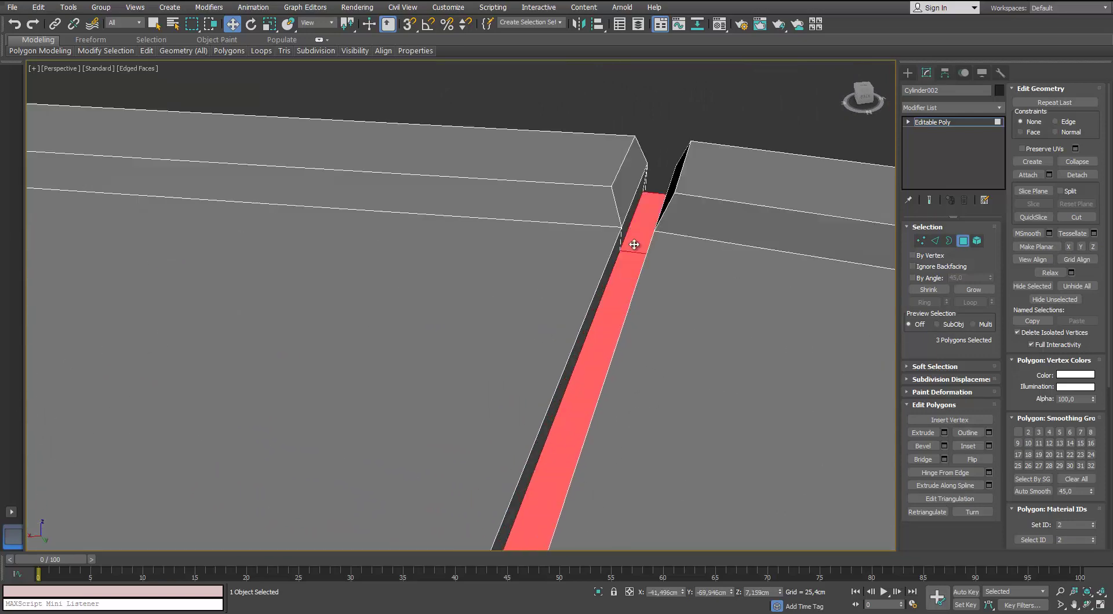
{"action": "scroll", "coordinate": [639, 181], "scroll_direction": "down", "scroll_amount": 8}
{"action": "scroll", "coordinate": [639, 181], "scroll_direction": "up", "scroll_amount": 4}
{"action": "middle_click_drag", "start_coordinate": [640, 181], "coordinate": [482, 265]}
{"action": "scroll", "coordinate": [537, 241], "scroll_direction": "up", "scroll_amount": 2}
{"action": "scroll", "coordinate": [537, 242], "scroll_direction": "down", "scroll_amount": 2}
{"action": "left_click", "coordinate": [684, 220]}
Step: Leave polygon editing and add an Unwrap UVW modifier to the low-poly disc
{"action": "left_click", "coordinate": [962, 241]}
{"action": "left_click", "coordinate": [998, 110]}
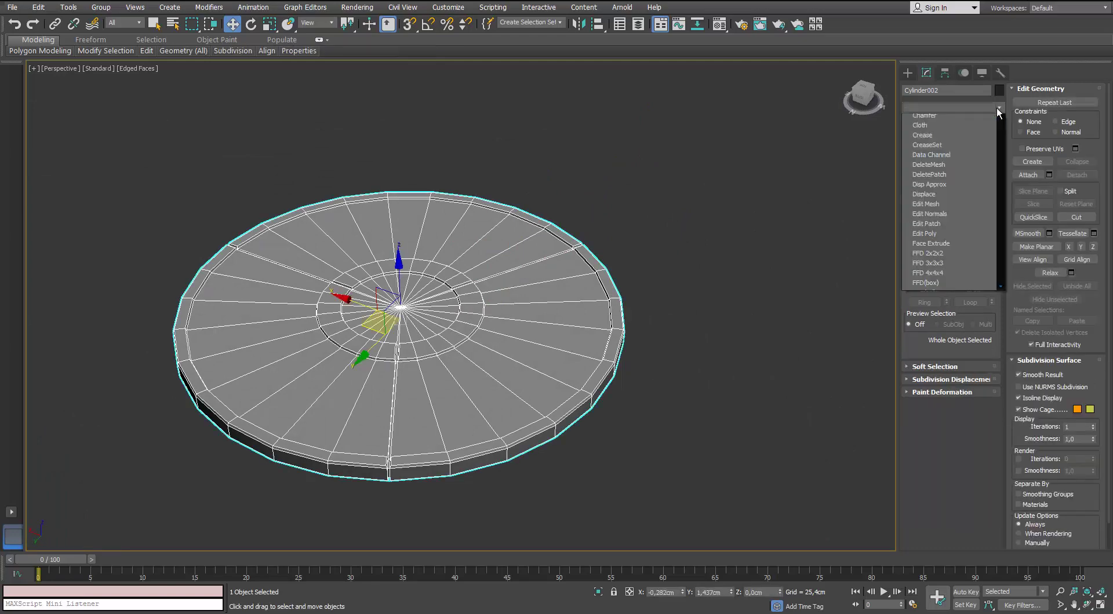
{"action": "key", "text": "u"}
{"action": "key", "text": "Return"}
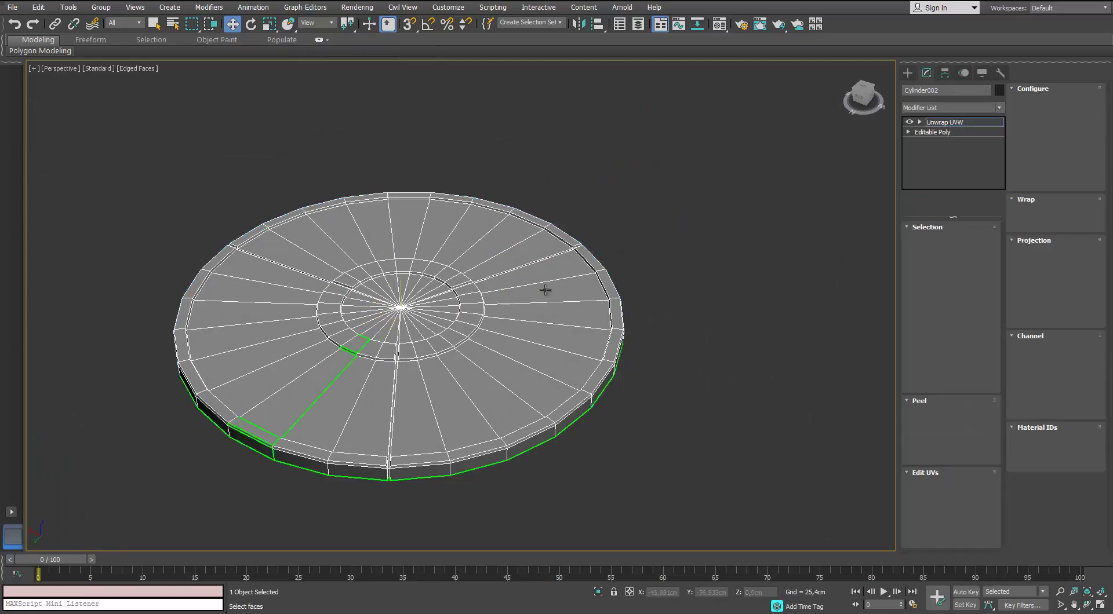
{"action": "middle_click_drag", "start_coordinate": [545, 291], "coordinate": [471, 285]}
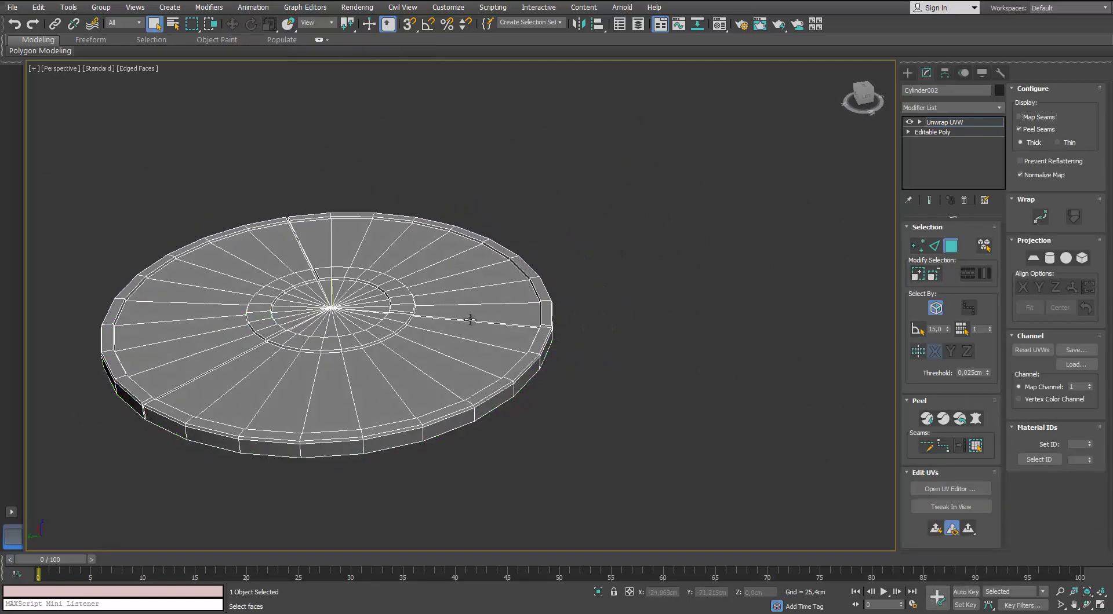
Step: Select all faces of the low-poly disc and open the UV editor with the model still in view
{"action": "left_click", "coordinate": [975, 447]}
{"action": "left_click", "coordinate": [951, 488]}
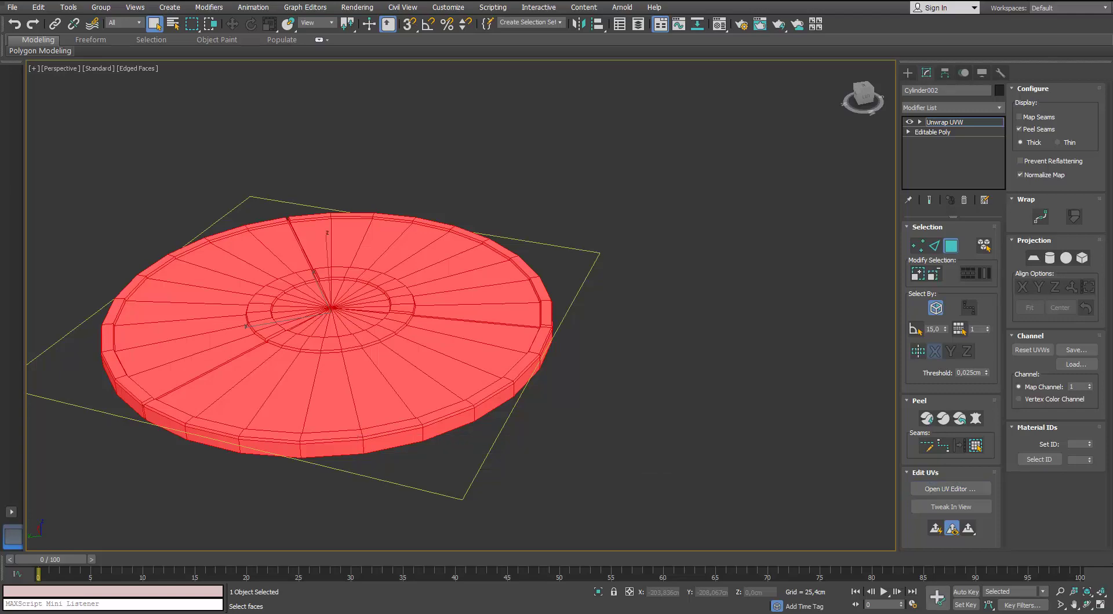
{"action": "left_click_drag", "start_coordinate": [722, 126], "coordinate": [750, 119]}
{"action": "middle_click_drag", "start_coordinate": [284, 293], "coordinate": [258, 289]}
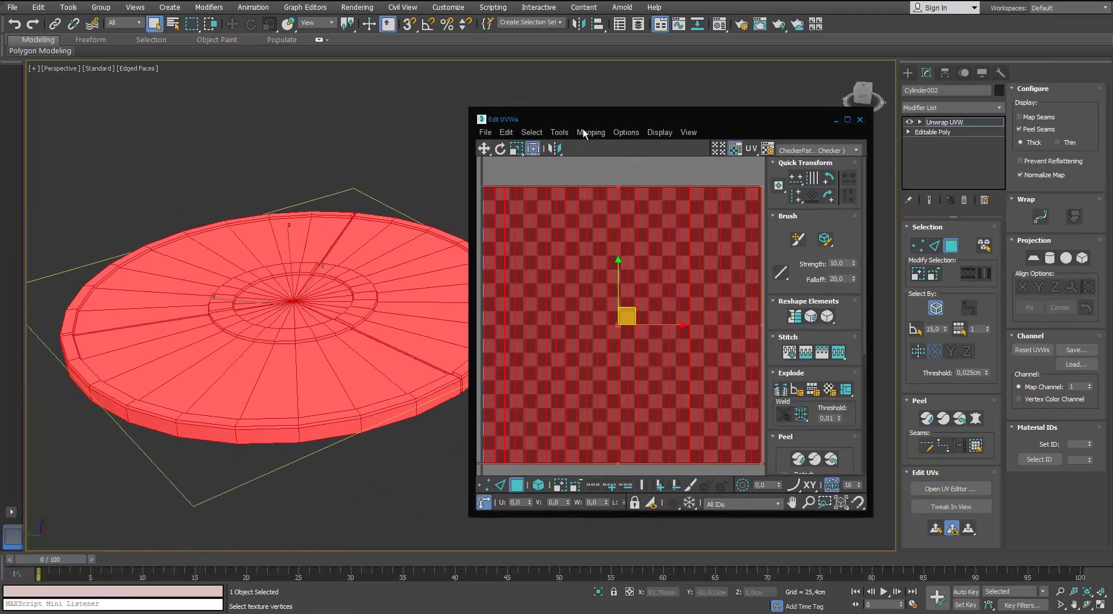
Step: Apply Normal Mapping to the disc's UVs with the Box Mapping option
{"action": "left_click", "coordinate": [584, 132]}
{"action": "left_click", "coordinate": [602, 163]}
{"action": "left_click", "coordinate": [69, 33]}
{"action": "left_click", "coordinate": [103, 76]}
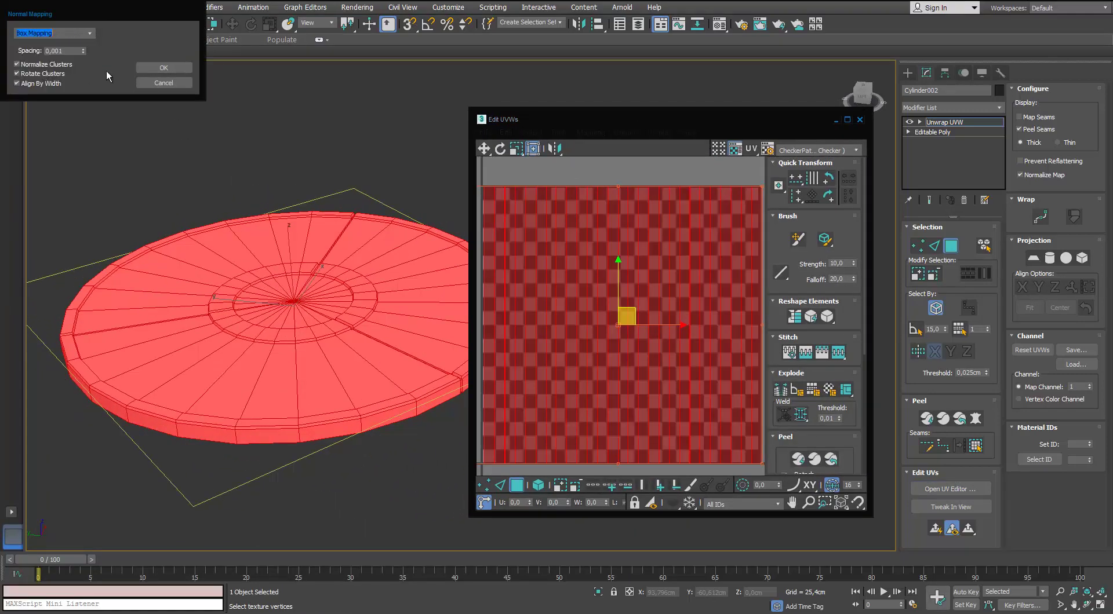
{"action": "left_click", "coordinate": [164, 68]}
Step: Enlarge the UV editor, pack the UV shells to fill the tile and clear the face selection
{"action": "scroll", "coordinate": [679, 281], "scroll_direction": "down", "scroll_amount": 3}
{"action": "left_click", "coordinate": [847, 120]}
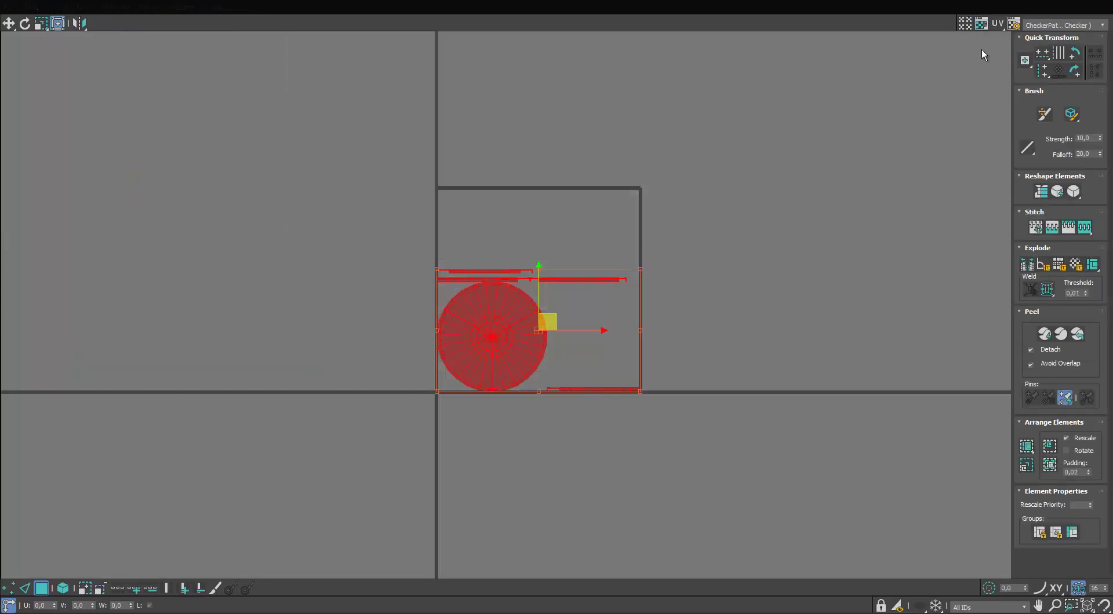
{"action": "left_click", "coordinate": [1027, 465]}
{"action": "scroll", "coordinate": [492, 245], "scroll_direction": "up", "scroll_amount": 6}
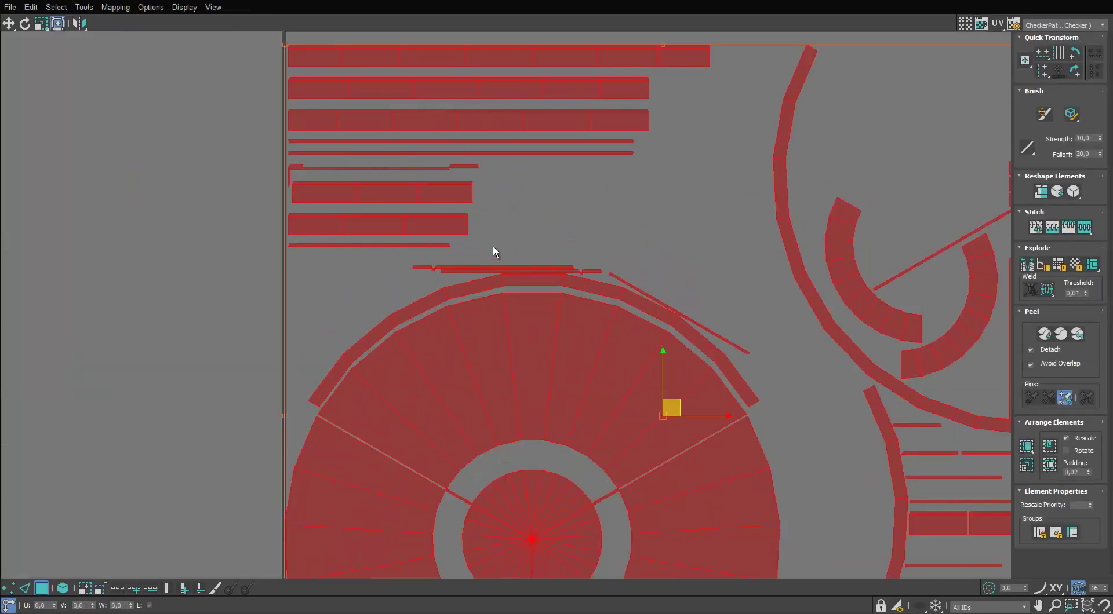
{"action": "scroll", "coordinate": [493, 246], "scroll_direction": "down", "scroll_amount": 4}
{"action": "scroll", "coordinate": [599, 298], "scroll_direction": "up", "scroll_amount": 2}
{"action": "left_click", "coordinate": [653, 402]}
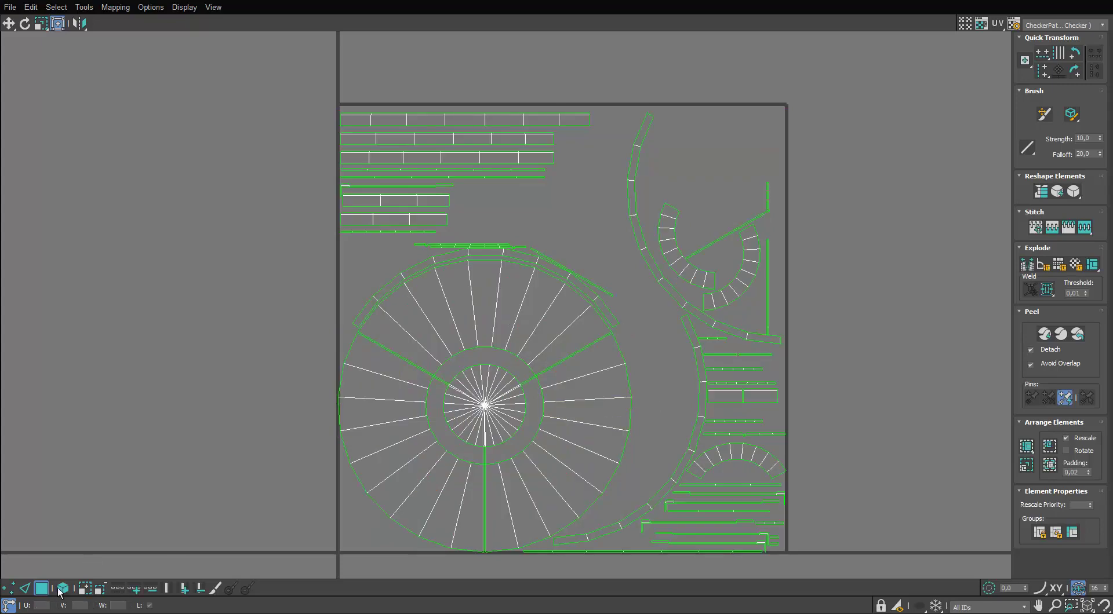
Step: Turn on selection by UV element and move the large round disc-face shells outside the UV tile
{"action": "left_click", "coordinate": [62, 589]}
{"action": "left_click", "coordinate": [499, 315]}
{"action": "left_click_drag", "start_coordinate": [499, 309], "coordinate": [195, 286]}
Step: Inspect the inner ring on the model, then move its three curved UV shells out of the tile beside the round shells
{"action": "left_click_drag", "start_coordinate": [654, 1], "coordinate": [718, 100]}
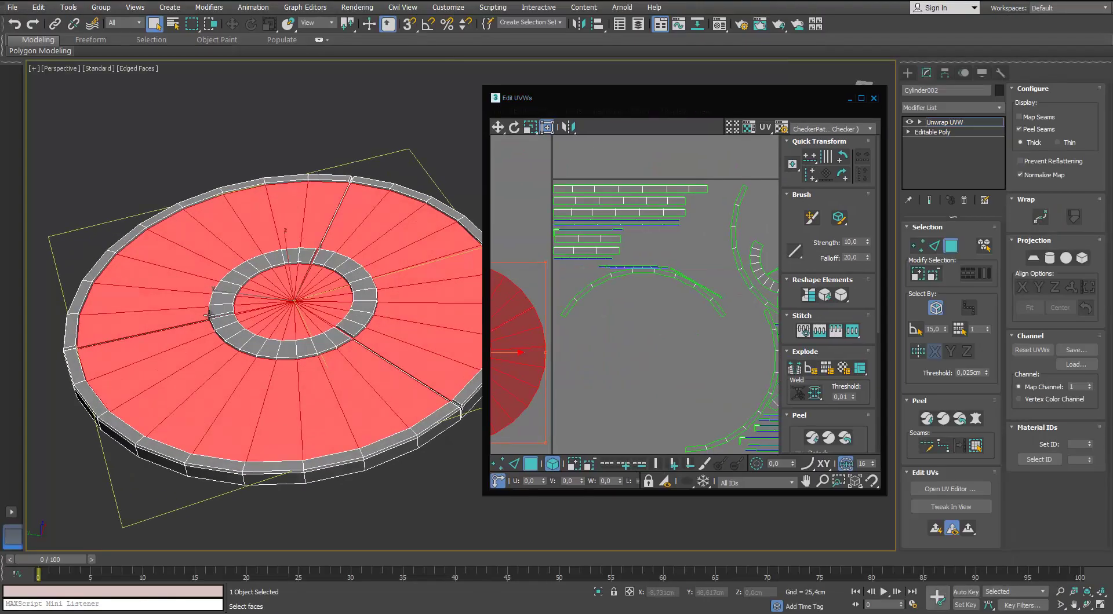
{"action": "scroll", "coordinate": [275, 305], "scroll_direction": "up", "scroll_amount": 5}
{"action": "middle_click_drag", "start_coordinate": [275, 305], "coordinate": [218, 323]}
{"action": "scroll", "coordinate": [219, 324], "scroll_direction": "down", "scroll_amount": 1}
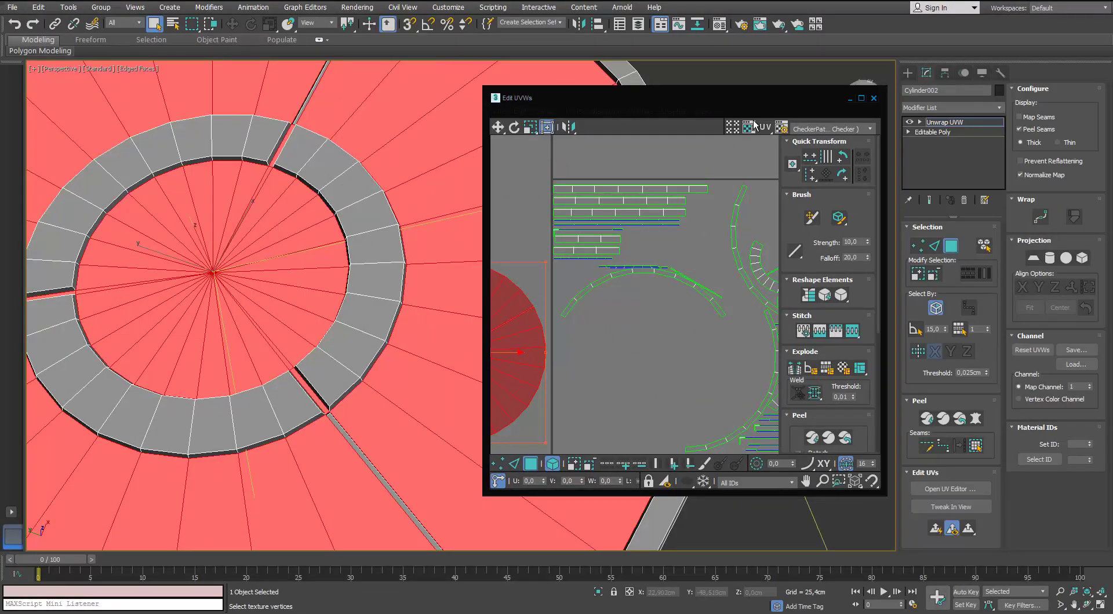
{"action": "double_click", "coordinate": [791, 99]}
{"action": "left_click", "coordinate": [769, 220]}
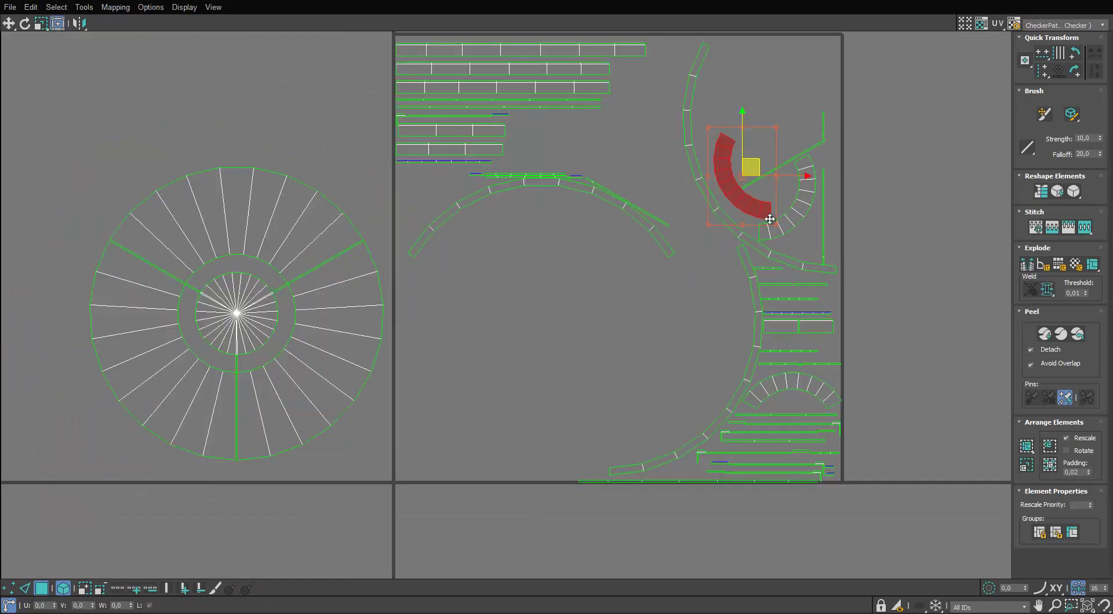
{"action": "left_click", "coordinate": [786, 219], "text": "ctrl"}
{"action": "left_click", "coordinate": [791, 386], "text": "ctrl"}
{"action": "scroll", "coordinate": [792, 383], "scroll_direction": "down", "scroll_amount": 4}
{"action": "left_click_drag", "start_coordinate": [797, 282], "coordinate": [360, 283]}
Step: Rotate one inner-ring arc shell into an upward-opening curve and place it beside the lowest arc shell
{"action": "scroll", "coordinate": [345, 308], "scroll_direction": "up", "scroll_amount": 5}
{"action": "key", "text": "e"}
{"action": "middle_click_drag", "start_coordinate": [354, 287], "coordinate": [386, 180]}
{"action": "key", "text": "w"}
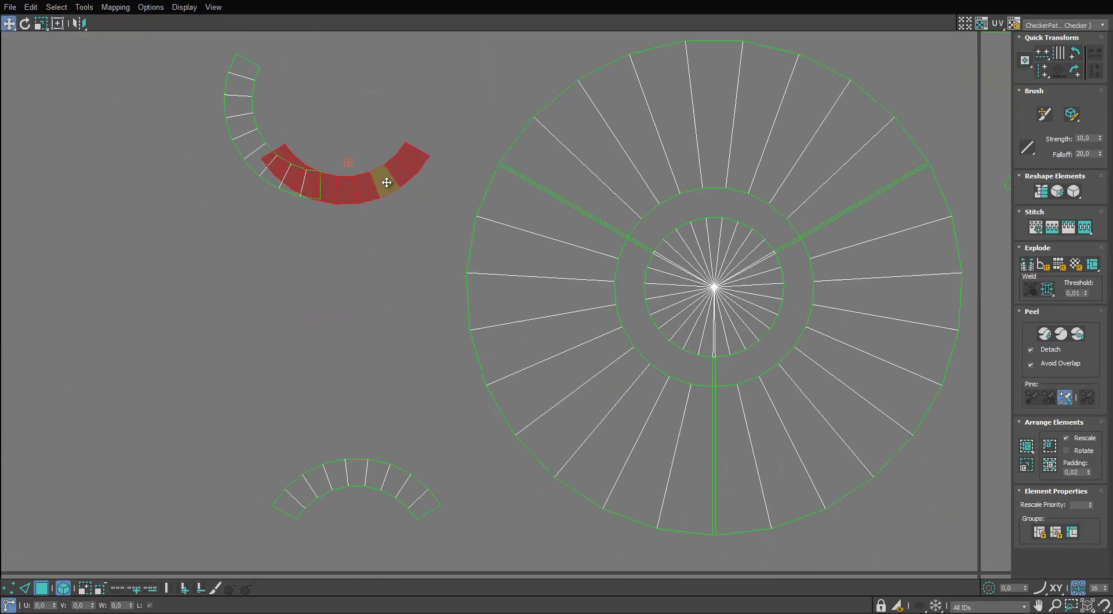
{"action": "left_click_drag", "start_coordinate": [387, 180], "coordinate": [390, 528]}
{"action": "middle_click_drag", "start_coordinate": [390, 529], "coordinate": [423, 351]}
{"action": "left_click_drag", "start_coordinate": [423, 352], "coordinate": [423, 360]}
Step: Turn the lowest inner-ring arc shell over to match the first and stack the two closely
{"action": "left_click", "coordinate": [418, 302]}
{"action": "key", "text": "e"}
{"action": "left_click_drag", "start_coordinate": [418, 301], "coordinate": [313, 336]}
{"action": "left_click_drag", "start_coordinate": [398, 337], "coordinate": [390, 318]}
{"action": "scroll", "coordinate": [390, 318], "scroll_direction": "down", "scroll_amount": 3}
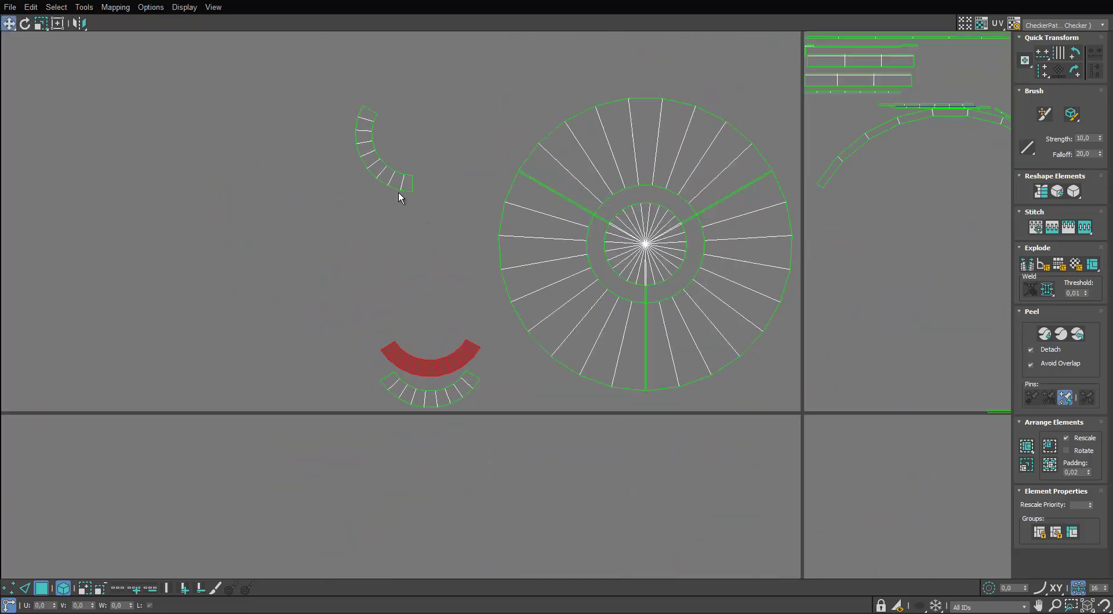
Step: Rotate the third inner-ring arc shell to the same orientation, stack it above the other two and clear the selection
{"action": "left_click", "coordinate": [396, 185]}
{"action": "left_click_drag", "start_coordinate": [450, 169], "coordinate": [452, 167]}
{"action": "key", "text": "w"}
{"action": "left_click_drag", "start_coordinate": [408, 159], "coordinate": [441, 326]}
{"action": "scroll", "coordinate": [442, 326], "scroll_direction": "up", "scroll_amount": 2}
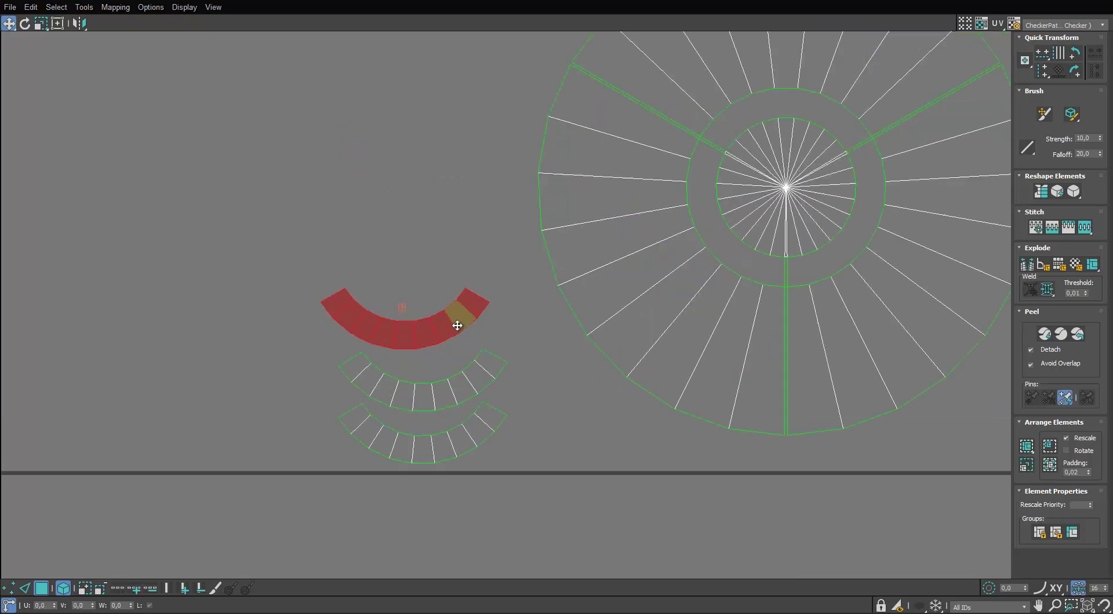
{"action": "left_click", "coordinate": [479, 247]}
Step: Move the three long outer-rim arc shells out of the UV tile and check their faces on the disc model
{"action": "scroll", "coordinate": [479, 247], "scroll_direction": "down", "scroll_amount": 4}
{"action": "middle_click_drag", "start_coordinate": [787, 149], "coordinate": [566, 248]}
{"action": "scroll", "coordinate": [566, 249], "scroll_direction": "up", "scroll_amount": 3}
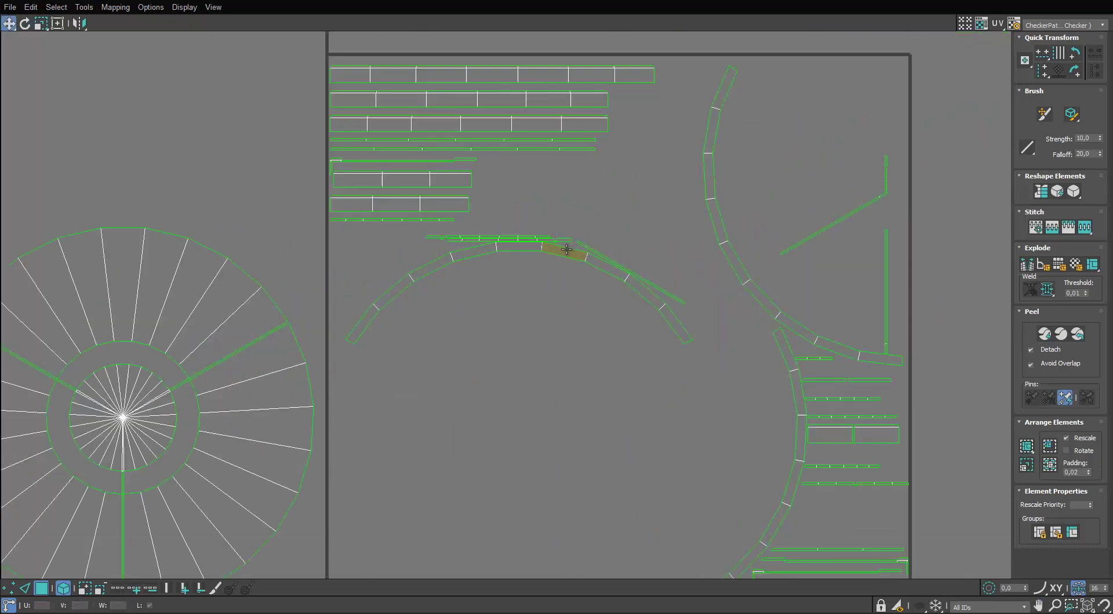
{"action": "left_click", "coordinate": [566, 249]}
{"action": "left_click_drag", "start_coordinate": [765, 183], "coordinate": [664, 242], "text": "ctrl"}
{"action": "middle_click_drag", "start_coordinate": [788, 367], "coordinate": [742, 282]}
{"action": "scroll", "coordinate": [741, 283], "scroll_direction": "down", "scroll_amount": 3}
{"action": "left_click_drag", "start_coordinate": [742, 282], "coordinate": [284, 244]}
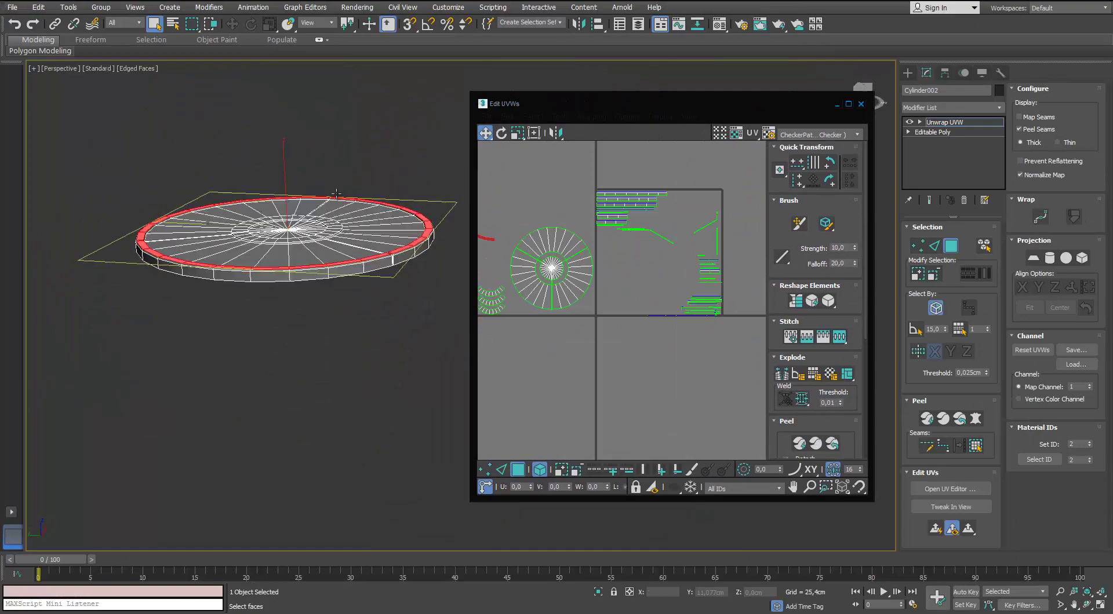
{"action": "scroll", "coordinate": [304, 219], "scroll_direction": "up", "scroll_amount": 4}
{"action": "middle_click_drag", "start_coordinate": [302, 222], "coordinate": [325, 154], "text": "alt"}
{"action": "scroll", "coordinate": [319, 272], "scroll_direction": "down", "scroll_amount": 2}
{"action": "double_click", "coordinate": [689, 102]}
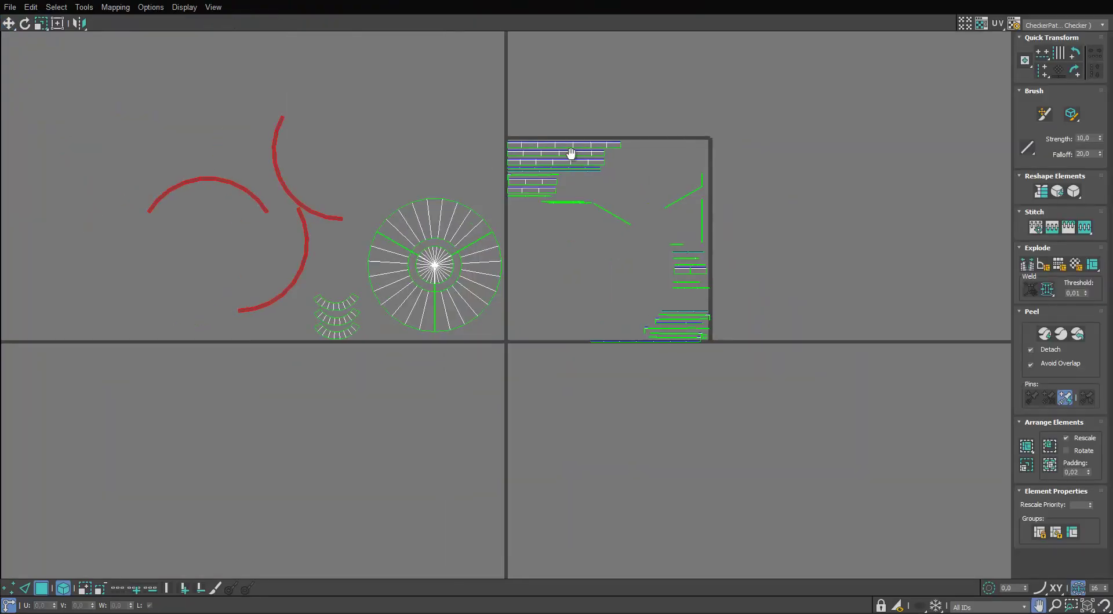
Step: Place one outer-rim arc shell along the lower-left edge of the round disc shell and rotate it to follow the curve
{"action": "scroll", "coordinate": [489, 253], "scroll_direction": "up", "scroll_amount": 3}
{"action": "left_click", "coordinate": [493, 254]}
{"action": "mouse_move", "coordinate": [491, 242]}
{"action": "left_mouse_down"}
{"action": "mouse_move", "coordinate": [506, 251]}
{"action": "mouse_move", "coordinate": [447, 469]}
{"action": "mouse_move", "coordinate": [695, 443]}
{"action": "left_mouse_up"}
{"action": "scroll", "coordinate": [660, 312], "scroll_direction": "up", "scroll_amount": 2}
{"action": "middle_click_drag", "start_coordinate": [659, 311], "coordinate": [495, 300]}
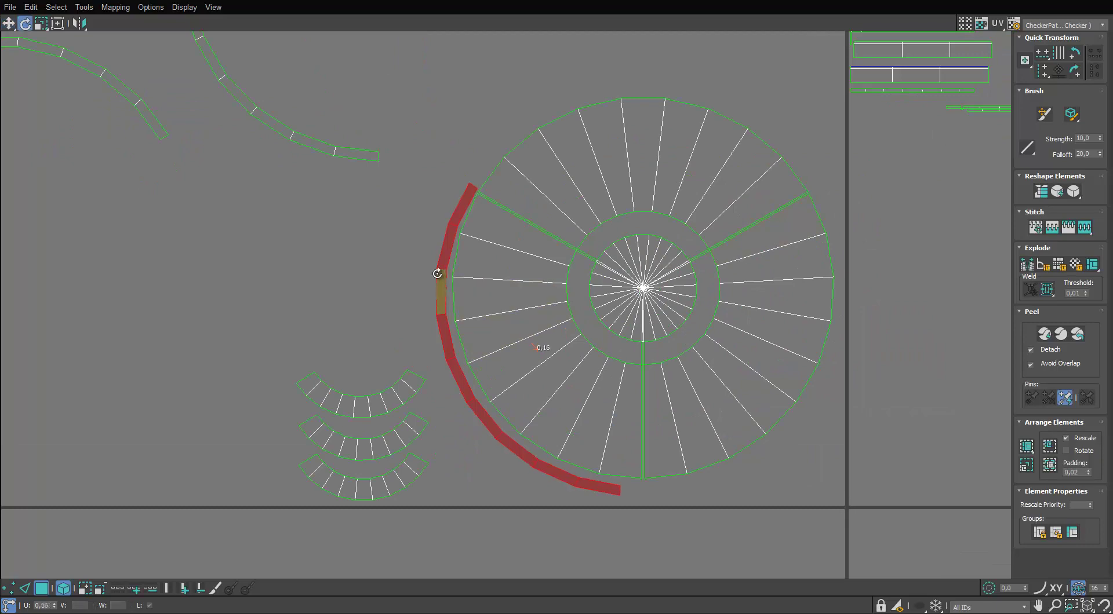
{"action": "left_click_drag", "start_coordinate": [441, 290], "coordinate": [442, 290]}
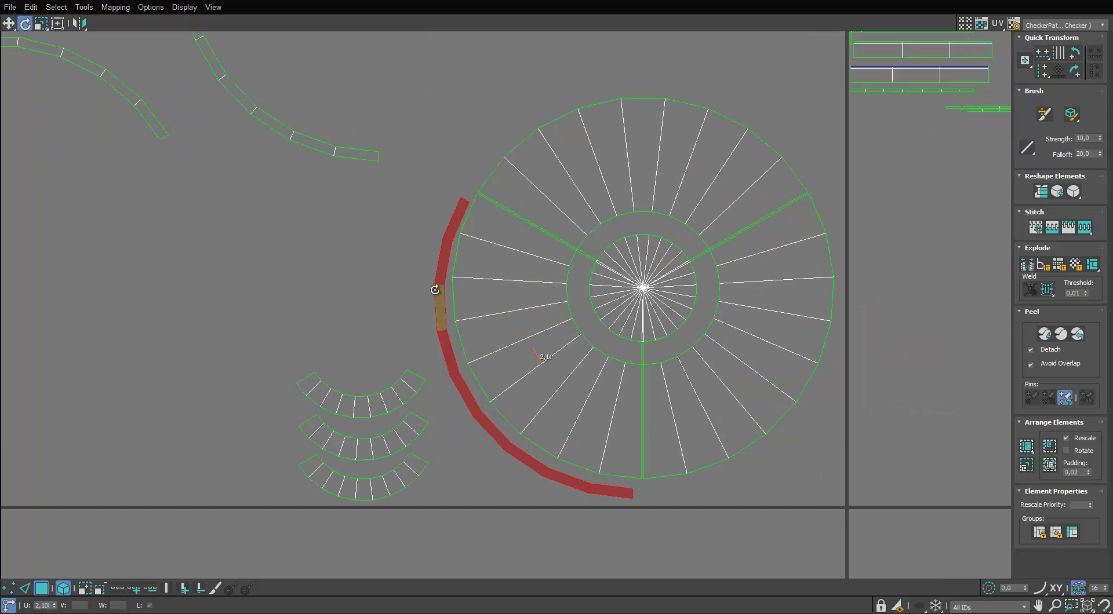
Step: Rotate a second outer-rim arc shell and position it along the upper edge of the round disc shell
{"action": "left_click_drag", "start_coordinate": [372, 155], "coordinate": [344, 168]}
{"action": "scroll", "coordinate": [344, 168], "scroll_direction": "down", "scroll_amount": 2}
{"action": "middle_click_drag", "start_coordinate": [344, 168], "coordinate": [272, 171]}
{"action": "scroll", "coordinate": [272, 171], "scroll_direction": "down", "scroll_amount": 3}
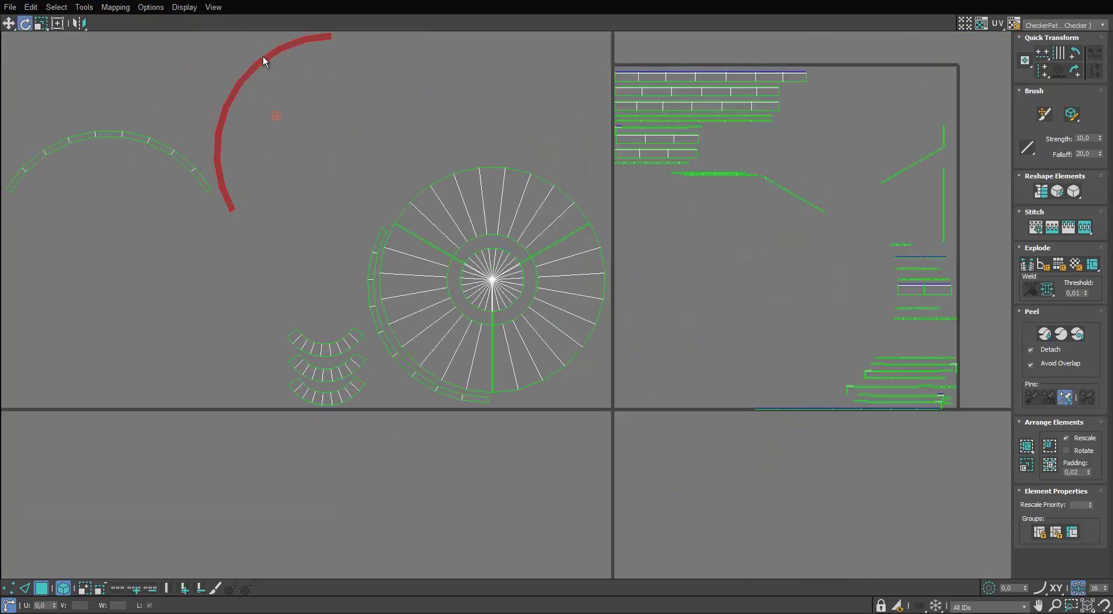
{"action": "left_click_drag", "start_coordinate": [265, 58], "coordinate": [572, 187]}
{"action": "key", "text": "w"}
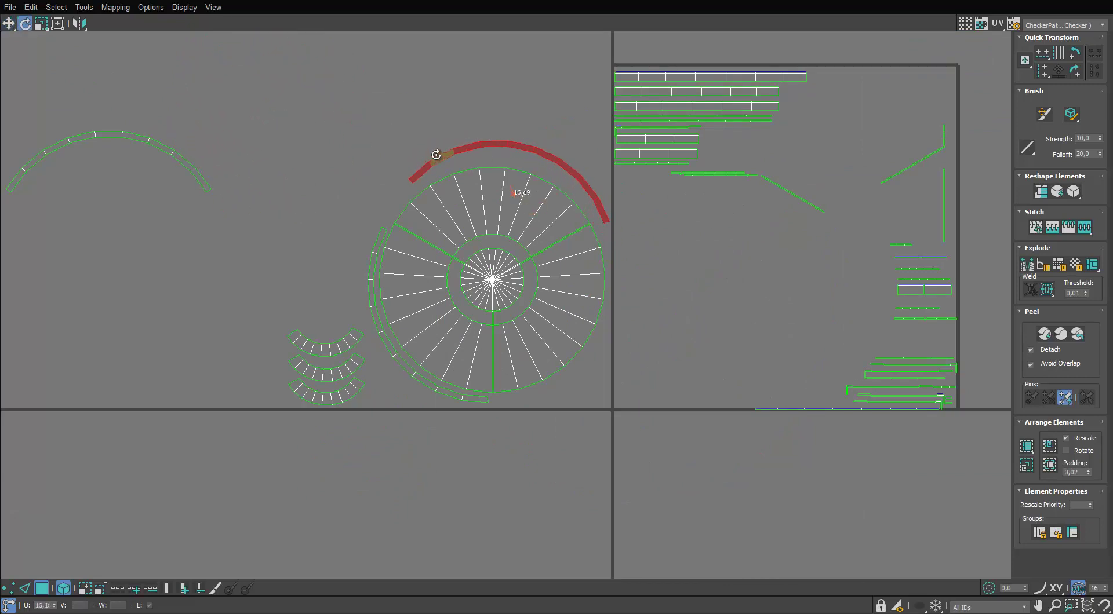
{"action": "left_click_drag", "start_coordinate": [504, 150], "coordinate": [514, 156]}
{"action": "key", "text": "w"}
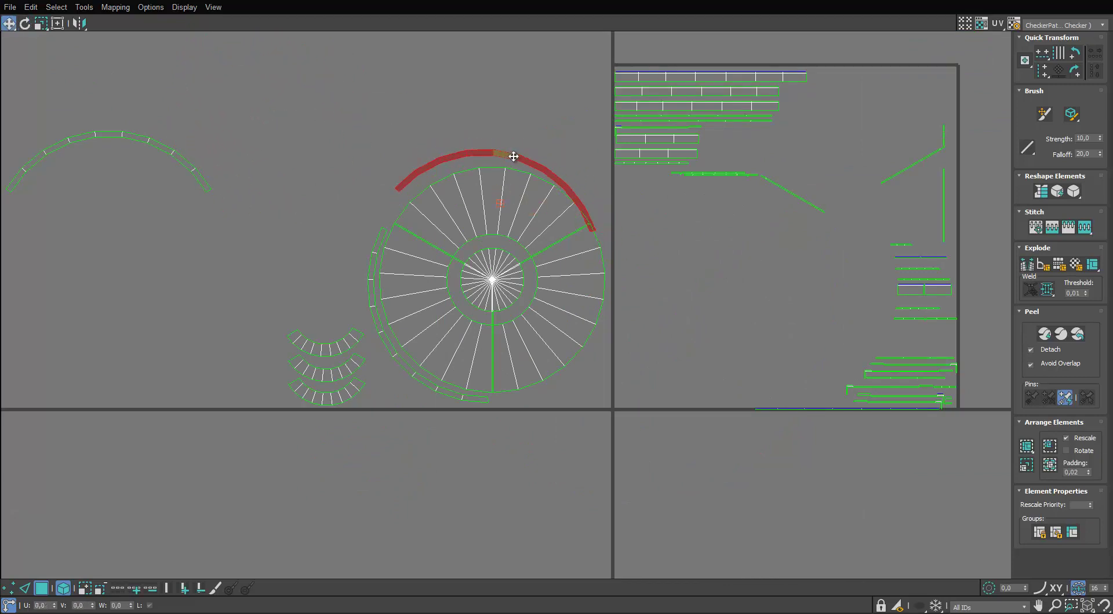
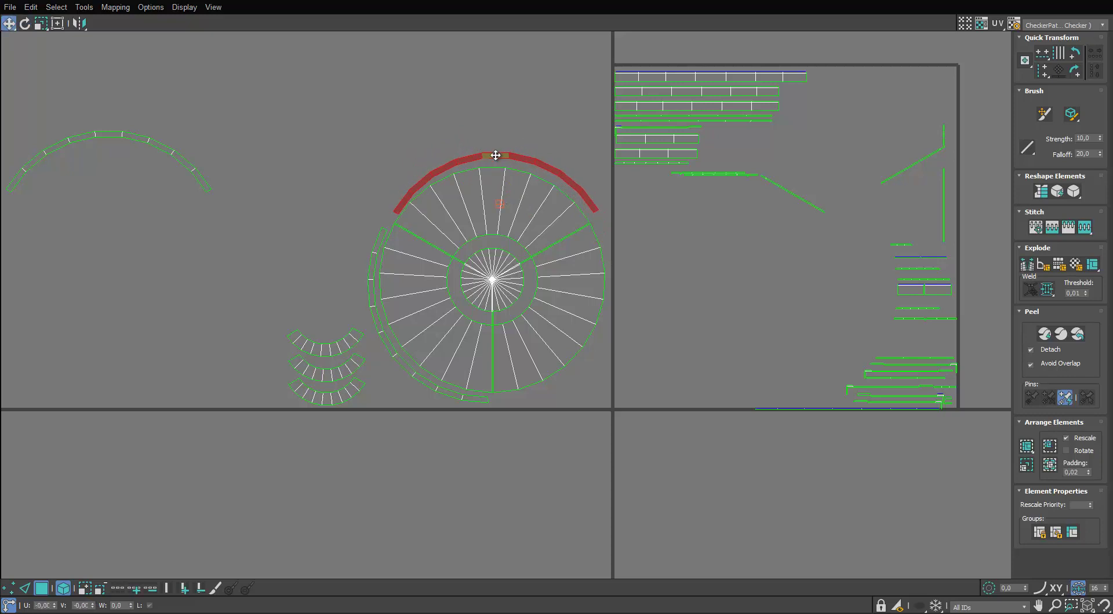
Step: Rotate the remaining arc-shaped UV shell and fit it around the open side of the segmented disc shell
{"action": "left_click", "coordinate": [207, 186]}
{"action": "key", "text": "e"}
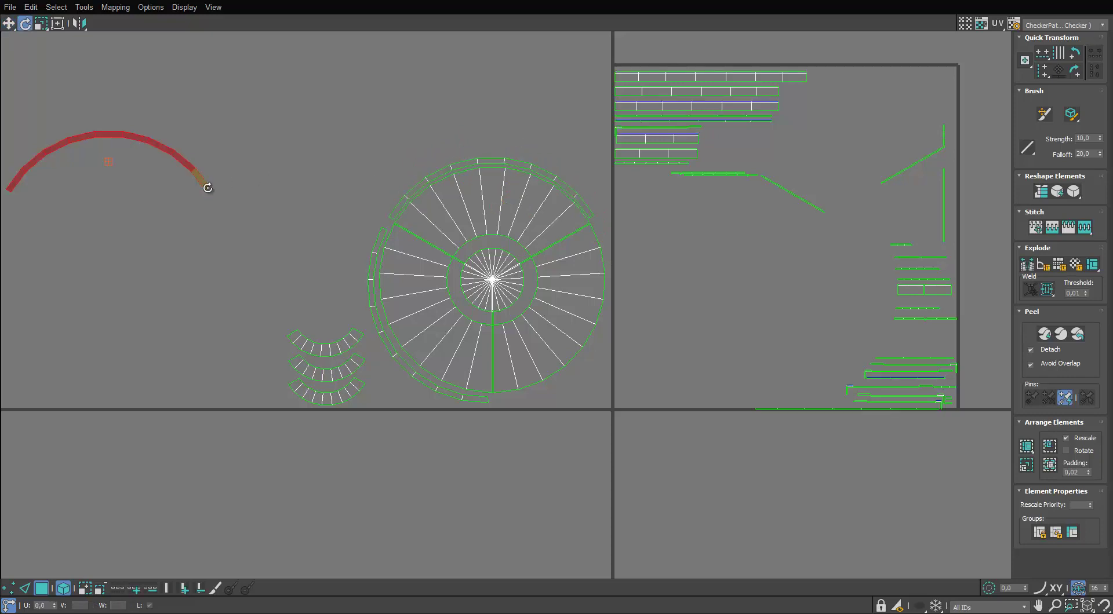
{"action": "left_click_drag", "start_coordinate": [203, 189], "coordinate": [132, 226]}
{"action": "left_click_drag", "start_coordinate": [133, 174], "coordinate": [609, 335]}
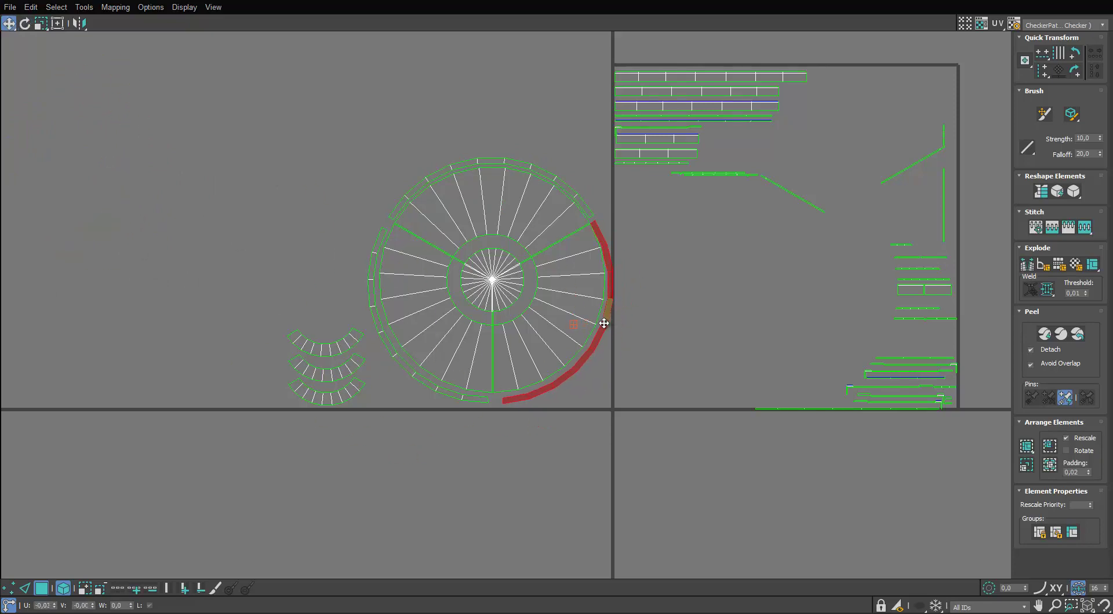
{"action": "scroll", "coordinate": [602, 323], "scroll_direction": "up", "scroll_amount": 3}
{"action": "key", "text": "e"}
{"action": "left_click_drag", "start_coordinate": [599, 241], "coordinate": [606, 267]}
{"action": "key", "text": "w"}
{"action": "left_click", "coordinate": [636, 336]}
Step: Stitch the adjoining rim segments onto the right end of the uppermost rectangular strip
{"action": "scroll", "coordinate": [579, 368], "scroll_direction": "down", "scroll_amount": 3}
{"action": "middle_click_drag", "start_coordinate": [681, 281], "coordinate": [532, 307]}
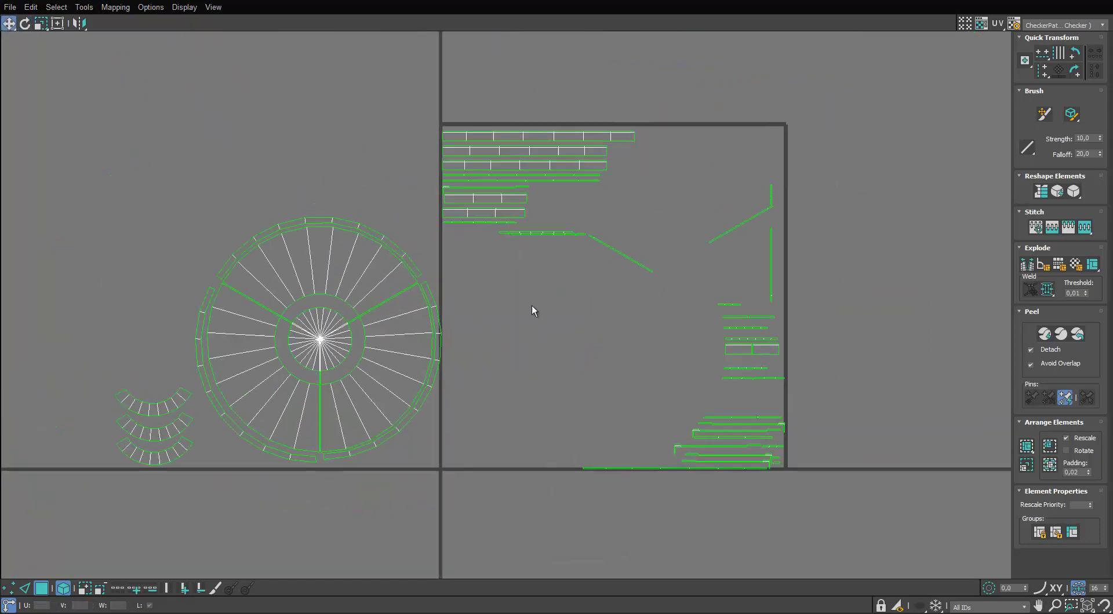
{"action": "left_click_drag", "start_coordinate": [695, 0], "coordinate": [778, 74]}
{"action": "scroll", "coordinate": [419, 316], "scroll_direction": "up", "scroll_amount": 4}
{"action": "middle_click_drag", "start_coordinate": [419, 315], "coordinate": [310, 364], "text": "alt"}
{"action": "left_click", "coordinate": [913, 74]}
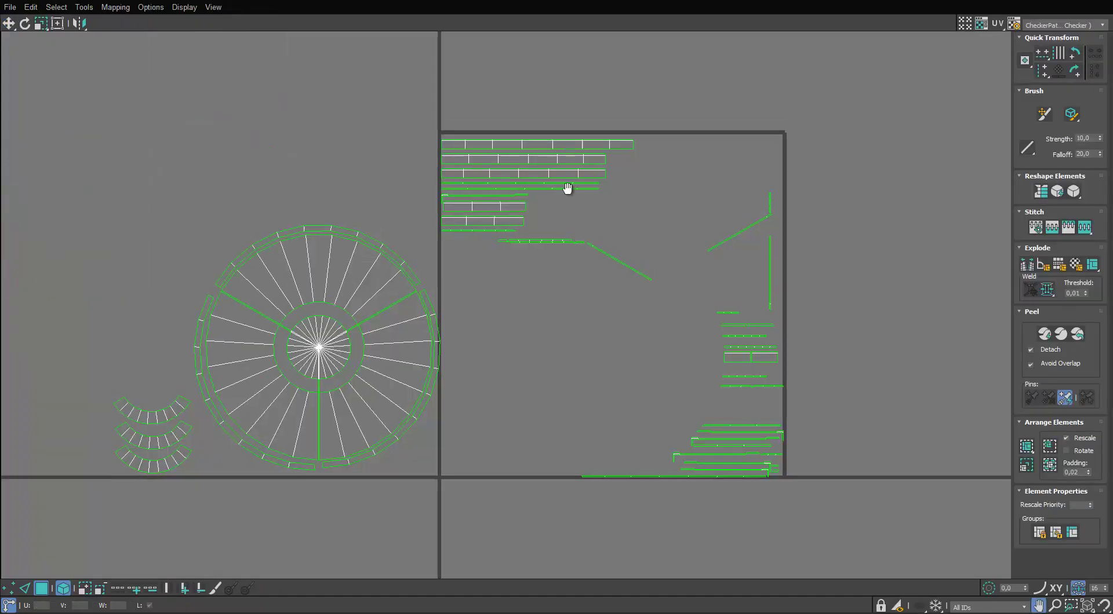
{"action": "scroll", "coordinate": [714, 204], "scroll_direction": "up", "scroll_amount": 5}
{"action": "key", "text": "s"}
{"action": "scroll", "coordinate": [728, 204], "scroll_direction": "down", "scroll_amount": 5}
{"action": "middle_click_drag", "start_coordinate": [815, 211], "coordinate": [673, 208]}
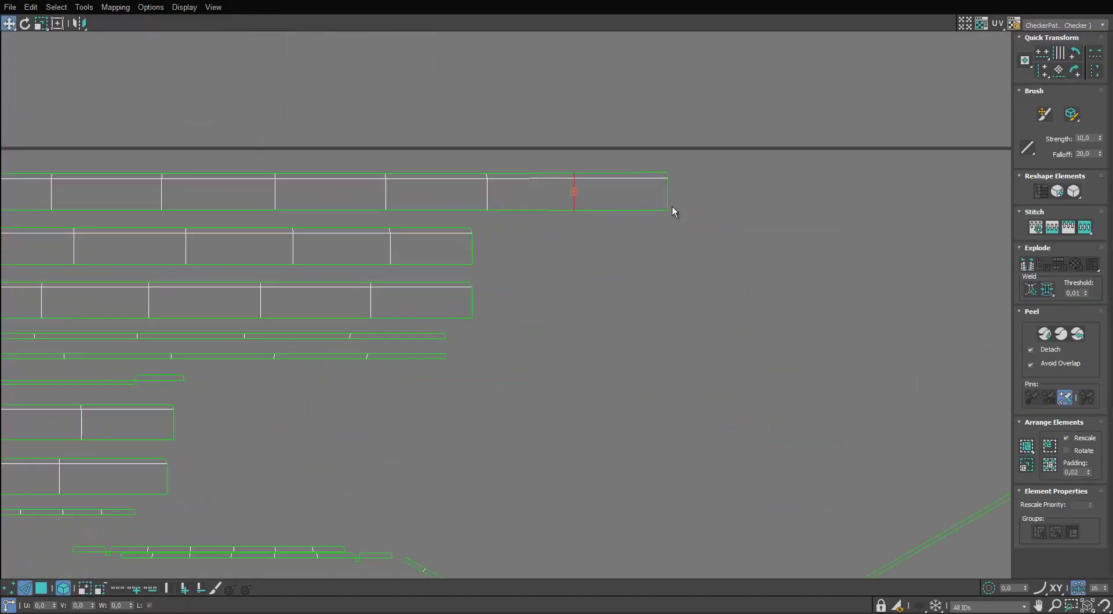
Step: Try to stitch another shell onto the outer right edge of the uppermost strip
{"action": "left_click", "coordinate": [668, 197]}
{"action": "key", "text": "s"}
{"action": "scroll", "coordinate": [577, 215], "scroll_direction": "down", "scroll_amount": 4}
{"action": "scroll", "coordinate": [585, 213], "scroll_direction": "up", "scroll_amount": 4}
{"action": "key", "text": "ctrl+z"}
{"action": "scroll", "coordinate": [588, 210], "scroll_direction": "up", "scroll_amount": 1}
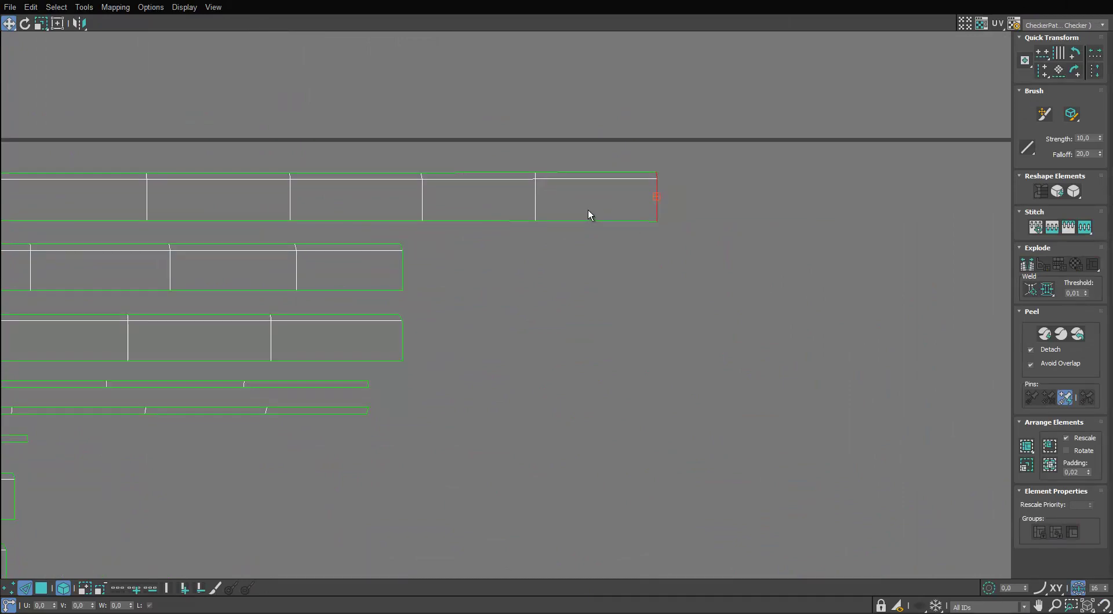
Step: Stitch the adjoining rim segment and thin slot faces onto the left end of the uppermost strip
{"action": "scroll", "coordinate": [588, 210], "scroll_direction": "down", "scroll_amount": 5}
{"action": "scroll", "coordinate": [383, 223], "scroll_direction": "up", "scroll_amount": 4}
{"action": "left_click", "coordinate": [361, 227]}
{"action": "key", "text": "s"}
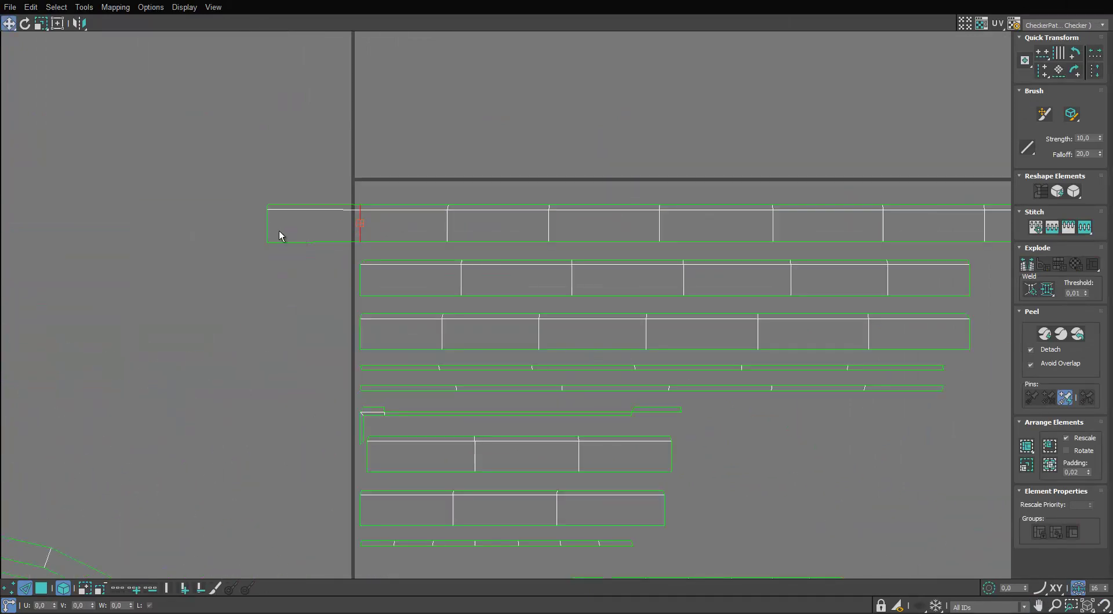
{"action": "key", "text": "s"}
{"action": "scroll", "coordinate": [266, 229], "scroll_direction": "down", "scroll_amount": 4}
Step: Examine the rim corner beside the disc's slot in the perspective view against the stitched strip's edges
{"action": "left_click_drag", "start_coordinate": [521, 2], "coordinate": [755, 71]}
{"action": "scroll", "coordinate": [456, 285], "scroll_direction": "down", "scroll_amount": 1}
{"action": "middle_click_drag", "start_coordinate": [620, 255], "coordinate": [785, 211]}
{"action": "scroll", "coordinate": [785, 211], "scroll_direction": "up", "scroll_amount": 2}
{"action": "left_click_drag", "start_coordinate": [694, 194], "coordinate": [599, 273]}
{"action": "middle_click_drag", "start_coordinate": [255, 301], "coordinate": [344, 313], "text": "alt"}
{"action": "scroll", "coordinate": [345, 313], "scroll_direction": "down", "scroll_amount": 3}
{"action": "scroll", "coordinate": [290, 335], "scroll_direction": "up", "scroll_amount": 8}
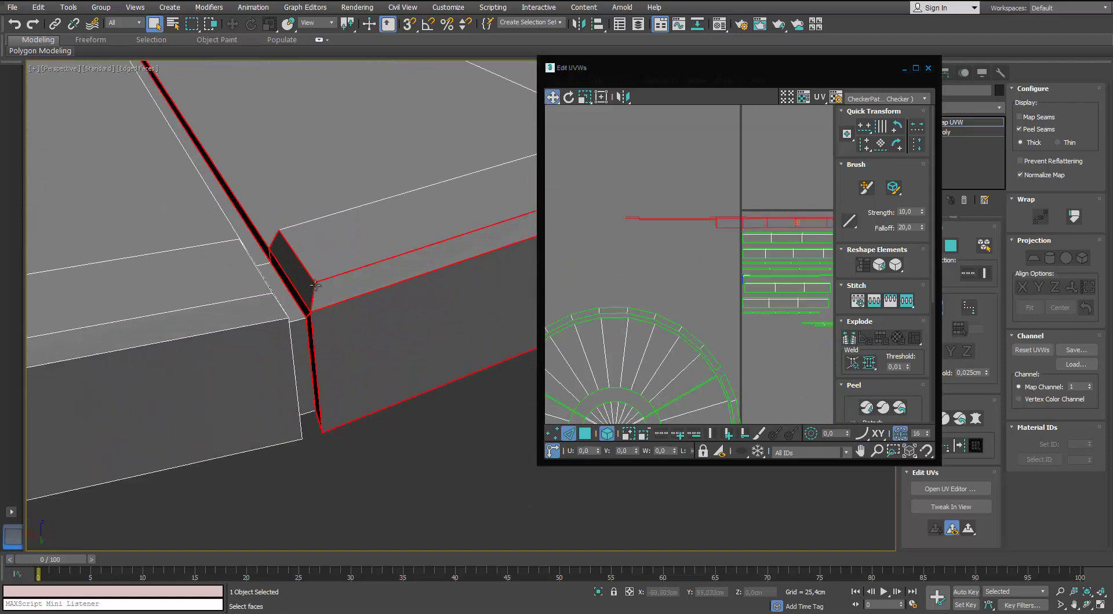
{"action": "scroll", "coordinate": [310, 268], "scroll_direction": "down", "scroll_amount": 1}
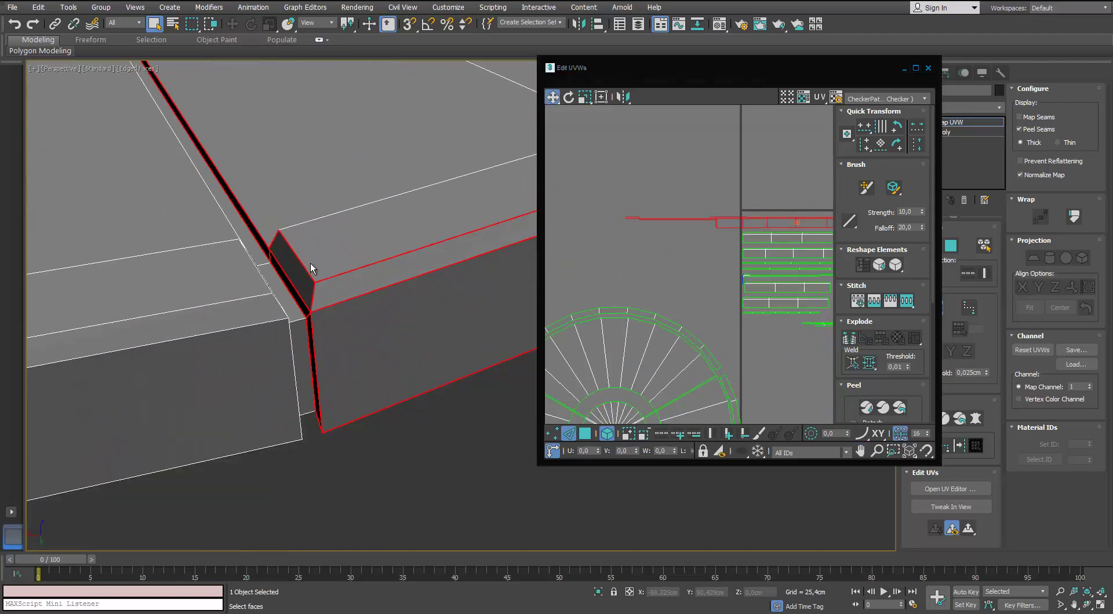
Step: Turn off element selection and select the end face of the uppermost strip to locate it on the disc's rim
{"action": "left_click", "coordinate": [604, 438]}
{"action": "left_click", "coordinate": [588, 436]}
{"action": "left_click_drag", "start_coordinate": [721, 169], "coordinate": [722, 262]}
{"action": "middle_click_drag", "start_coordinate": [726, 234], "coordinate": [721, 233]}
{"action": "scroll", "coordinate": [348, 260], "scroll_direction": "down", "scroll_amount": 6}
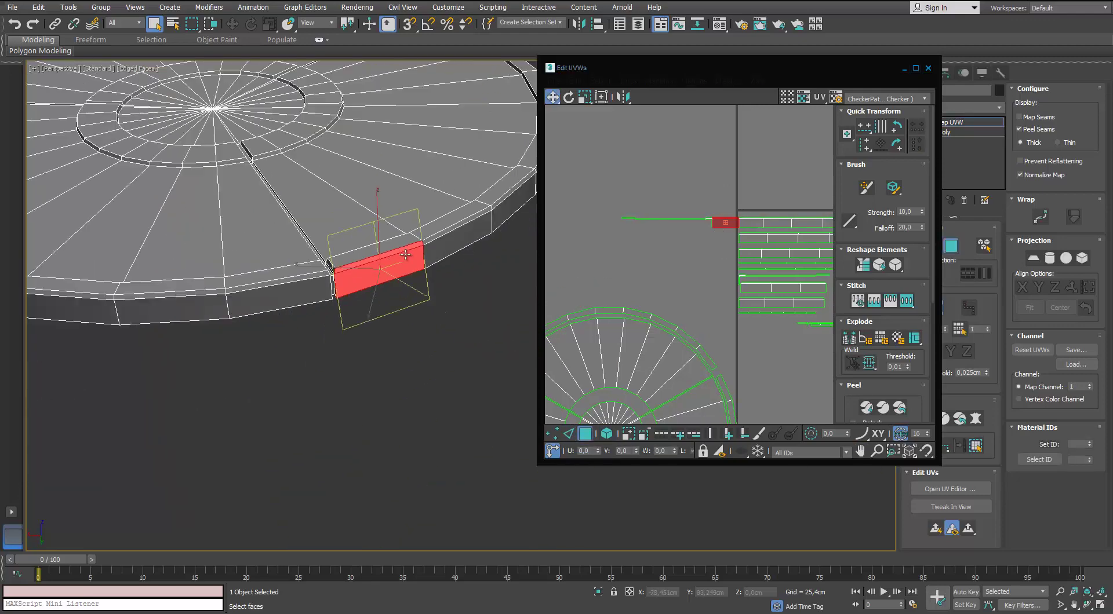
{"action": "middle_click_drag", "start_coordinate": [406, 254], "coordinate": [374, 239], "text": "alt"}
{"action": "scroll", "coordinate": [690, 224], "scroll_direction": "up", "scroll_amount": 3}
{"action": "scroll", "coordinate": [691, 224], "scroll_direction": "down", "scroll_amount": 6}
{"action": "middle_click_drag", "start_coordinate": [690, 224], "coordinate": [709, 222]}
{"action": "middle_click_drag", "start_coordinate": [509, 280], "coordinate": [483, 291], "text": "alt"}
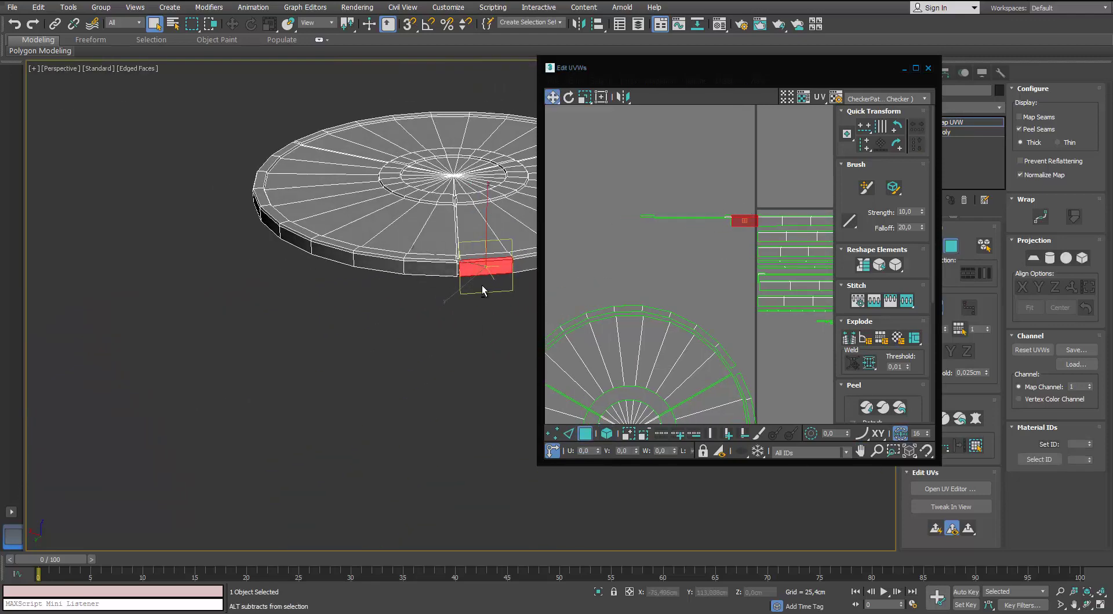
Step: Select the thin slot-side faces attached to the strip's left end and break them off as a separate shell
{"action": "middle_click_drag", "start_coordinate": [730, 211], "coordinate": [711, 214]}
{"action": "scroll", "coordinate": [710, 215], "scroll_direction": "up", "scroll_amount": 5}
{"action": "left_click_drag", "start_coordinate": [711, 215], "coordinate": [696, 243]}
{"action": "scroll", "coordinate": [501, 276], "scroll_direction": "up", "scroll_amount": 5}
{"action": "middle_click_drag", "start_coordinate": [400, 241], "coordinate": [452, 255], "text": "alt"}
{"action": "scroll", "coordinate": [500, 277], "scroll_direction": "up", "scroll_amount": 5}
{"action": "left_click", "coordinate": [714, 238], "text": "ctrl"}
{"action": "right_click", "coordinate": [703, 226]}
{"action": "left_click", "coordinate": [714, 239]}
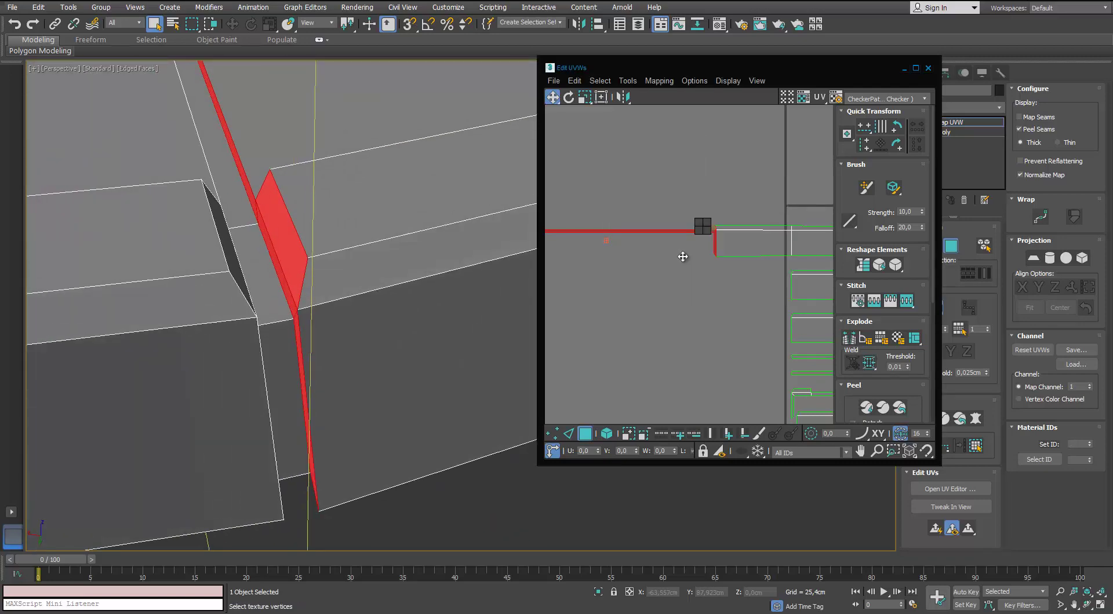
Step: Move the detached slot-side shell away and place the completed first rim strip above the UV tile
{"action": "left_click", "coordinate": [921, 69]}
{"action": "scroll", "coordinate": [658, 184], "scroll_direction": "down", "scroll_amount": 4}
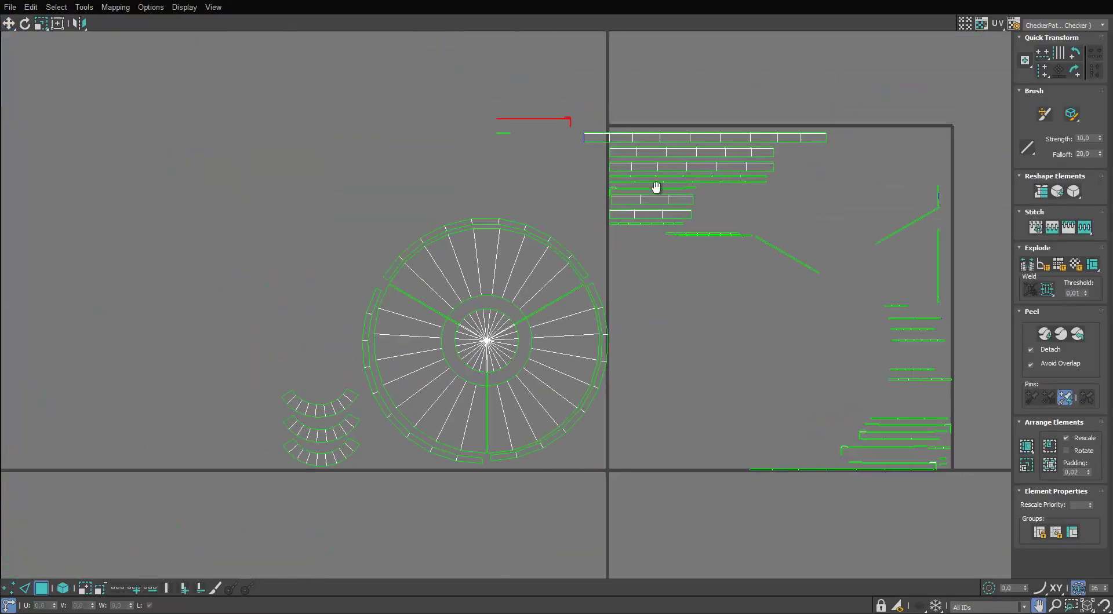
{"action": "scroll", "coordinate": [581, 250], "scroll_direction": "up", "scroll_amount": 5}
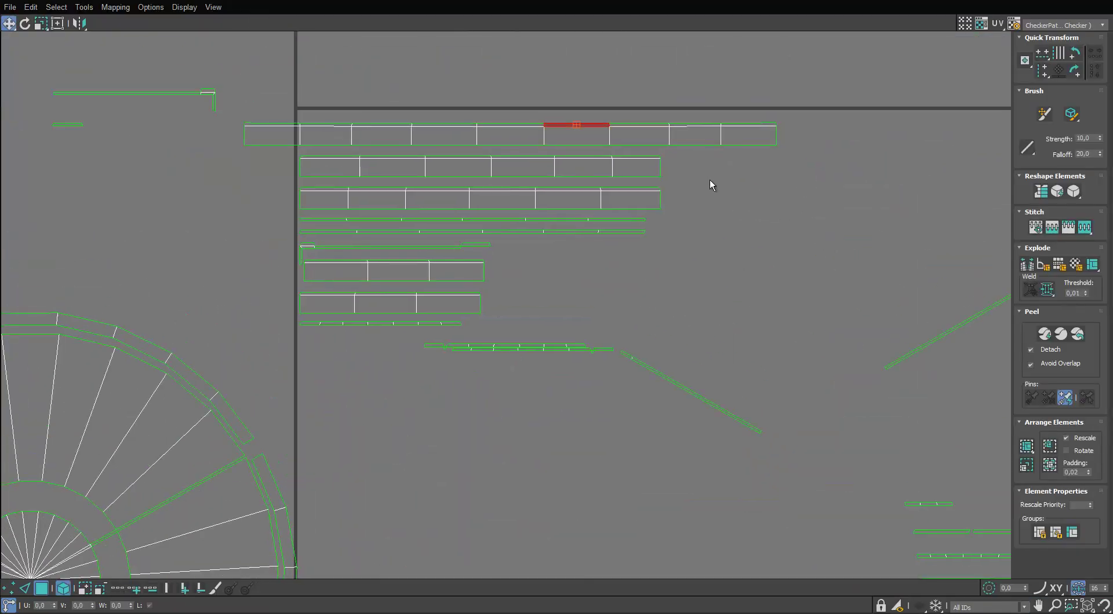
{"action": "left_click_drag", "start_coordinate": [677, 130], "coordinate": [743, 67]}
Step: Stitch the matching three-segment rim shell onto the right end of the second strip, undoing the extra thin-shell stitch
{"action": "left_click", "coordinate": [605, 166]}
{"action": "key", "text": "2"}
{"action": "left_click", "coordinate": [659, 164]}
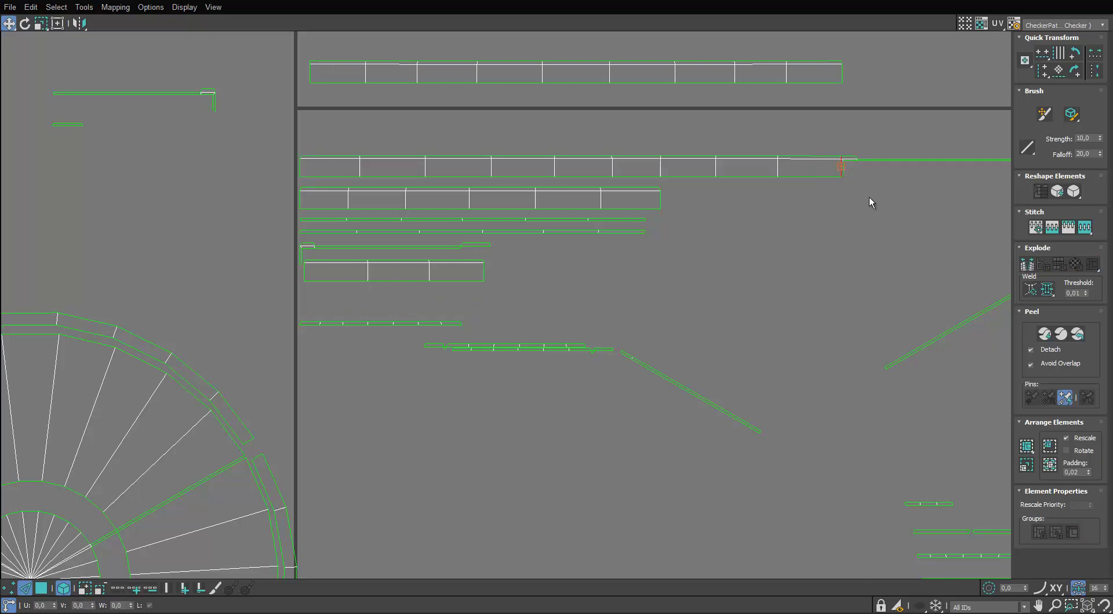
{"action": "middle_click_drag", "start_coordinate": [870, 198], "coordinate": [862, 201]}
{"action": "key", "text": "ctrl+z"}
{"action": "left_click", "coordinate": [295, 174]}
{"action": "key", "text": "s"}
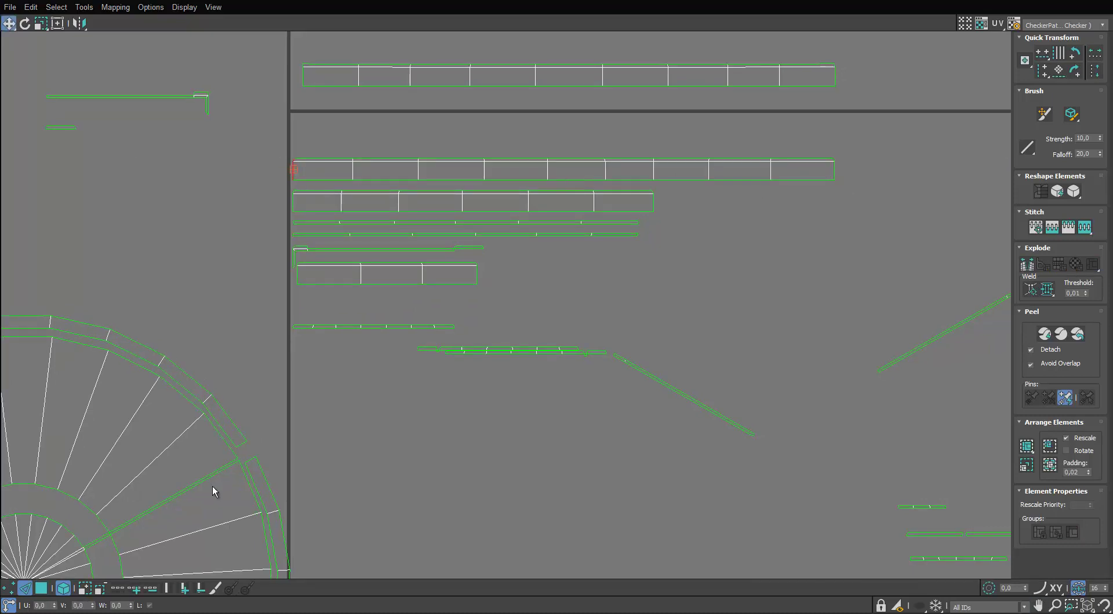
Step: Move the completed second rim strip above the UV tile next to the first one
{"action": "key", "text": "3"}
{"action": "left_click", "coordinate": [723, 171]}
{"action": "middle_click_drag", "start_coordinate": [724, 172], "coordinate": [700, 290]}
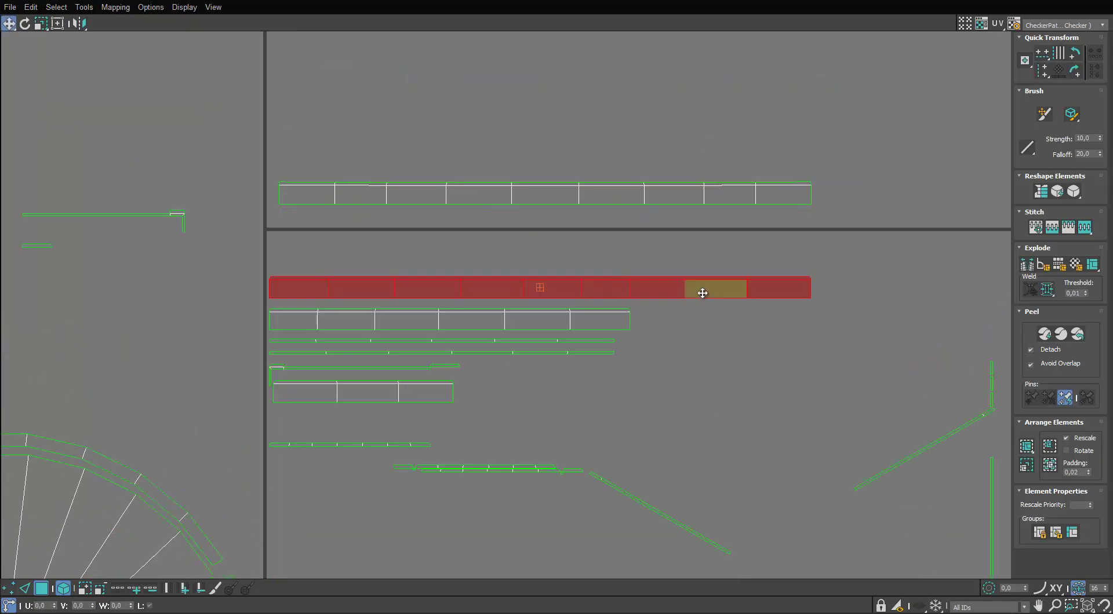
{"action": "left_click_drag", "start_coordinate": [701, 291], "coordinate": [708, 169]}
Step: Stitch the last three-segment rim shell onto the left end of the third strip and move the strip above the tile
{"action": "scroll", "coordinate": [623, 248], "scroll_direction": "down", "scroll_amount": 5}
{"action": "scroll", "coordinate": [721, 212], "scroll_direction": "up", "scroll_amount": 6}
{"action": "key", "text": "2"}
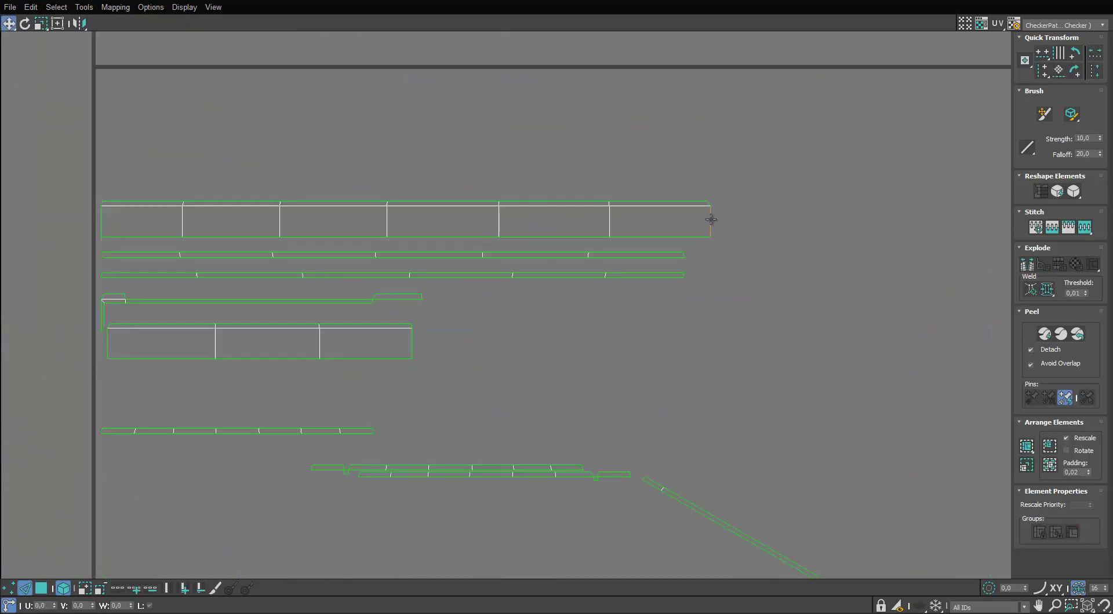
{"action": "scroll", "coordinate": [113, 224], "scroll_direction": "down", "scroll_amount": 3}
{"action": "key", "text": "s"}
{"action": "middle_click_drag", "start_coordinate": [114, 225], "coordinate": [380, 245]}
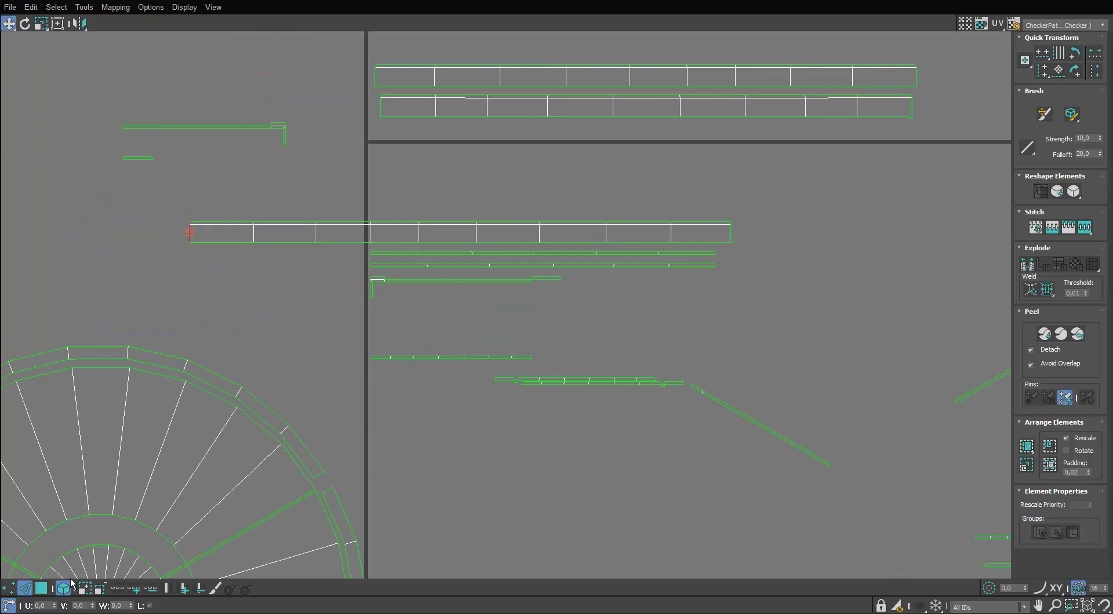
{"action": "left_click", "coordinate": [41, 588]}
{"action": "left_click_drag", "start_coordinate": [619, 232], "coordinate": [795, 40]}
Step: Move the four bracket-shaped slot shells from the tile's lower right corner to the empty area below the tile
{"action": "scroll", "coordinate": [684, 202], "scroll_direction": "down", "scroll_amount": 5}
{"action": "scroll", "coordinate": [736, 331], "scroll_direction": "up", "scroll_amount": 3}
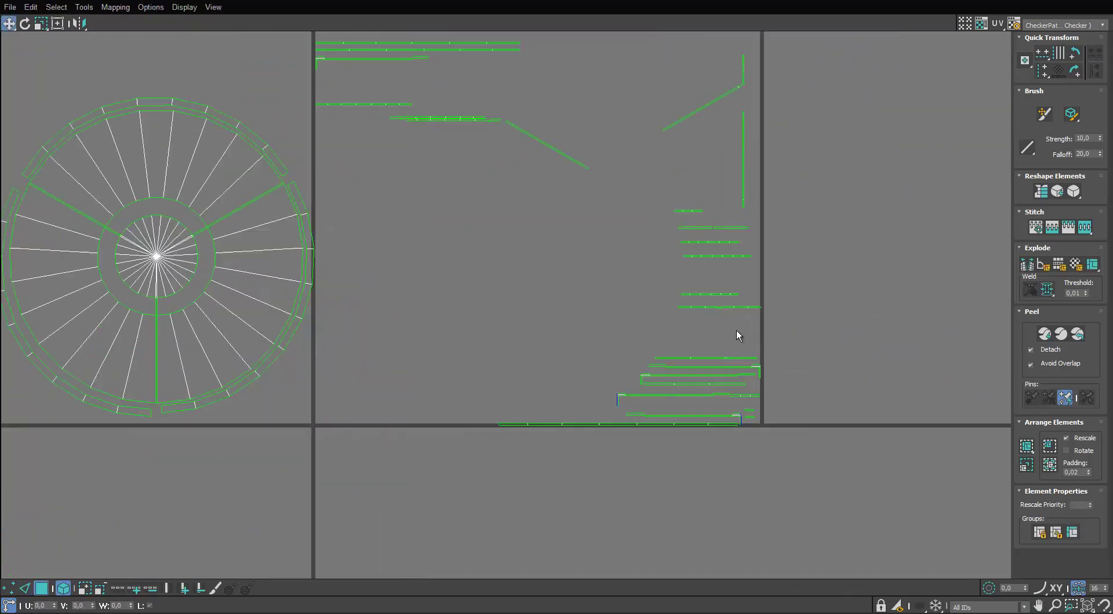
{"action": "scroll", "coordinate": [738, 335], "scroll_direction": "up", "scroll_amount": 3}
{"action": "left_click", "coordinate": [467, 307]}
{"action": "scroll", "coordinate": [755, 354], "scroll_direction": "up", "scroll_amount": 1}
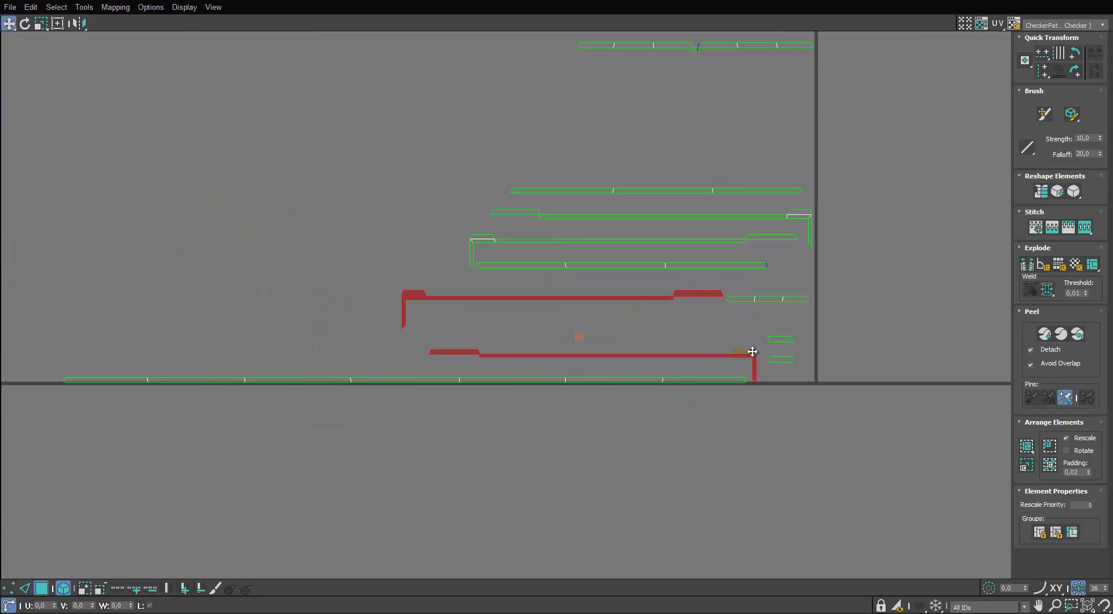
{"action": "left_click_drag", "start_coordinate": [752, 351], "coordinate": [715, 487]}
{"action": "left_click", "coordinate": [589, 241]}
{"action": "left_click_drag", "start_coordinate": [589, 241], "coordinate": [505, 515]}
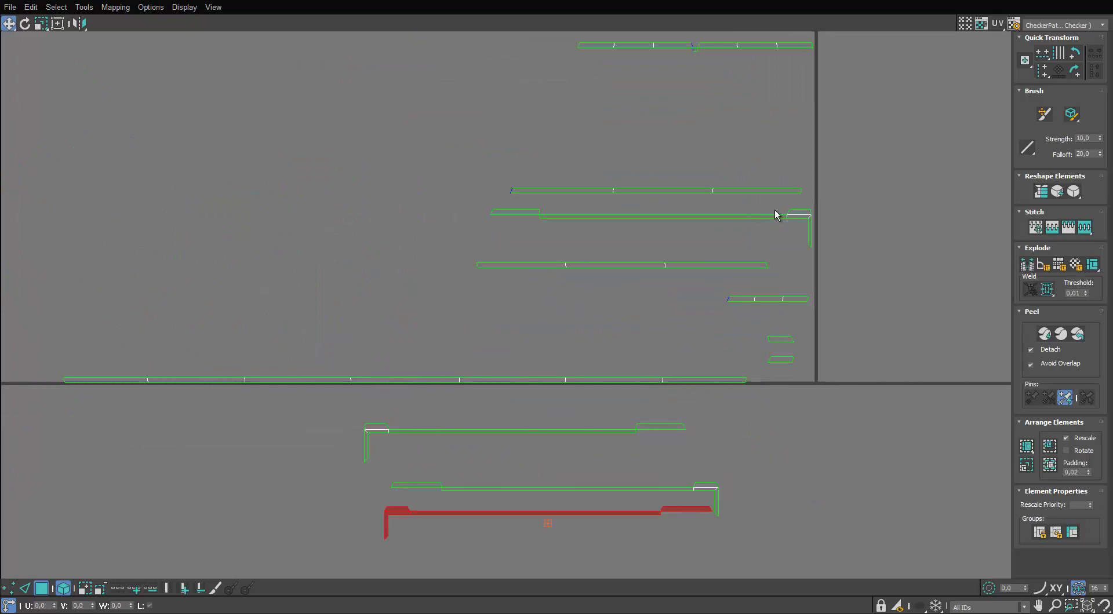
{"action": "left_click_drag", "start_coordinate": [776, 214], "coordinate": [638, 538]}
{"action": "scroll", "coordinate": [595, 235], "scroll_direction": "up", "scroll_amount": 1}
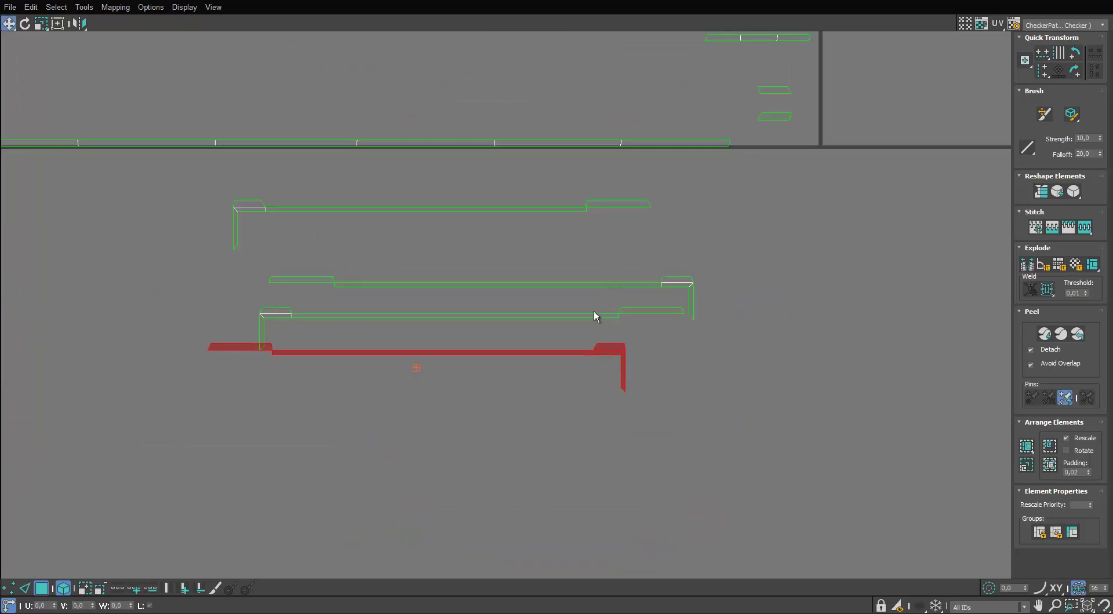
Step: Arrange the four bracket-shaped shells below the tile into a compact stack
{"action": "left_click_drag", "start_coordinate": [611, 356], "coordinate": [680, 392]}
{"action": "left_click_drag", "start_coordinate": [688, 285], "coordinate": [697, 369]}
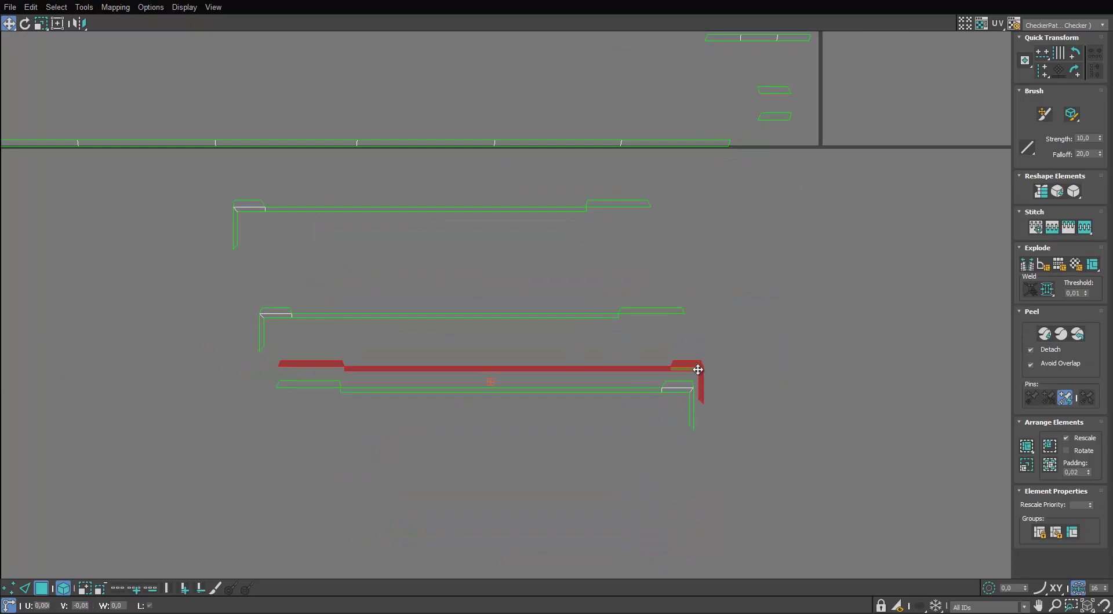
{"action": "left_click_drag", "start_coordinate": [568, 318], "coordinate": [571, 345]}
{"action": "left_click_drag", "start_coordinate": [487, 211], "coordinate": [487, 326]}
Step: Gather the two remaining bracket-shaped shells and move them below the tile beside the stacked ones
{"action": "scroll", "coordinate": [486, 327], "scroll_direction": "down", "scroll_amount": 4}
{"action": "middle_click_drag", "start_coordinate": [512, 145], "coordinate": [496, 334]}
{"action": "scroll", "coordinate": [496, 333], "scroll_direction": "down", "scroll_amount": 3}
{"action": "scroll", "coordinate": [322, 132], "scroll_direction": "up", "scroll_amount": 3}
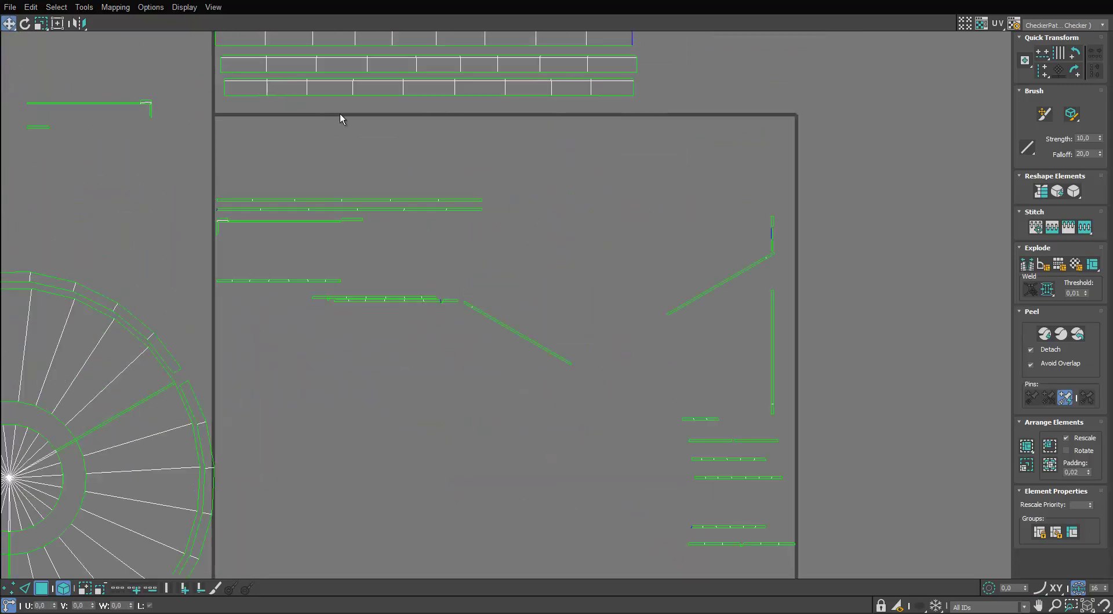
{"action": "scroll", "coordinate": [340, 114], "scroll_direction": "down", "scroll_amount": 2}
{"action": "scroll", "coordinate": [275, 173], "scroll_direction": "up", "scroll_amount": 3}
{"action": "left_click_drag", "start_coordinate": [162, 154], "coordinate": [37, 82]}
{"action": "middle_click_drag", "start_coordinate": [37, 82], "coordinate": [130, 151]}
{"action": "scroll", "coordinate": [257, 138], "scroll_direction": "down", "scroll_amount": 2}
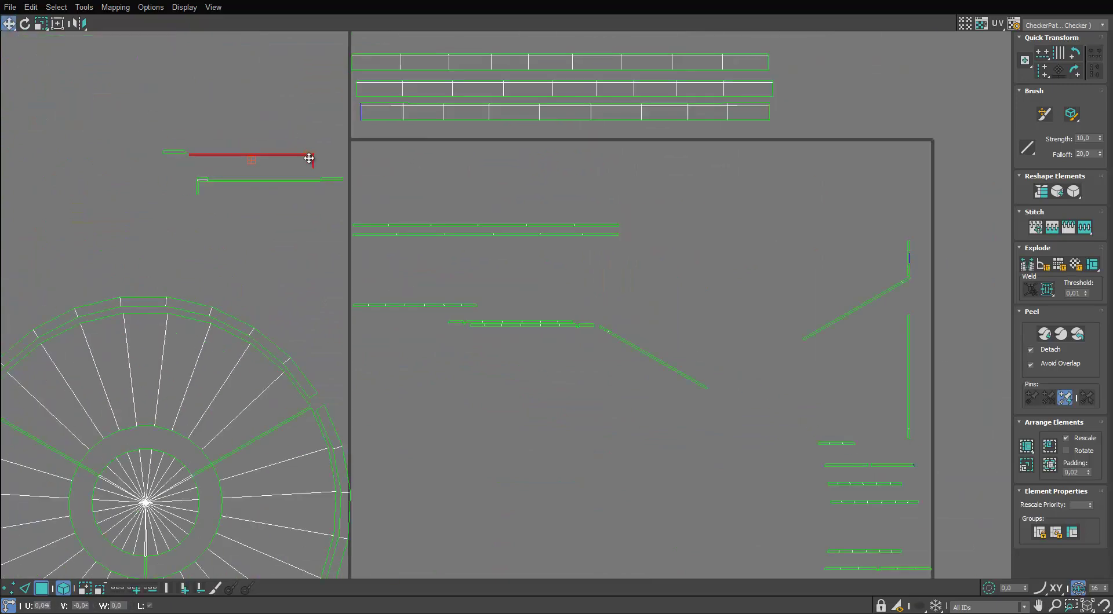
{"action": "scroll", "coordinate": [309, 158], "scroll_direction": "down", "scroll_amount": 2}
{"action": "left_click_drag", "start_coordinate": [298, 198], "coordinate": [479, 462]}
{"action": "left_click_drag", "start_coordinate": [523, 543], "coordinate": [526, 547]}
Step: Pull apart the overlapping thin shells inside the tile, including the diagonal one near its right edge
{"action": "middle_click_drag", "start_coordinate": [652, 483], "coordinate": [616, 343]}
{"action": "scroll", "coordinate": [617, 343], "scroll_direction": "up", "scroll_amount": 2}
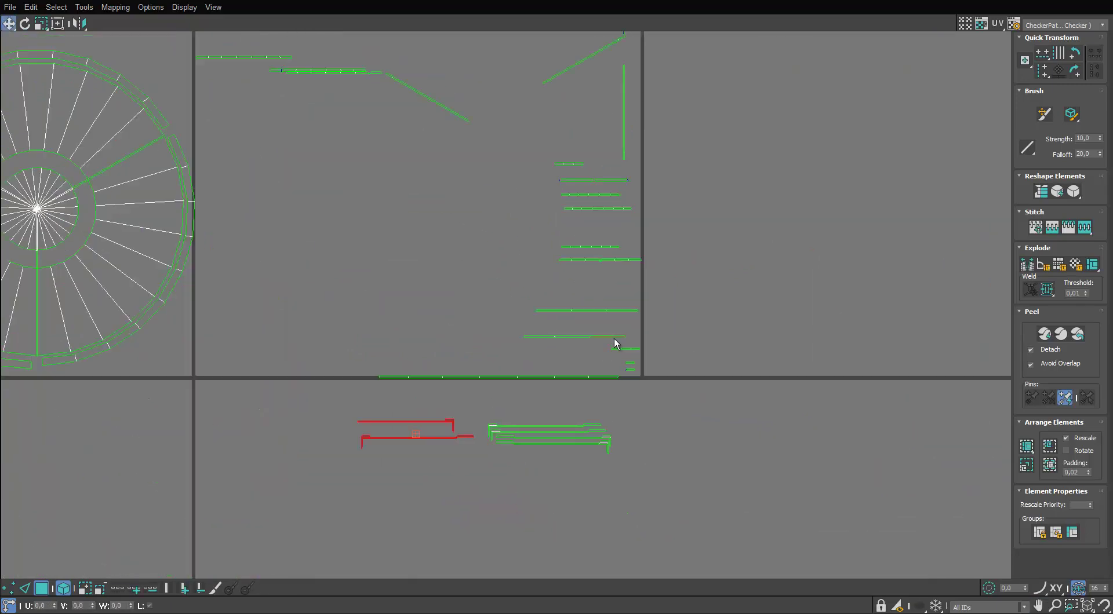
{"action": "middle_click_drag", "start_coordinate": [566, 182], "coordinate": [669, 382]}
{"action": "scroll", "coordinate": [669, 382], "scroll_direction": "down", "scroll_amount": 1}
{"action": "scroll", "coordinate": [422, 233], "scroll_direction": "up", "scroll_amount": 4}
{"action": "scroll", "coordinate": [415, 243], "scroll_direction": "down", "scroll_amount": 1}
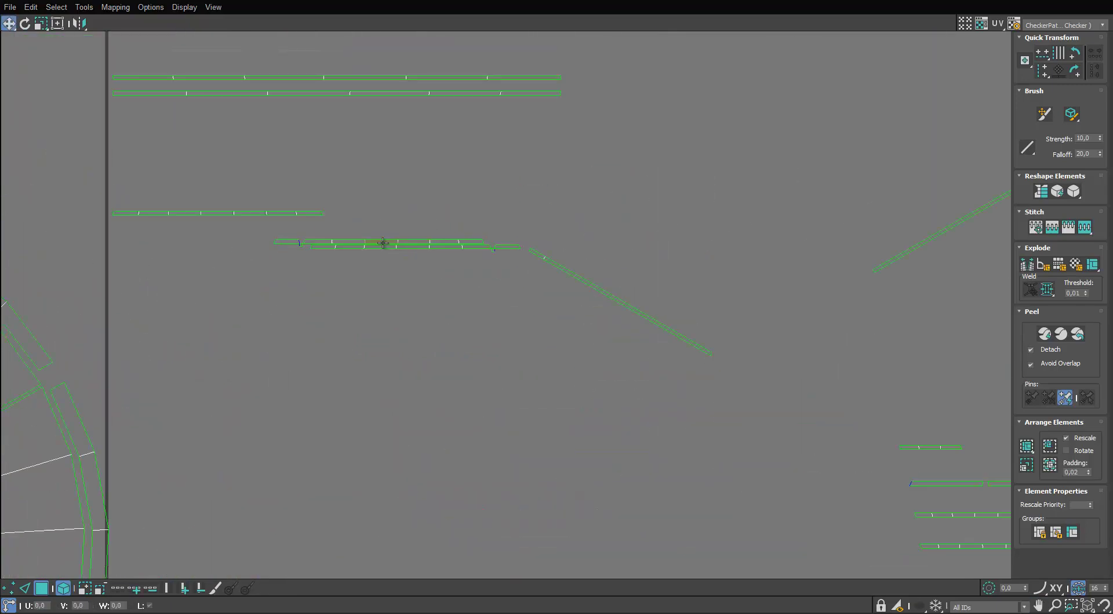
{"action": "scroll", "coordinate": [368, 240], "scroll_direction": "down", "scroll_amount": 2}
{"action": "scroll", "coordinate": [672, 119], "scroll_direction": "up", "scroll_amount": 2}
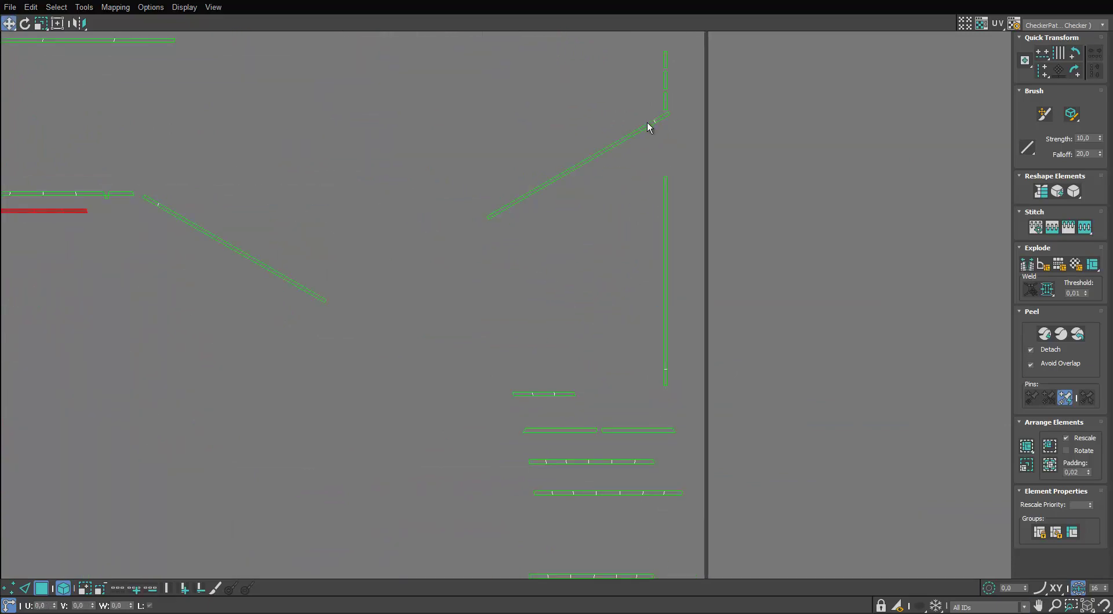
{"action": "left_click", "coordinate": [648, 126]}
{"action": "scroll", "coordinate": [625, 148], "scroll_direction": "down", "scroll_amount": 3}
Step: Select all thin shells remaining in the tile and check where their faces lie on the model
{"action": "left_click_drag", "start_coordinate": [713, 67], "coordinate": [419, 425]}
{"action": "left_click_drag", "start_coordinate": [273, 479], "coordinate": [273, 480]}
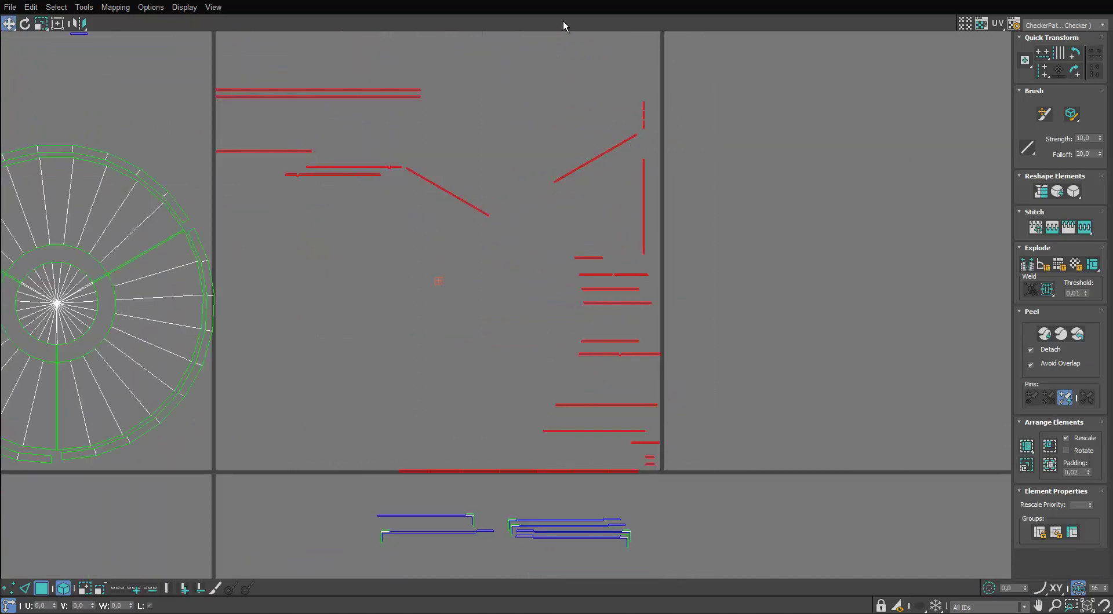
{"action": "left_click_drag", "start_coordinate": [587, 3], "coordinate": [712, 142]}
{"action": "scroll", "coordinate": [151, 222], "scroll_direction": "down", "scroll_amount": 5}
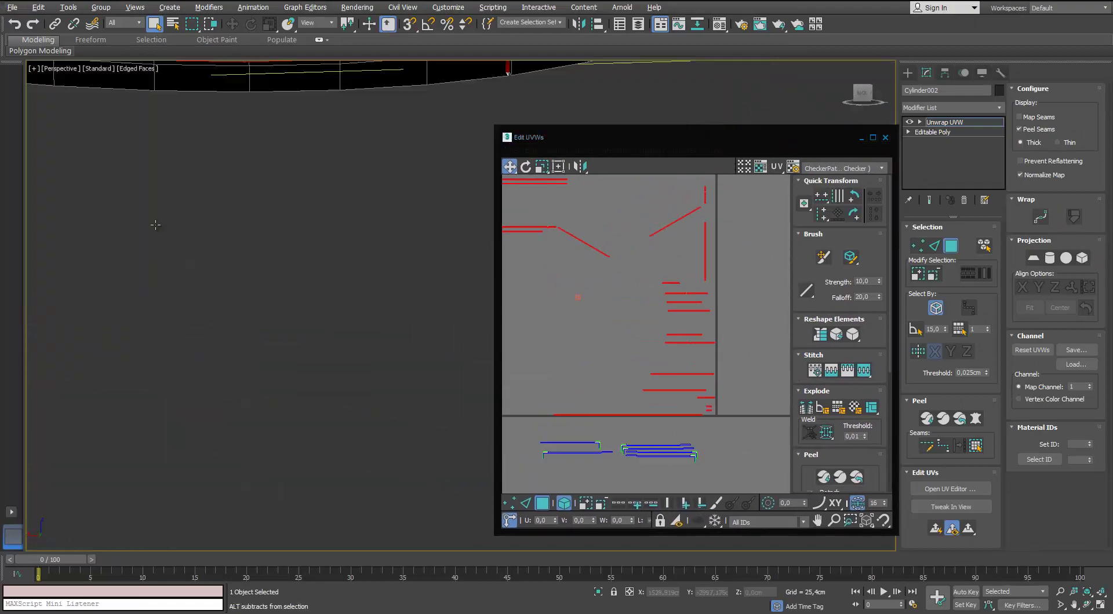
{"action": "middle_click_drag", "start_coordinate": [152, 222], "coordinate": [324, 229], "text": "alt"}
{"action": "scroll", "coordinate": [212, 261], "scroll_direction": "up", "scroll_amount": 5}
Step: Move the remaining thin shells out of the tile and sort them into groups by shape below it
{"action": "double_click", "coordinate": [784, 142]}
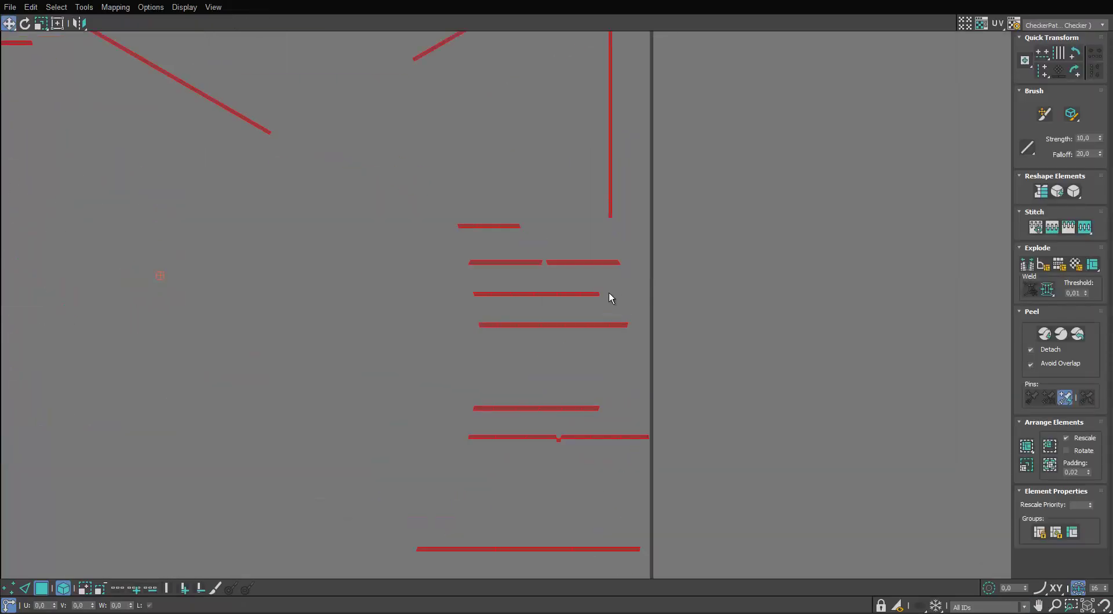
{"action": "scroll", "coordinate": [609, 294], "scroll_direction": "down", "scroll_amount": 4}
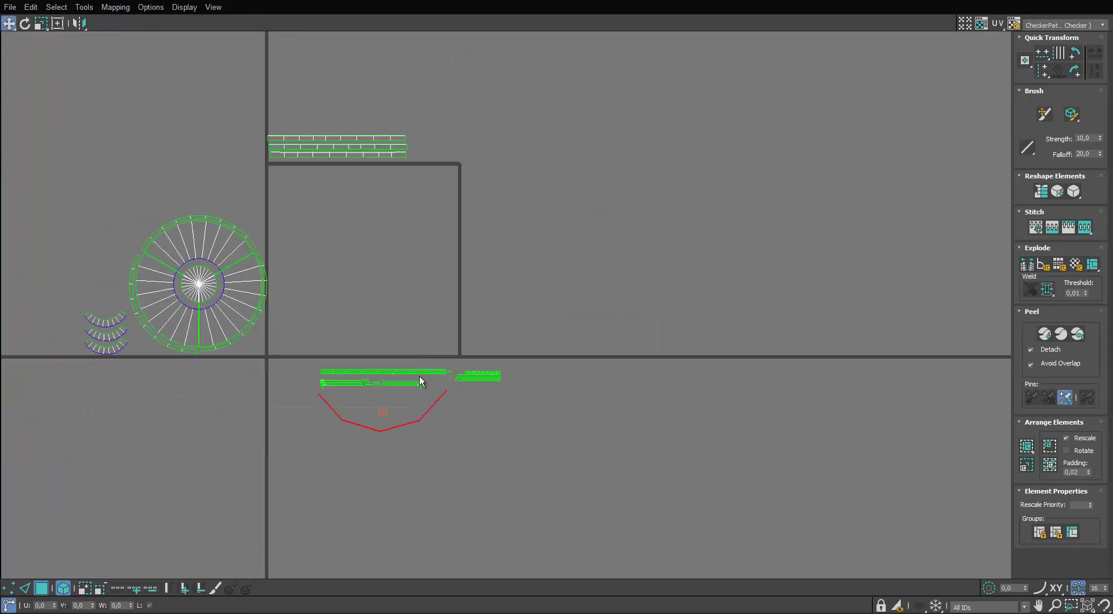
{"action": "scroll", "coordinate": [418, 383], "scroll_direction": "up", "scroll_amount": 4}
{"action": "left_click_drag", "start_coordinate": [477, 281], "coordinate": [304, 393]}
{"action": "scroll", "coordinate": [333, 374], "scroll_direction": "up", "scroll_amount": 3}
{"action": "left_click_drag", "start_coordinate": [826, 266], "coordinate": [636, 412]}
{"action": "scroll", "coordinate": [635, 412], "scroll_direction": "down", "scroll_amount": 6}
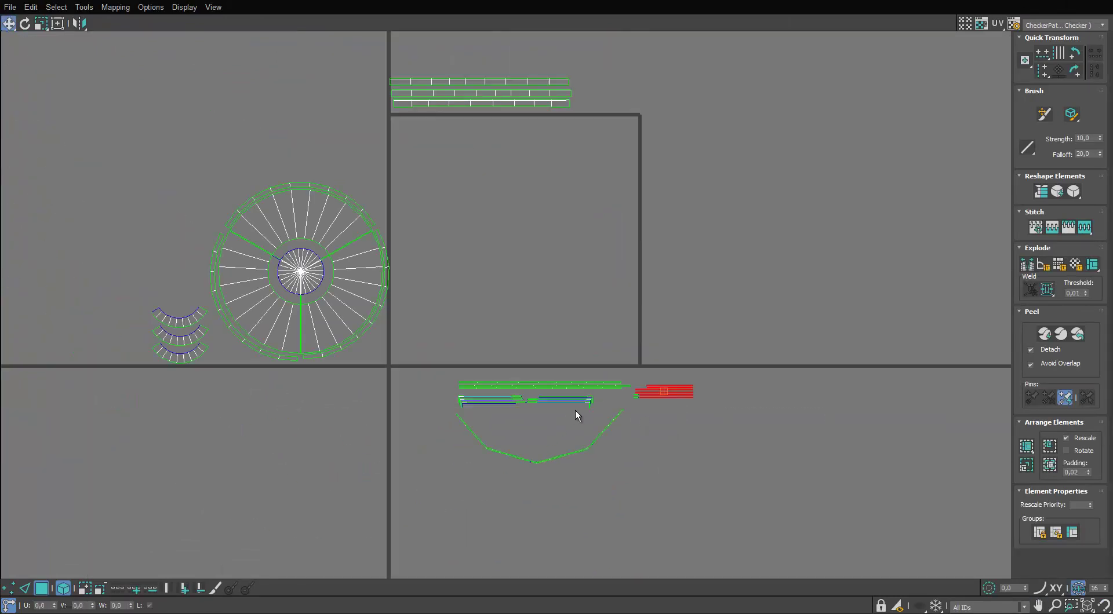
Step: Move the disc and its surrounding ring shells together into the lower-left part of the UV tile
{"action": "left_click_drag", "start_coordinate": [351, 355], "coordinate": [353, 348]}
{"action": "scroll", "coordinate": [353, 348], "scroll_direction": "up", "scroll_amount": 4}
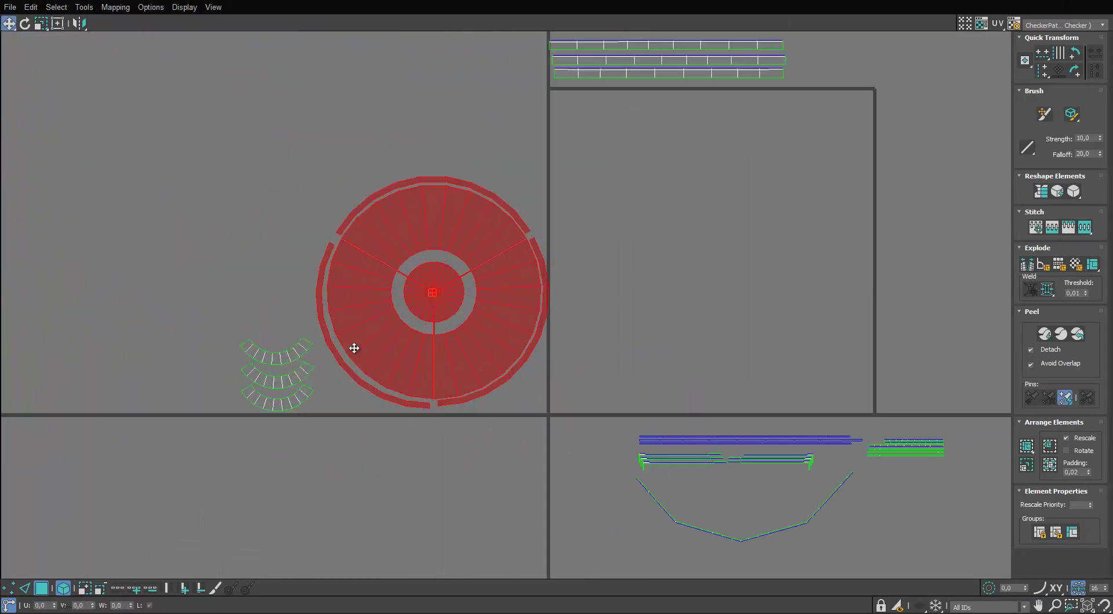
{"action": "middle_click_drag", "start_coordinate": [353, 348], "coordinate": [630, 328]}
{"action": "middle_click_drag", "start_coordinate": [606, 272], "coordinate": [468, 328]}
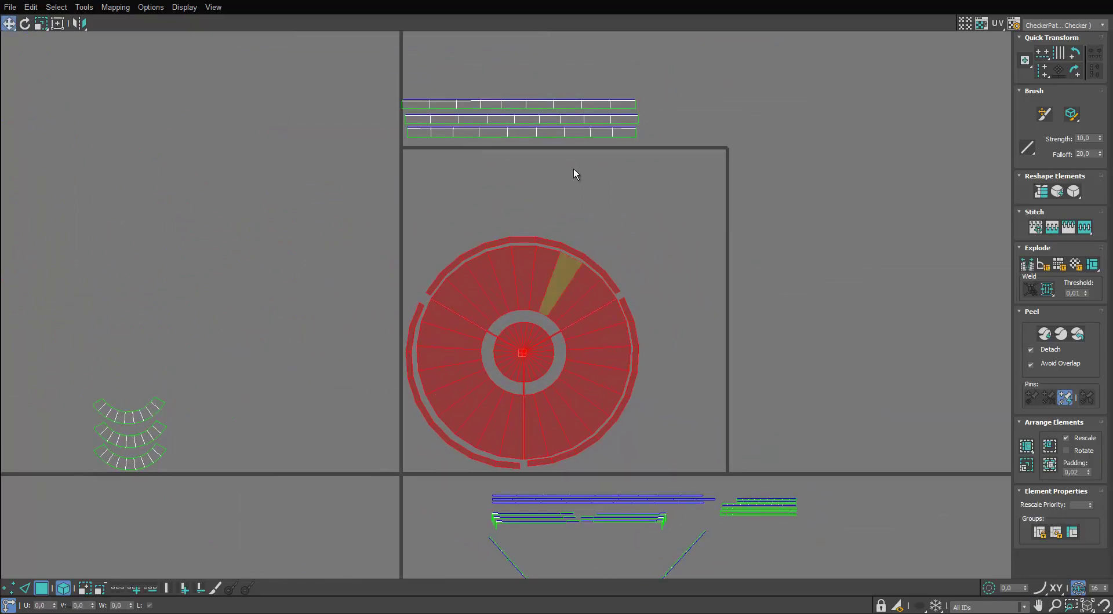
Step: Turn the thin angular shells a quarter turn and place them along the disc's right side inside the tile
{"action": "middle_click_drag", "start_coordinate": [669, 520], "coordinate": [620, 428]}
{"action": "left_click", "coordinate": [631, 464]}
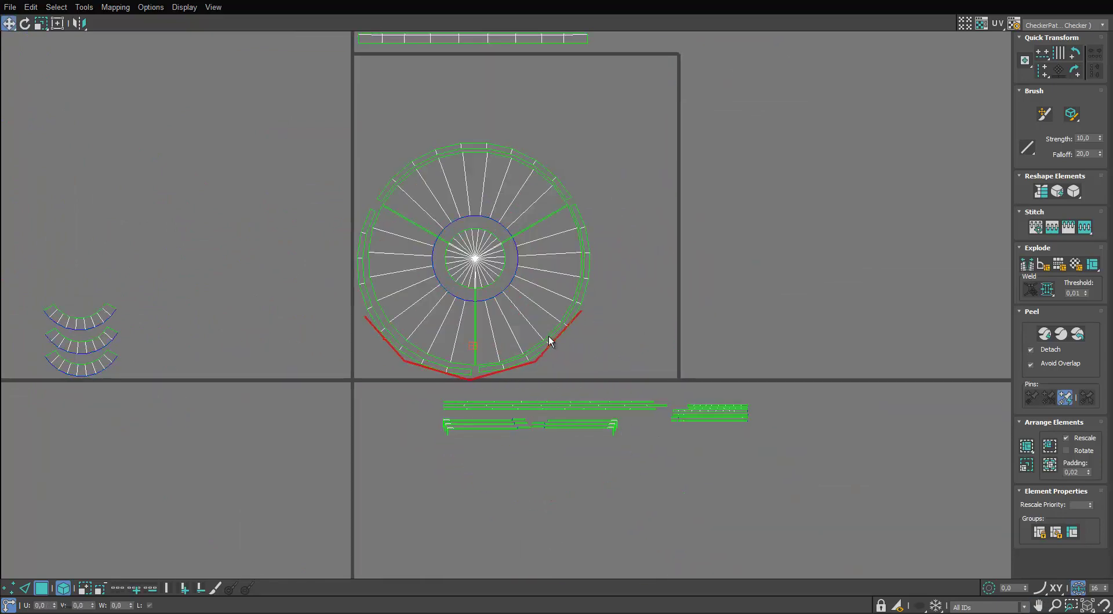
{"action": "scroll", "coordinate": [549, 340], "scroll_direction": "up", "scroll_amount": 2}
{"action": "mouse_move", "coordinate": [608, 125]}
{"action": "left_mouse_down"}
{"action": "mouse_move", "coordinate": [486, 225]}
{"action": "mouse_move", "coordinate": [654, 214]}
{"action": "left_mouse_up"}
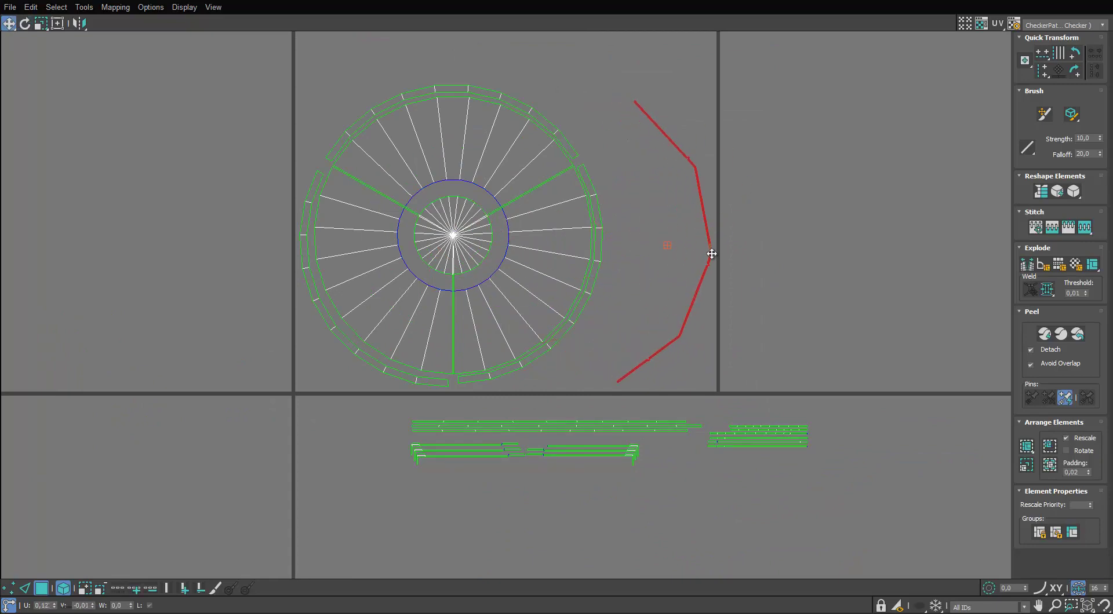
{"action": "left_click", "coordinate": [648, 276]}
Step: Move the three horizontal rim strips down into the tile, directly below its upper edge
{"action": "scroll", "coordinate": [597, 287], "scroll_direction": "down", "scroll_amount": 3}
{"action": "middle_click_drag", "start_coordinate": [597, 287], "coordinate": [748, 375]}
{"action": "scroll", "coordinate": [748, 376], "scroll_direction": "up", "scroll_amount": 2}
{"action": "left_click_drag", "start_coordinate": [681, 60], "coordinate": [672, 175]}
Step: Set the long thin strips and the bracket-shaped shells aside in the empty space left of the tile
{"action": "middle_click_drag", "start_coordinate": [806, 444], "coordinate": [770, 434]}
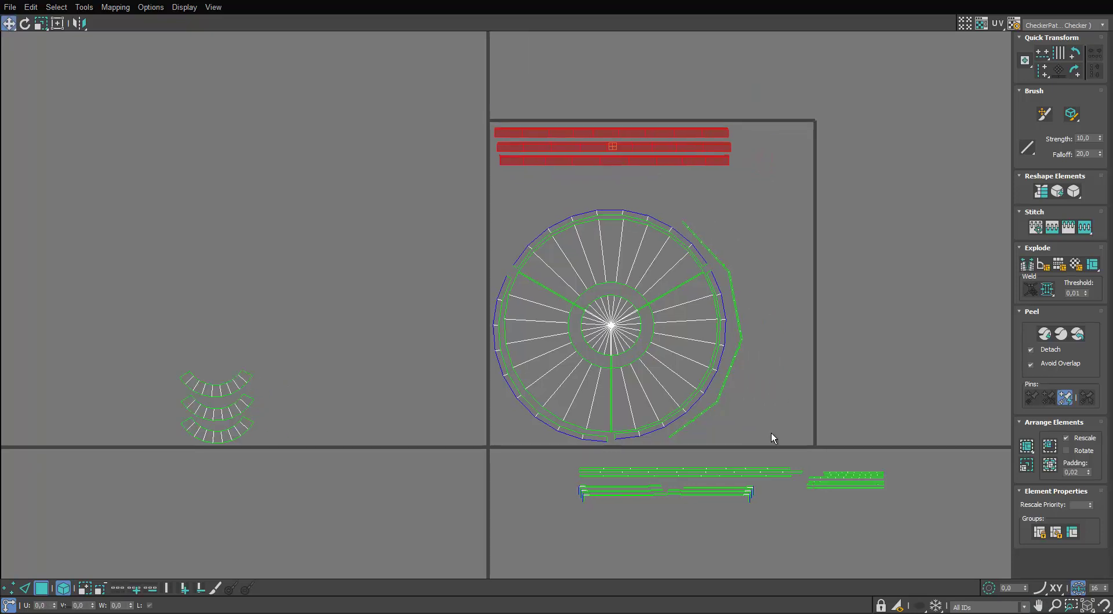
{"action": "left_click_drag", "start_coordinate": [568, 543], "coordinate": [568, 542]}
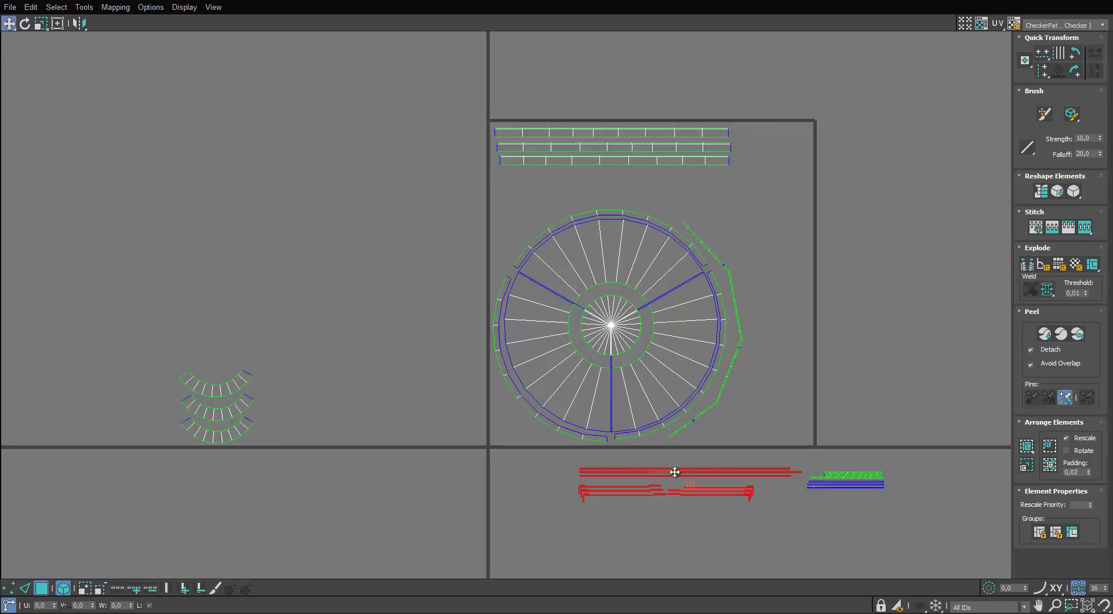
{"action": "left_click_drag", "start_coordinate": [672, 475], "coordinate": [348, 164]}
Step: Scale all shells up together so the layout fills more of the tile, and move the rim strips back below its upper edge
{"action": "left_click_drag", "start_coordinate": [959, 87], "coordinate": [116, 562]}
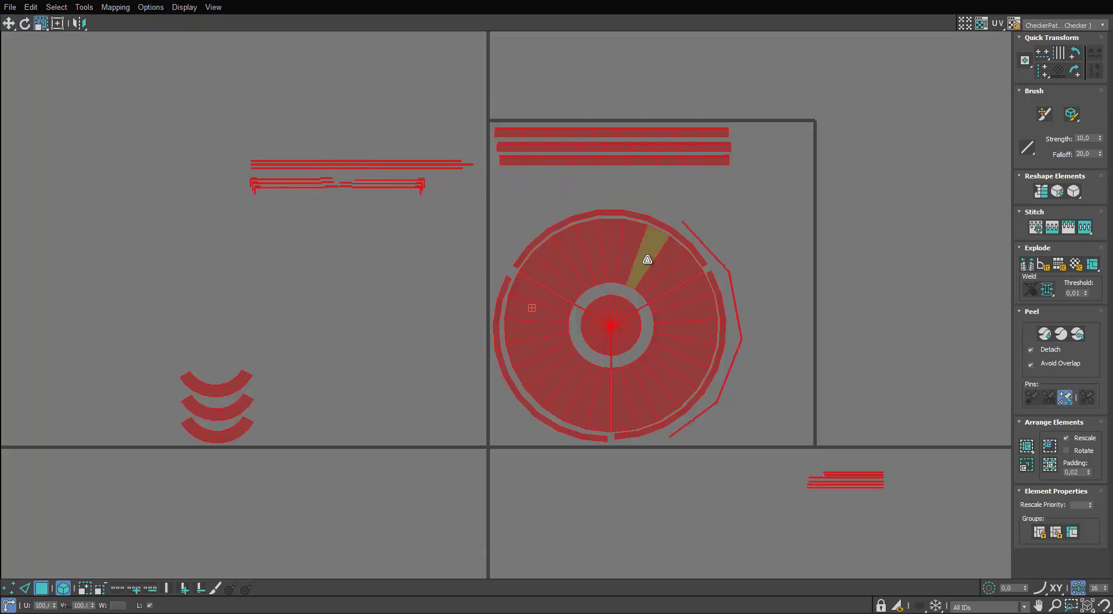
{"action": "left_click_drag", "start_coordinate": [647, 260], "coordinate": [649, 251]}
{"action": "key", "text": "w"}
{"action": "left_click_drag", "start_coordinate": [652, 262], "coordinate": [656, 246]}
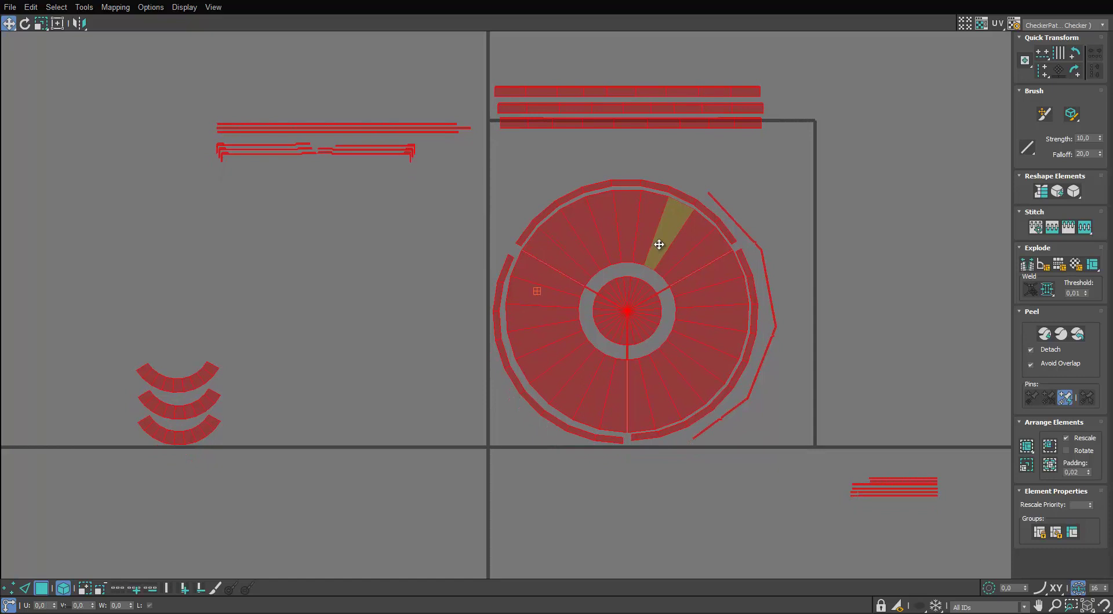
{"action": "left_click_drag", "start_coordinate": [799, 49], "coordinate": [551, 164]}
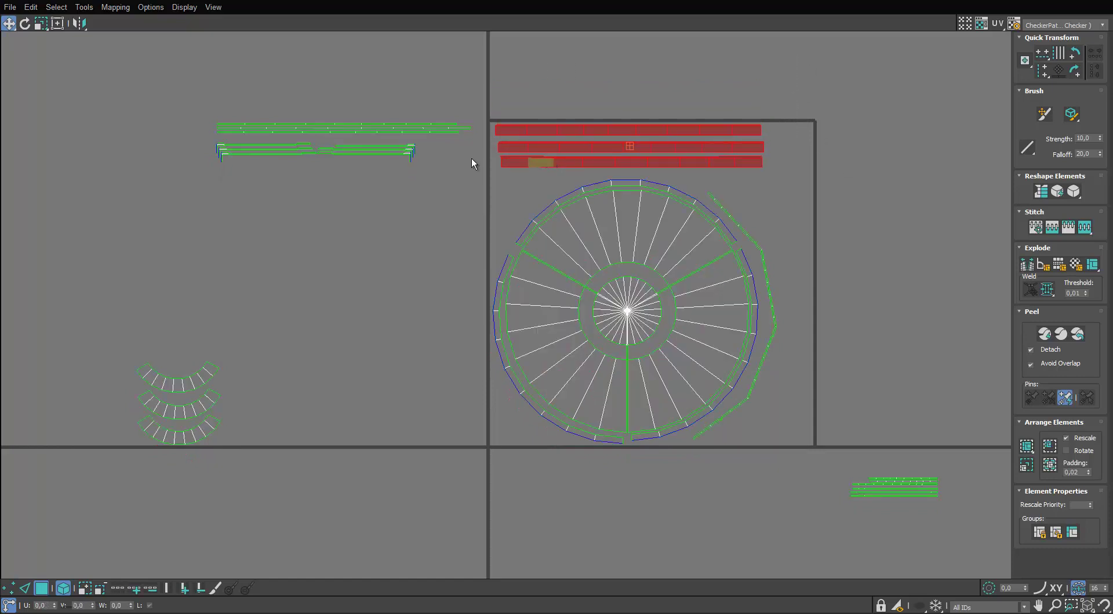
Step: Turn the long thin strips and bracket-shaped shells upright and place them along the tile's right edge
{"action": "left_click_drag", "start_coordinate": [426, 109], "coordinate": [803, 339]}
{"action": "key", "text": "e"}
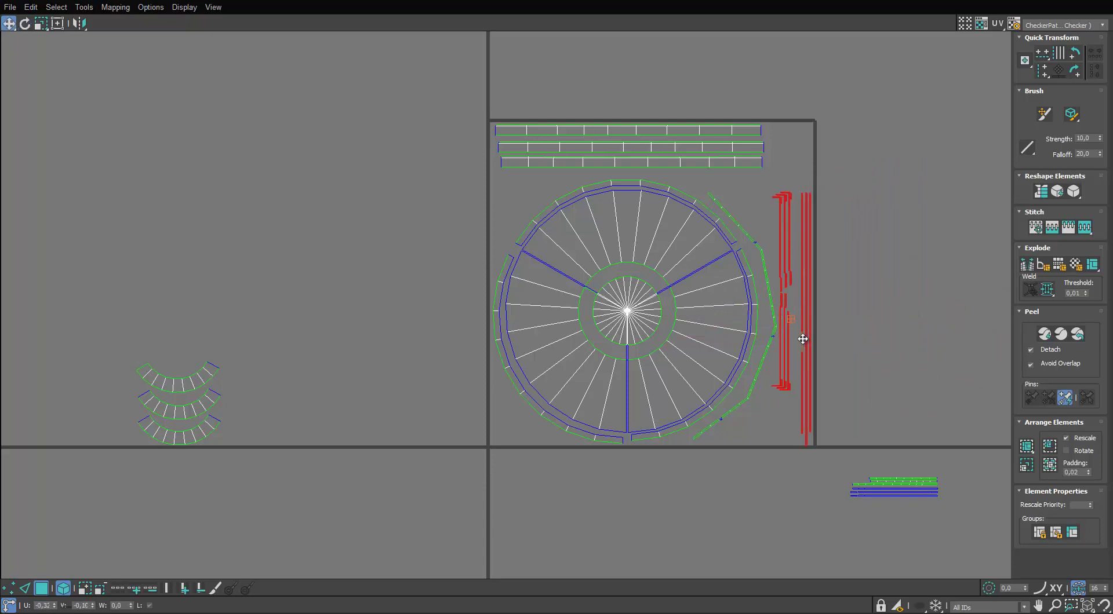
{"action": "scroll", "coordinate": [805, 233], "scroll_direction": "up", "scroll_amount": 2}
{"action": "middle_click_drag", "start_coordinate": [805, 233], "coordinate": [679, 330]}
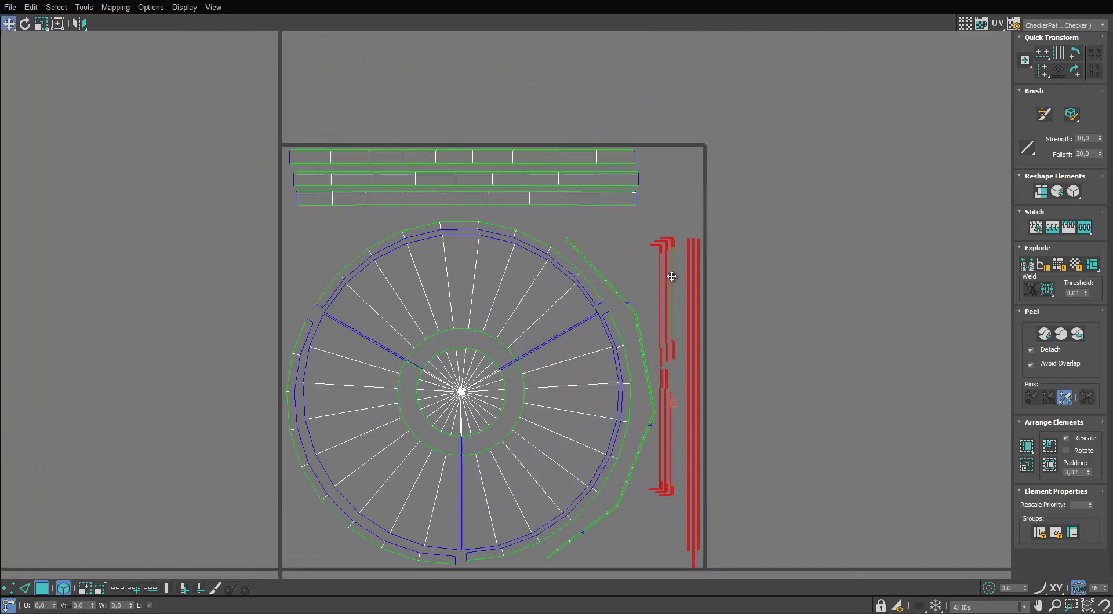
Step: Align the upright strips with the tile's upper edge and pack both sets of bracket shells closely beside the long strips
{"action": "left_click_drag", "start_coordinate": [670, 272], "coordinate": [671, 185]}
{"action": "scroll", "coordinate": [678, 163], "scroll_direction": "up", "scroll_amount": 3}
{"action": "left_click_drag", "start_coordinate": [677, 143], "coordinate": [626, 231]}
{"action": "middle_click_drag", "start_coordinate": [664, 377], "coordinate": [666, 350]}
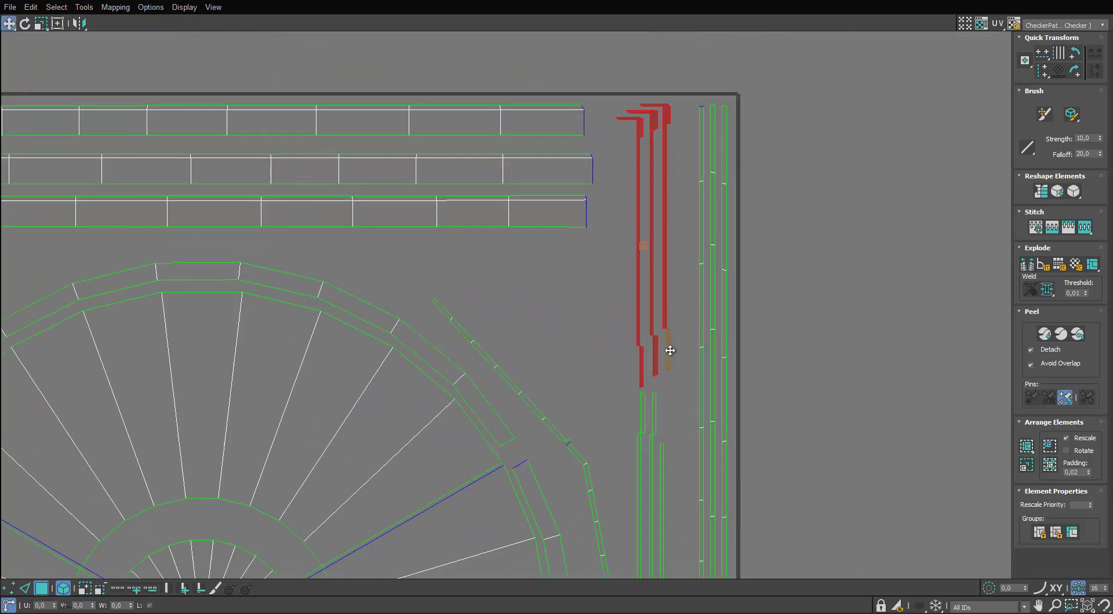
{"action": "scroll", "coordinate": [666, 348], "scroll_direction": "down", "scroll_amount": 2}
{"action": "middle_click_drag", "start_coordinate": [653, 305], "coordinate": [639, 273]}
{"action": "left_click_drag", "start_coordinate": [651, 266], "coordinate": [663, 266]}
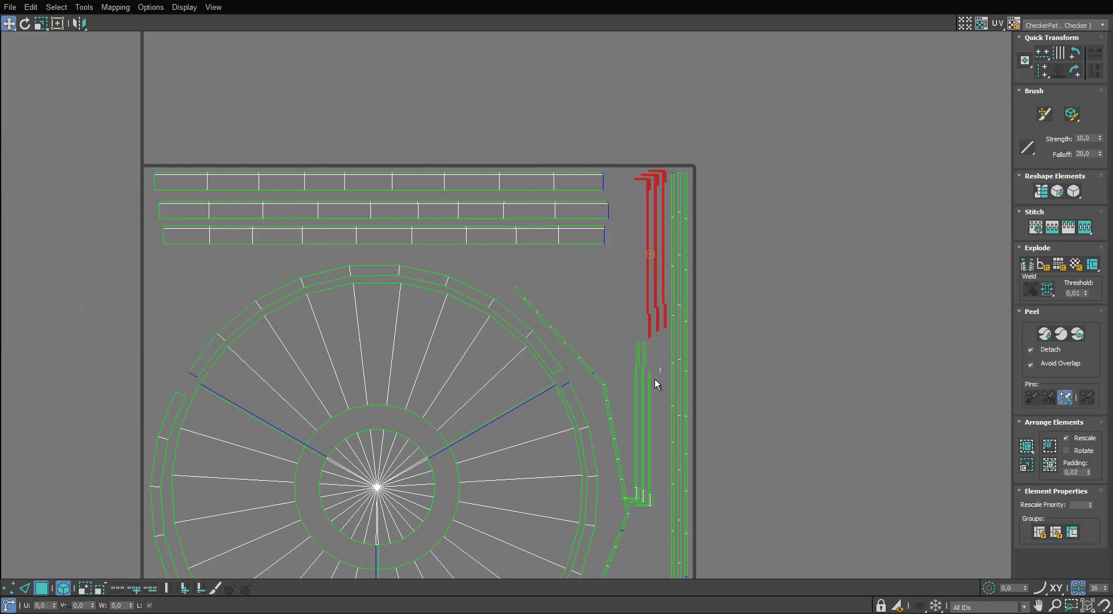
{"action": "left_click", "coordinate": [647, 408]}
{"action": "left_click_drag", "start_coordinate": [649, 406], "coordinate": [664, 413]}
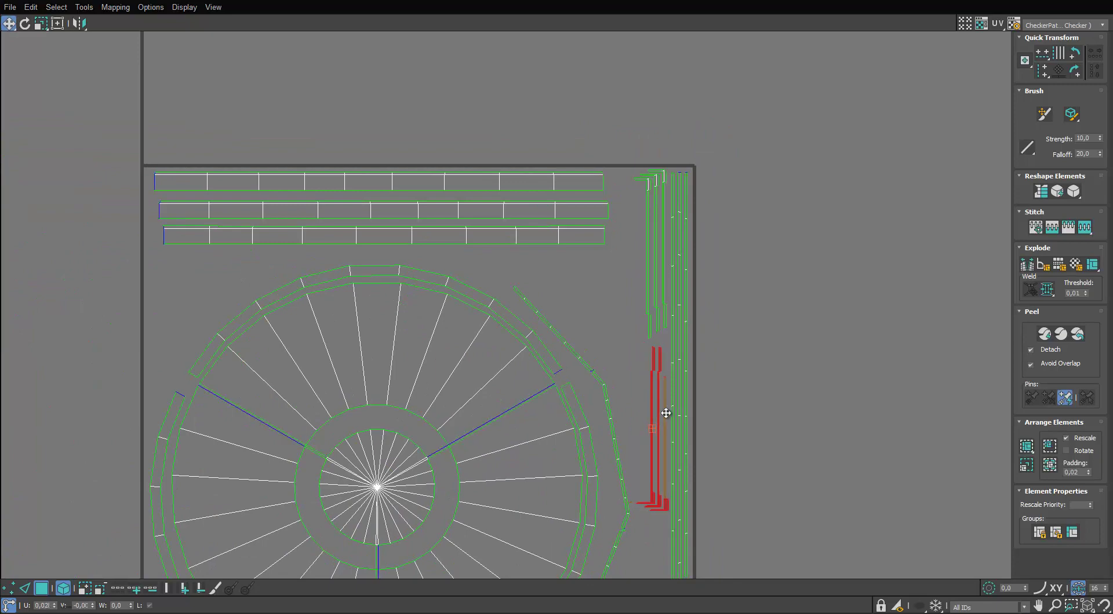
Step: Nudge the disc, its rings and the angular shells slightly up and left within the tile
{"action": "scroll", "coordinate": [666, 413], "scroll_direction": "down", "scroll_amount": 3}
{"action": "middle_click_drag", "start_coordinate": [676, 424], "coordinate": [662, 259]}
{"action": "left_click", "coordinate": [315, 309]}
{"action": "middle_click_drag", "start_coordinate": [477, 277], "coordinate": [462, 260]}
{"action": "scroll", "coordinate": [575, 214], "scroll_direction": "up", "scroll_amount": 2}
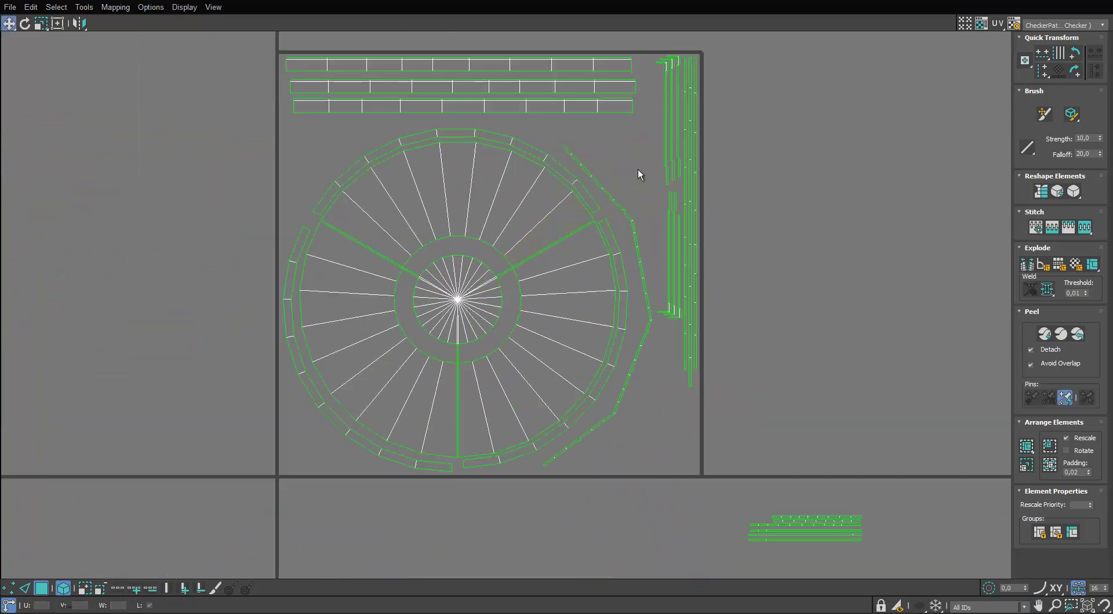
{"action": "left_click_drag", "start_coordinate": [294, 461], "coordinate": [295, 460]}
{"action": "left_click_drag", "start_coordinate": [492, 395], "coordinate": [489, 393]}
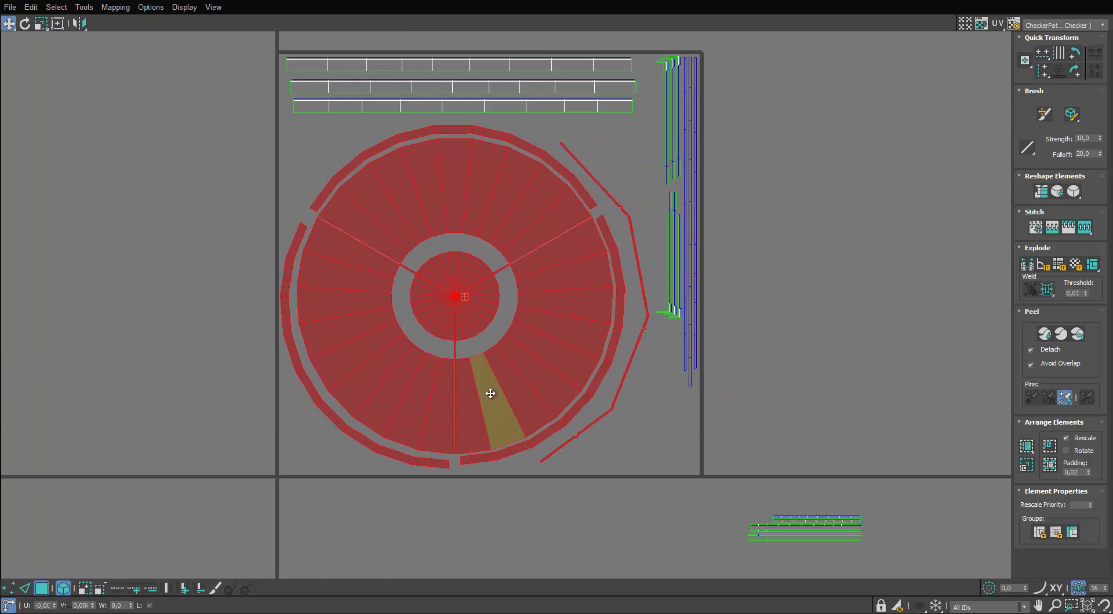
{"action": "left_click", "coordinate": [225, 322]}
Step: Move the three small arc shells from outside the tile into its lower-right corner
{"action": "middle_click_drag", "start_coordinate": [224, 323], "coordinate": [365, 317]}
{"action": "scroll", "coordinate": [325, 319], "scroll_direction": "down", "scroll_amount": 3}
{"action": "left_click_drag", "start_coordinate": [293, 311], "coordinate": [199, 387]}
{"action": "left_click_drag", "start_coordinate": [200, 381], "coordinate": [553, 327]}
{"action": "scroll", "coordinate": [554, 333], "scroll_direction": "up", "scroll_amount": 5}
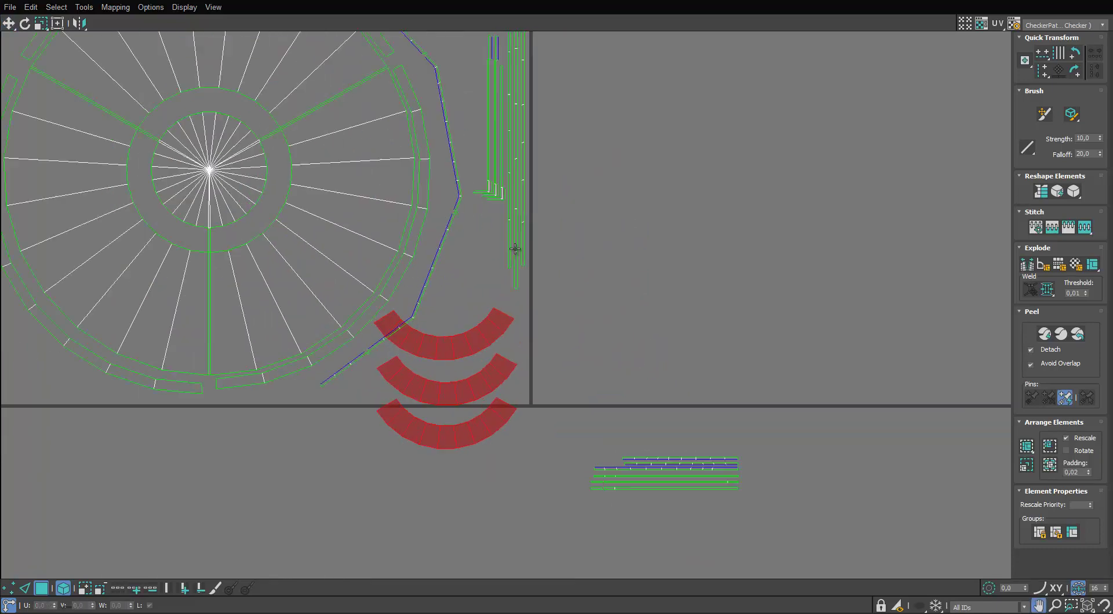
{"action": "left_click_drag", "start_coordinate": [471, 348], "coordinate": [484, 324]}
{"action": "scroll", "coordinate": [485, 326], "scroll_direction": "down", "scroll_amount": 4}
{"action": "middle_click_drag", "start_coordinate": [483, 364], "coordinate": [519, 429]}
{"action": "scroll", "coordinate": [440, 302], "scroll_direction": "up", "scroll_amount": 1}
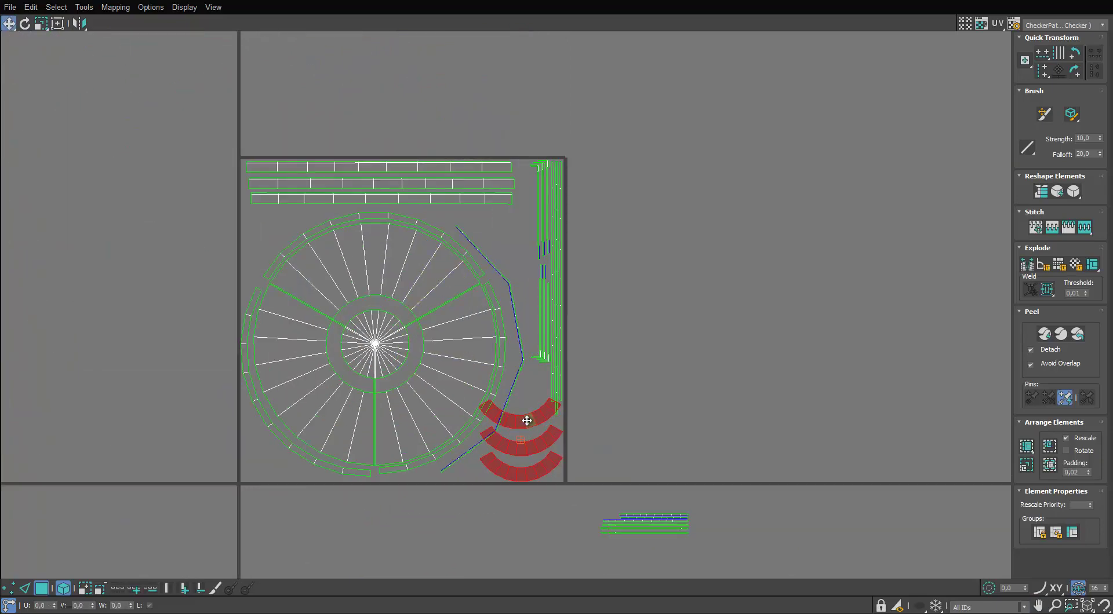
Step: Rotate the three arc shells a quarter turn so they stand side by side in the lower-right corner
{"action": "scroll", "coordinate": [517, 484], "scroll_direction": "up", "scroll_amount": 3}
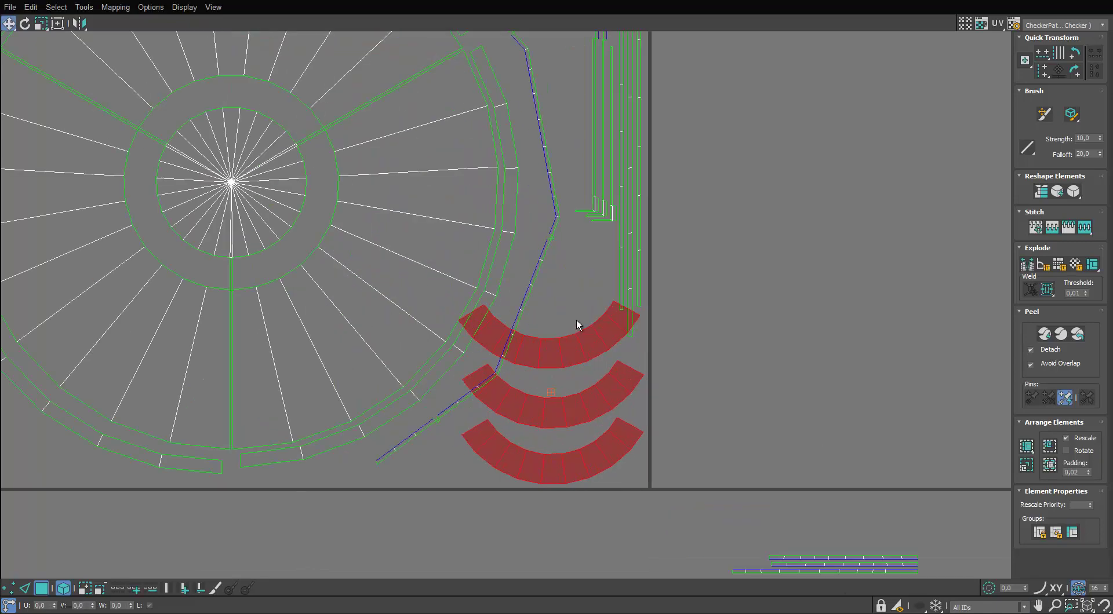
{"action": "left_click_drag", "start_coordinate": [557, 473], "coordinate": [633, 399]}
{"action": "key", "text": "w"}
{"action": "scroll", "coordinate": [634, 398], "scroll_direction": "down", "scroll_amount": 3}
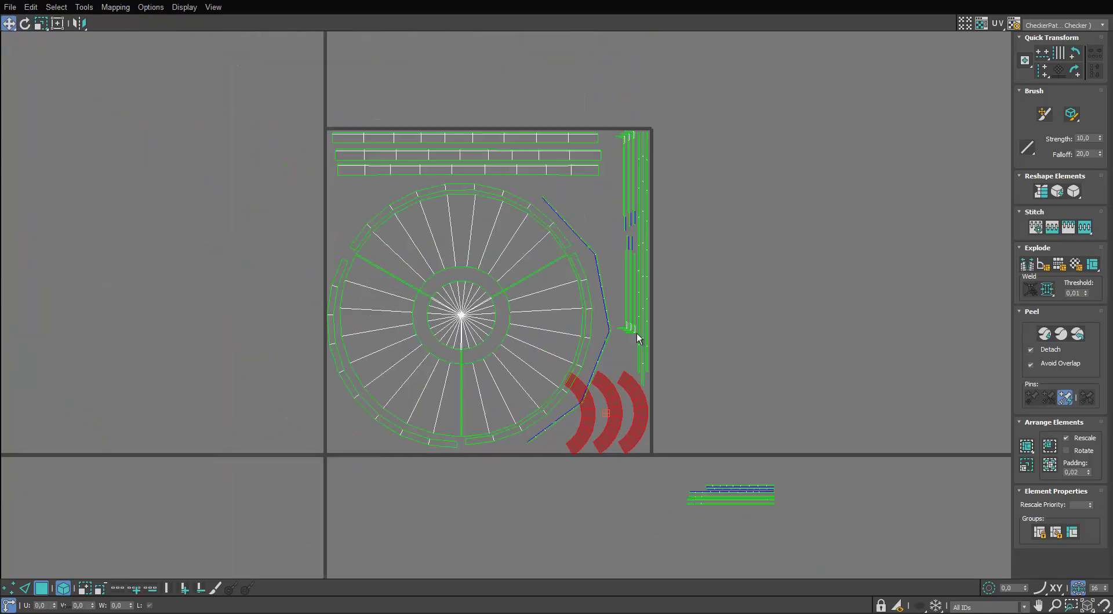
Step: Move one arc shell to the tile's lower-left corner and rotate it to follow the disc's curve
{"action": "scroll", "coordinate": [637, 389], "scroll_direction": "up", "scroll_amount": 4}
{"action": "left_click_drag", "start_coordinate": [691, 390], "coordinate": [692, 390]}
{"action": "left_click_drag", "start_coordinate": [572, 412], "coordinate": [551, 436]}
{"action": "scroll", "coordinate": [551, 436], "scroll_direction": "down", "scroll_amount": 3}
{"action": "left_click_drag", "start_coordinate": [551, 436], "coordinate": [251, 473]}
{"action": "key", "text": "e"}
{"action": "key", "text": "w"}
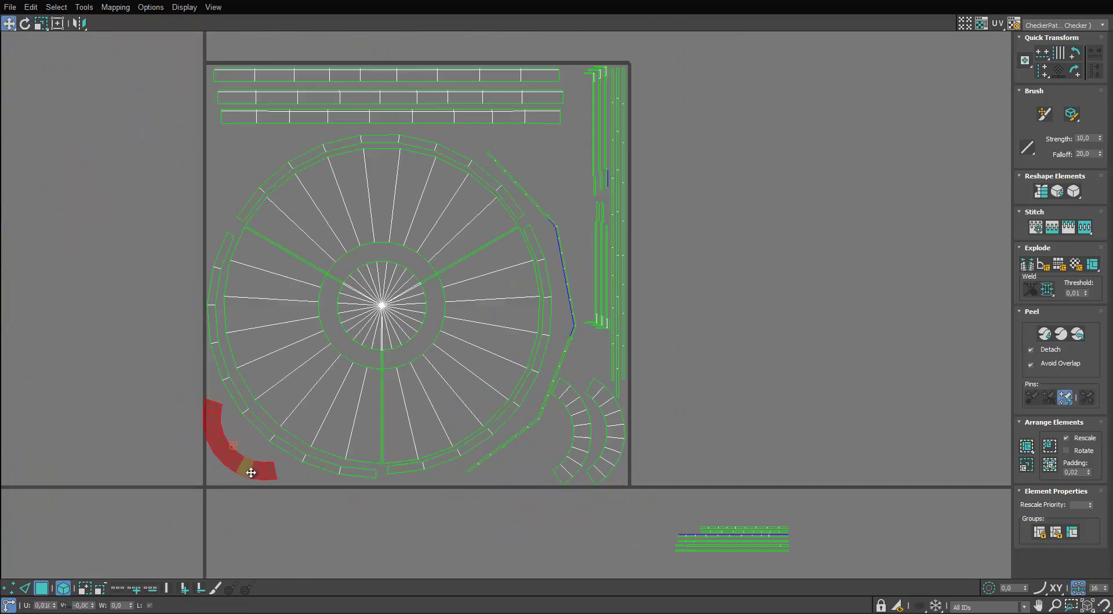
Step: Fit the second arc shell into the tile's upper-left corner and the third into its lower-right corner, rotating each to follow the disc
{"action": "middle_click_drag", "start_coordinate": [261, 464], "coordinate": [264, 480]}
{"action": "left_click_drag", "start_coordinate": [579, 426], "coordinate": [238, 181]}
{"action": "key", "text": "e"}
{"action": "key", "text": "w"}
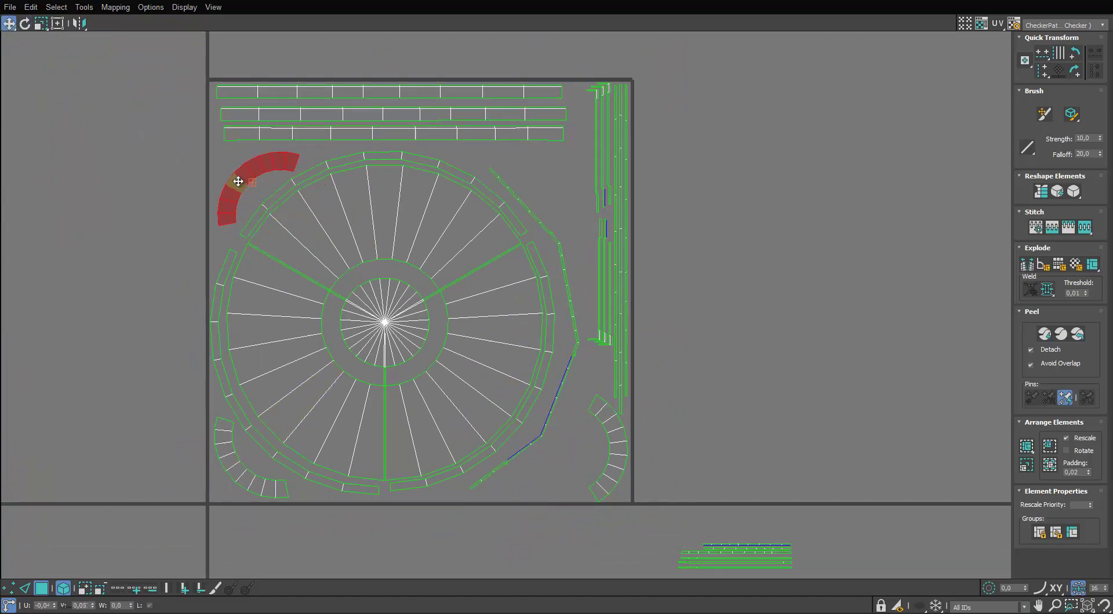
{"action": "key", "text": "e"}
{"action": "left_click_drag", "start_coordinate": [619, 442], "coordinate": [589, 463]}
{"action": "key", "text": "w"}
{"action": "middle_click_drag", "start_coordinate": [598, 442], "coordinate": [592, 446]}
Step: Move the short thin strips into the tile, turn them upright and fit them between the rim strips and the bracket shells
{"action": "left_click_drag", "start_coordinate": [738, 499], "coordinate": [689, 594]}
{"action": "middle_click_drag", "start_coordinate": [813, 469], "coordinate": [816, 444]}
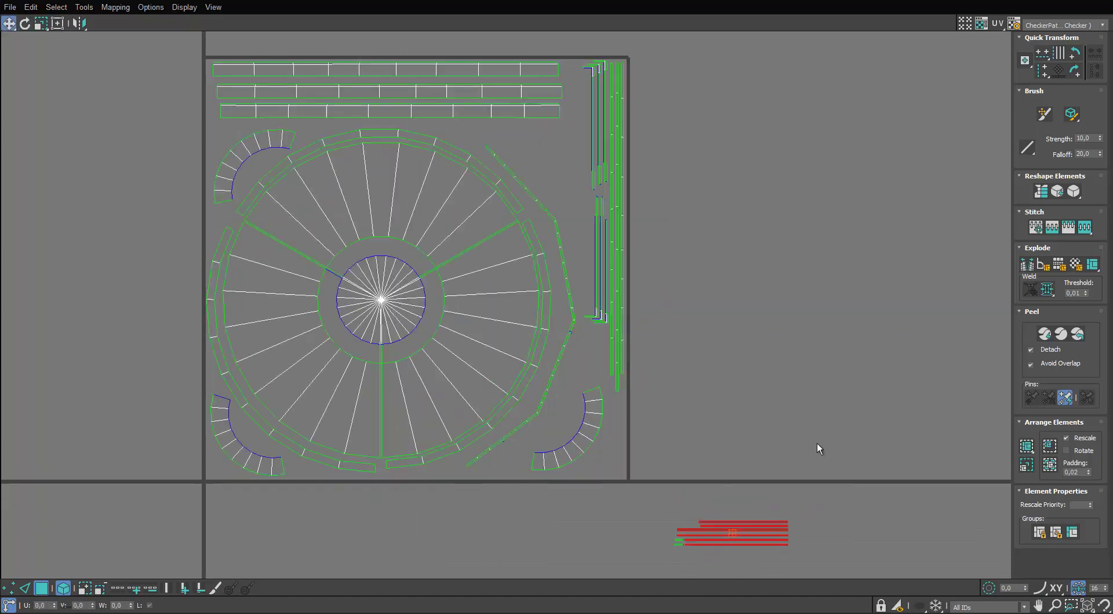
{"action": "left_click_drag", "start_coordinate": [732, 545], "coordinate": [521, 154]}
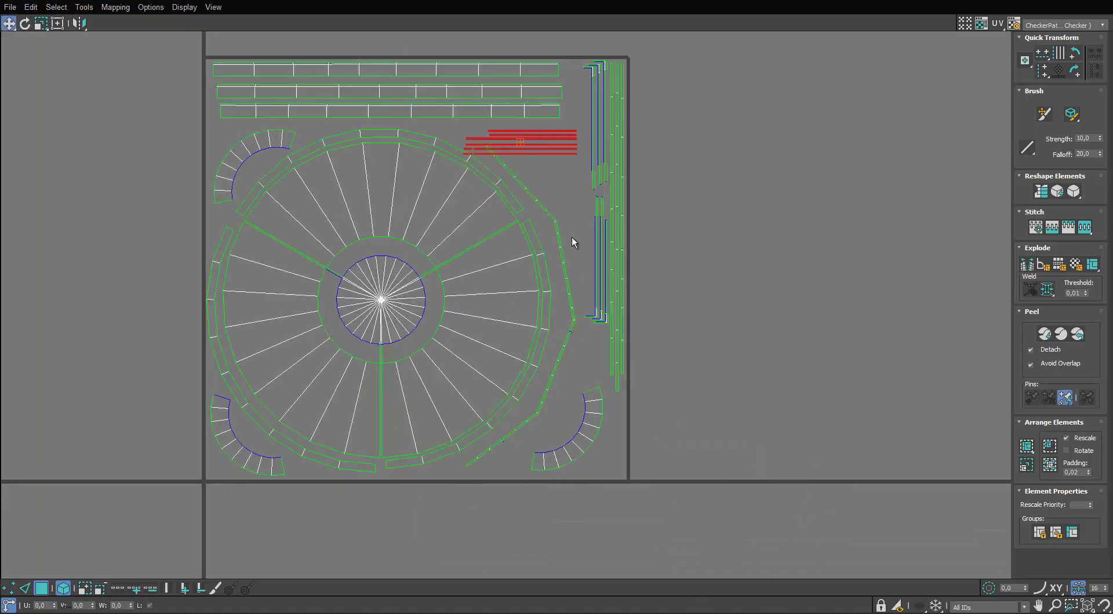
{"action": "middle_click_drag", "start_coordinate": [571, 238], "coordinate": [587, 335]}
{"action": "scroll", "coordinate": [584, 232], "scroll_direction": "up", "scroll_amount": 4}
{"action": "key", "text": "e"}
{"action": "left_click_drag", "start_coordinate": [585, 235], "coordinate": [616, 315]}
{"action": "key", "text": "w"}
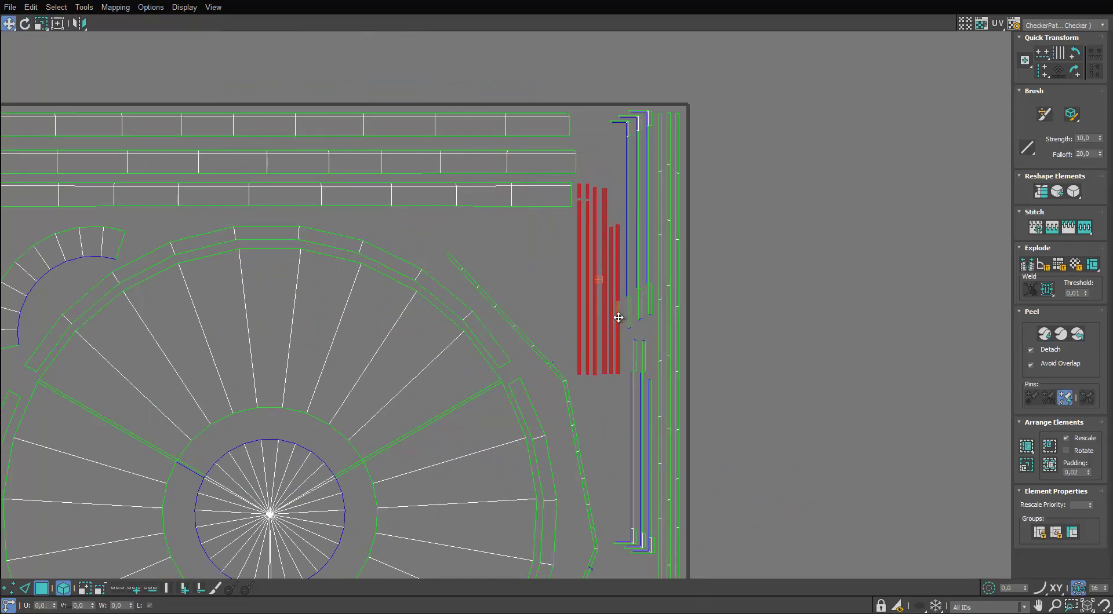
Step: Close the UV editor and leave face selection, with the disc model viewed from above
{"action": "scroll", "coordinate": [616, 316], "scroll_direction": "down", "scroll_amount": 6}
{"action": "scroll", "coordinate": [631, 266], "scroll_direction": "up", "scroll_amount": 5}
{"action": "scroll", "coordinate": [634, 270], "scroll_direction": "down", "scroll_amount": 4}
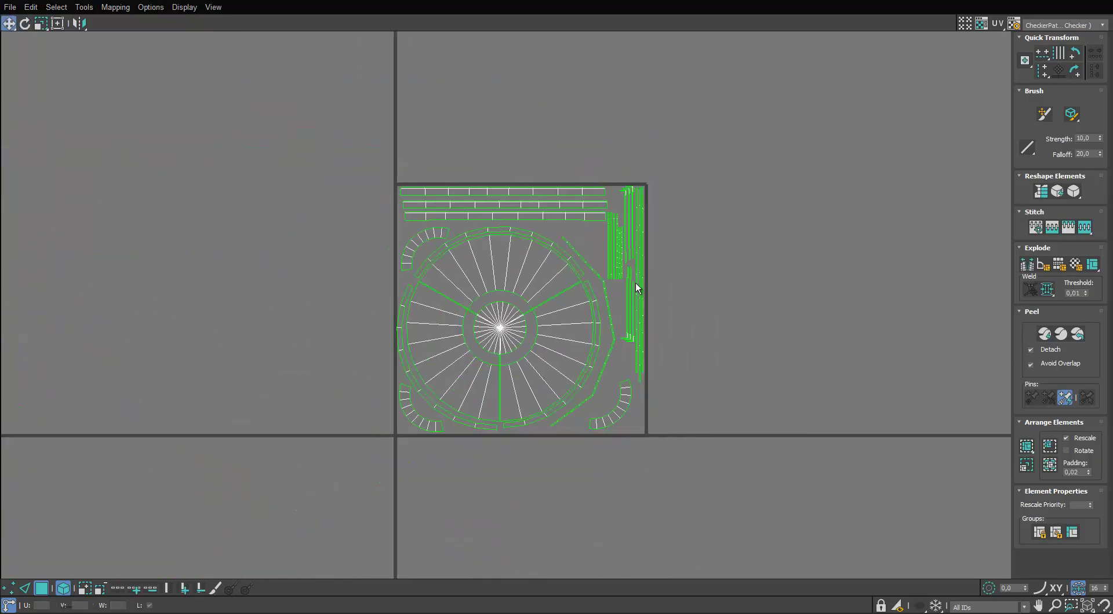
{"action": "middle_click_drag", "start_coordinate": [596, 254], "coordinate": [582, 273]}
{"action": "double_click", "coordinate": [668, 2]}
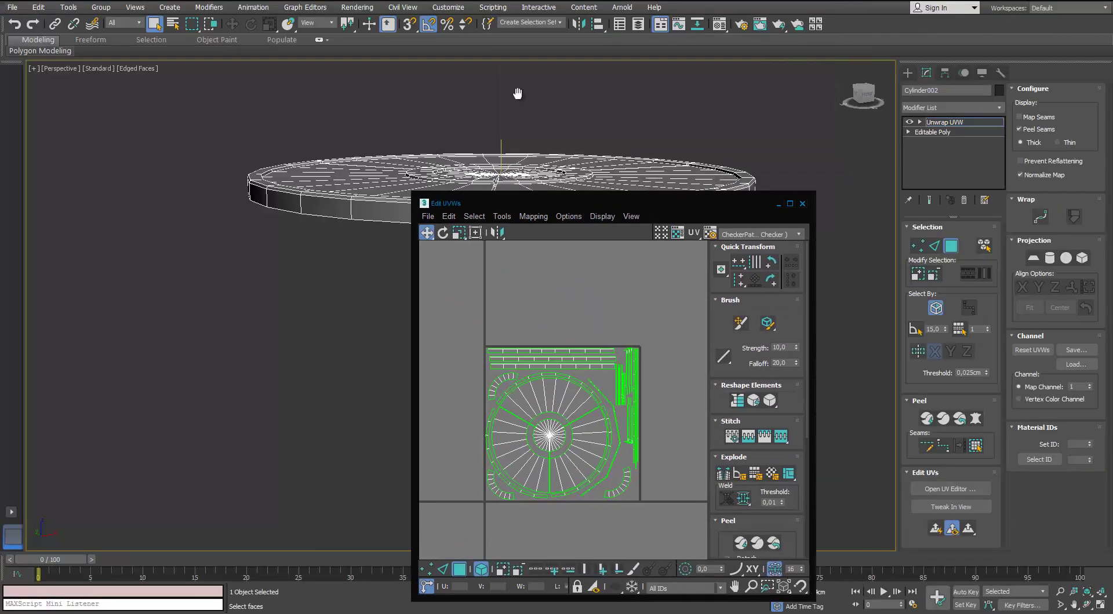
{"action": "middle_click_drag", "start_coordinate": [518, 92], "coordinate": [517, 169], "text": "alt"}
{"action": "middle_click_drag", "start_coordinate": [518, 169], "coordinate": [346, 176]}
{"action": "left_click", "coordinate": [943, 248]}
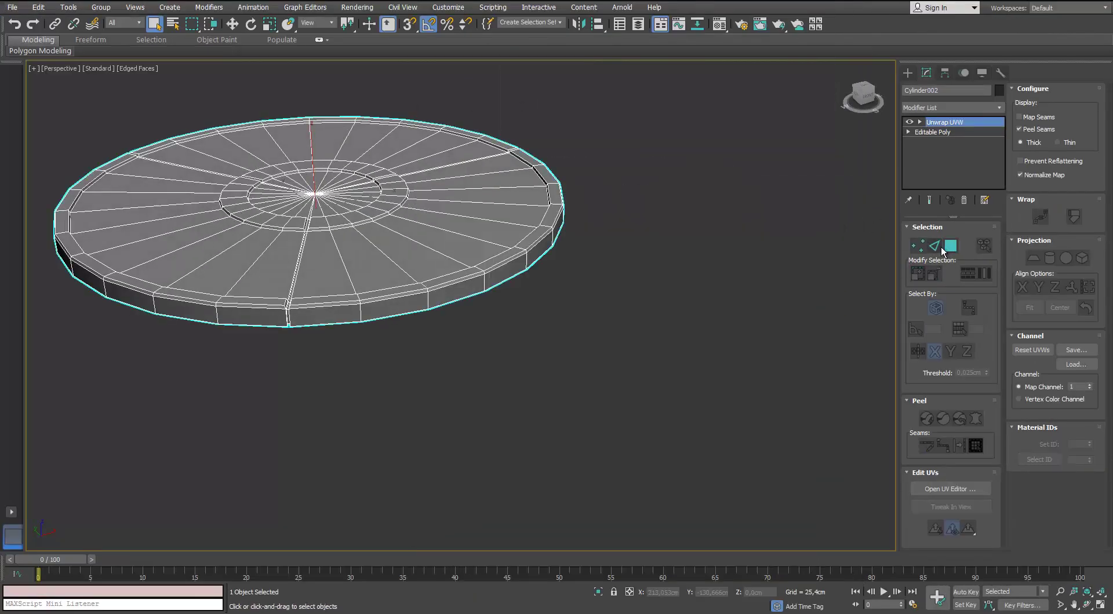
Step: Show the 02 - Default checker material shaded in the viewport
{"action": "key", "text": "m"}
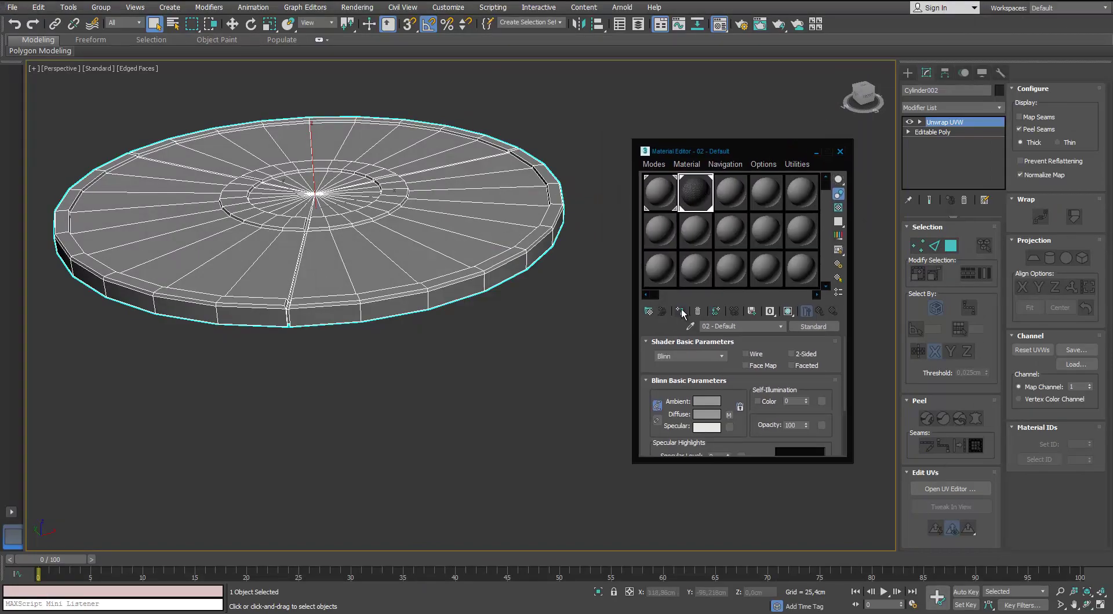
{"action": "left_click", "coordinate": [788, 312]}
{"action": "left_click", "coordinate": [840, 153]}
Step: Examine the checker pattern across the disc's surface and rim for stretching or uneven density
{"action": "scroll", "coordinate": [357, 224], "scroll_direction": "up", "scroll_amount": 3}
{"action": "middle_click_drag", "start_coordinate": [406, 185], "coordinate": [470, 313], "text": "alt"}
{"action": "scroll", "coordinate": [357, 224], "scroll_direction": "up", "scroll_amount": 4}
{"action": "scroll", "coordinate": [320, 173], "scroll_direction": "down", "scroll_amount": 6}
{"action": "middle_click_drag", "start_coordinate": [635, 297], "coordinate": [640, 304], "text": "alt"}
{"action": "left_click", "coordinate": [690, 255]}
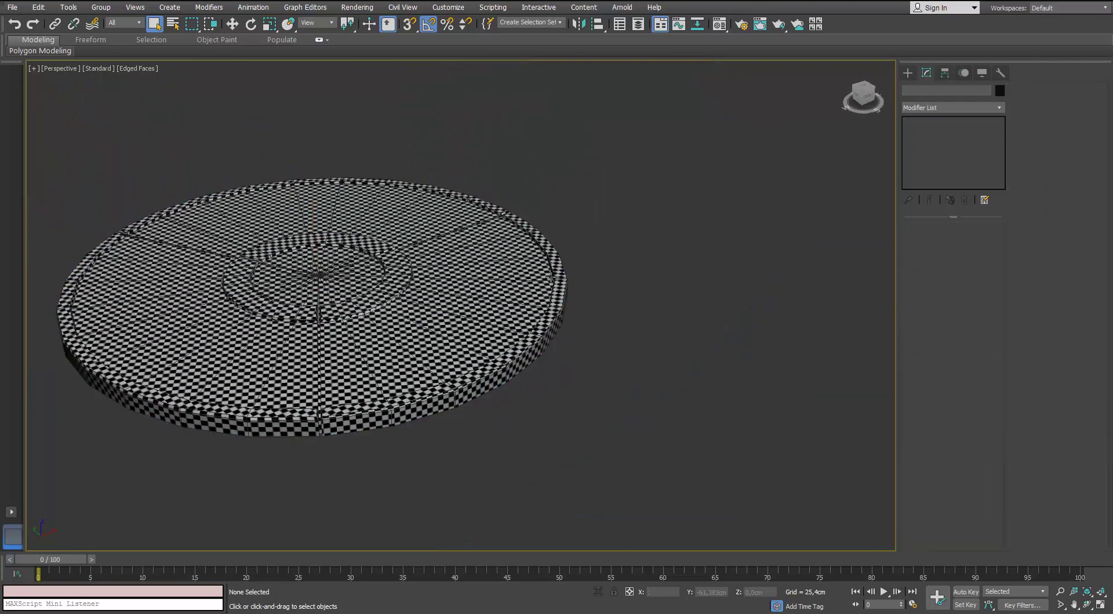
{"action": "middle_click_drag", "start_coordinate": [481, 209], "coordinate": [501, 220], "text": "alt"}
{"action": "scroll", "coordinate": [501, 220], "scroll_direction": "down", "scroll_amount": 3}
Step: Rename the low-poly disc GroundTable_LP and copy the name for reuse
{"action": "left_click", "coordinate": [502, 220]}
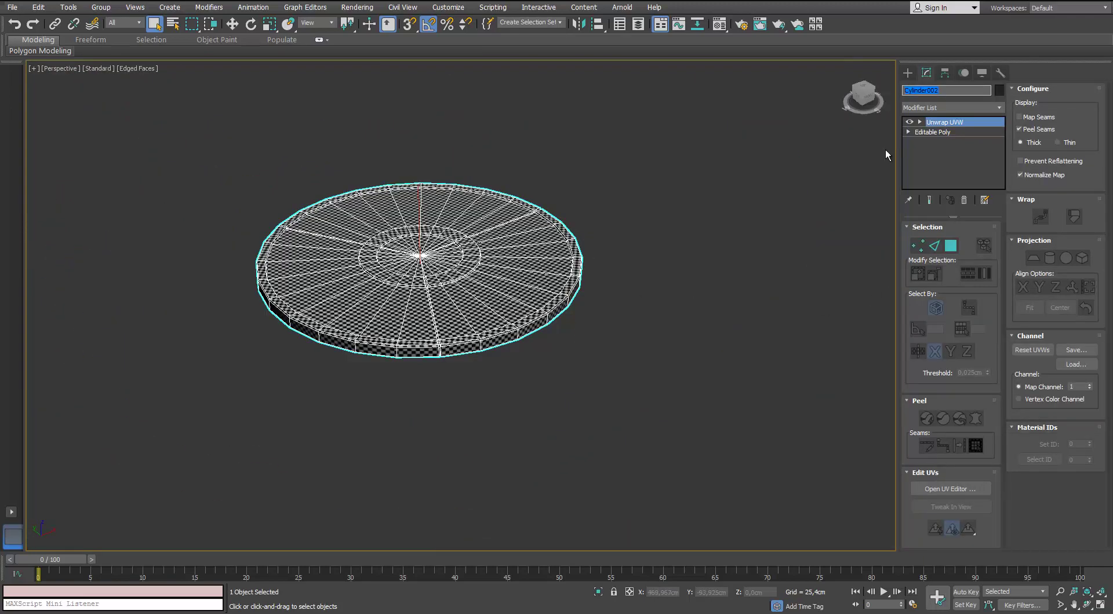
{"action": "type", "text": "GroundTable_LP"}
{"action": "left_click_drag", "start_coordinate": [954, 91], "coordinate": [903, 90]}
{"action": "right_click", "coordinate": [916, 89]}
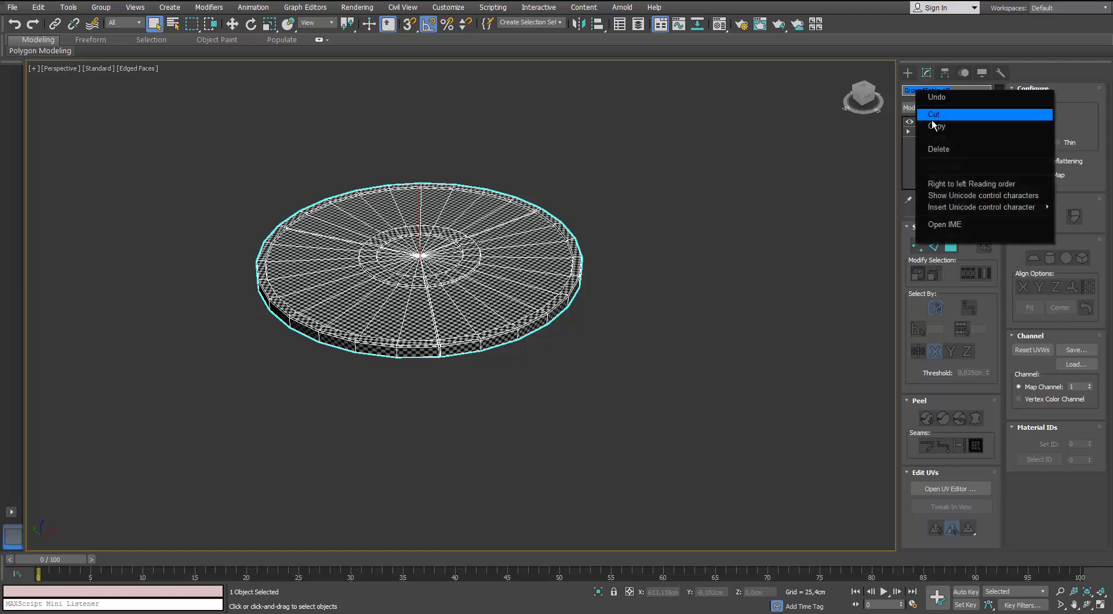
{"action": "left_click", "coordinate": [626, 105]}
Step: Hide the Ground_LP layer, show the Ground Table_HP layer and rename its cylinder GroundTable_HP
{"action": "left_click", "coordinate": [619, 24]}
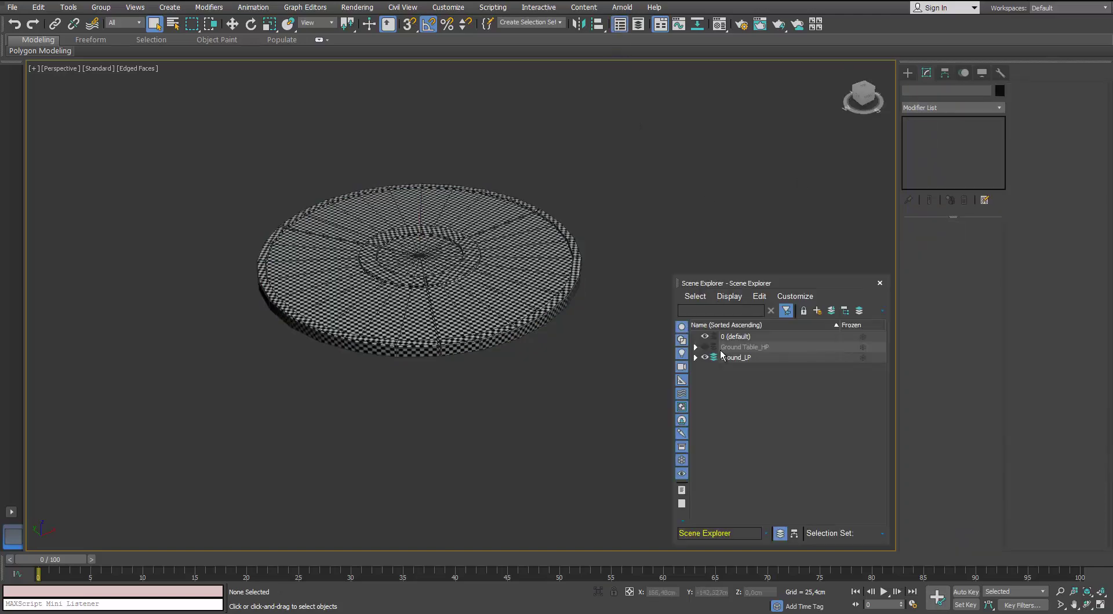
{"action": "left_click", "coordinate": [708, 357]}
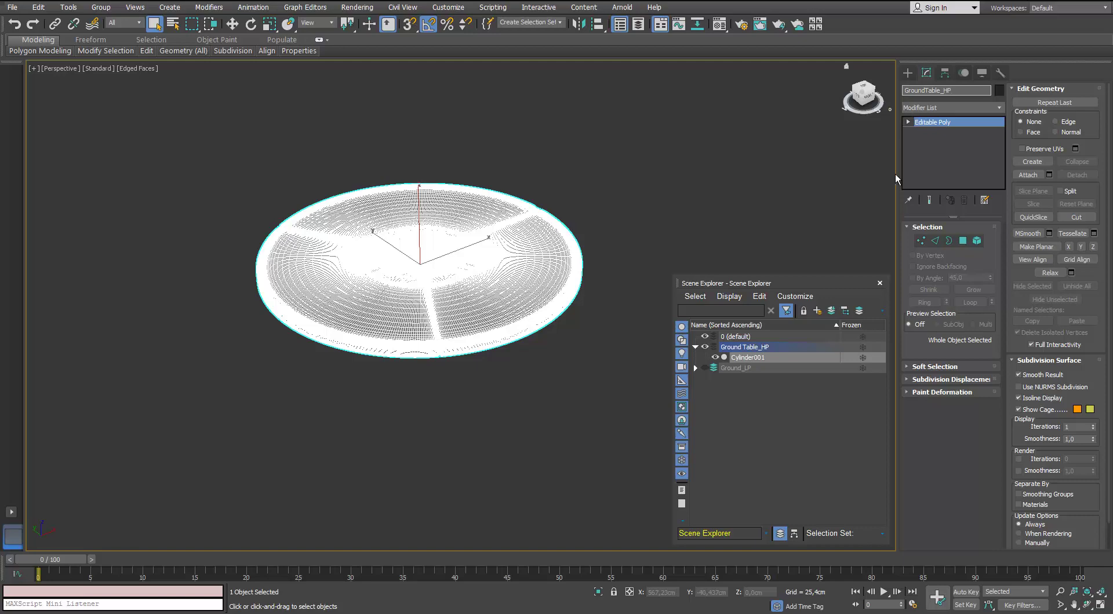
{"action": "key", "text": "Return"}
Step: Turn off the edge display and examine the high-poly disc's surface up close
{"action": "left_click", "coordinate": [610, 191]}
{"action": "key", "text": "F4"}
{"action": "scroll", "coordinate": [493, 240], "scroll_direction": "up", "scroll_amount": 5}
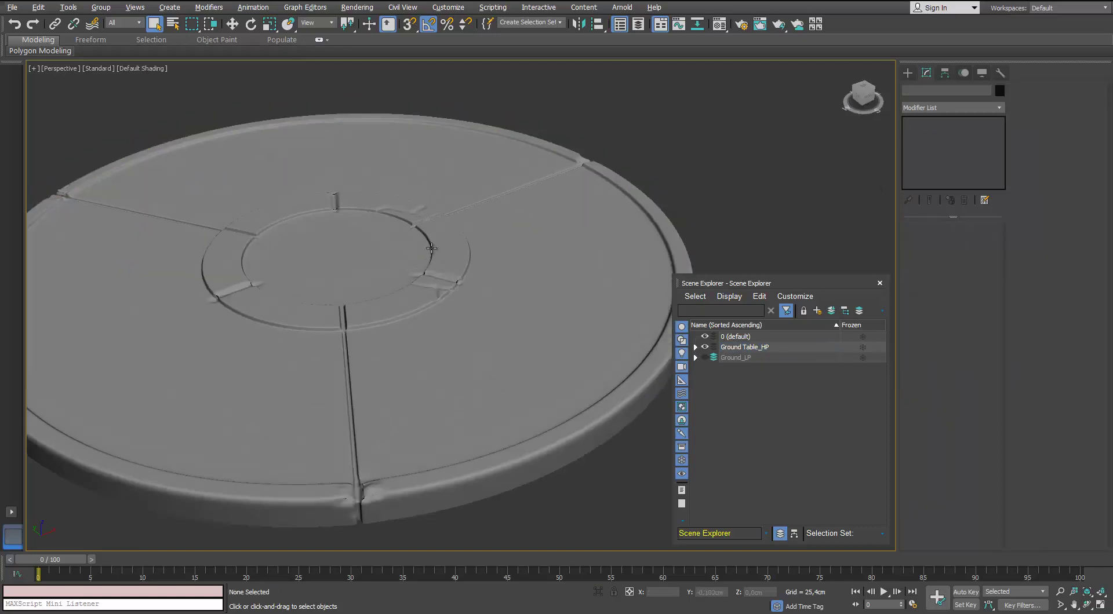
Step: Close the Scene Explorer and review the whole high-poly disc
{"action": "middle_click_drag", "start_coordinate": [431, 248], "coordinate": [440, 262], "text": "alt"}
{"action": "scroll", "coordinate": [455, 142], "scroll_direction": "down", "scroll_amount": 5}
{"action": "middle_click_drag", "start_coordinate": [447, 223], "coordinate": [536, 316], "text": "alt"}
{"action": "left_click", "coordinate": [881, 284]}
{"action": "middle_click_drag", "start_coordinate": [536, 316], "coordinate": [462, 261], "text": "alt"}
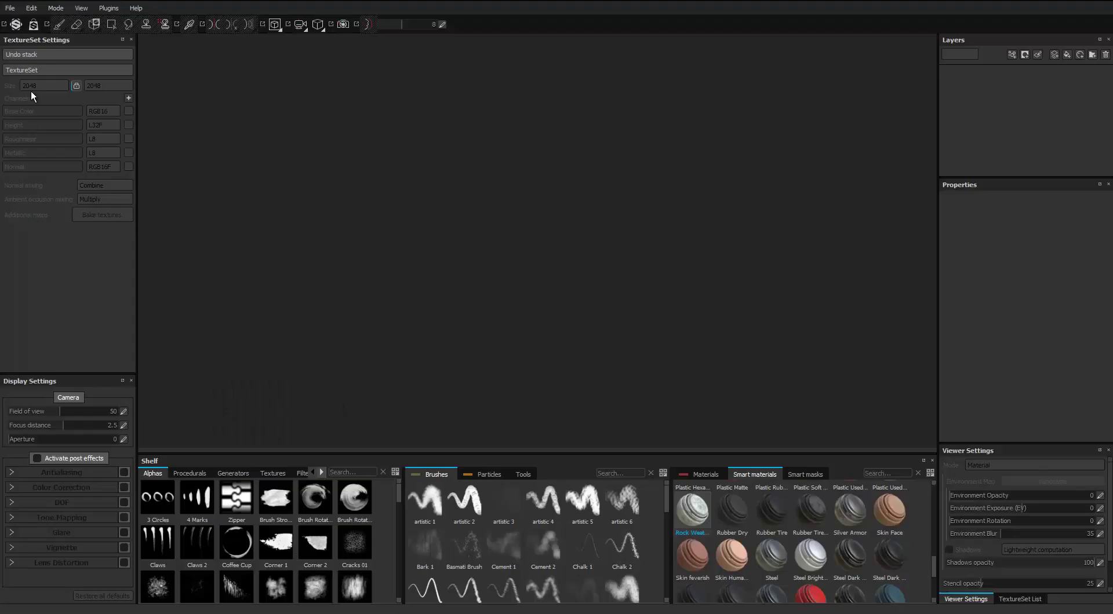
Step: Switch to Substance Painter and create a new pbr-metal-rough-HQ project from Ground Table_LP.obj with DirectX normals at 2048 resolution
{"action": "left_click", "coordinate": [9, 8]}
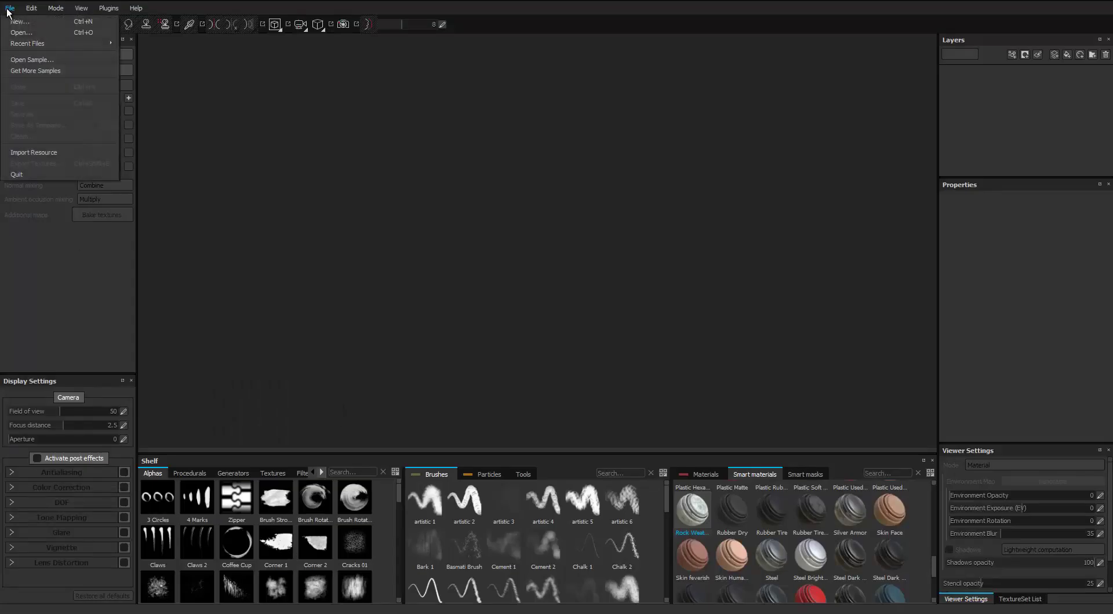
{"action": "key", "text": "Return"}
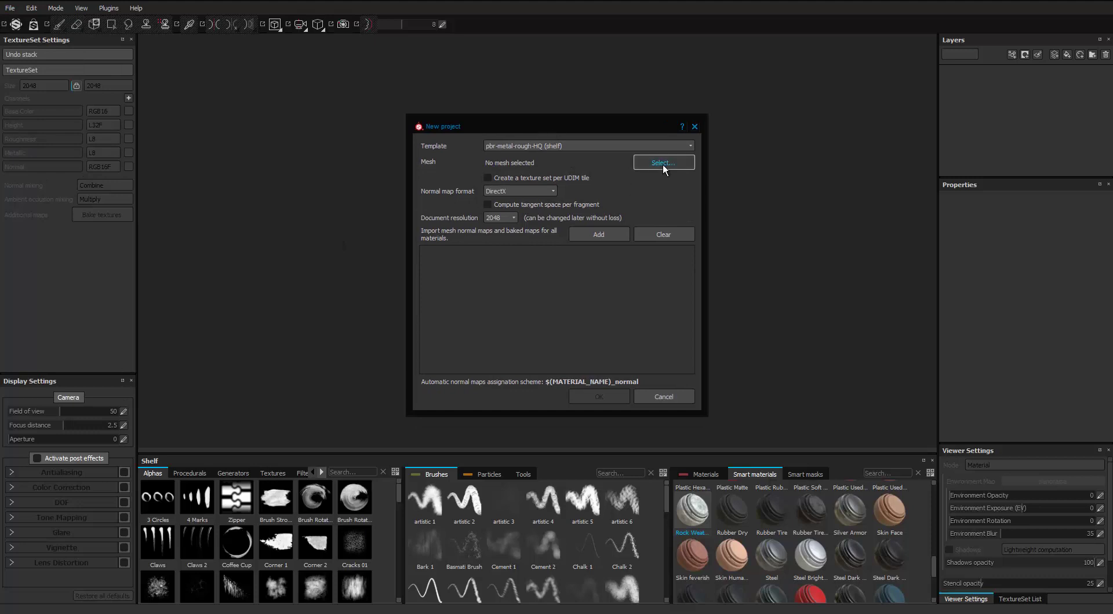
{"action": "left_click", "coordinate": [662, 163]}
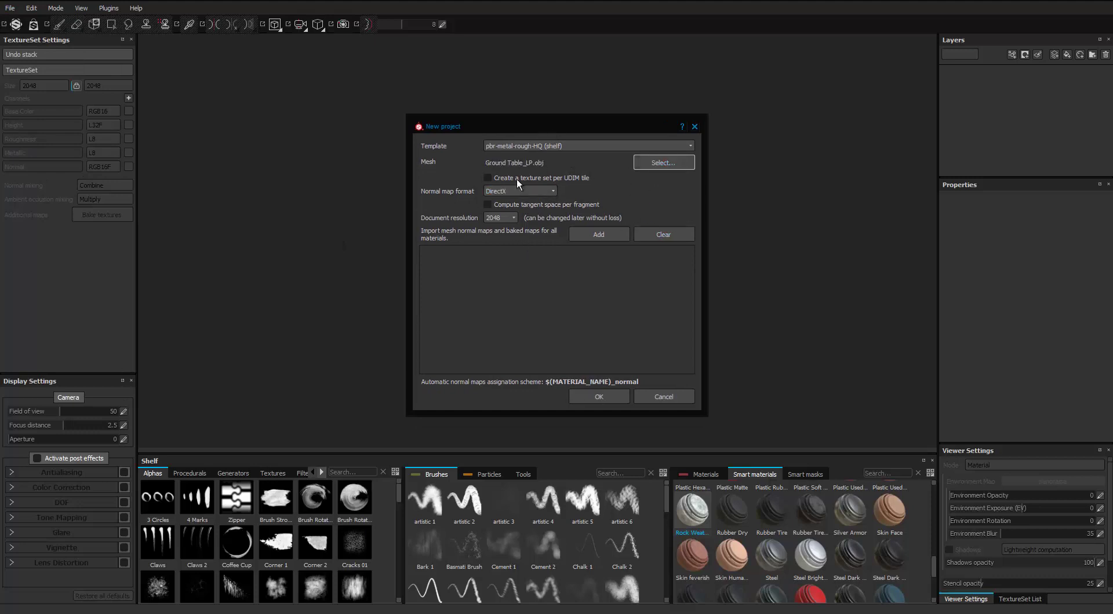
{"action": "left_click", "coordinate": [583, 399]}
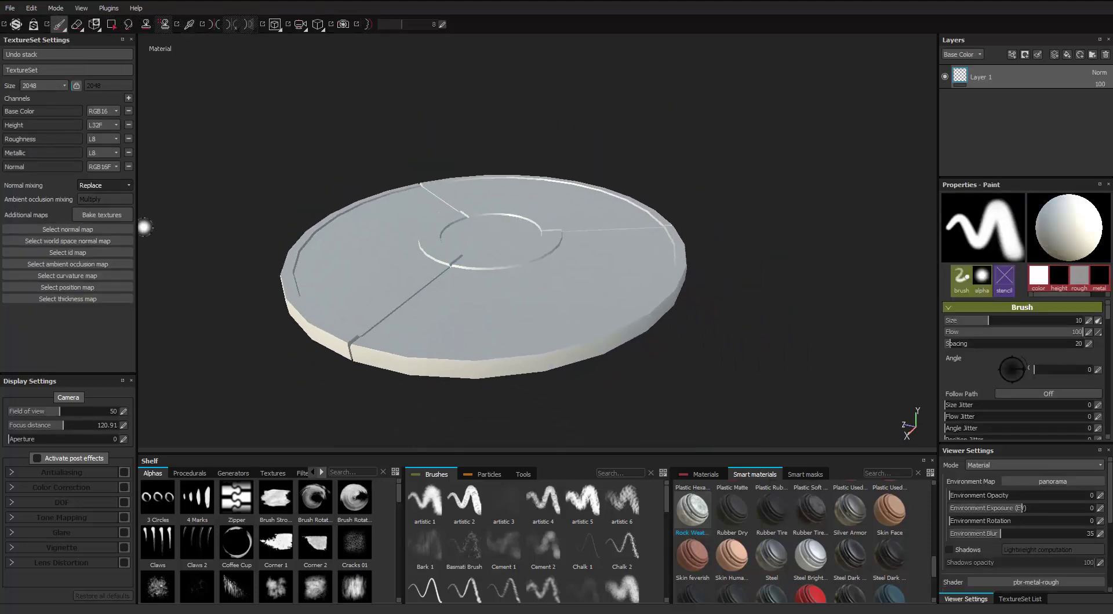
Step: Set the texture set's normal mixing to Combine and open the baking settings
{"action": "left_click", "coordinate": [116, 185]}
{"action": "left_click", "coordinate": [120, 201]}
{"action": "left_click", "coordinate": [117, 212]}
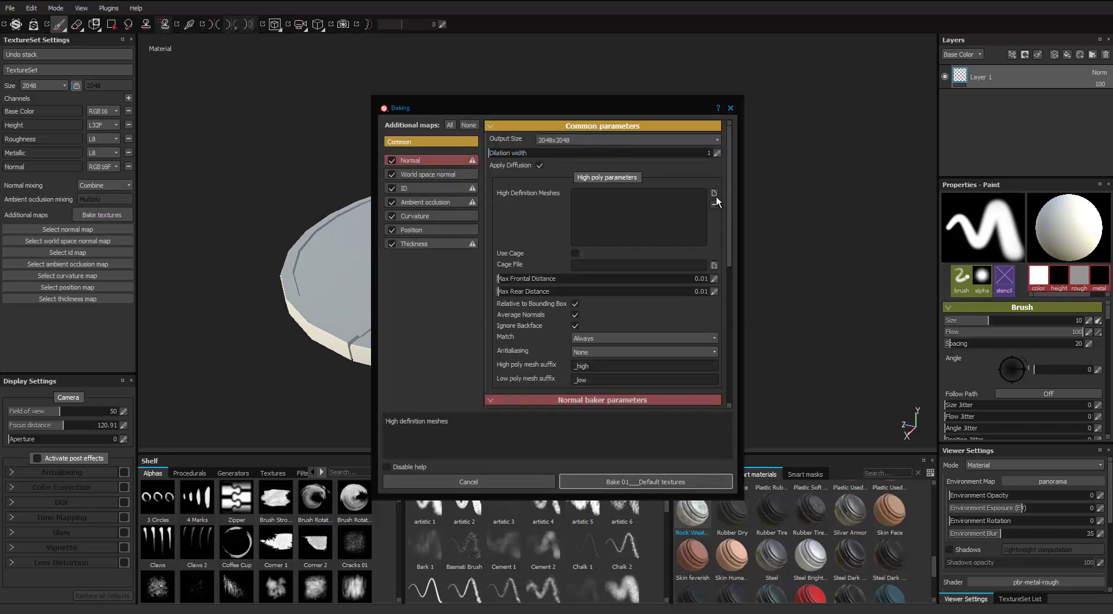
Step: Load the high-poly mesh for baking, matched By Mesh Name with suffixes _HP and _LP, and set antialiasing to Subsampling 2x2
{"action": "left_click", "coordinate": [714, 193]}
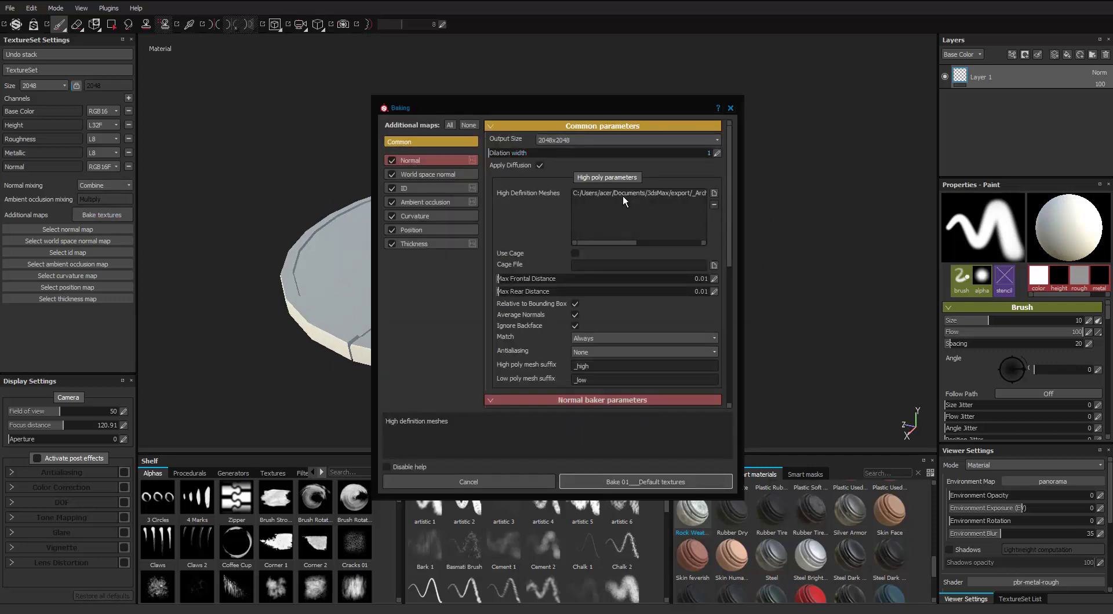
{"action": "left_click", "coordinate": [626, 338]}
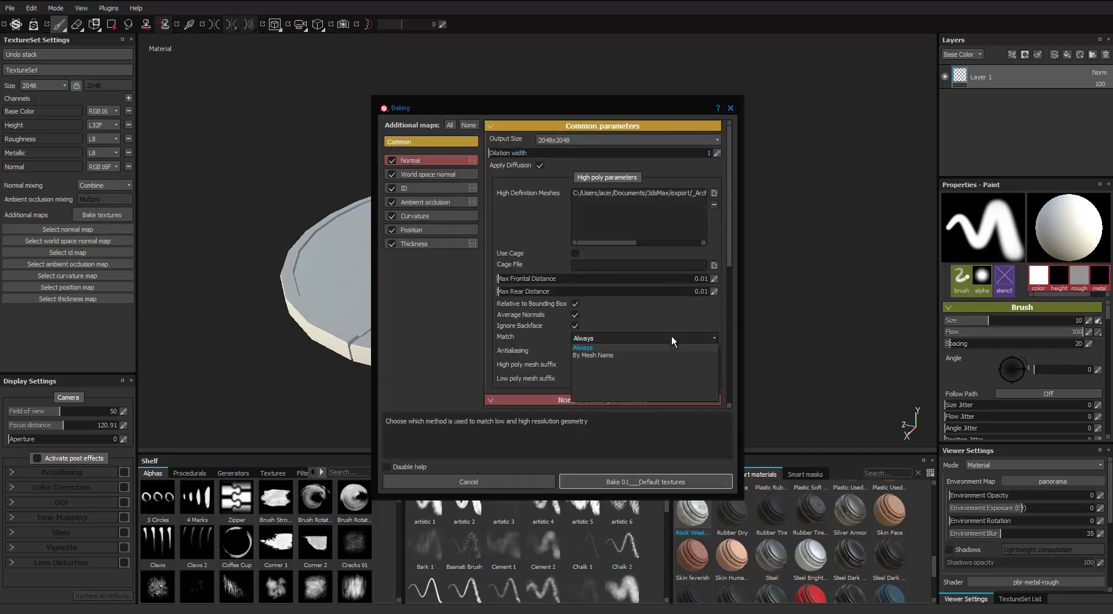
{"action": "left_click", "coordinate": [602, 345]}
{"action": "left_click", "coordinate": [594, 353]}
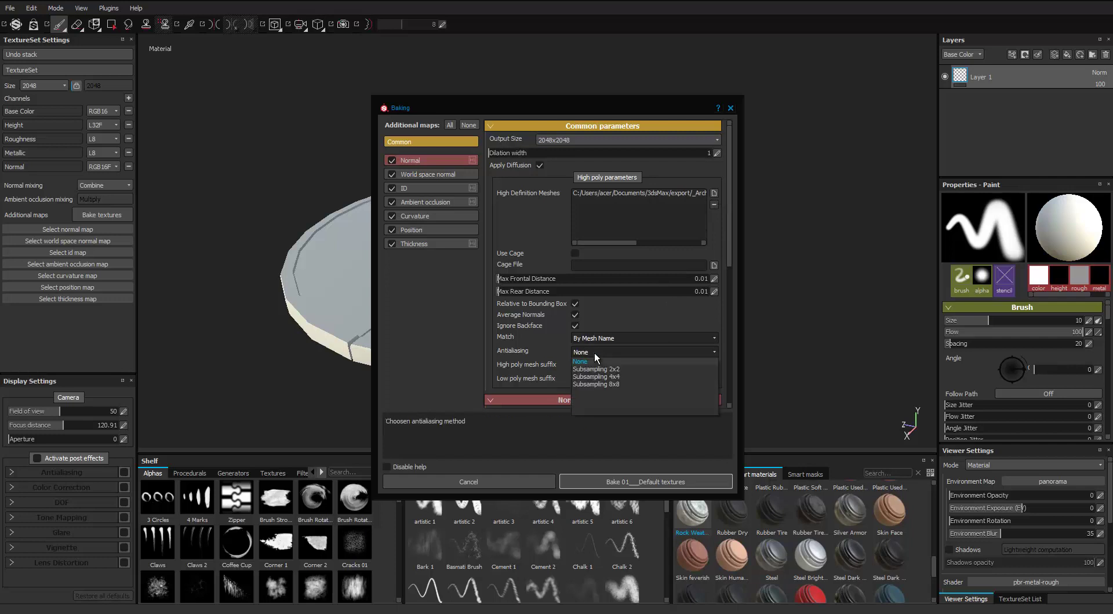
{"action": "left_click", "coordinate": [597, 368]}
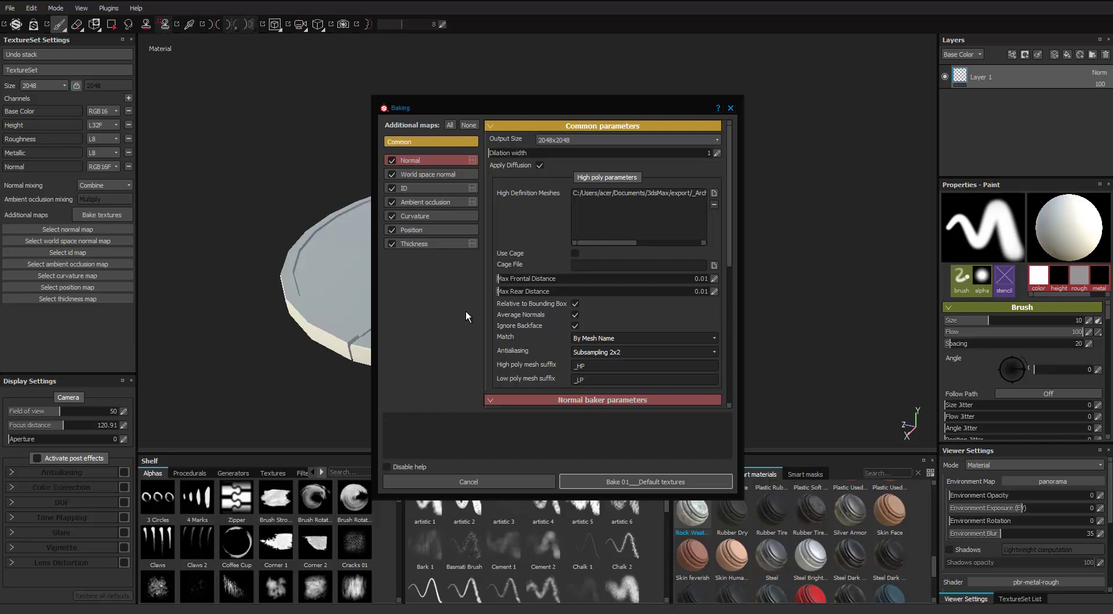
Step: Set the ID baker's color source to Mesh ID and its color generator to Grayscale
{"action": "left_click", "coordinate": [449, 175]}
{"action": "left_click", "coordinate": [429, 188]}
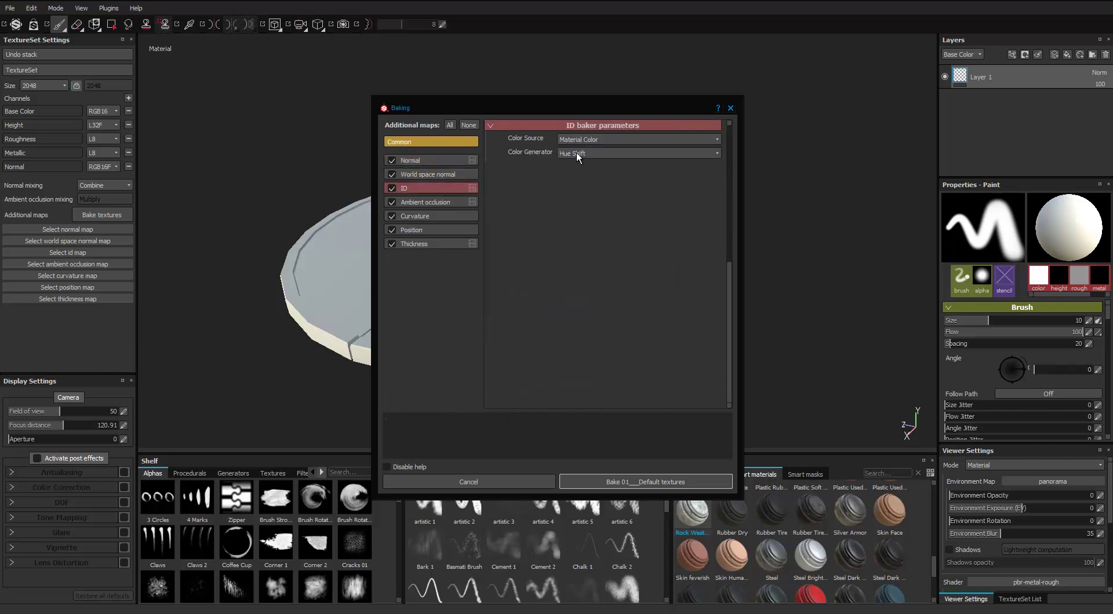
{"action": "left_click", "coordinate": [576, 153]}
{"action": "left_click", "coordinate": [584, 160]}
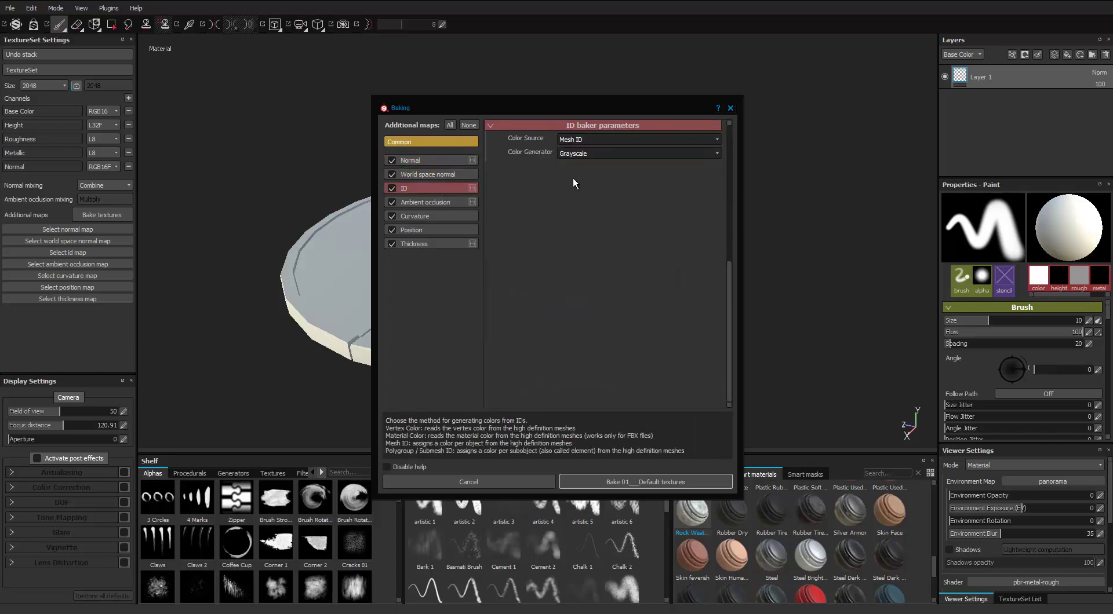
Step: Set the ambient occlusion baker to 95 secondary rays and its self occlusion to Only Same Mesh Name
{"action": "left_click", "coordinate": [429, 202]}
{"action": "left_click", "coordinate": [649, 226]}
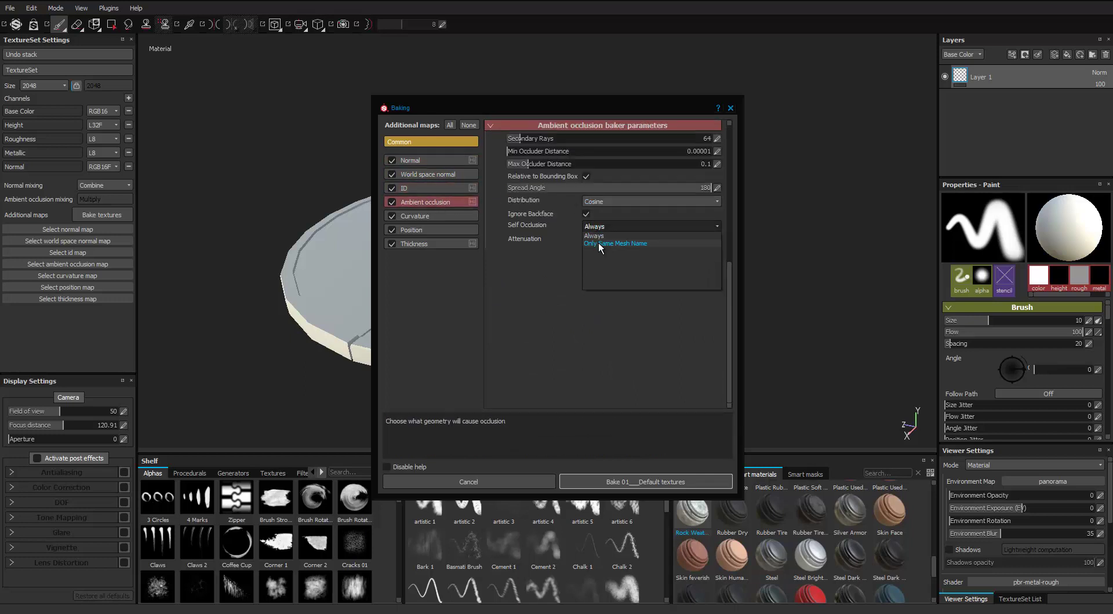
{"action": "left_click", "coordinate": [614, 242]}
Step: Set the thickness baker's self occlusion to Only Same Mesh Name and bake all the maps
{"action": "left_click", "coordinate": [436, 215]}
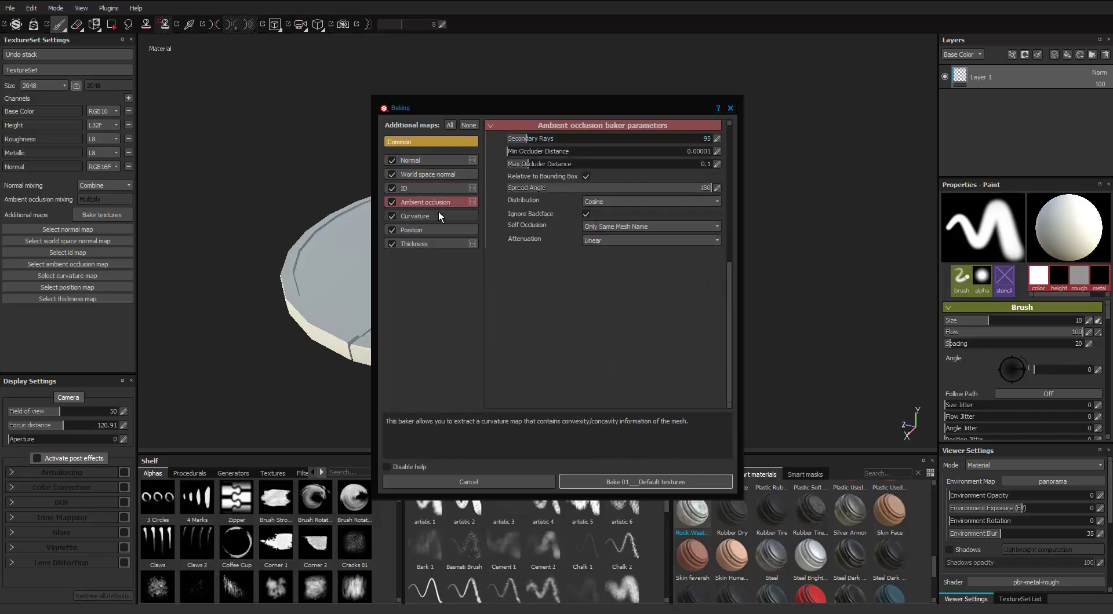
{"action": "left_click", "coordinate": [436, 230]}
{"action": "left_click", "coordinate": [434, 244]}
{"action": "left_click", "coordinate": [616, 226]}
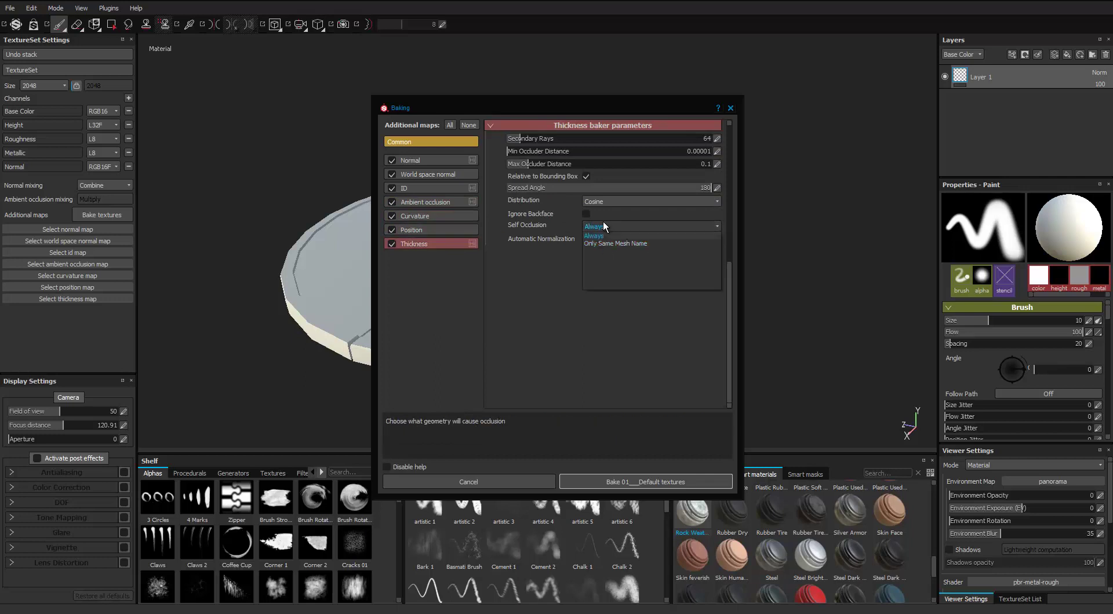
{"action": "left_click", "coordinate": [610, 240]}
{"action": "left_click", "coordinate": [580, 481]}
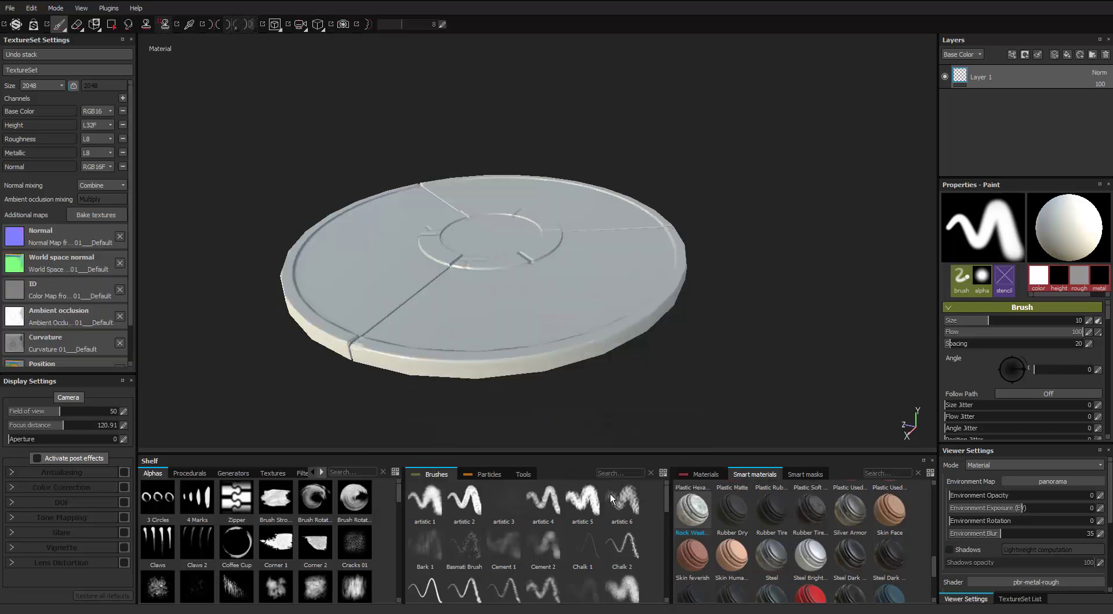
Step: Check the baked detail on the disc and delete the default paint layer
{"action": "left_click_drag", "start_coordinate": [661, 317], "coordinate": [658, 308], "text": "alt"}
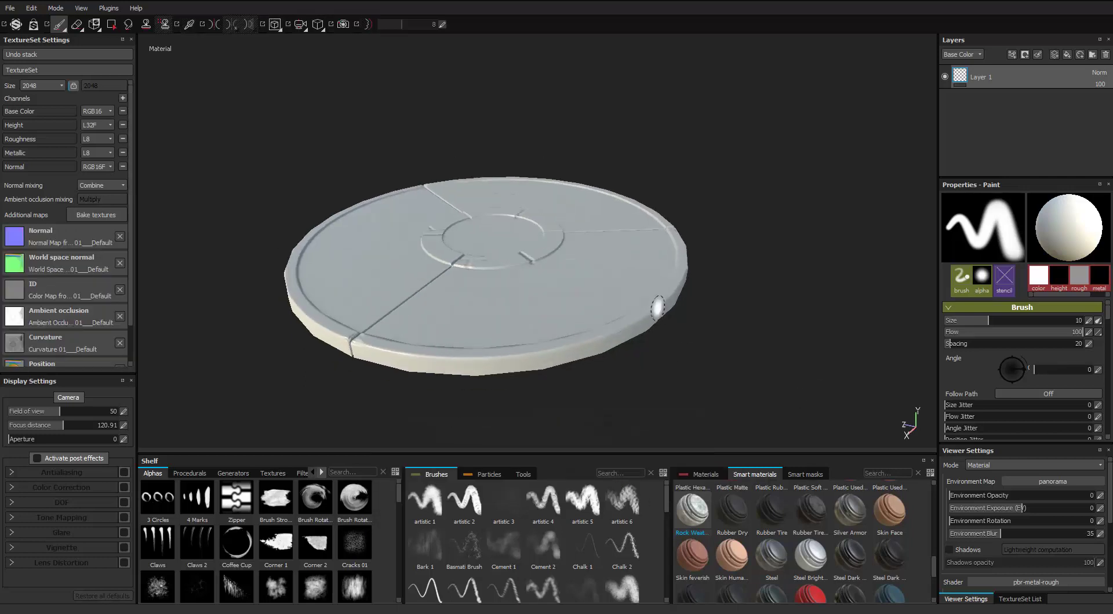
{"action": "left_click", "coordinate": [1105, 55]}
Step: Try the Rock Weathered smart material on the disc, then delete it
{"action": "scroll", "coordinate": [683, 537], "scroll_direction": "up", "scroll_amount": 1}
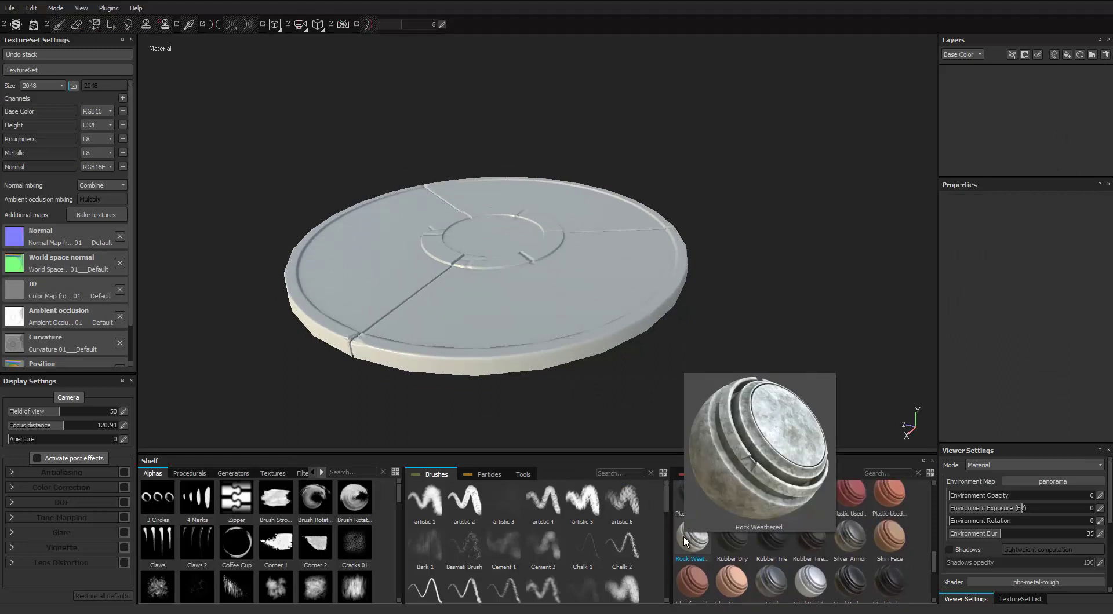
{"action": "left_click_drag", "start_coordinate": [683, 537], "coordinate": [997, 124]}
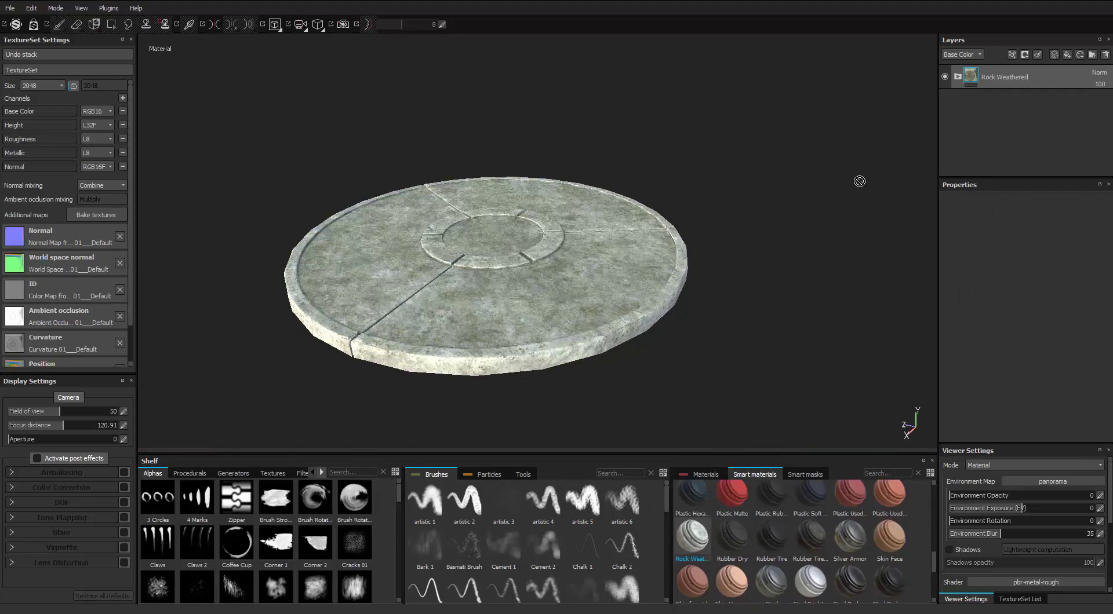
{"action": "left_click", "coordinate": [1105, 55]}
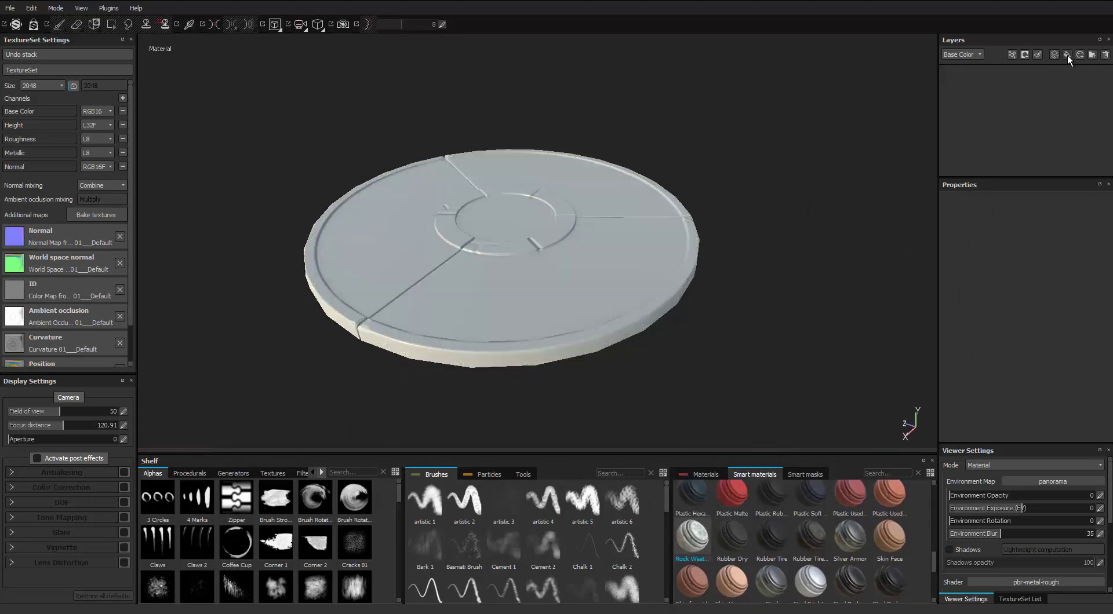
Step: Add a fill layer and set its base color to dark brown, R 0.080, G 0.042, B 0.009
{"action": "left_click", "coordinate": [1066, 56]}
{"action": "left_click", "coordinate": [999, 386]}
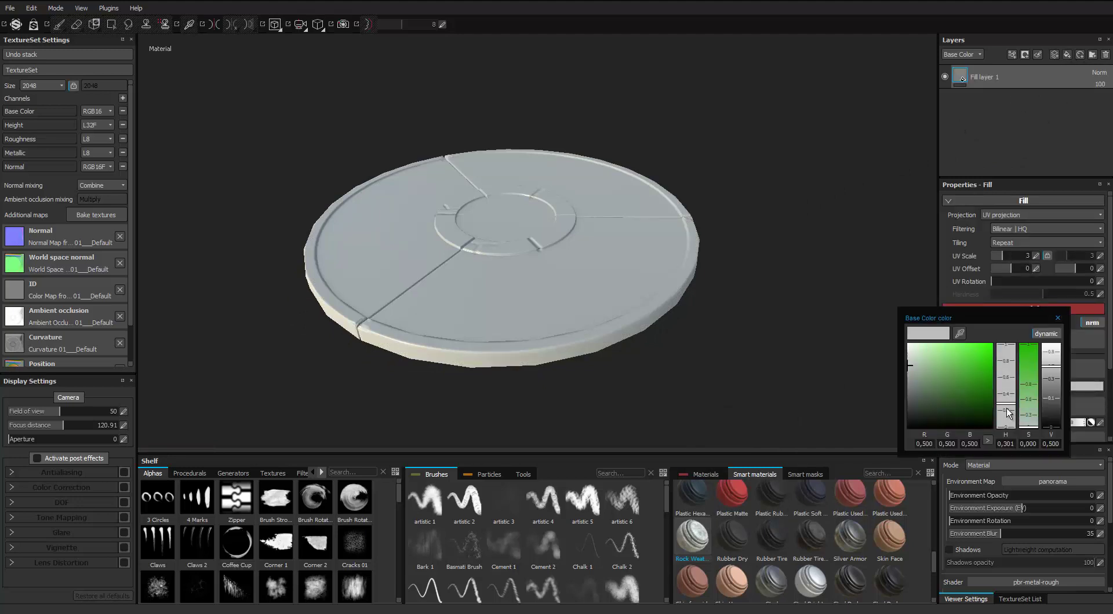
{"action": "left_click_drag", "start_coordinate": [1006, 413], "coordinate": [962, 398]}
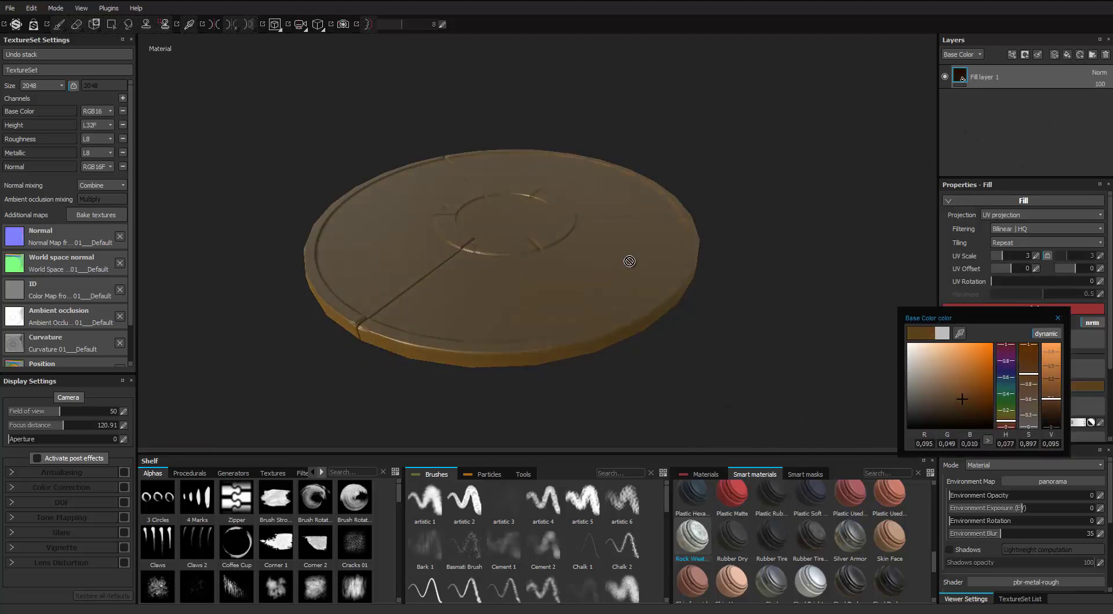
{"action": "scroll", "coordinate": [547, 266], "scroll_direction": "up", "scroll_amount": 4}
{"action": "left_click_drag", "start_coordinate": [630, 262], "coordinate": [626, 184], "text": "alt"}
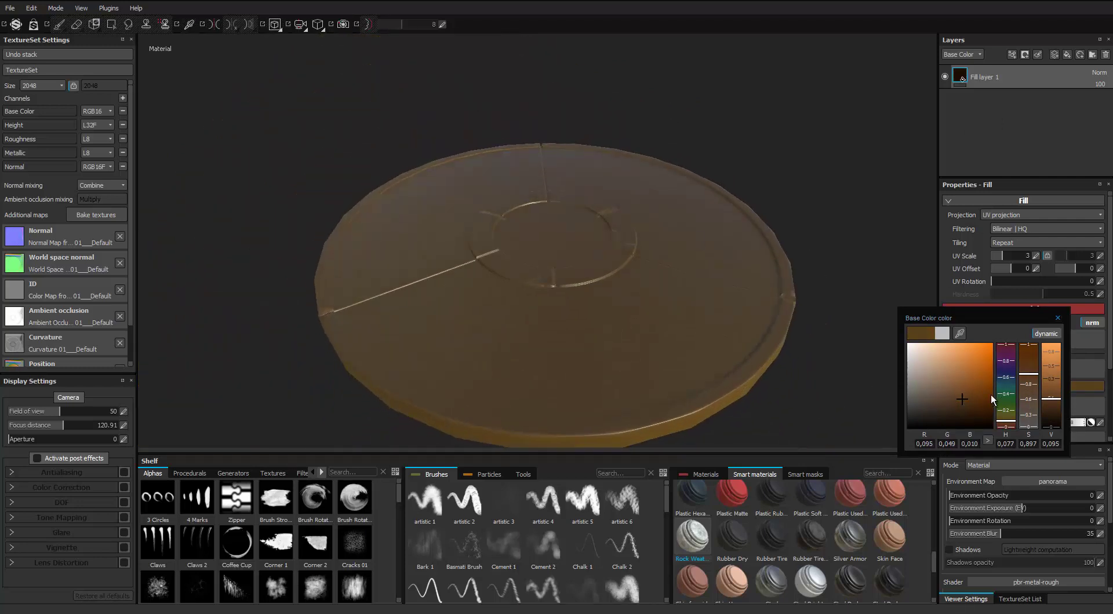
{"action": "mouse_move", "coordinate": [950, 396]}
{"action": "left_mouse_down"}
{"action": "mouse_move", "coordinate": [943, 391]}
{"action": "mouse_move", "coordinate": [960, 413]}
{"action": "mouse_move", "coordinate": [961, 401]}
{"action": "left_mouse_up"}
Step: Turn off the fill layer's metal channel and raise its roughness to about 0.75
{"action": "left_click_drag", "start_coordinate": [498, 249], "coordinate": [530, 193], "text": "alt"}
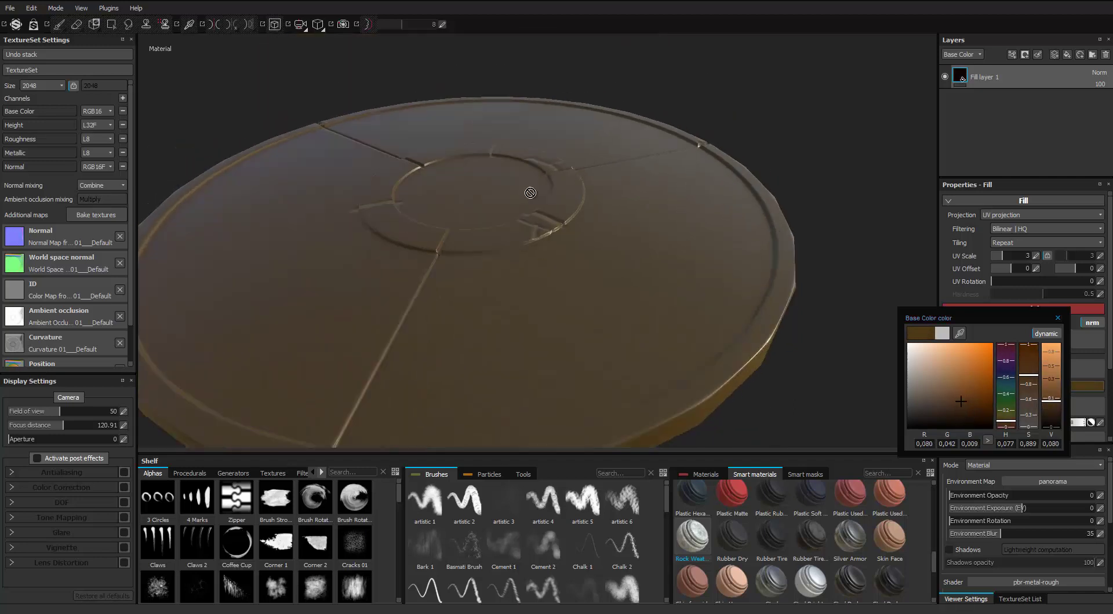
{"action": "right_click_drag", "start_coordinate": [530, 193], "coordinate": [484, 200], "text": "alt"}
{"action": "left_click_drag", "start_coordinate": [484, 200], "coordinate": [399, 216], "text": "alt"}
{"action": "right_click_drag", "start_coordinate": [399, 216], "coordinate": [422, 203], "text": "alt"}
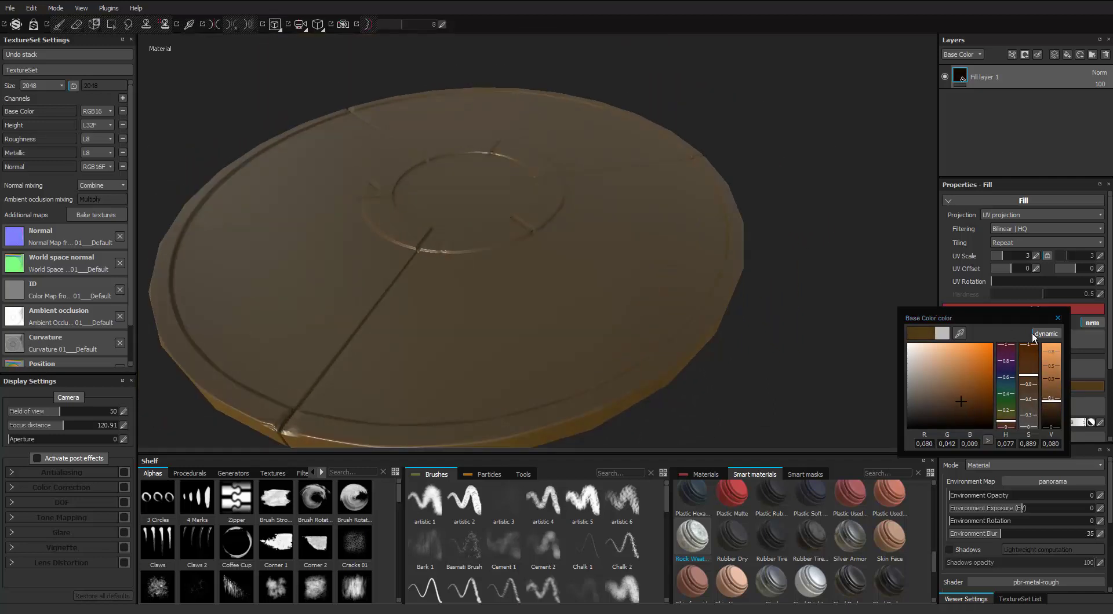
{"action": "scroll", "coordinate": [888, 298], "scroll_direction": "up", "scroll_amount": 1}
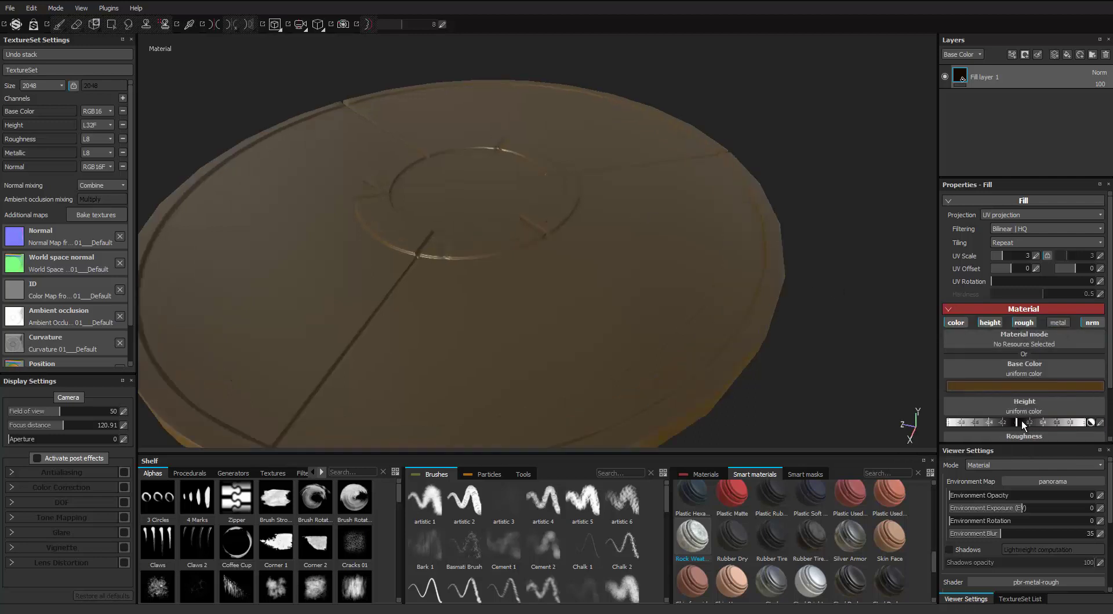
{"action": "scroll", "coordinate": [1032, 406], "scroll_direction": "down", "scroll_amount": 3}
{"action": "left_click_drag", "start_coordinate": [1025, 395], "coordinate": [1053, 395]}
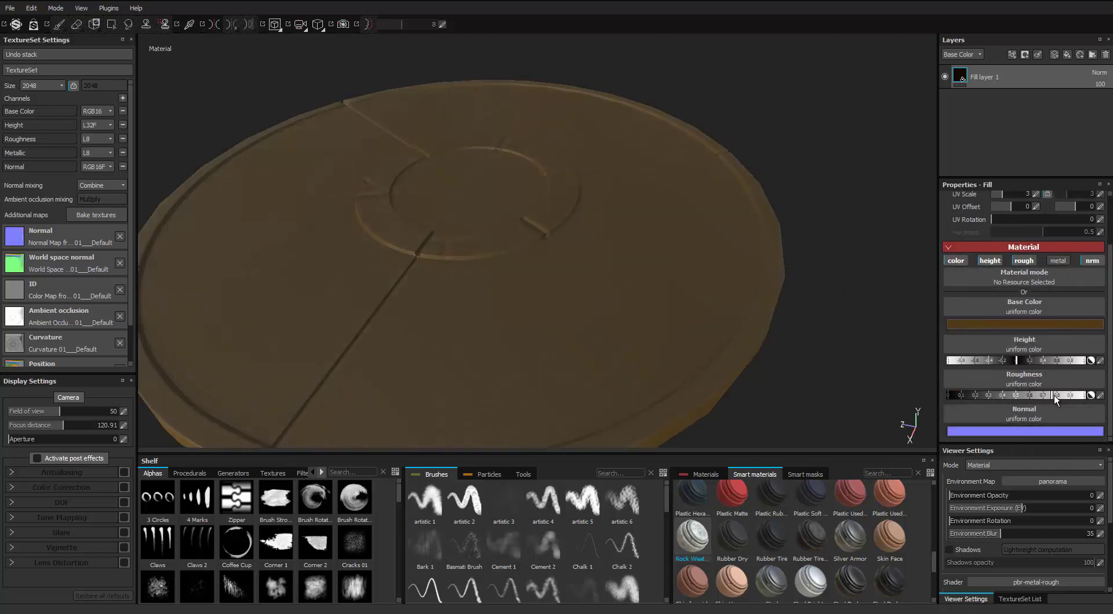
{"action": "left_click_drag", "start_coordinate": [951, 398], "coordinate": [1029, 407]}
{"action": "scroll", "coordinate": [703, 251], "scroll_direction": "down", "scroll_amount": 3}
{"action": "left_click_drag", "start_coordinate": [703, 251], "coordinate": [630, 229], "text": "alt"}
{"action": "scroll", "coordinate": [618, 184], "scroll_direction": "up", "scroll_amount": 3}
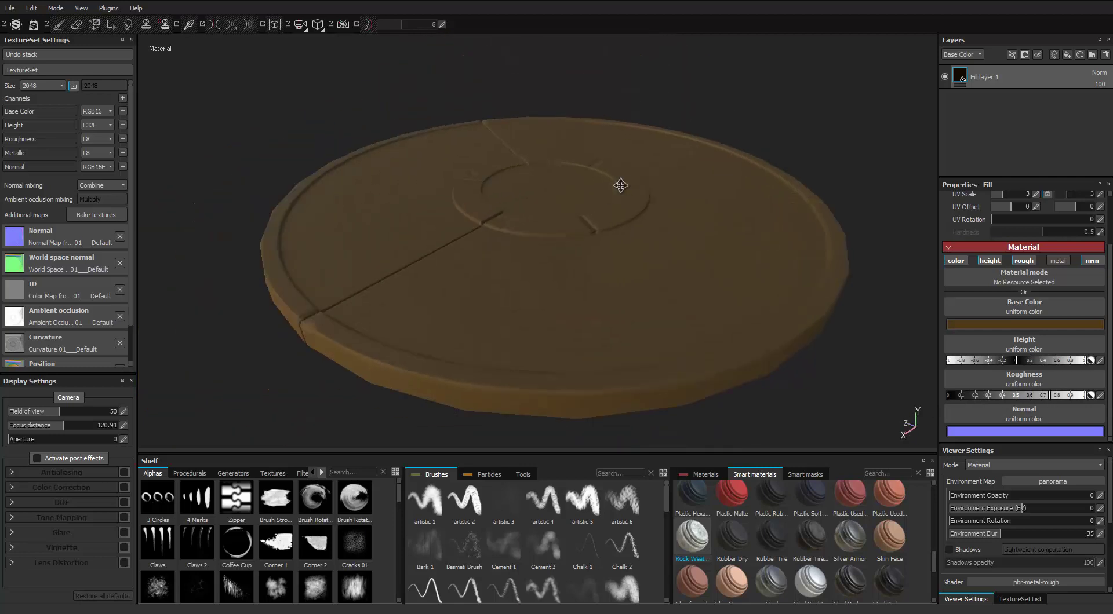
{"action": "middle_click_drag", "start_coordinate": [618, 184], "coordinate": [548, 192], "text": "alt"}
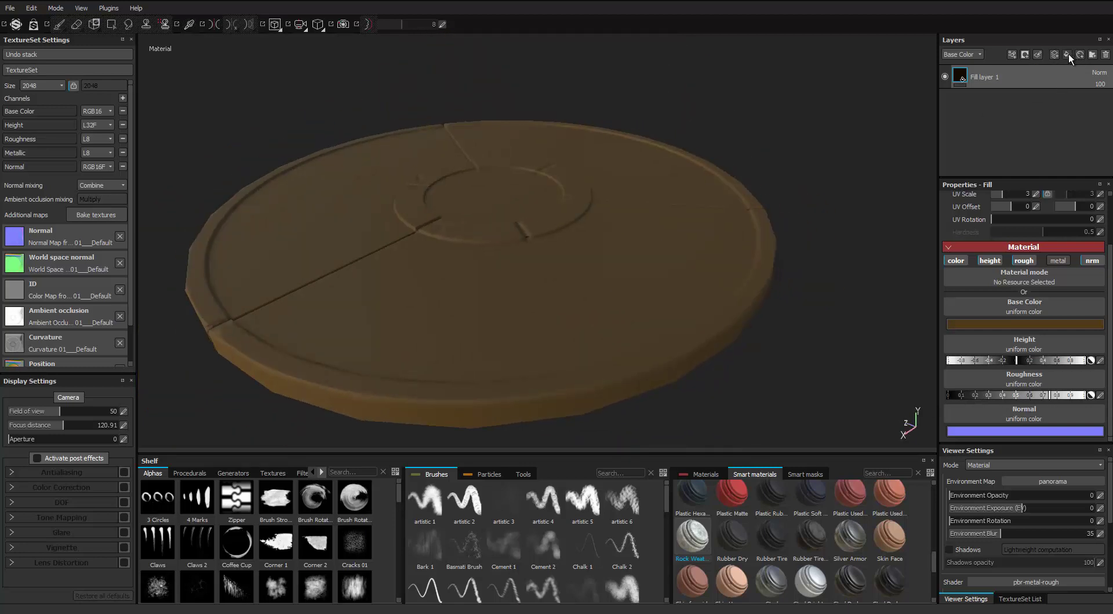
{"action": "left_click", "coordinate": [1067, 54]}
{"action": "left_click_drag", "start_coordinate": [651, 231], "coordinate": [917, 143], "text": "alt"}
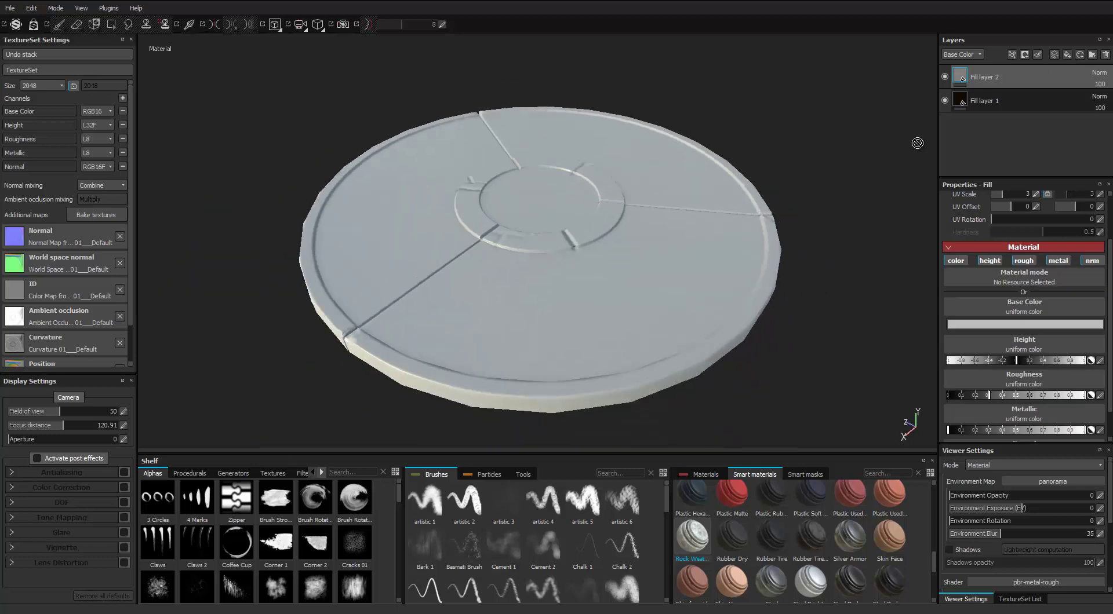
{"action": "key", "text": "Delete"}
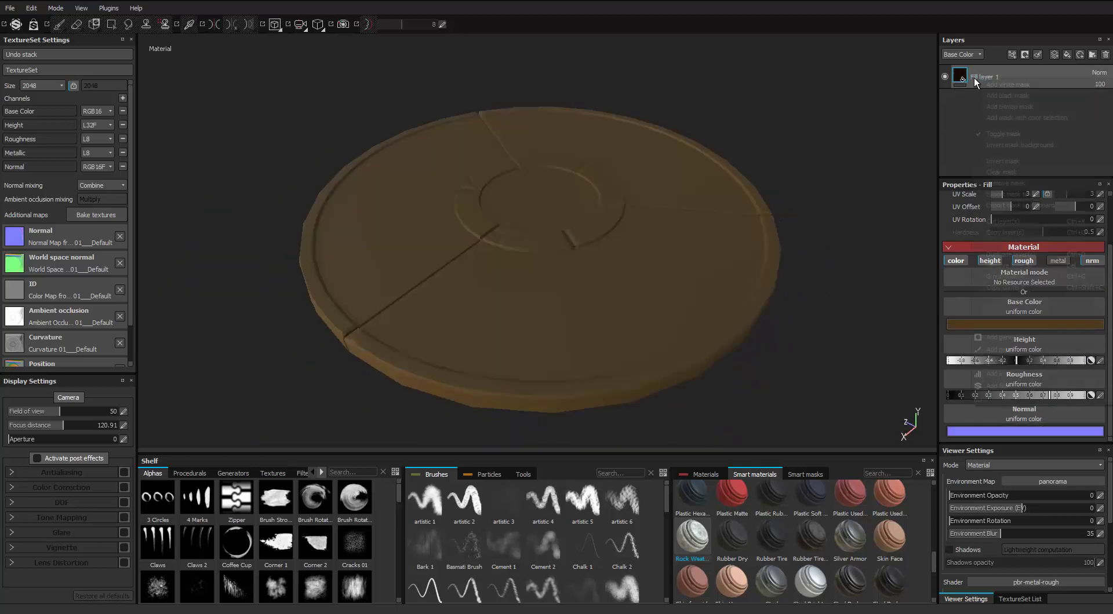
Step: Duplicate the brown fill layer, rename the original Base Color and select the copy
{"action": "right_click", "coordinate": [974, 77]}
{"action": "key", "text": "ctrl+d"}
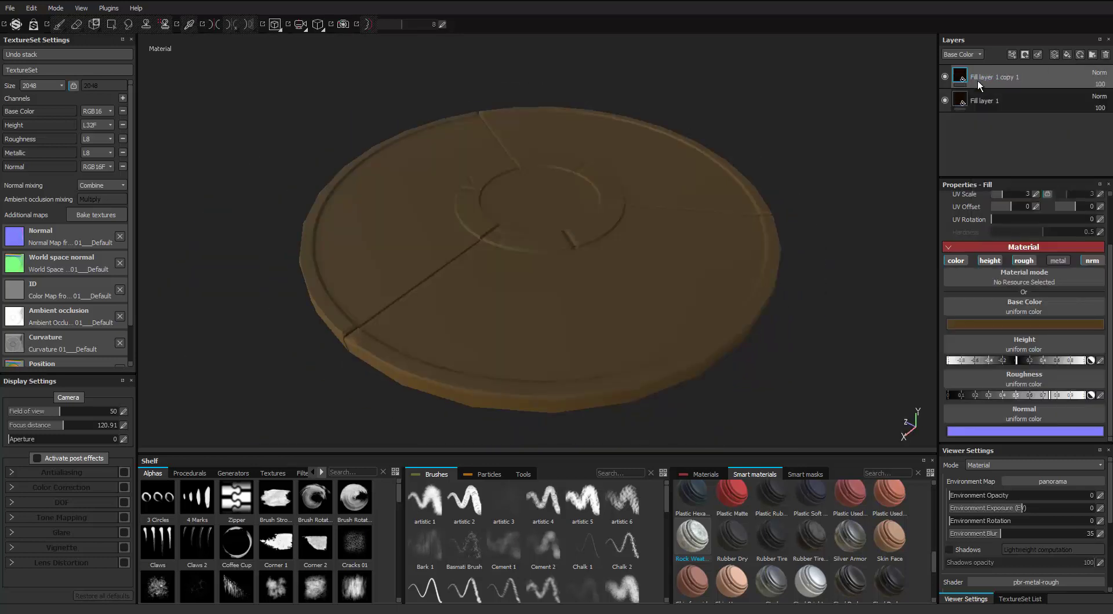
{"action": "left_click", "coordinate": [984, 102]}
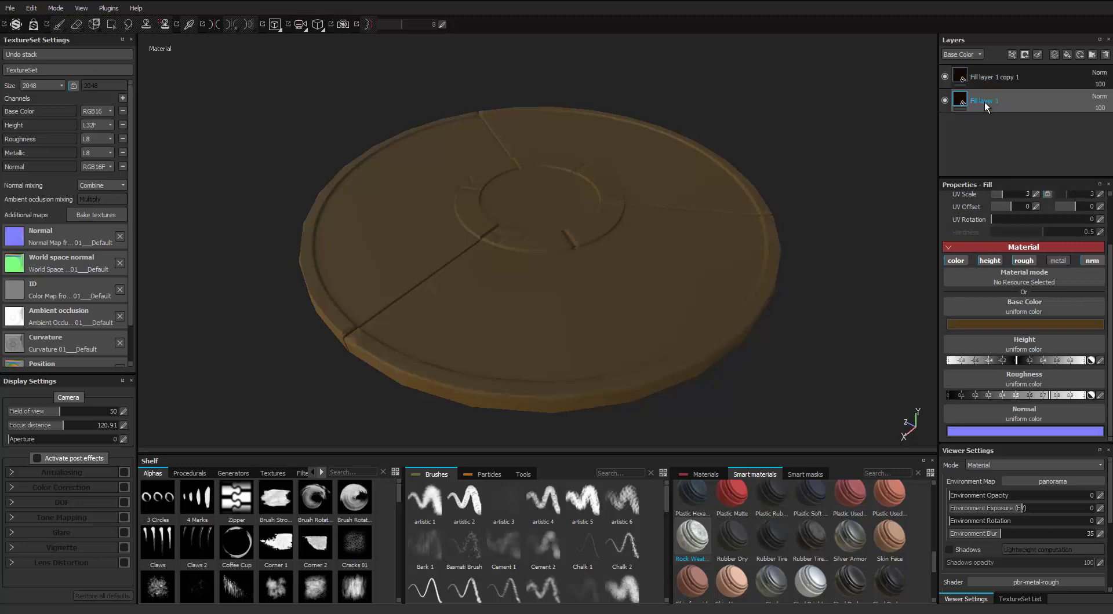
{"action": "type", "text": "Base Co"}
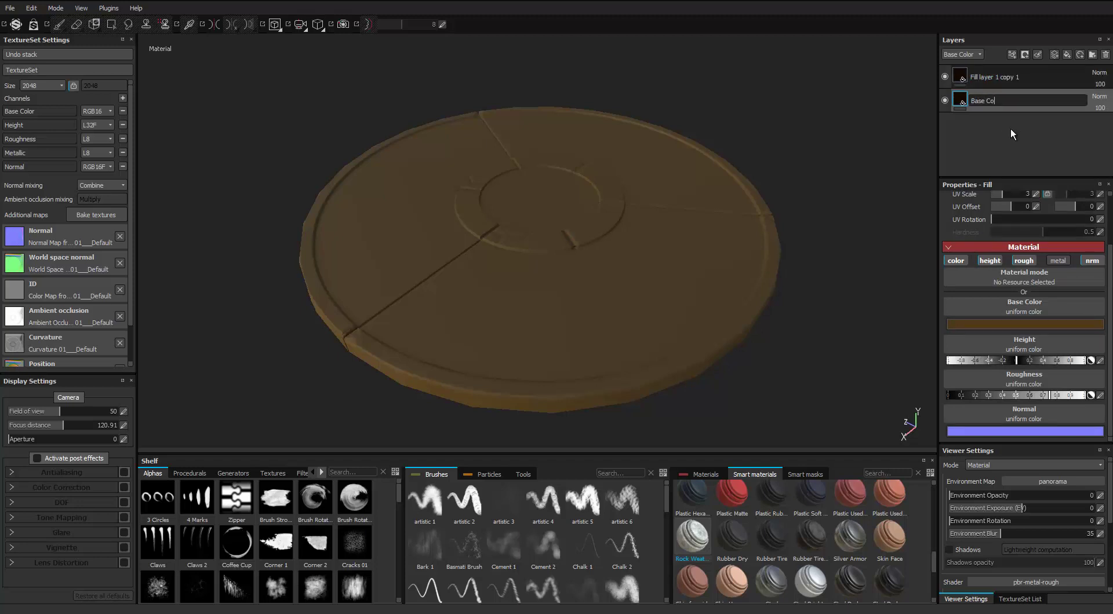
{"action": "type", "text": "lor"}
{"action": "key", "text": "Return"}
{"action": "left_click", "coordinate": [996, 75]}
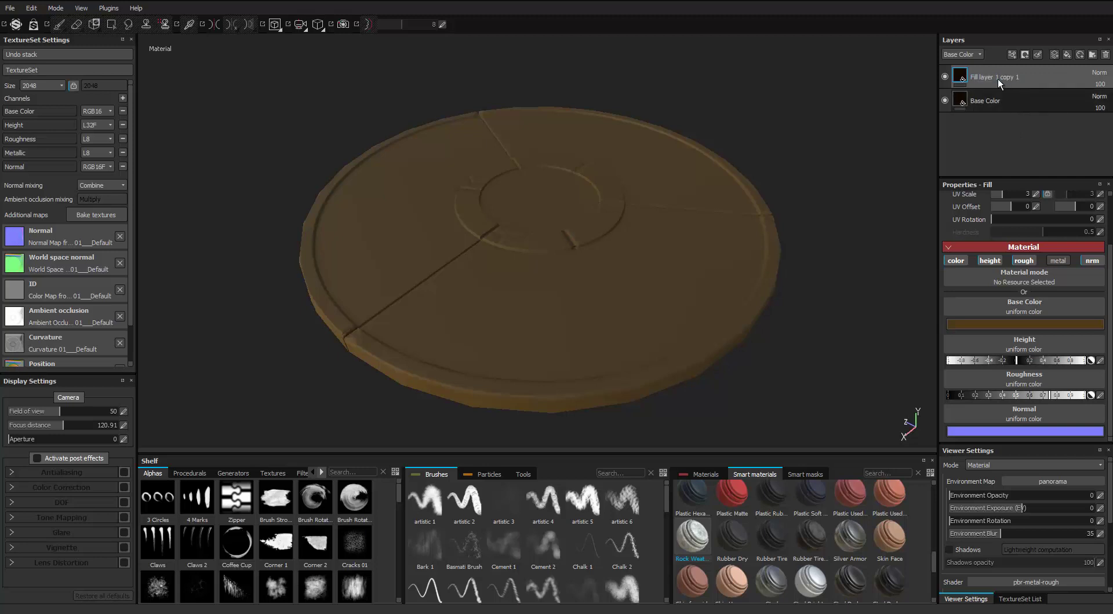
Step: Rename the copied fill layer Dirt and change its base color to a lighter yellowish brown
{"action": "double_click", "coordinate": [999, 78]}
{"action": "type", "text": "Dirt"}
{"action": "key", "text": "Return"}
{"action": "left_click", "coordinate": [1016, 323]}
{"action": "mouse_move", "coordinate": [1065, 333]}
{"action": "left_mouse_down"}
{"action": "mouse_move", "coordinate": [1065, 320]}
{"action": "mouse_move", "coordinate": [1064, 329]}
{"action": "left_mouse_up"}
{"action": "left_click", "coordinate": [1068, 257]}
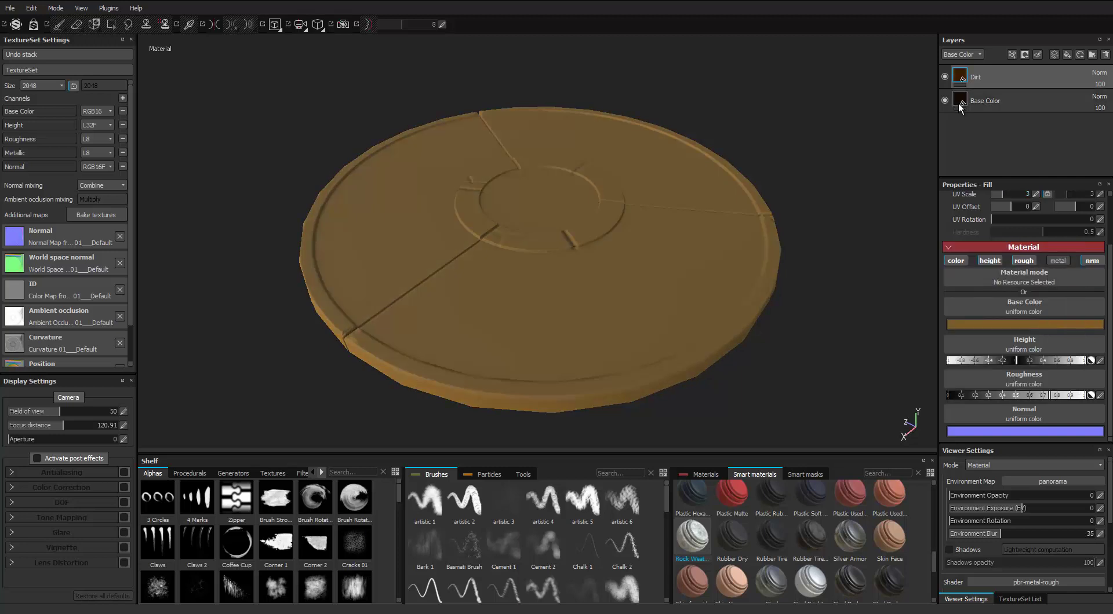
Step: Add a black mask to the Dirt layer and apply the Rust smart mask to it
{"action": "right_click", "coordinate": [969, 77]}
{"action": "left_click", "coordinate": [971, 82]}
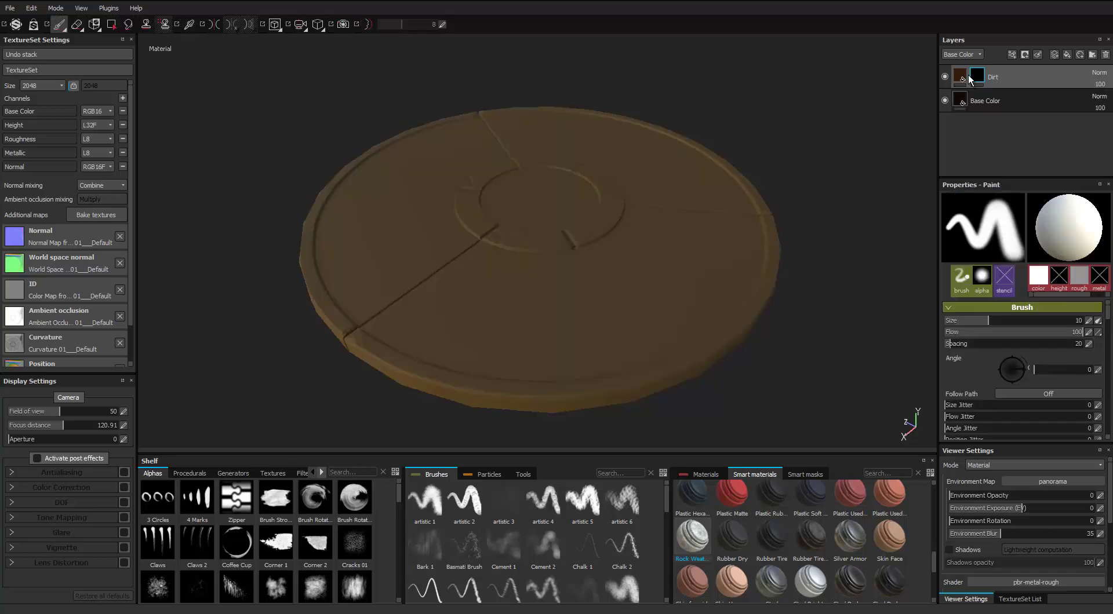
{"action": "left_click", "coordinate": [805, 474]}
{"action": "left_click_drag", "start_coordinate": [933, 509], "coordinate": [936, 577]}
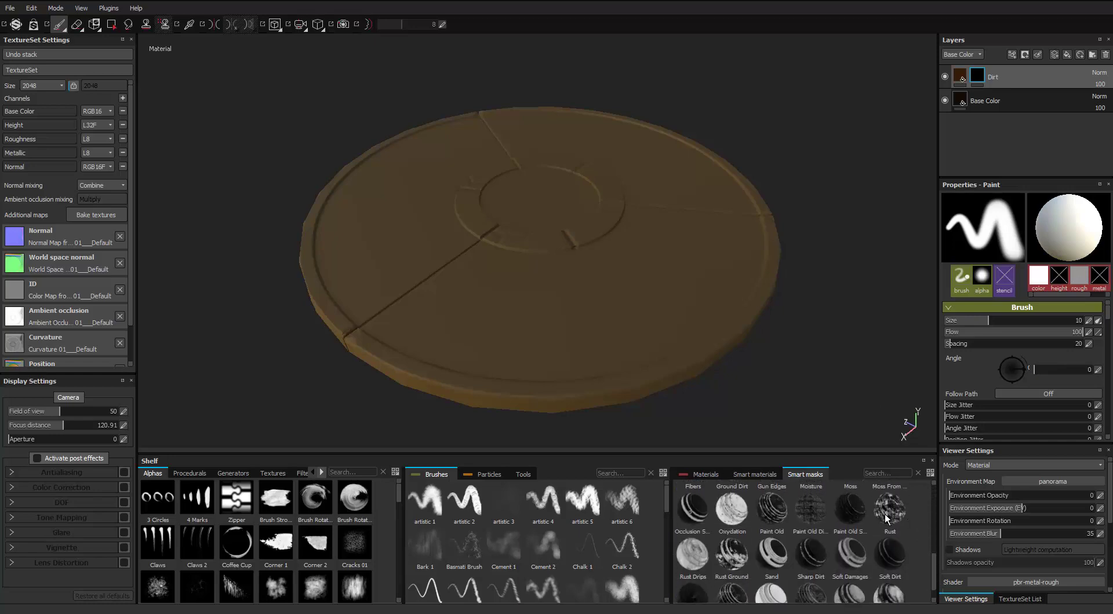
{"action": "left_click_drag", "start_coordinate": [885, 514], "coordinate": [977, 78]}
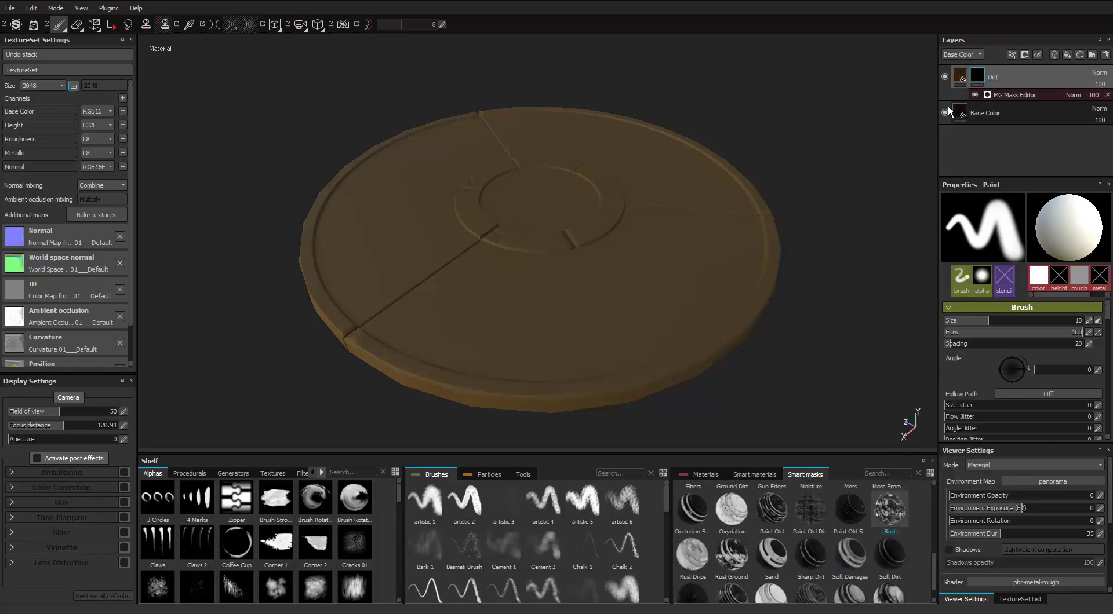
{"action": "scroll", "coordinate": [703, 179], "scroll_direction": "up", "scroll_amount": 2}
{"action": "scroll", "coordinate": [703, 179], "scroll_direction": "down", "scroll_amount": 2}
{"action": "mouse_move", "coordinate": [699, 181]}
{"action": "left_mouse_down", "text": "alt"}
{"action": "mouse_move", "coordinate": [591, 231]}
{"action": "mouse_move", "coordinate": [571, 197]}
{"action": "mouse_move", "coordinate": [636, 219]}
{"action": "left_mouse_up", "text": "alt"}
{"action": "scroll", "coordinate": [568, 227], "scroll_direction": "up", "scroll_amount": 1}
{"action": "scroll", "coordinate": [626, 217], "scroll_direction": "up", "scroll_amount": 2}
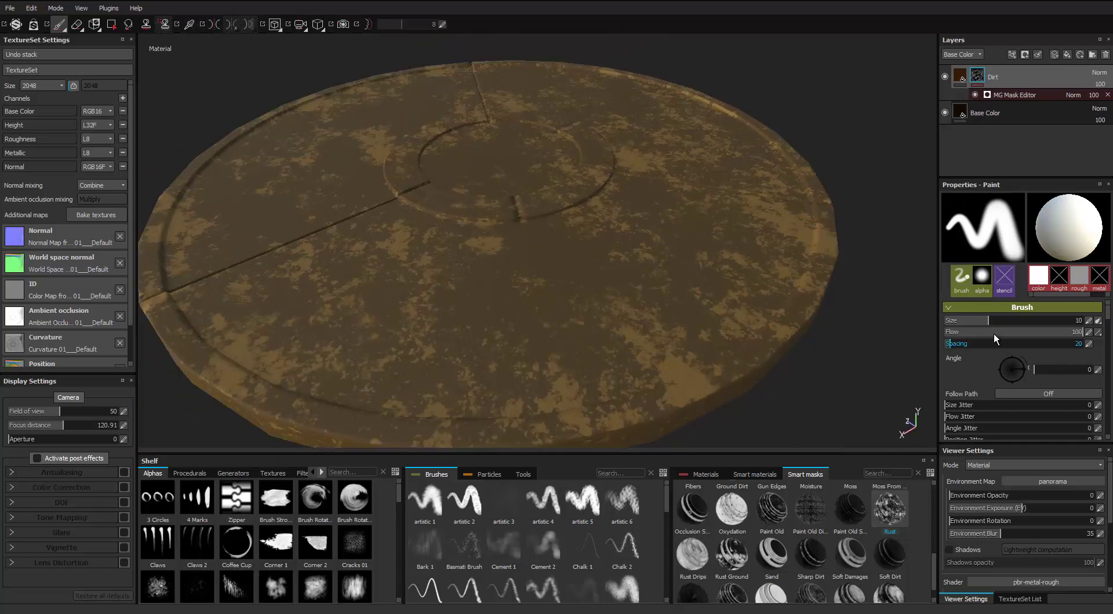
Step: In the Dirt mask's MG Mask Editor, set Global Balance to 0.45 and Global Contrast to 0.7
{"action": "left_click", "coordinate": [1007, 98]}
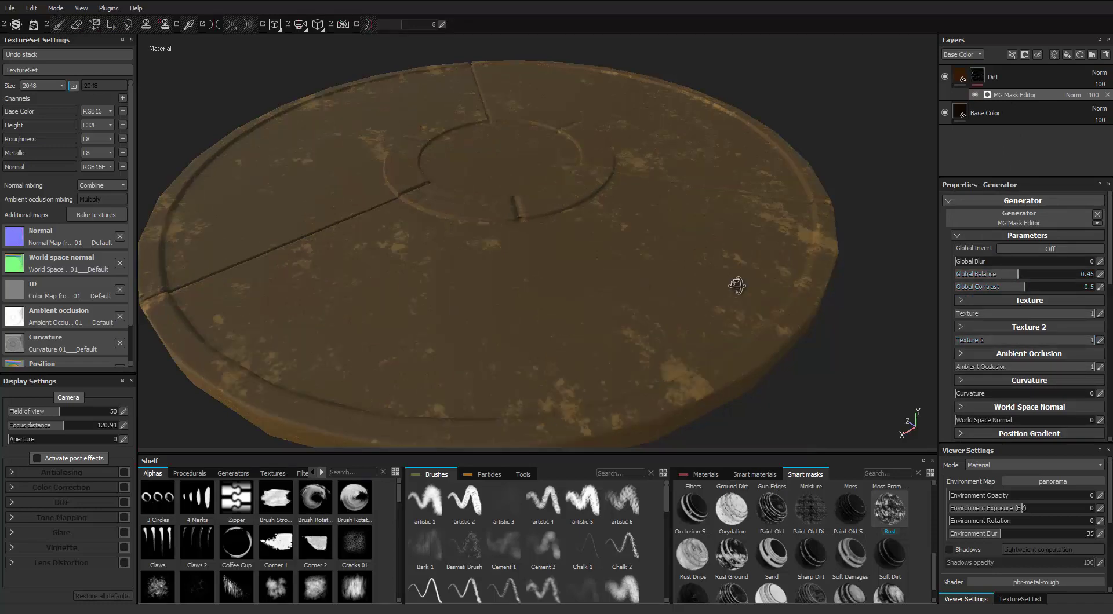
{"action": "left_click_drag", "start_coordinate": [737, 285], "coordinate": [608, 244], "text": "alt"}
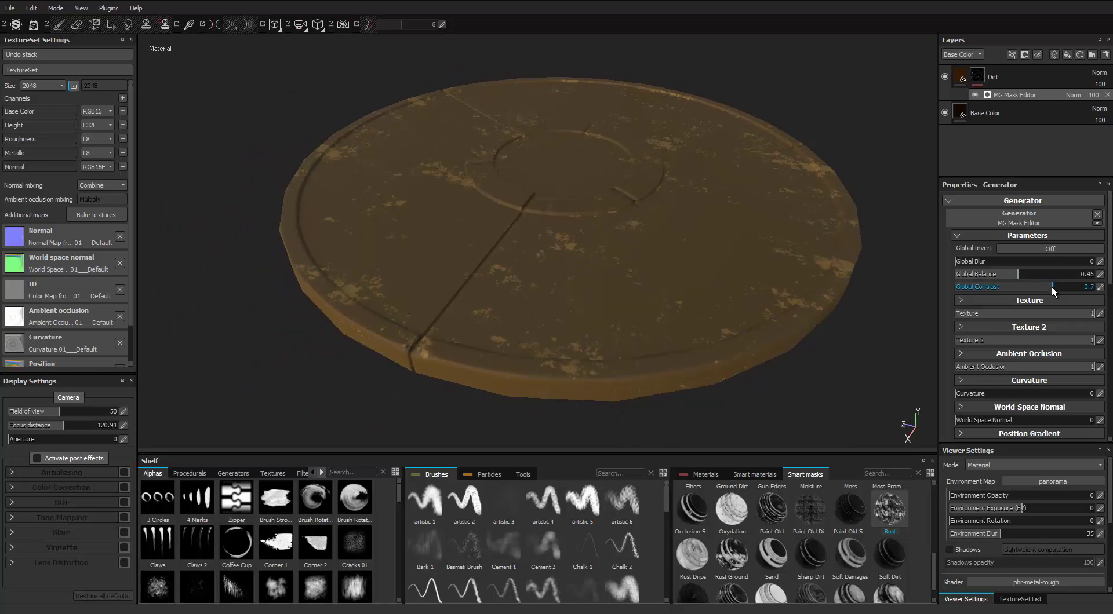
{"action": "left_click_drag", "start_coordinate": [796, 273], "coordinate": [724, 264], "text": "alt"}
{"action": "scroll", "coordinate": [975, 276], "scroll_direction": "down", "scroll_amount": 3}
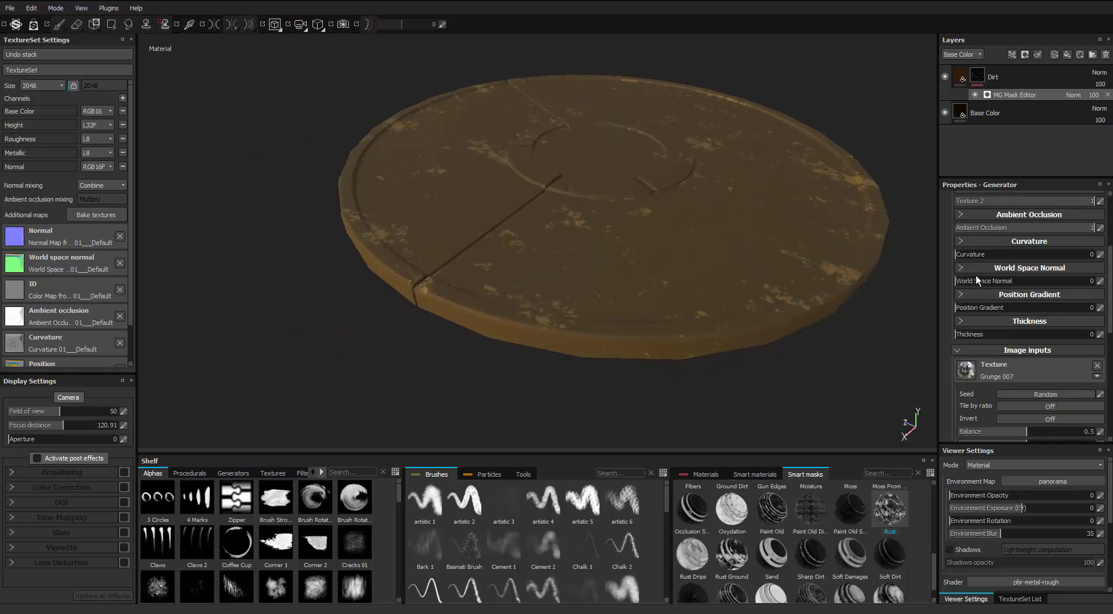
{"action": "scroll", "coordinate": [975, 276], "scroll_direction": "up", "scroll_amount": 3}
Step: Try inverting the Texture input of the Dirt mask's generator
{"action": "left_click", "coordinate": [961, 301]}
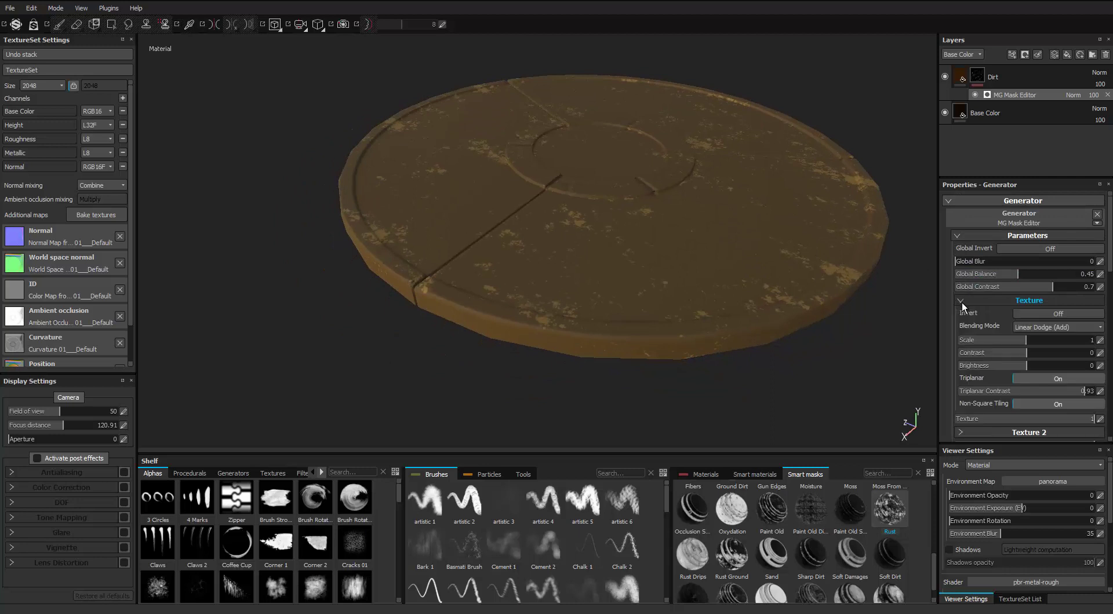
{"action": "left_click", "coordinate": [1064, 316]}
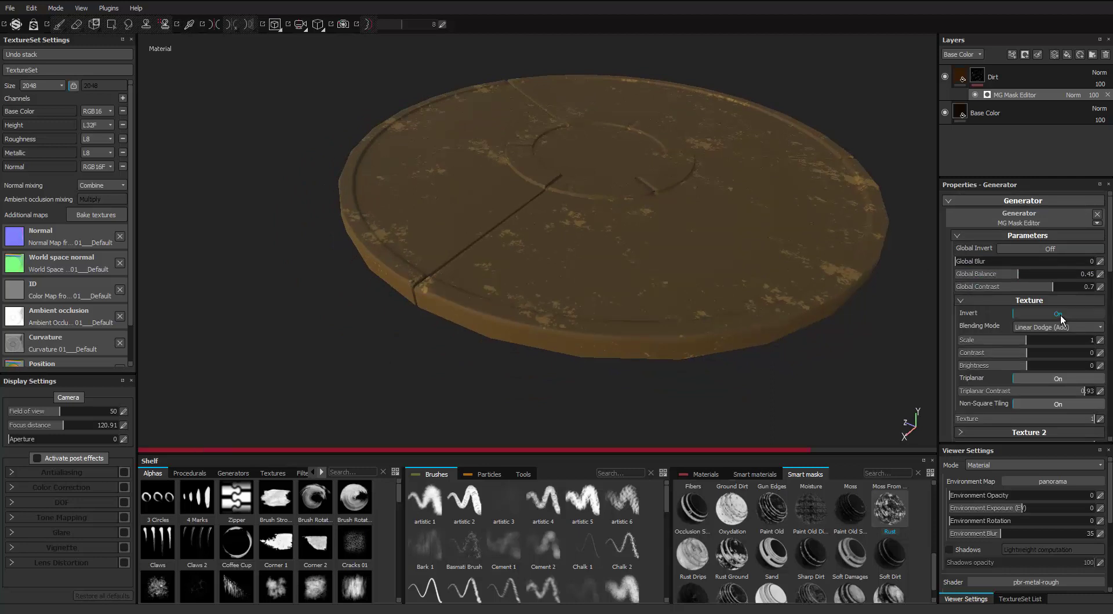
{"action": "left_click_drag", "start_coordinate": [706, 257], "coordinate": [475, 220], "text": "alt"}
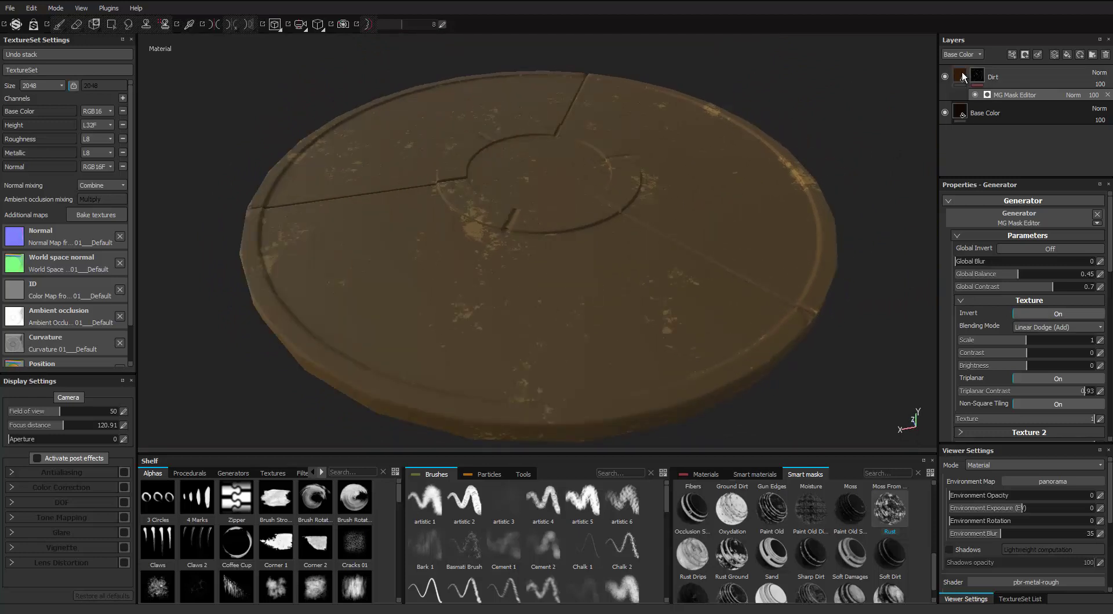
Step: Change the Dirt layer's base color to a very dark brown
{"action": "left_click", "coordinate": [962, 77]}
{"action": "left_click", "coordinate": [1023, 383]}
{"action": "left_click_drag", "start_coordinate": [1058, 400], "coordinate": [1058, 412]}
{"action": "left_click_drag", "start_coordinate": [629, 261], "coordinate": [568, 185], "text": "alt"}
{"action": "left_click", "coordinate": [1066, 317]}
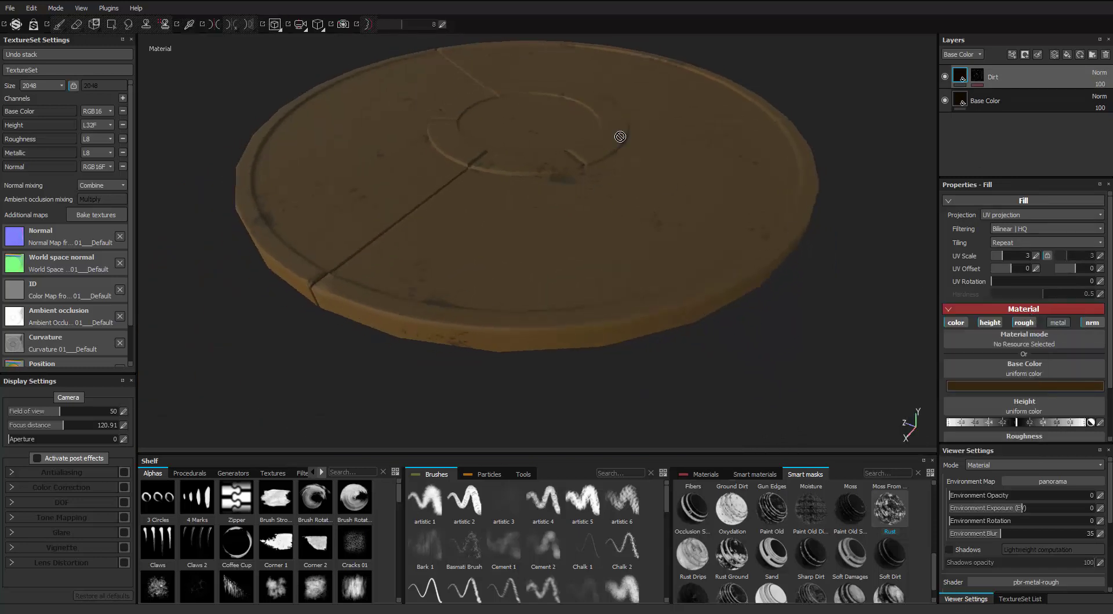
Step: Lower the Dirt layer's height slightly below zero so the dirt patches sink into the disc
{"action": "left_click_drag", "start_coordinate": [620, 137], "coordinate": [482, 197], "text": "alt"}
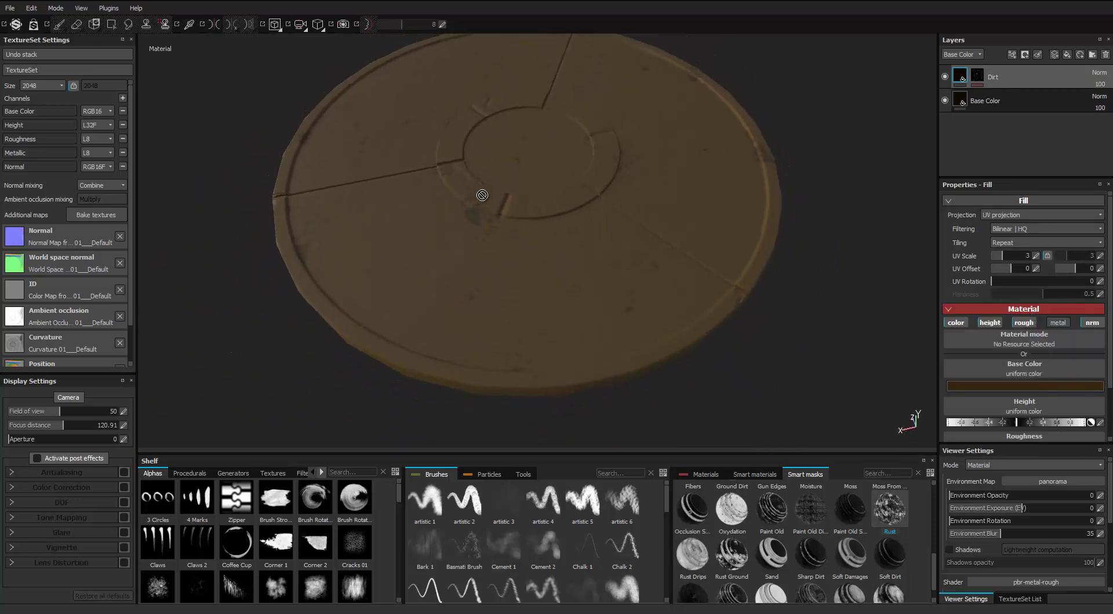
{"action": "scroll", "coordinate": [484, 194], "scroll_direction": "up", "scroll_amount": 3}
{"action": "scroll", "coordinate": [485, 194], "scroll_direction": "down", "scroll_amount": 1}
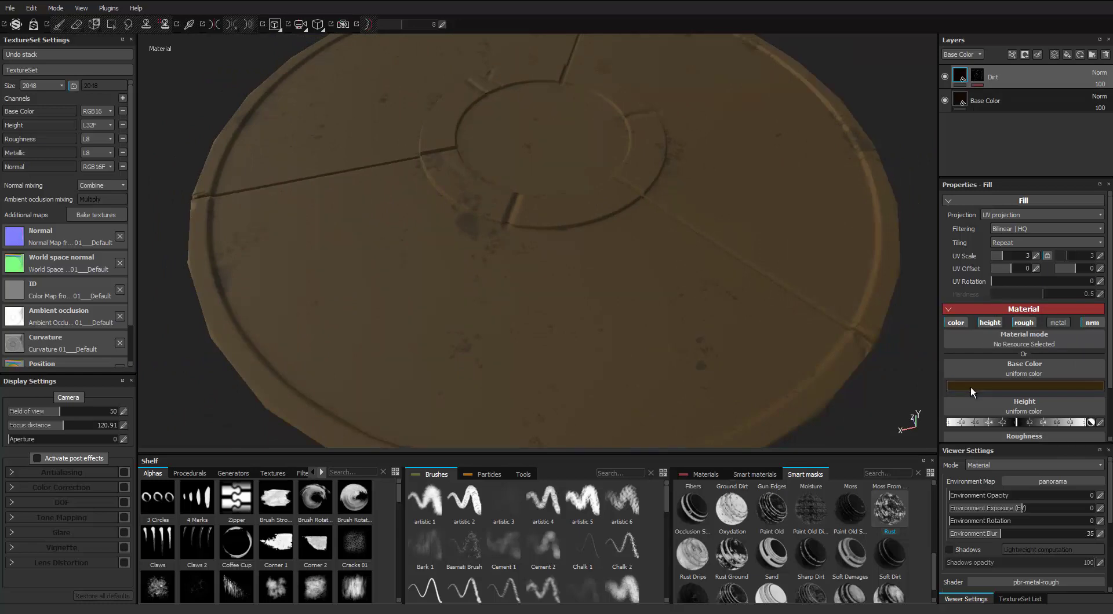
{"action": "left_click_drag", "start_coordinate": [615, 262], "coordinate": [532, 207], "text": "alt"}
{"action": "scroll", "coordinate": [472, 186], "scroll_direction": "up", "scroll_amount": 2}
{"action": "scroll", "coordinate": [415, 226], "scroll_direction": "up", "scroll_amount": 2}
{"action": "scroll", "coordinate": [415, 226], "scroll_direction": "down", "scroll_amount": 3}
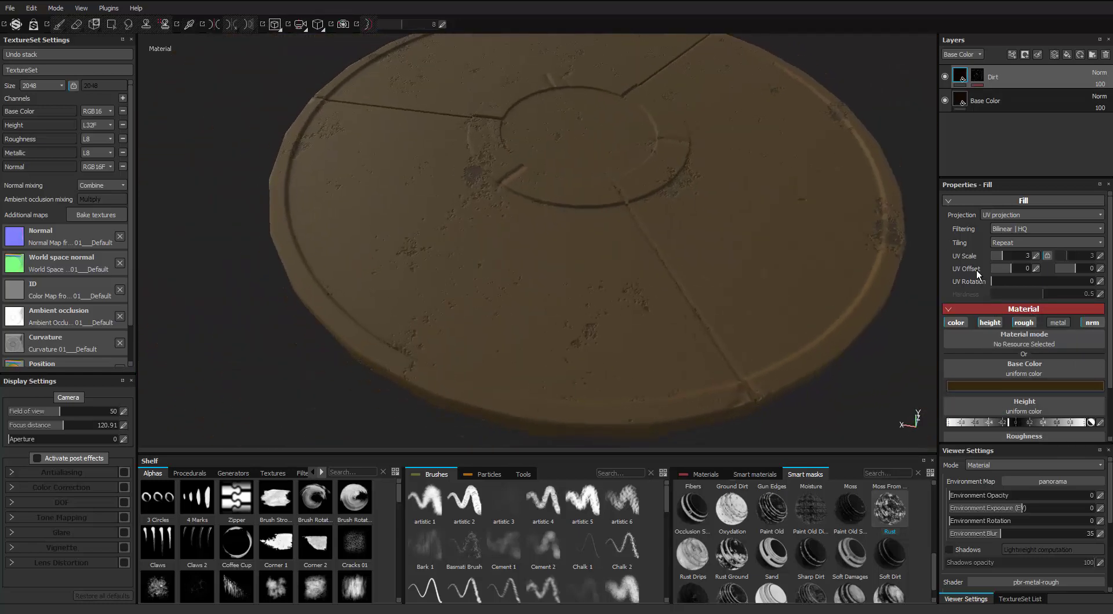
Step: Turn off the Texture inversion in the Dirt mask's generator and set Global Balance to 0.52
{"action": "left_click", "coordinate": [978, 79]}
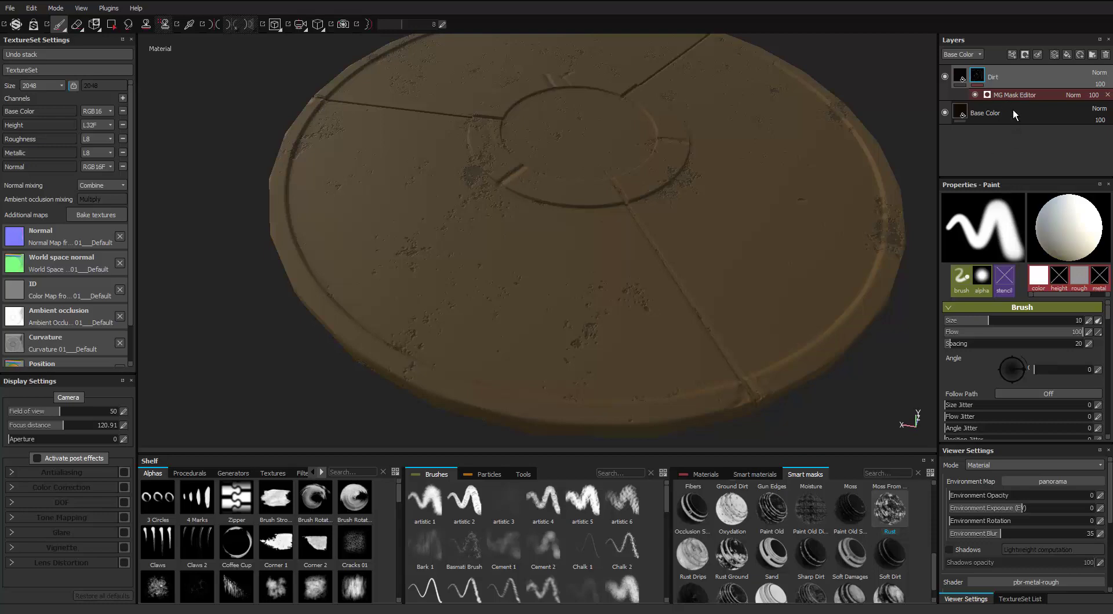
{"action": "left_click", "coordinate": [1014, 95]}
{"action": "left_click_drag", "start_coordinate": [685, 231], "coordinate": [601, 295], "text": "alt"}
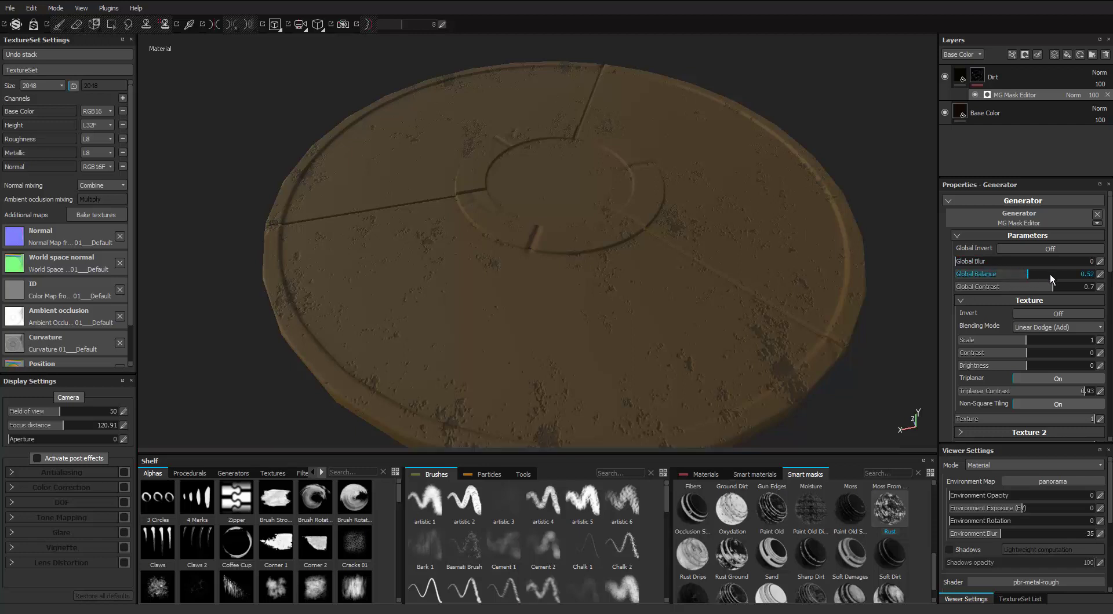
{"action": "left_click_drag", "start_coordinate": [715, 250], "coordinate": [548, 197], "text": "alt"}
{"action": "scroll", "coordinate": [549, 198], "scroll_direction": "down", "scroll_amount": 2}
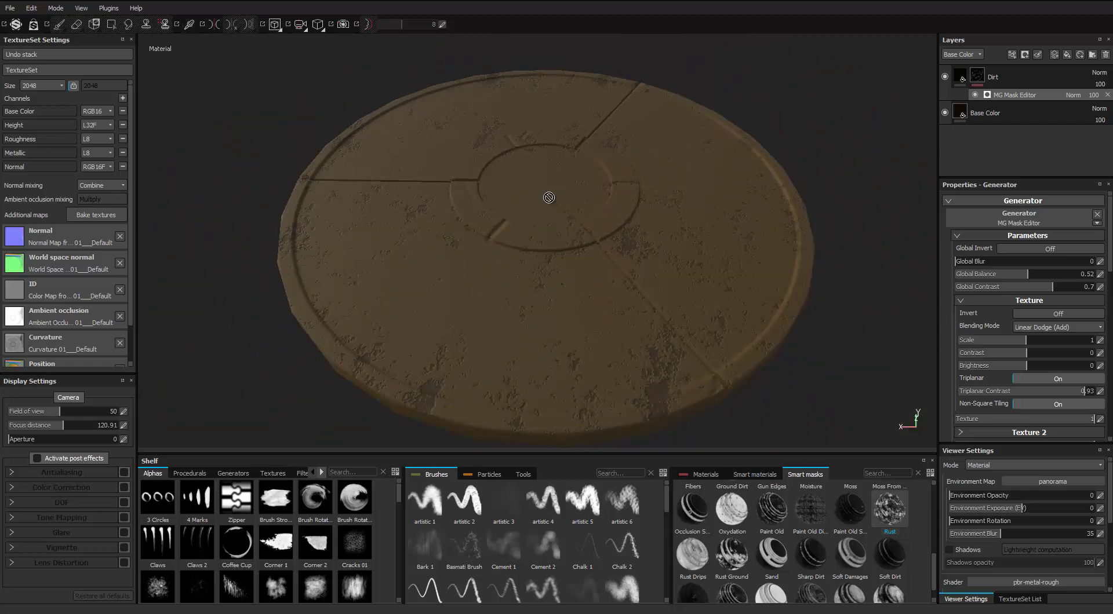
{"action": "scroll", "coordinate": [549, 197], "scroll_direction": "up", "scroll_amount": 1}
Step: Duplicate the Dirt layer and replace the copy's mask with a plain black mask
{"action": "left_click", "coordinate": [960, 76]}
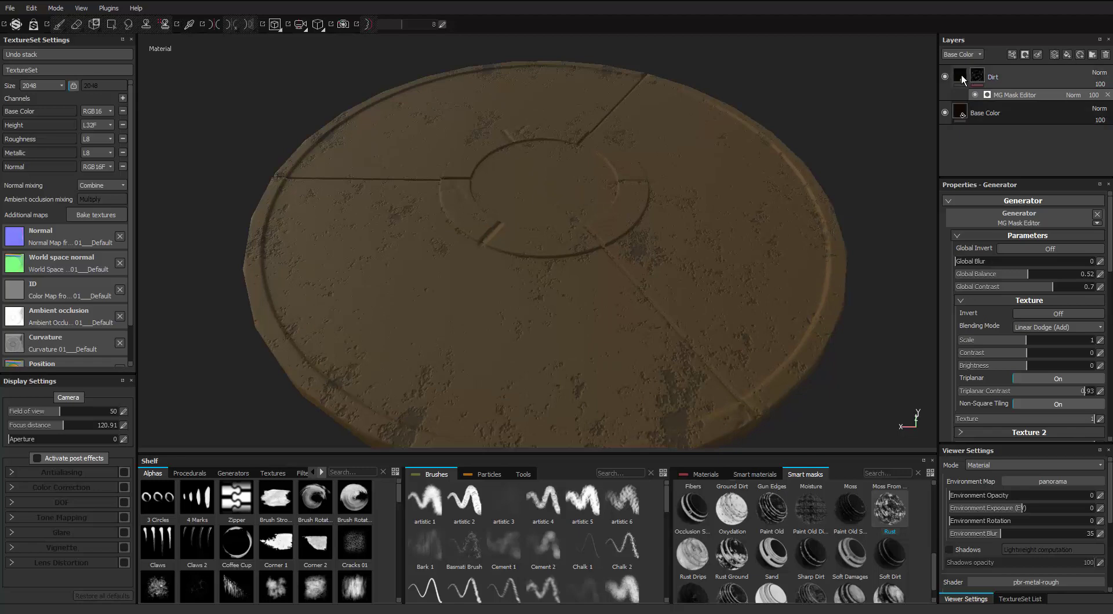
{"action": "right_click", "coordinate": [962, 78]}
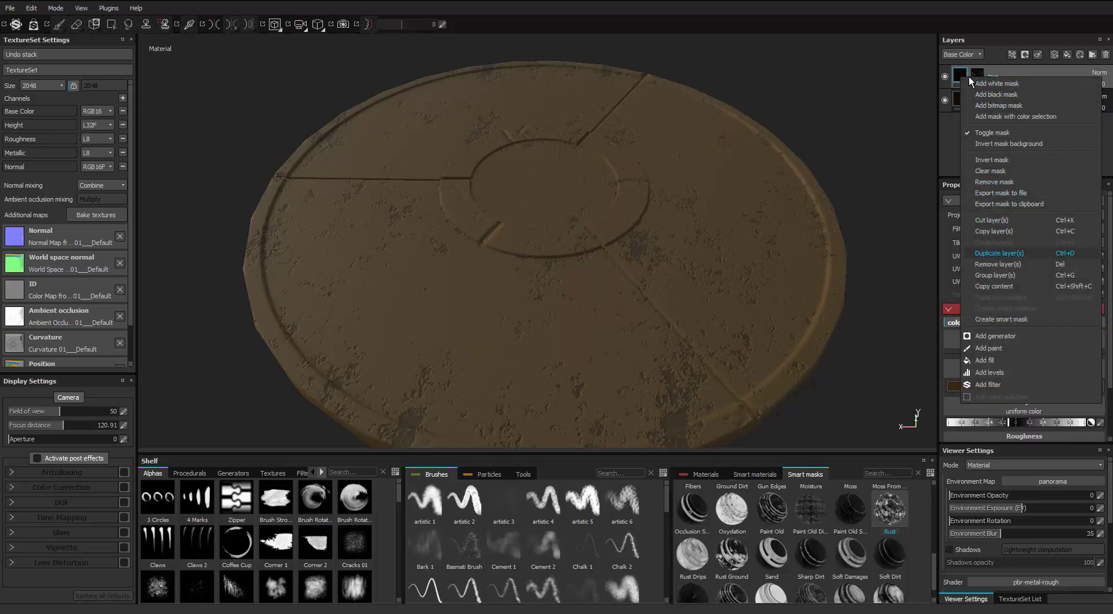
{"action": "left_click", "coordinate": [979, 76]}
{"action": "right_click", "coordinate": [977, 77]}
{"action": "left_click", "coordinate": [988, 95]}
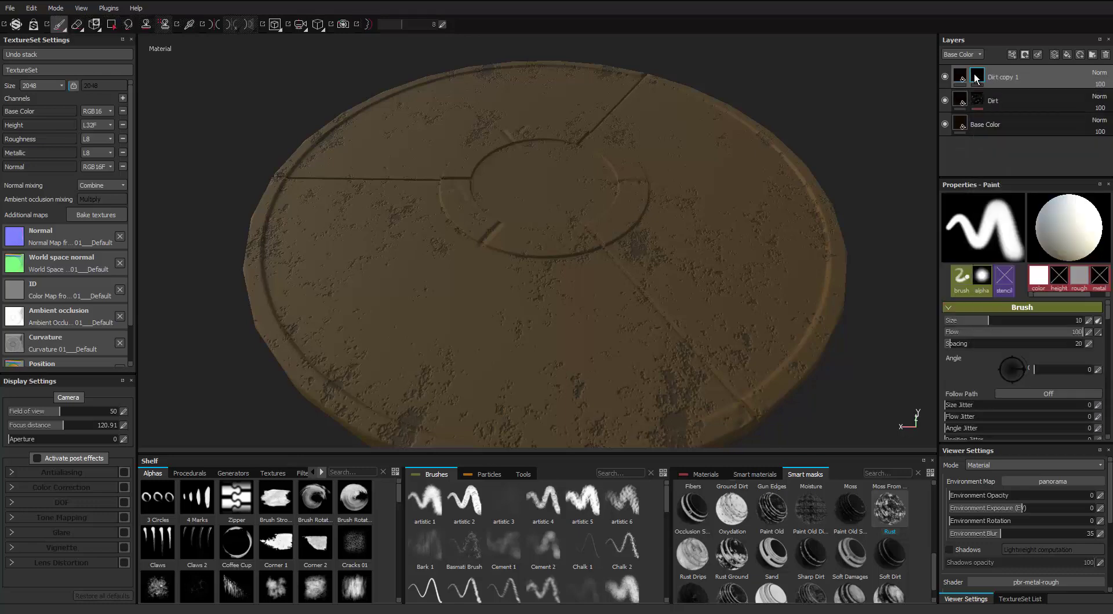
Step: Add a generator to the copied layer's mask and assign MG Metal Edge Wear to it
{"action": "right_click", "coordinate": [976, 78]}
{"action": "left_click", "coordinate": [993, 334]}
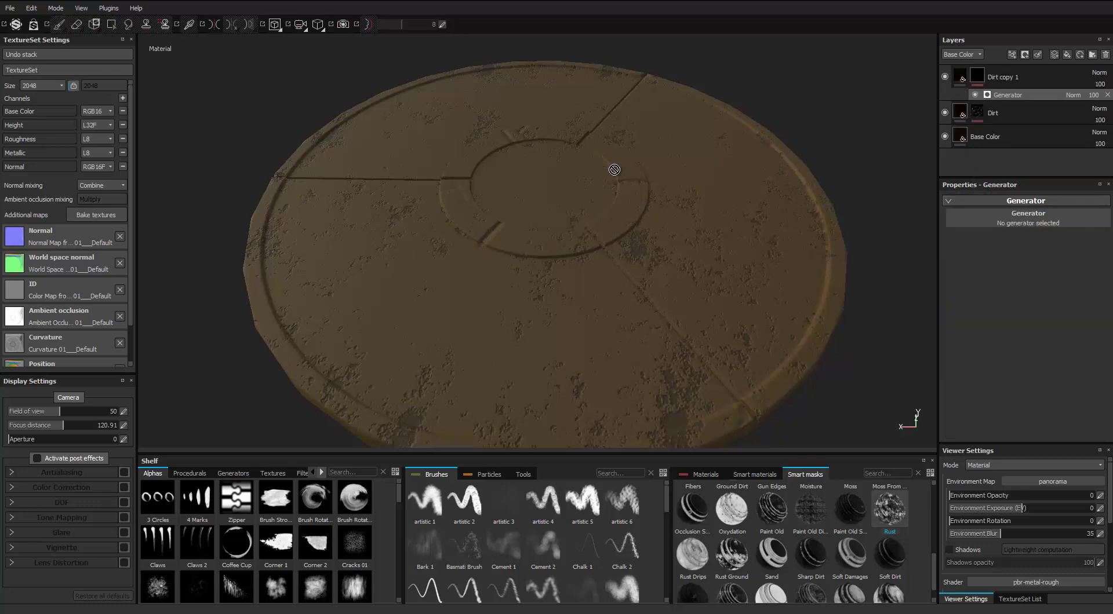
{"action": "left_click", "coordinate": [1028, 223]}
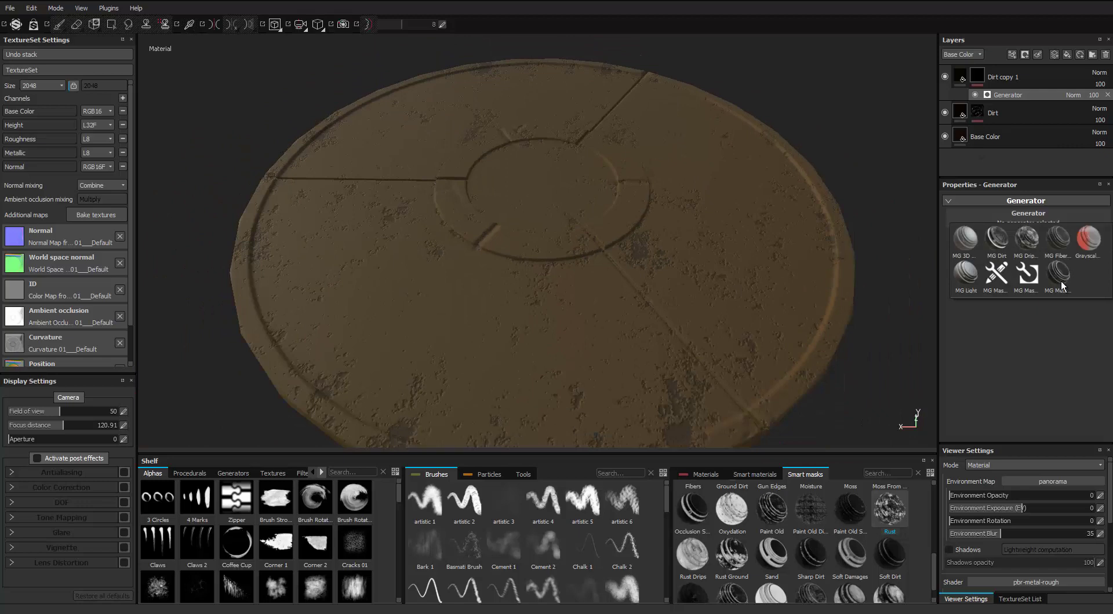
{"action": "mouse_move", "coordinate": [1063, 287]}
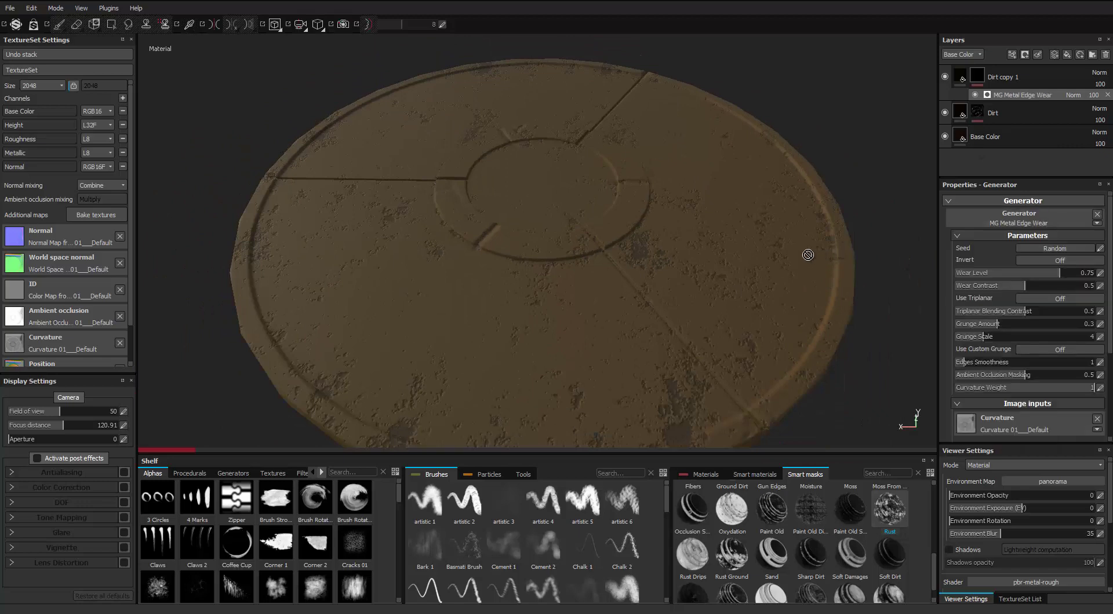
{"action": "left_click_drag", "start_coordinate": [622, 227], "coordinate": [504, 191], "text": "alt"}
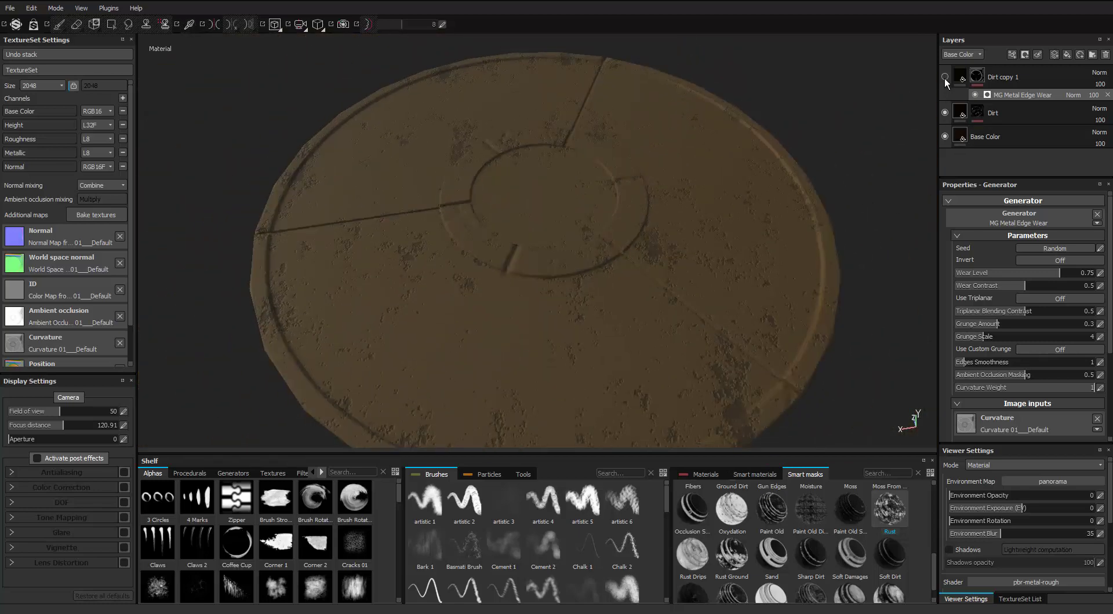
Step: Rename the copied Dirt layer Edge Damage
{"action": "left_click", "coordinate": [1008, 78]}
{"action": "double_click", "coordinate": [1007, 77]}
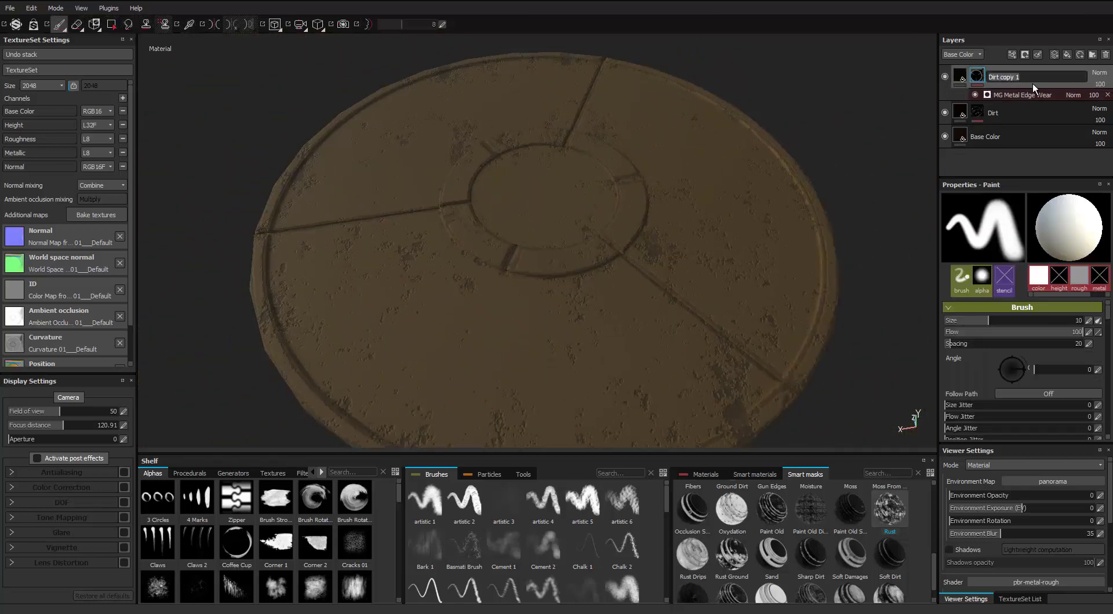
{"action": "type", "text": "Edge Damage"}
{"action": "key", "text": "Return"}
Step: Set the Wear Level of the Edge Damage mask's generator to 0.47
{"action": "left_click_drag", "start_coordinate": [678, 200], "coordinate": [579, 173], "text": "alt"}
{"action": "left_click", "coordinate": [1020, 95]}
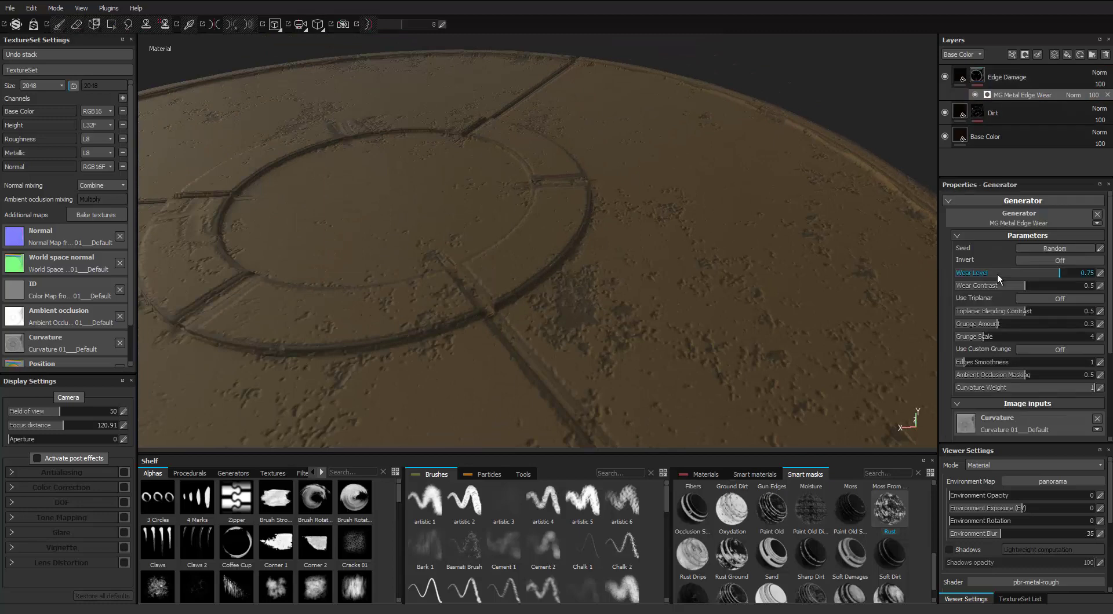
{"action": "left_click", "coordinate": [1020, 273]}
{"action": "left_click_drag", "start_coordinate": [529, 266], "coordinate": [585, 177], "text": "alt"}
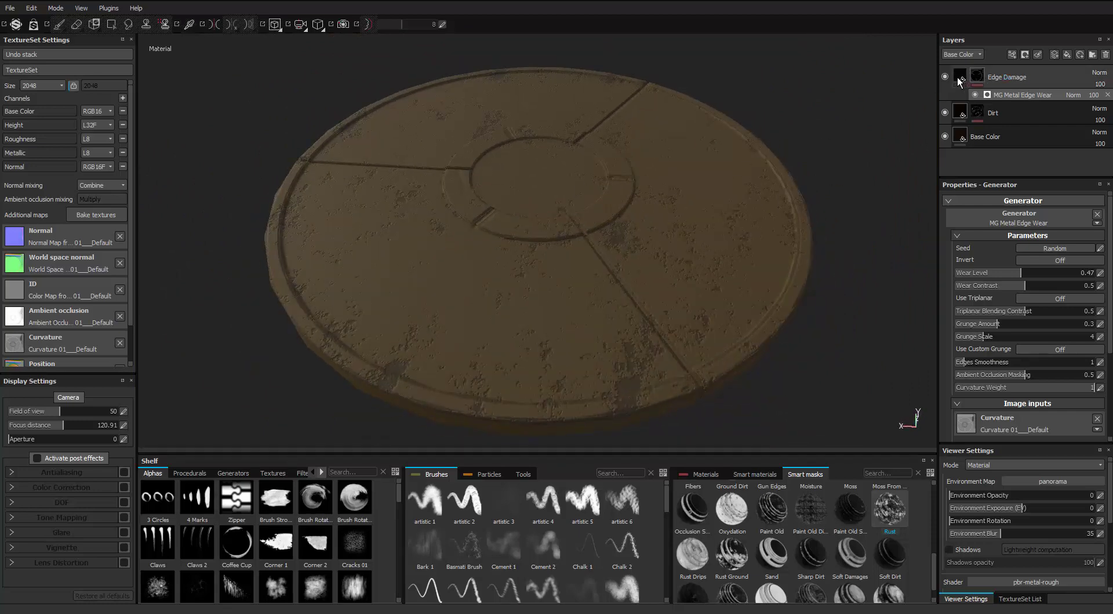
Step: Duplicate the Edge Damage layer and rename the copy Cracks
{"action": "left_click", "coordinate": [959, 81]}
{"action": "right_click", "coordinate": [960, 81]}
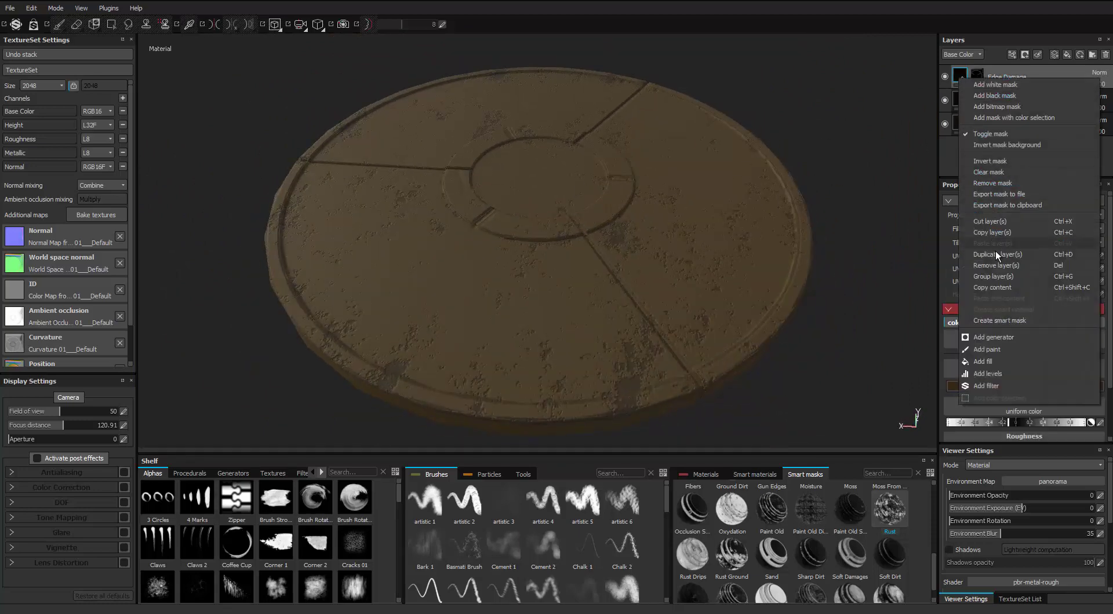
{"action": "key", "text": "ctrl+d"}
{"action": "double_click", "coordinate": [1015, 77]}
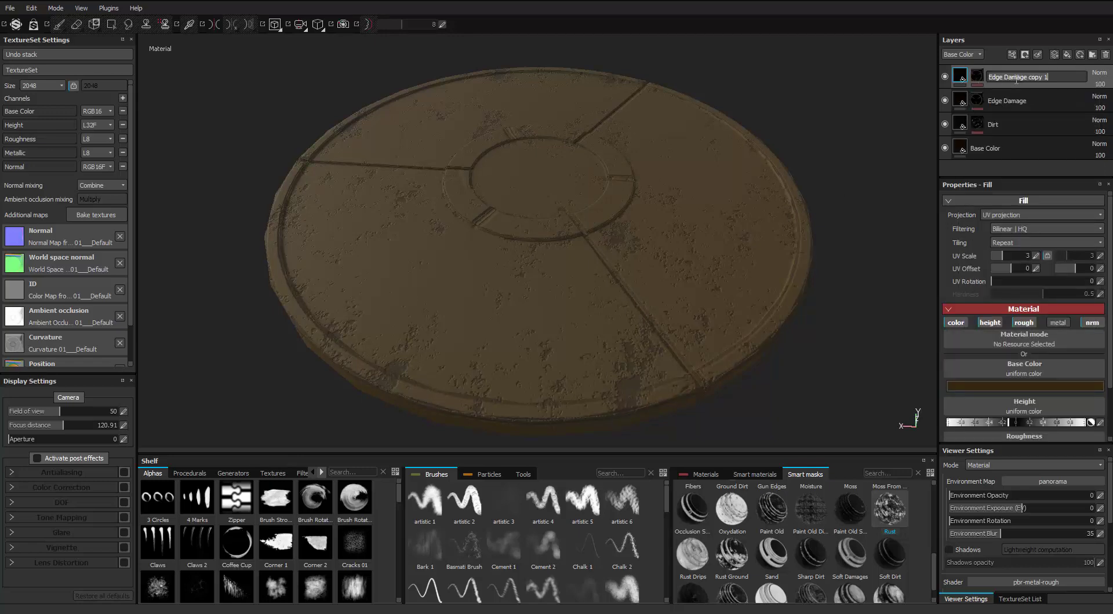
{"action": "key", "text": "Return"}
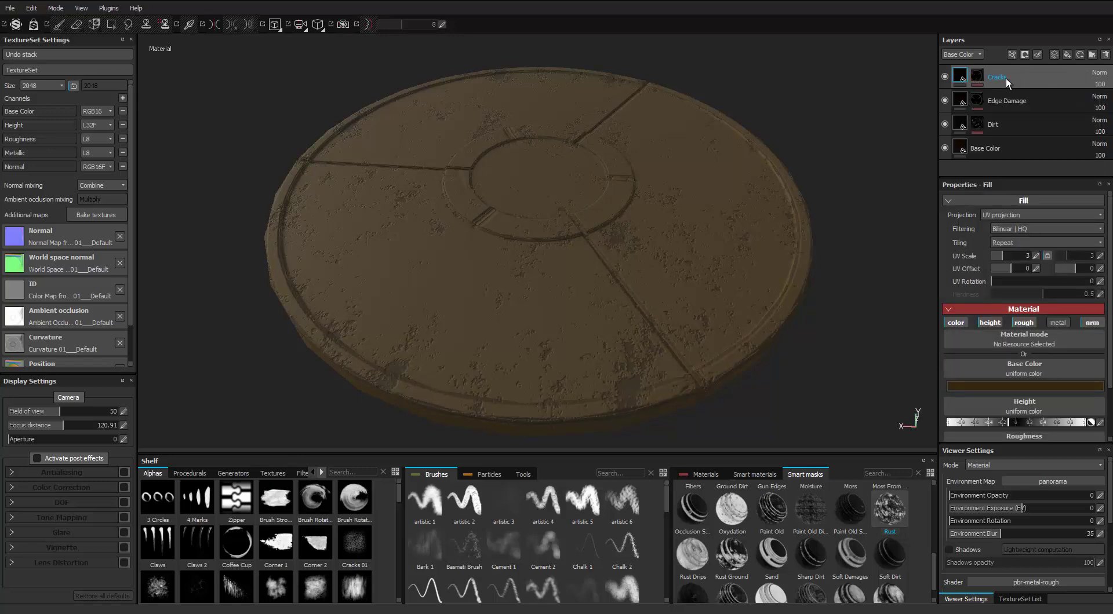
Step: Replace the Cracks layer's mask with a plain black mask and add a fill effect to it
{"action": "left_click", "coordinate": [980, 77]}
{"action": "right_click", "coordinate": [980, 77]}
{"action": "left_click", "coordinate": [1006, 96]}
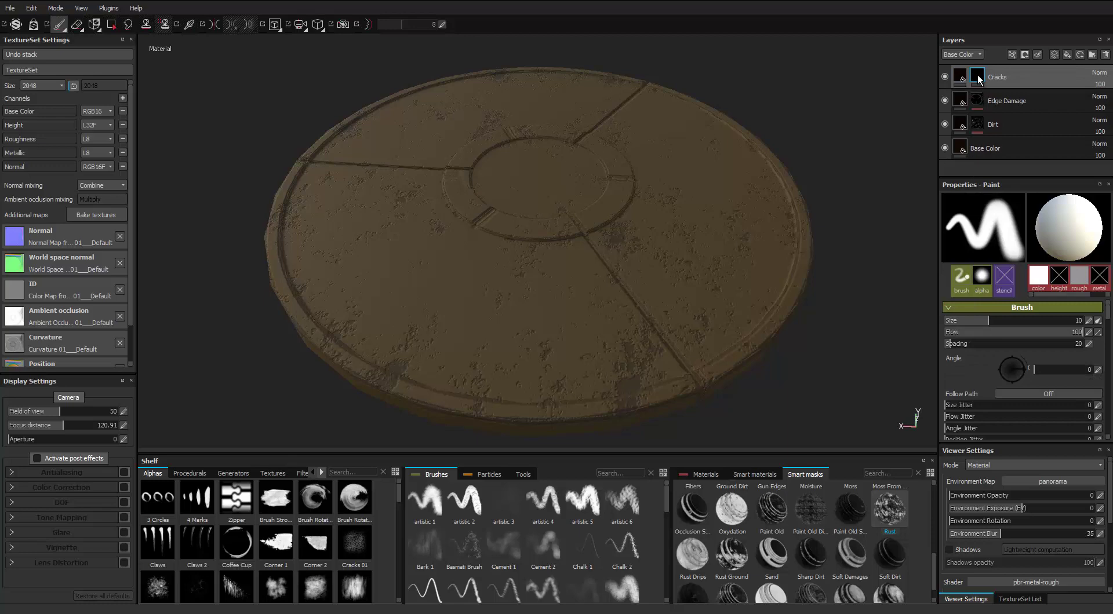
{"action": "right_click", "coordinate": [978, 80]}
{"action": "left_click", "coordinate": [1003, 360]}
Step: Search the procedurals for "crack" and assign Grunge Concrete Cracked to the mask fill's grayscale input
{"action": "left_click", "coordinate": [191, 474]}
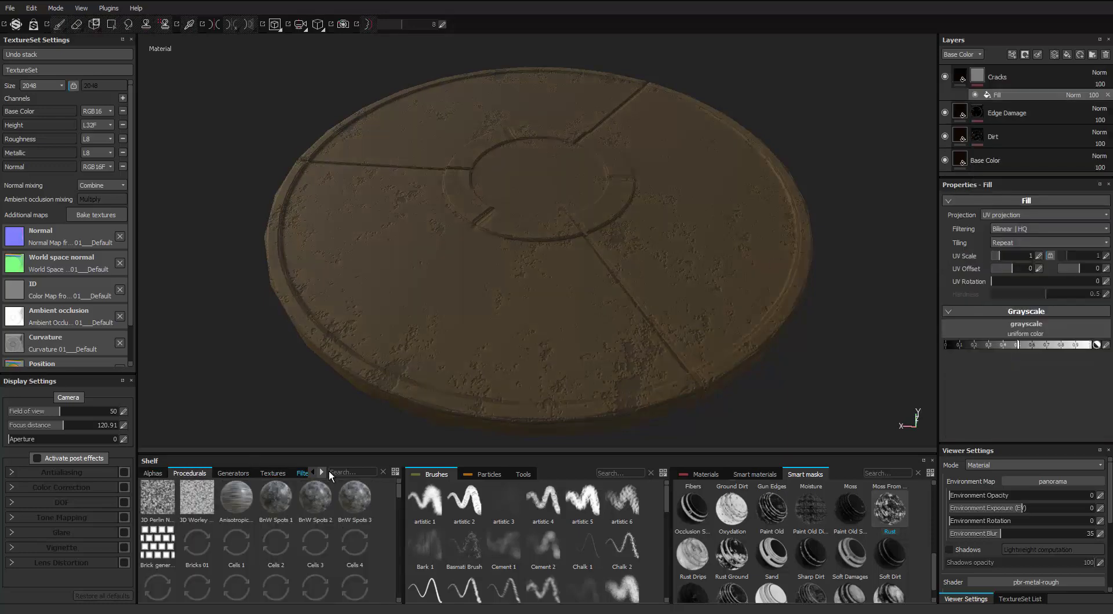
{"action": "left_click", "coordinate": [332, 473]}
{"action": "type", "text": "crack"}
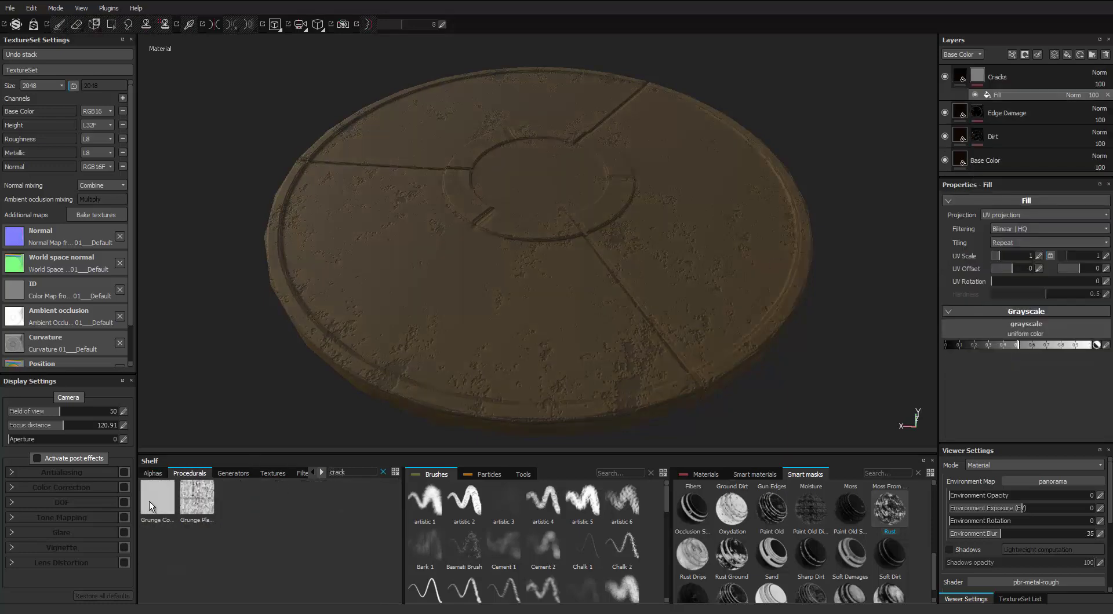
{"action": "left_click_drag", "start_coordinate": [157, 502], "coordinate": [1020, 330]}
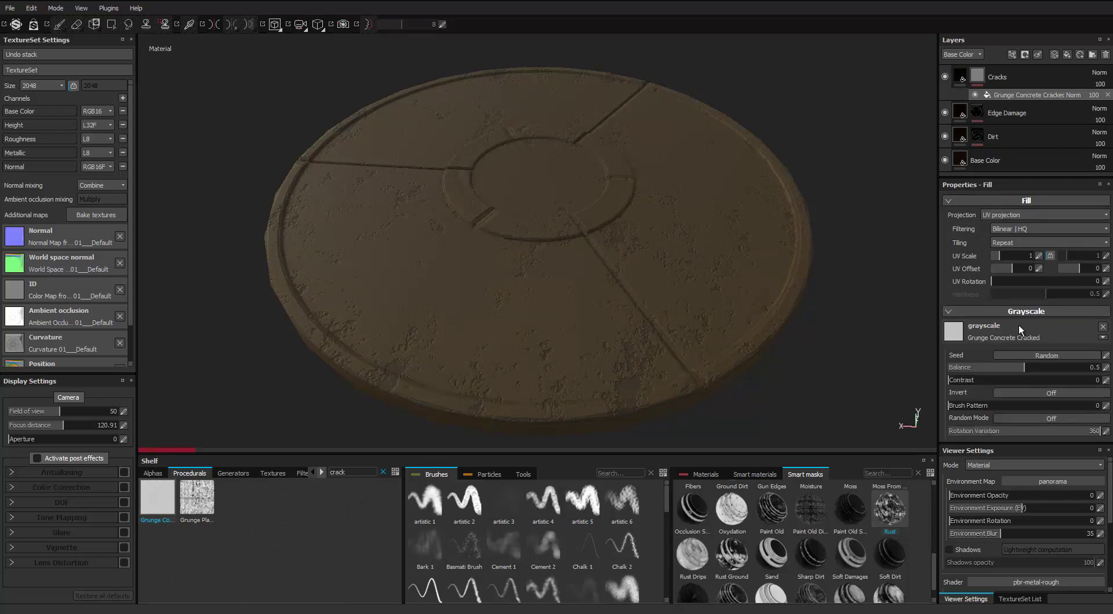
Step: Invert the Grunge Concrete Cracked fill in the Cracks layer's mask
{"action": "scroll", "coordinate": [879, 322], "scroll_direction": "up", "scroll_amount": 4}
{"action": "middle_click_drag", "start_coordinate": [626, 365], "coordinate": [614, 217], "text": "alt"}
{"action": "scroll", "coordinate": [579, 197], "scroll_direction": "up", "scroll_amount": 2}
{"action": "middle_click_drag", "start_coordinate": [561, 186], "coordinate": [660, 208], "text": "alt"}
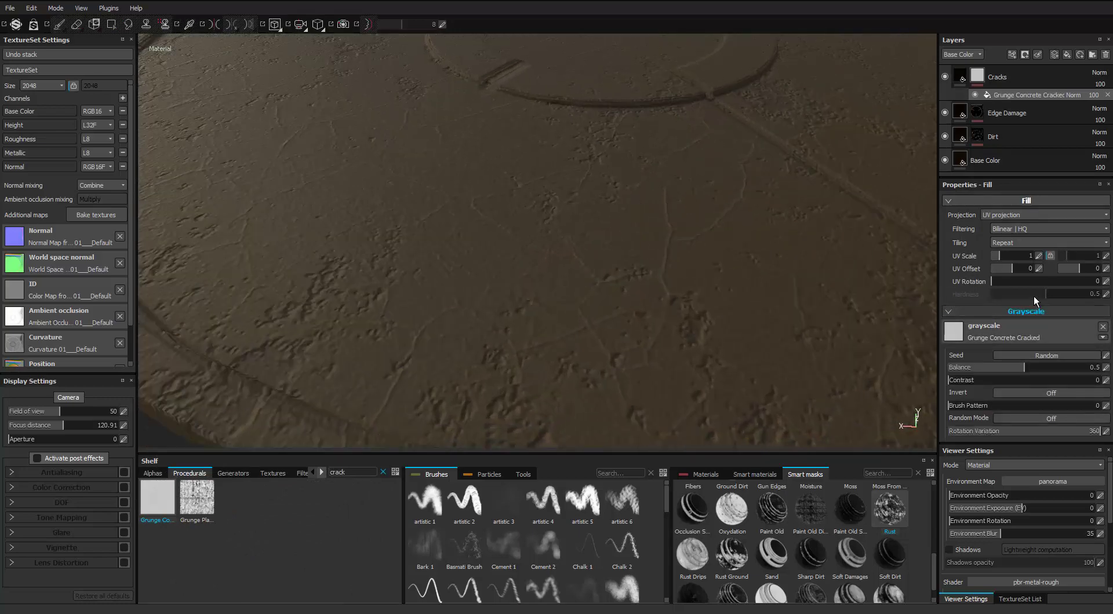
{"action": "left_click", "coordinate": [1051, 397]}
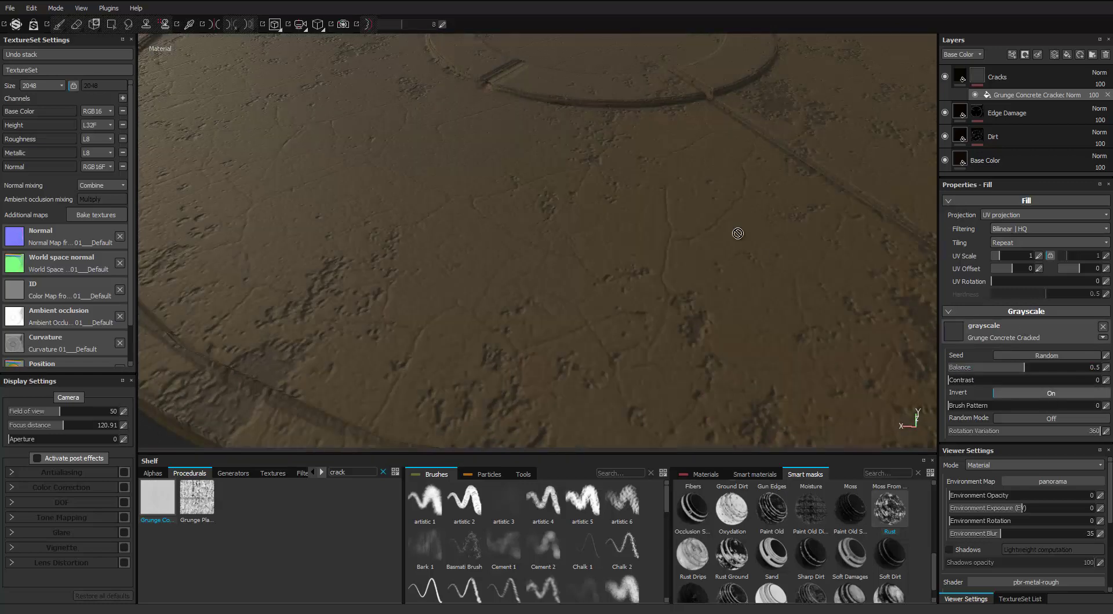
Step: Set the UV Scale of the Cracks mask's grunge fill to 0.25
{"action": "scroll", "coordinate": [735, 234], "scroll_direction": "down", "scroll_amount": 4}
{"action": "middle_click_drag", "start_coordinate": [700, 179], "coordinate": [591, 219], "text": "alt"}
{"action": "scroll", "coordinate": [590, 219], "scroll_direction": "up", "scroll_amount": 6}
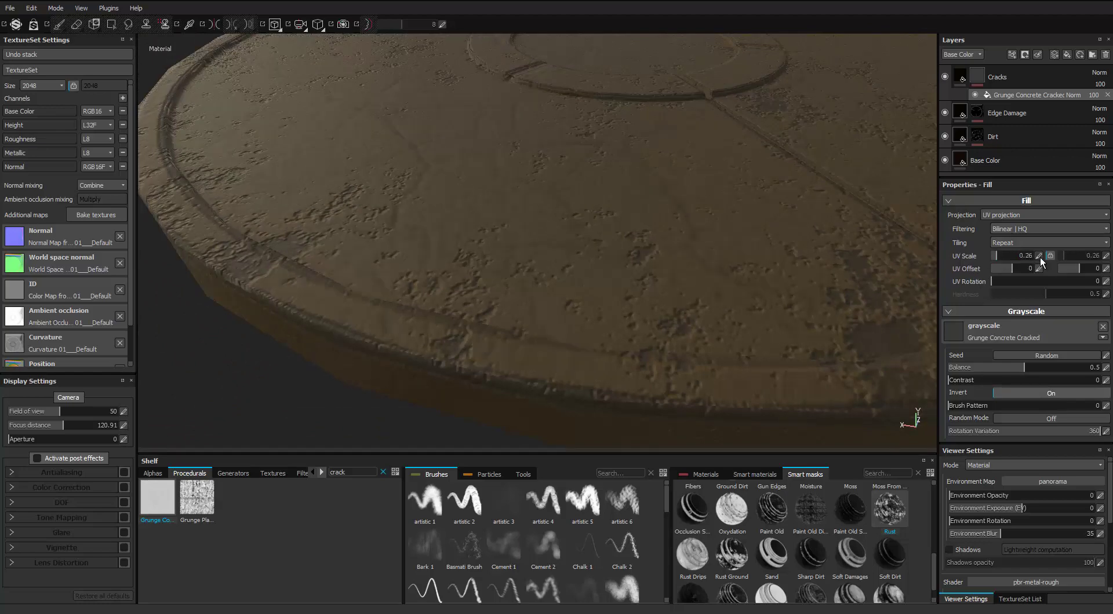
{"action": "scroll", "coordinate": [603, 304], "scroll_direction": "down", "scroll_amount": 3}
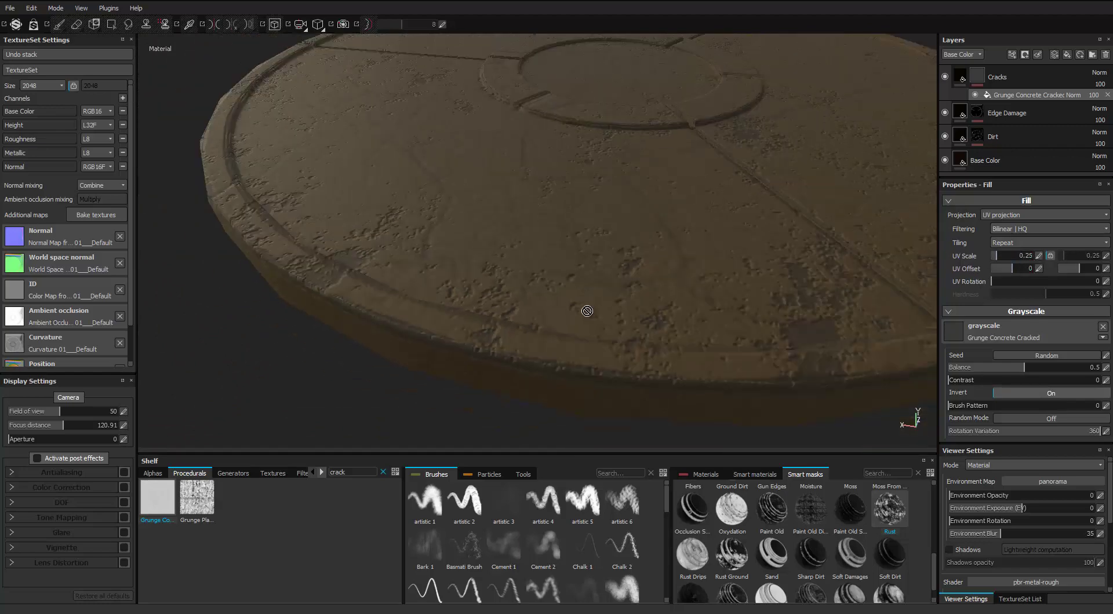
{"action": "left_click_drag", "start_coordinate": [614, 145], "coordinate": [504, 179], "text": "alt"}
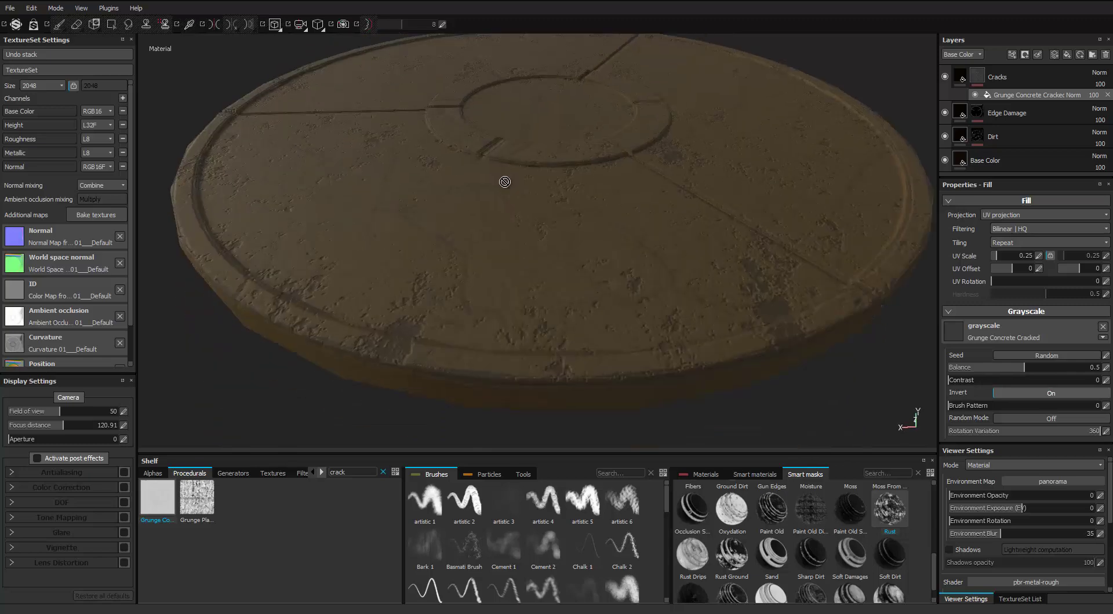
Step: Adjust the Balance of the Cracks mask's grunge fill to 0.35
{"action": "scroll", "coordinate": [487, 214], "scroll_direction": "up", "scroll_amount": 4}
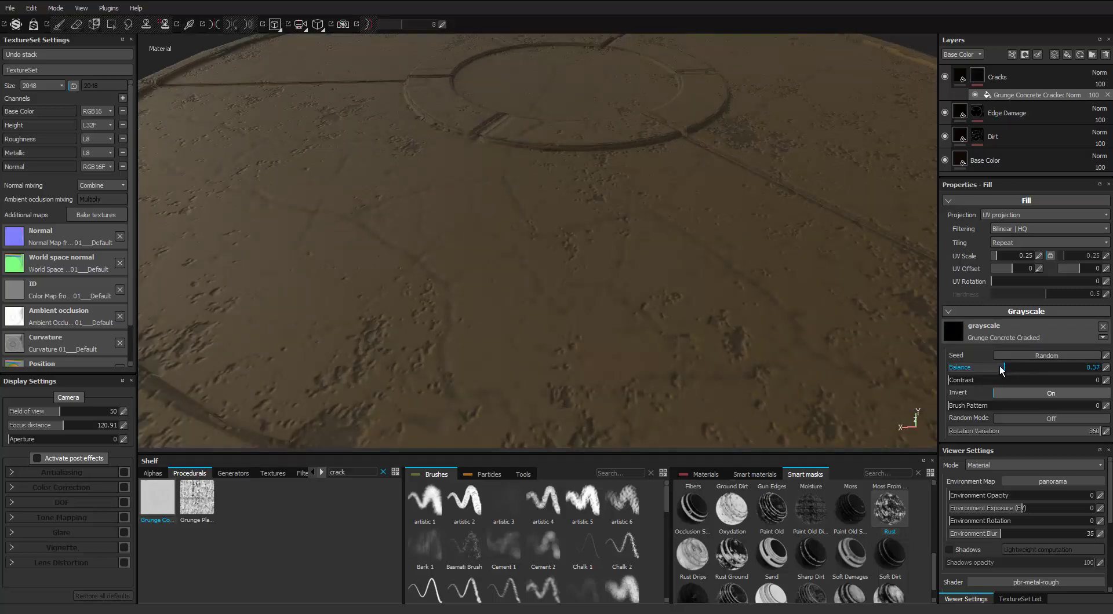
{"action": "scroll", "coordinate": [671, 291], "scroll_direction": "down", "scroll_amount": 3}
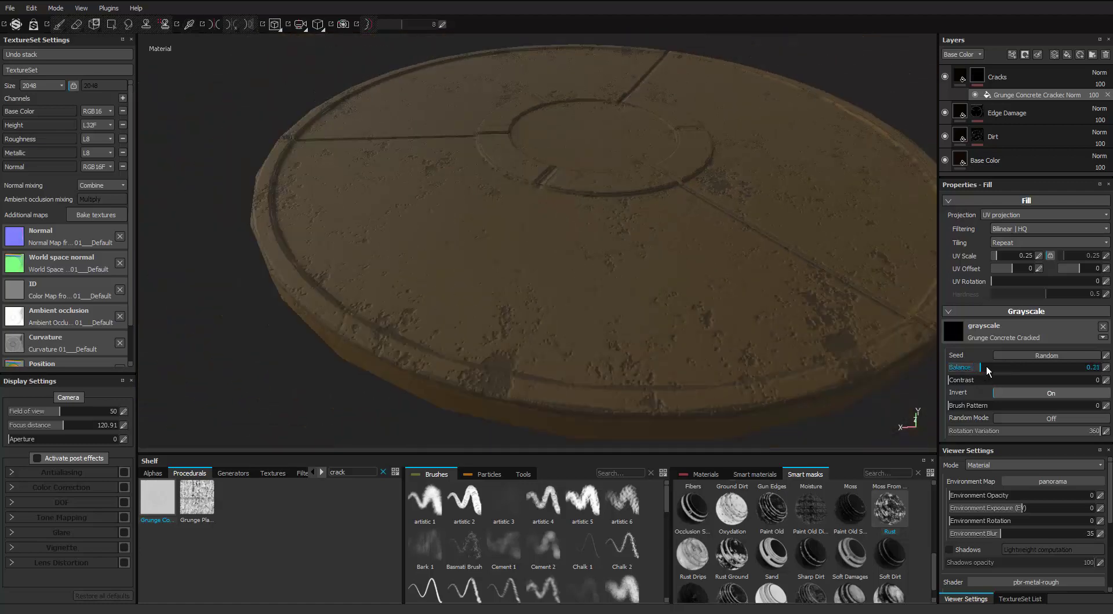
{"action": "left_click_drag", "start_coordinate": [980, 368], "coordinate": [986, 367]}
{"action": "scroll", "coordinate": [632, 260], "scroll_direction": "up", "scroll_amount": 3}
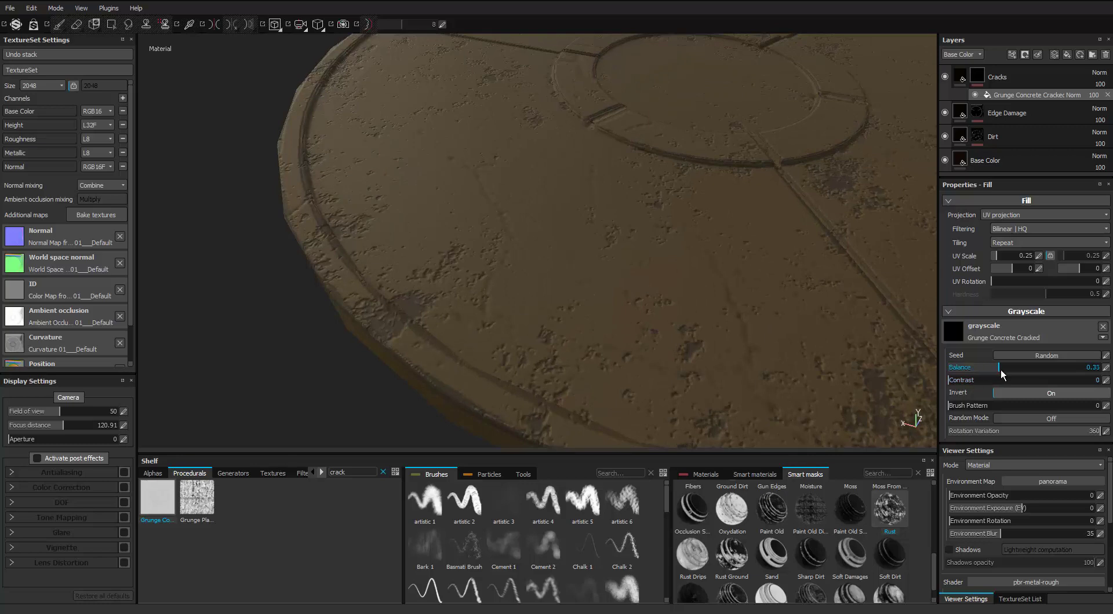
{"action": "left_click_drag", "start_coordinate": [1001, 371], "coordinate": [1004, 371]}
{"action": "scroll", "coordinate": [721, 179], "scroll_direction": "down", "scroll_amount": 2}
{"action": "middle_click_drag", "start_coordinate": [720, 179], "coordinate": [506, 204], "text": "alt"}
{"action": "left_click_drag", "start_coordinate": [672, 270], "coordinate": [695, 218], "text": "alt"}
{"action": "middle_click_drag", "start_coordinate": [585, 223], "coordinate": [595, 238], "text": "alt"}
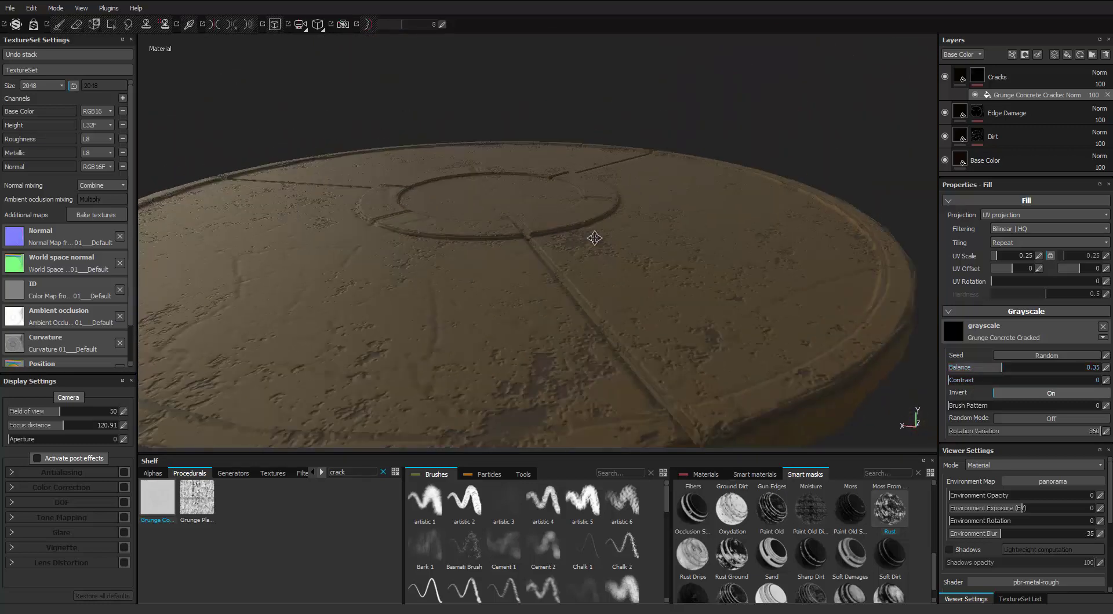
{"action": "left_click_drag", "start_coordinate": [595, 238], "coordinate": [481, 262], "text": "alt"}
Step: Lower the Cracks layer's Height further into negative values to deepen the cracks
{"action": "left_click", "coordinate": [960, 76]}
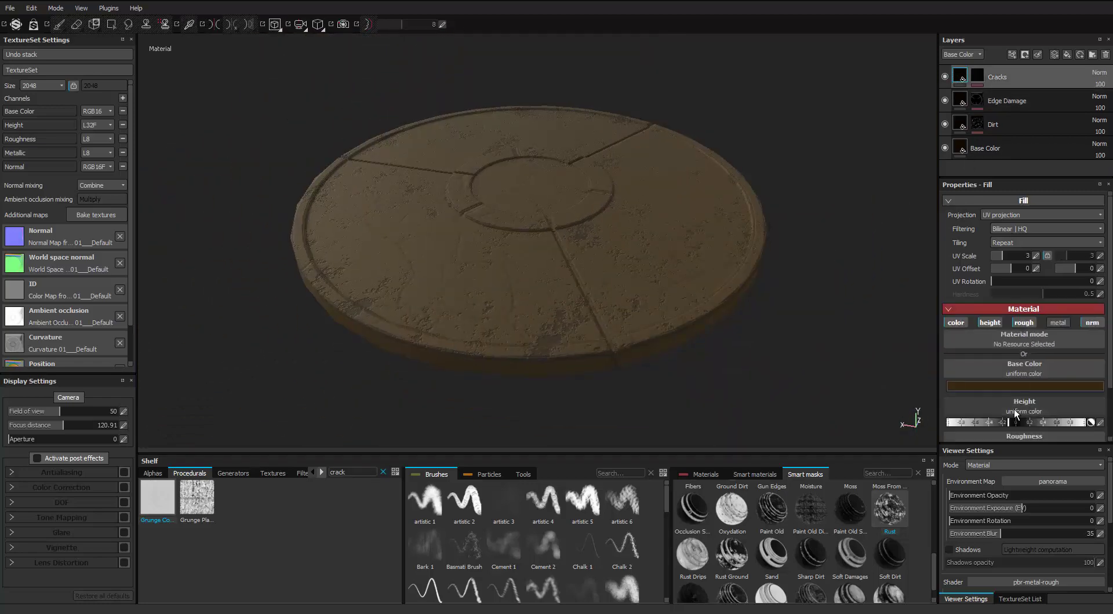
{"action": "left_click", "coordinate": [1003, 423]}
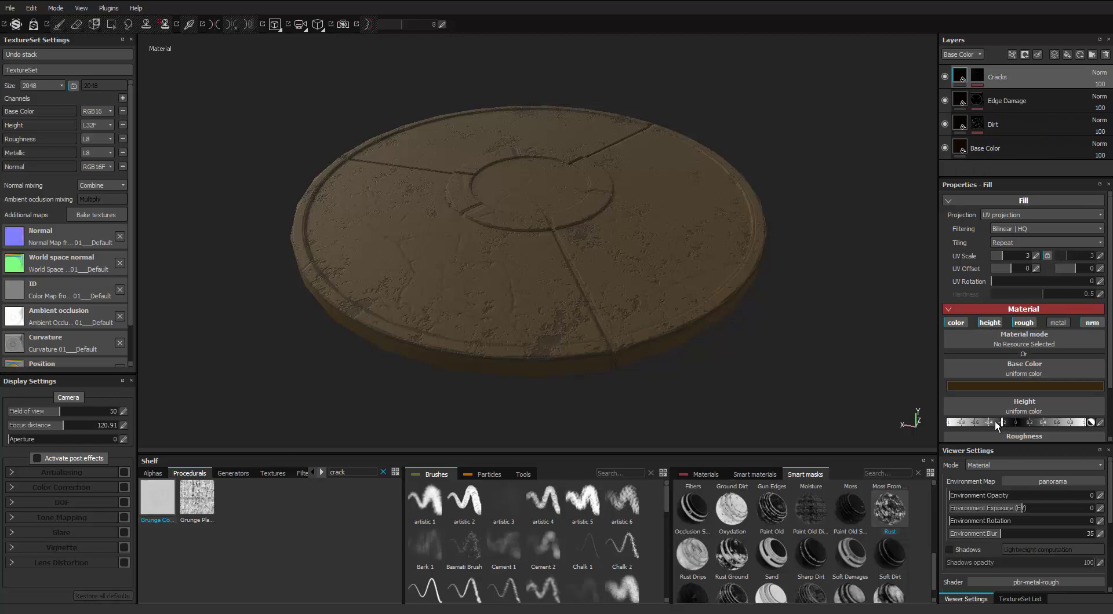
{"action": "left_click", "coordinate": [992, 423]}
{"action": "scroll", "coordinate": [565, 232], "scroll_direction": "up", "scroll_amount": 3}
{"action": "mouse_move", "coordinate": [561, 228]}
{"action": "left_mouse_down", "text": "alt"}
{"action": "mouse_move", "coordinate": [413, 238]}
{"action": "mouse_move", "coordinate": [442, 281]}
{"action": "mouse_move", "coordinate": [527, 305]}
{"action": "mouse_move", "coordinate": [511, 306]}
{"action": "mouse_move", "coordinate": [579, 299]}
{"action": "left_mouse_up", "text": "alt"}
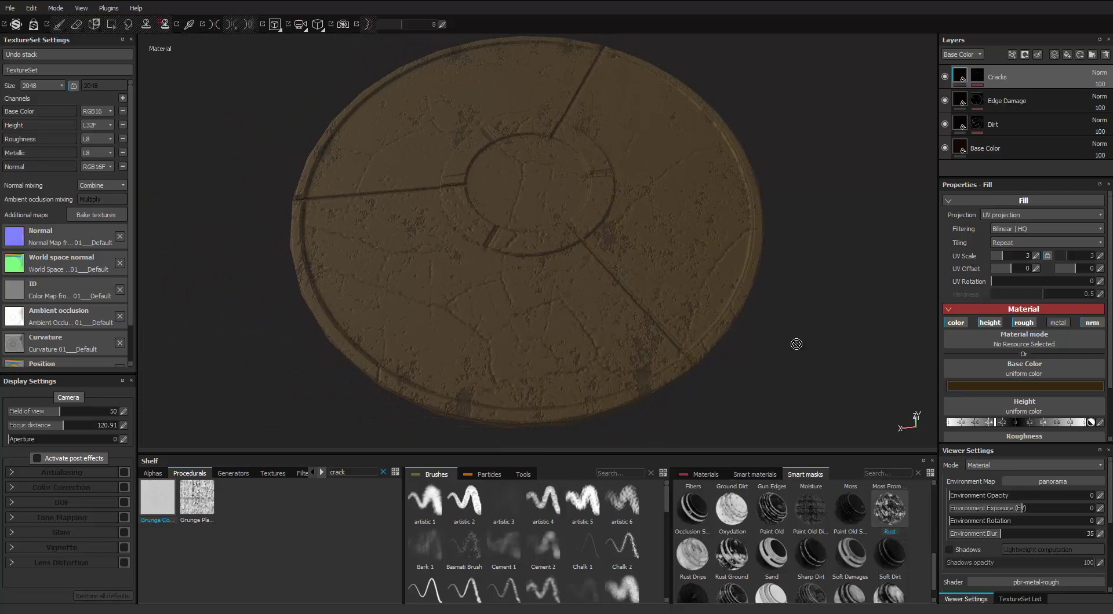
{"action": "left_click_drag", "start_coordinate": [749, 300], "coordinate": [755, 255], "text": "alt"}
Step: Reduce the Balance of the Cracks mask's grunge fill to about 0.32
{"action": "left_click", "coordinate": [978, 75]}
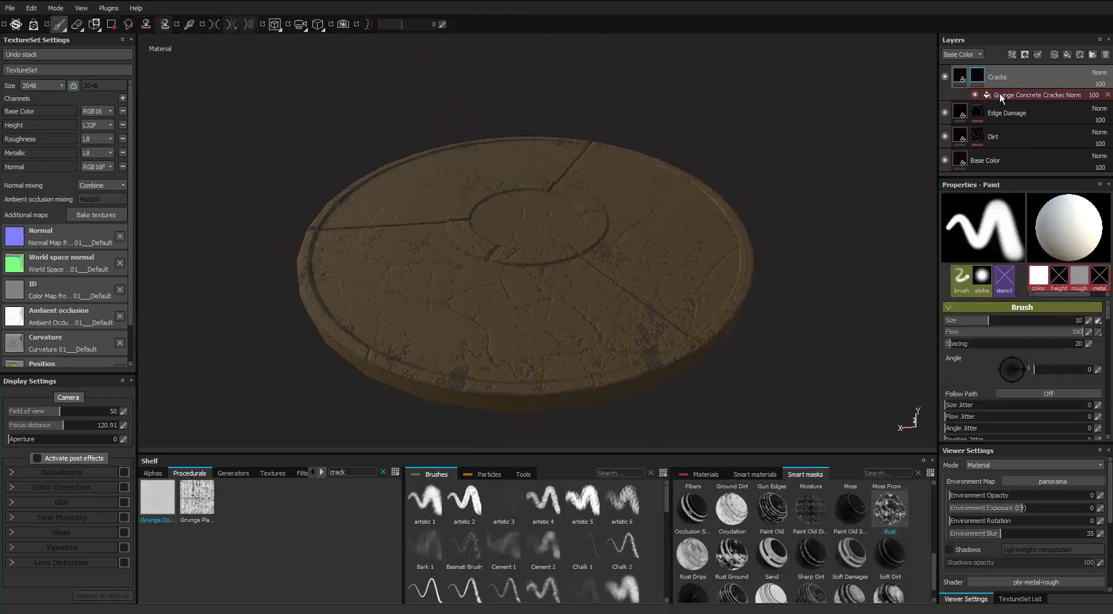
{"action": "left_click", "coordinate": [1000, 95]}
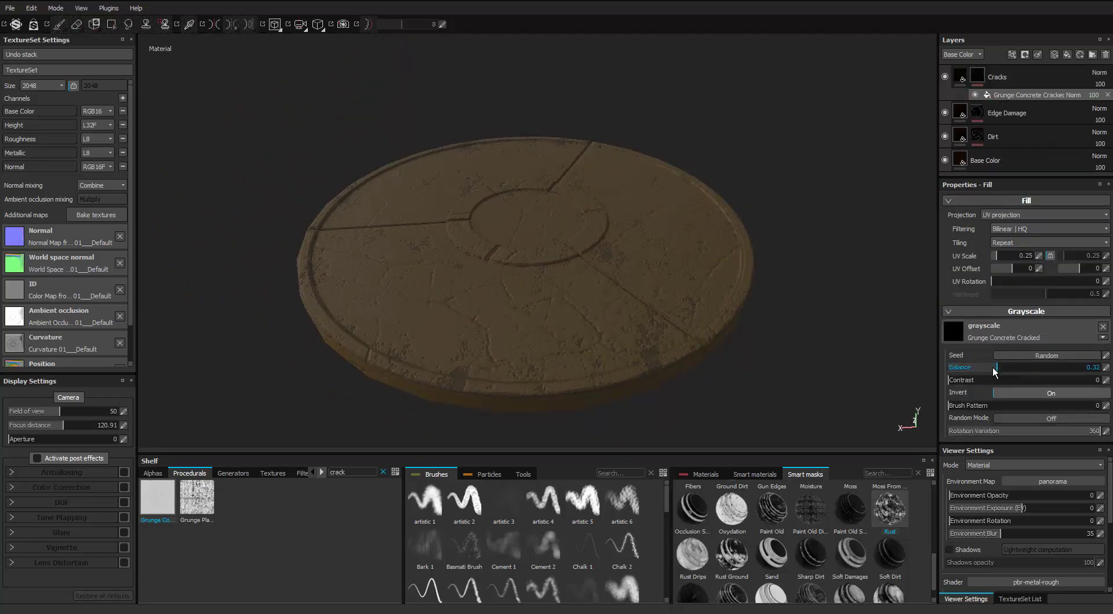
{"action": "left_click_drag", "start_coordinate": [753, 273], "coordinate": [519, 268], "text": "alt"}
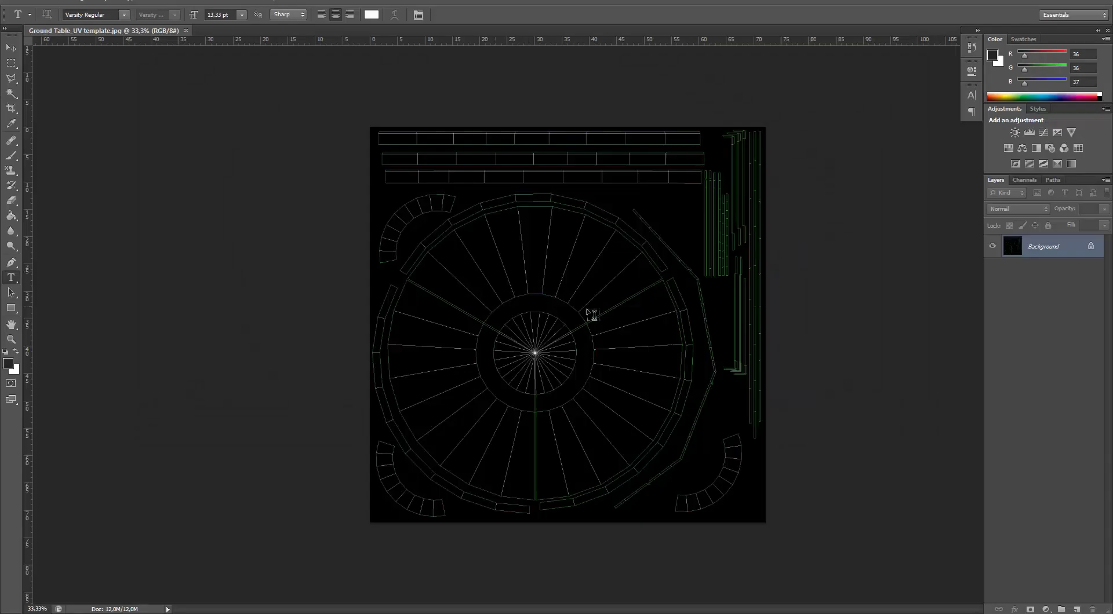
Step: Switch to Photoshop, unlock the Background layer of Ground Table_UV template.jpg and rename it UV template
{"action": "scroll", "coordinate": [742, 312], "scroll_direction": "up", "scroll_amount": 1, "text": "alt"}
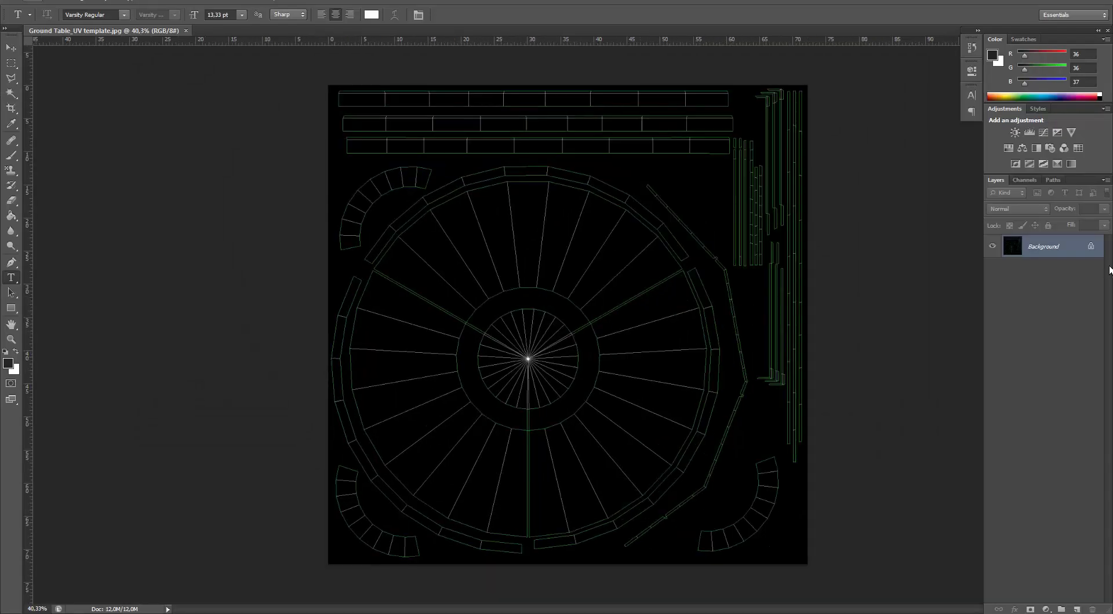
{"action": "double_click", "coordinate": [1092, 248]}
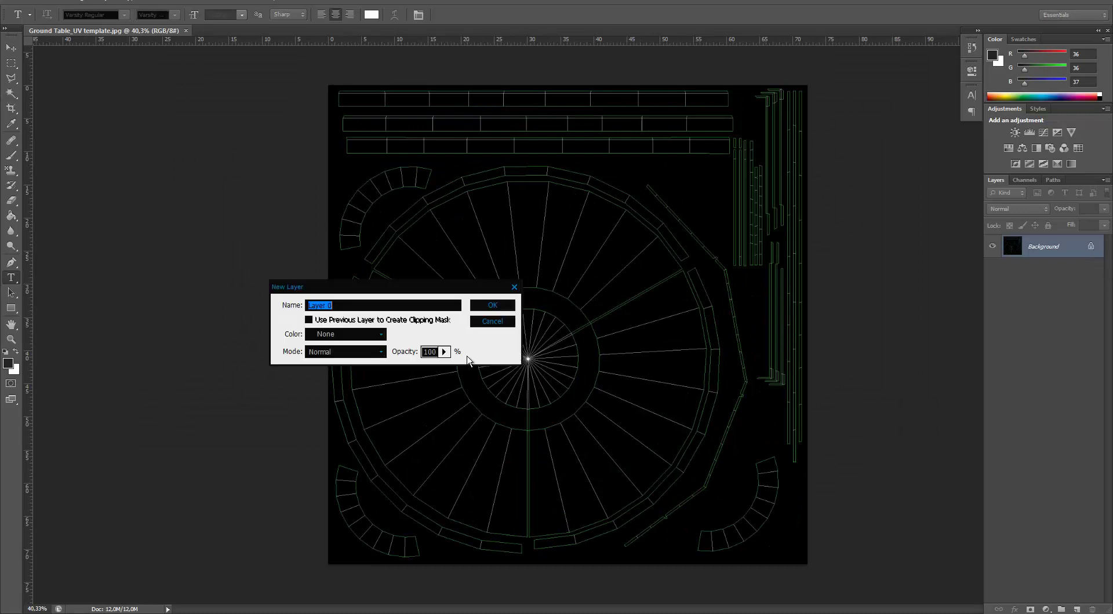
{"action": "left_click", "coordinate": [474, 308]}
{"action": "type", "text": "UV"}
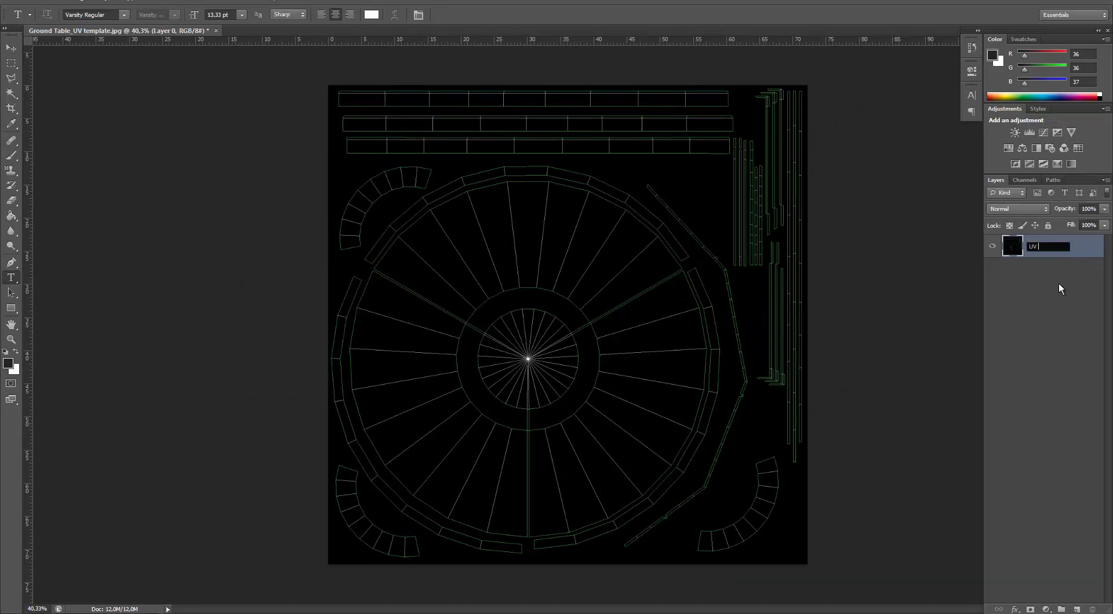
{"action": "type", "text": " template"}
{"action": "key", "text": "Return"}
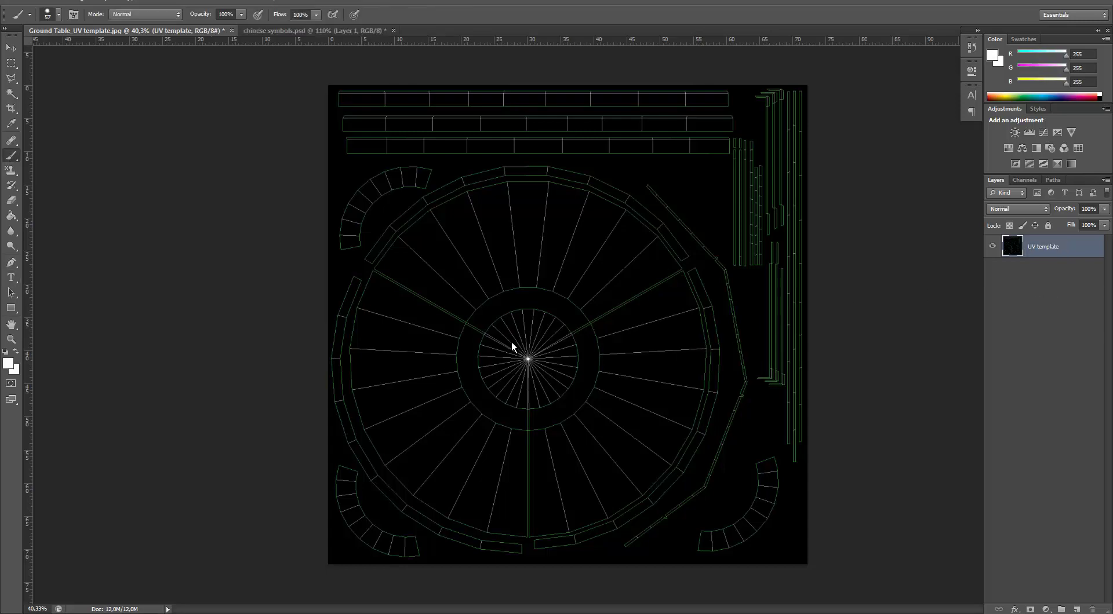
Step: Marquee-select the fire symbol in chinese symbols.psd and move it onto the upper-left curved strip of the UV template document
{"action": "key", "text": "ctrl+0"}
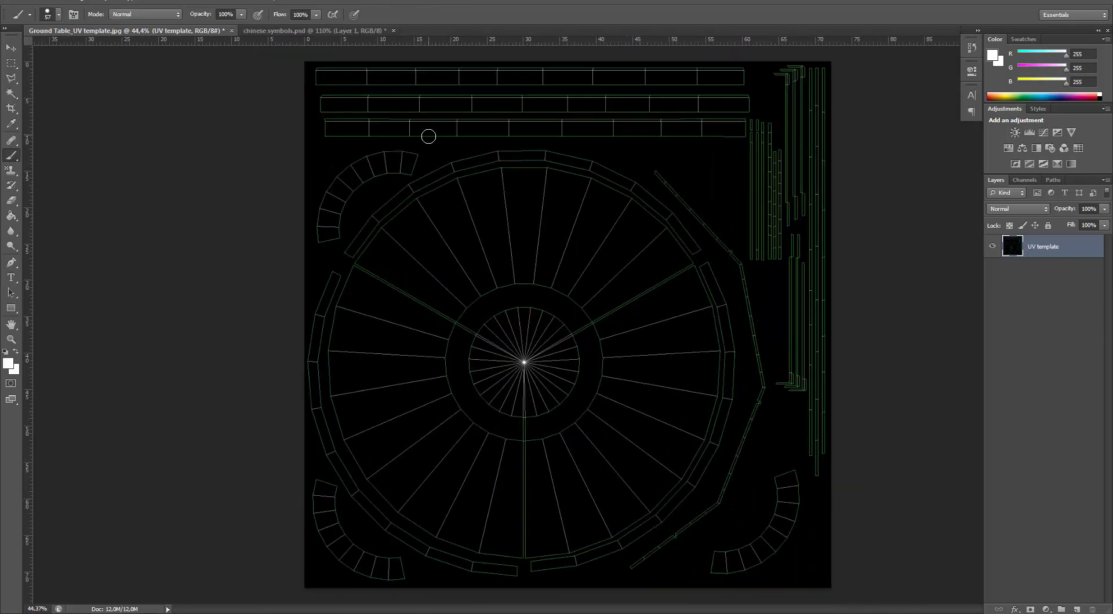
{"action": "left_click", "coordinate": [301, 30]}
{"action": "key", "text": "ctrl+0"}
{"action": "left_click", "coordinate": [11, 47]}
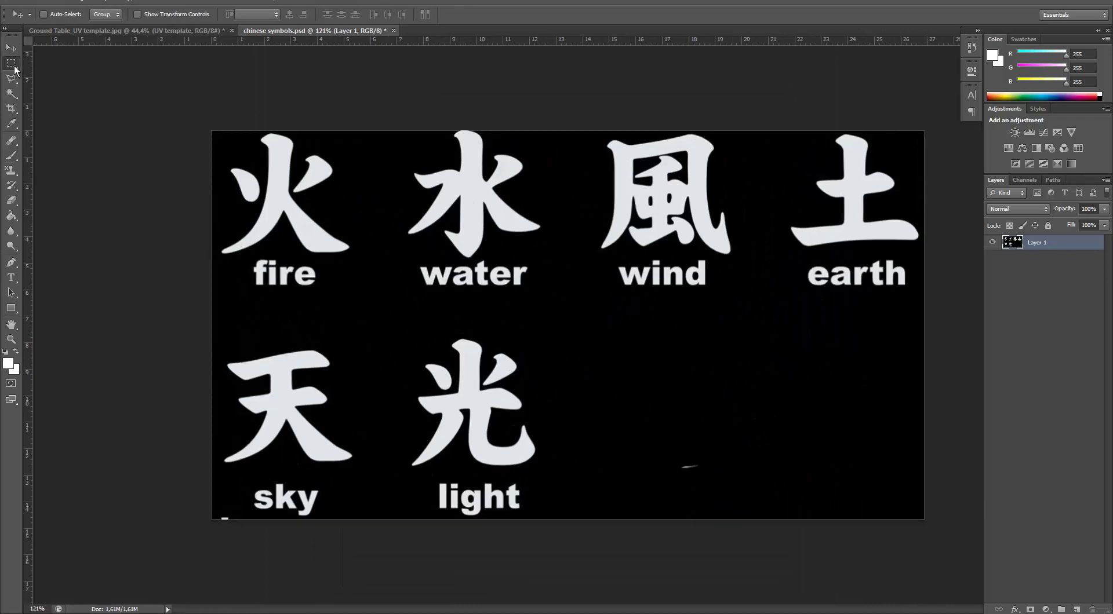
{"action": "left_click", "coordinate": [11, 63]}
{"action": "left_click_drag", "start_coordinate": [221, 201], "coordinate": [218, 130]}
{"action": "key", "text": "v"}
{"action": "left_click_drag", "start_coordinate": [234, 197], "coordinate": [376, 174]}
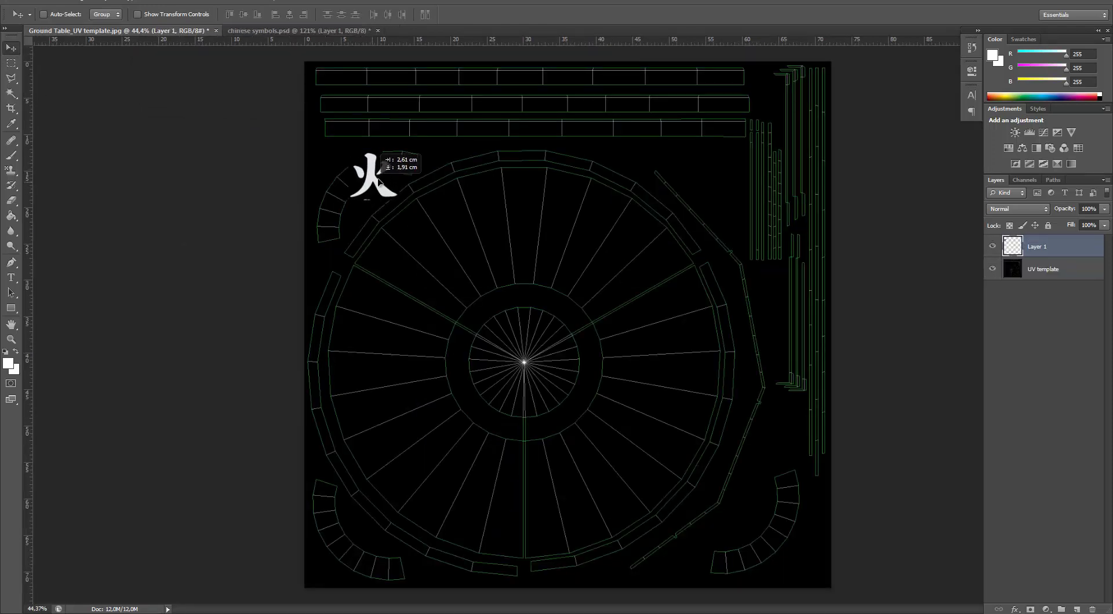
{"action": "scroll", "coordinate": [380, 174], "scroll_direction": "up", "scroll_amount": 2, "text": "alt"}
{"action": "scroll", "coordinate": [381, 174], "scroll_direction": "up", "scroll_amount": 5, "text": "alt"}
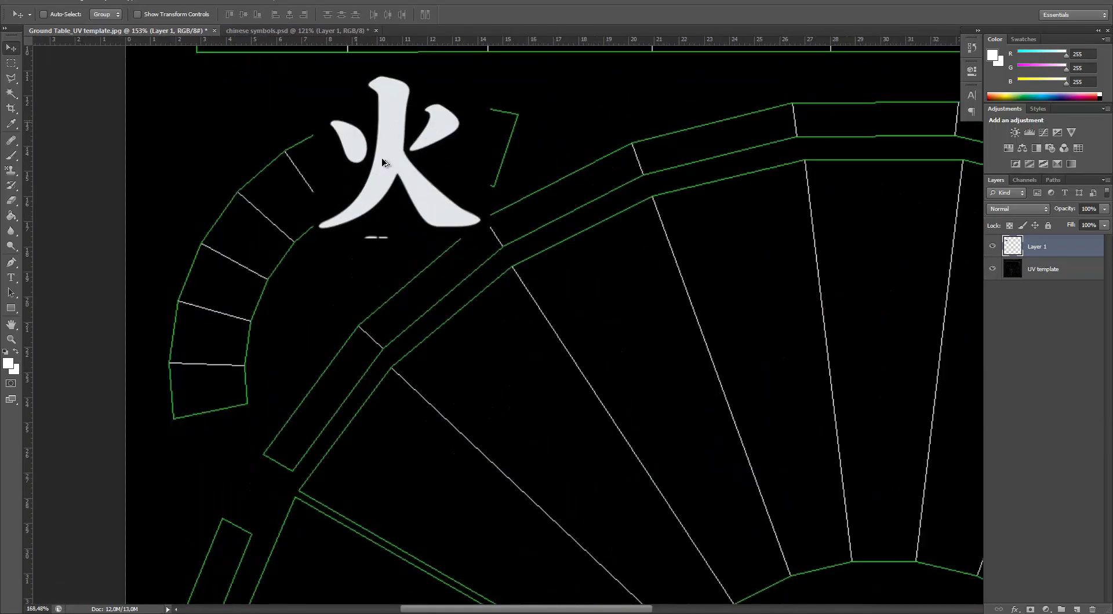
{"action": "left_click_drag", "start_coordinate": [382, 158], "coordinate": [374, 159]}
Step: Add a new layer filled with black (000000) and place it beneath the fire symbol's layer
{"action": "left_click", "coordinate": [1077, 609]}
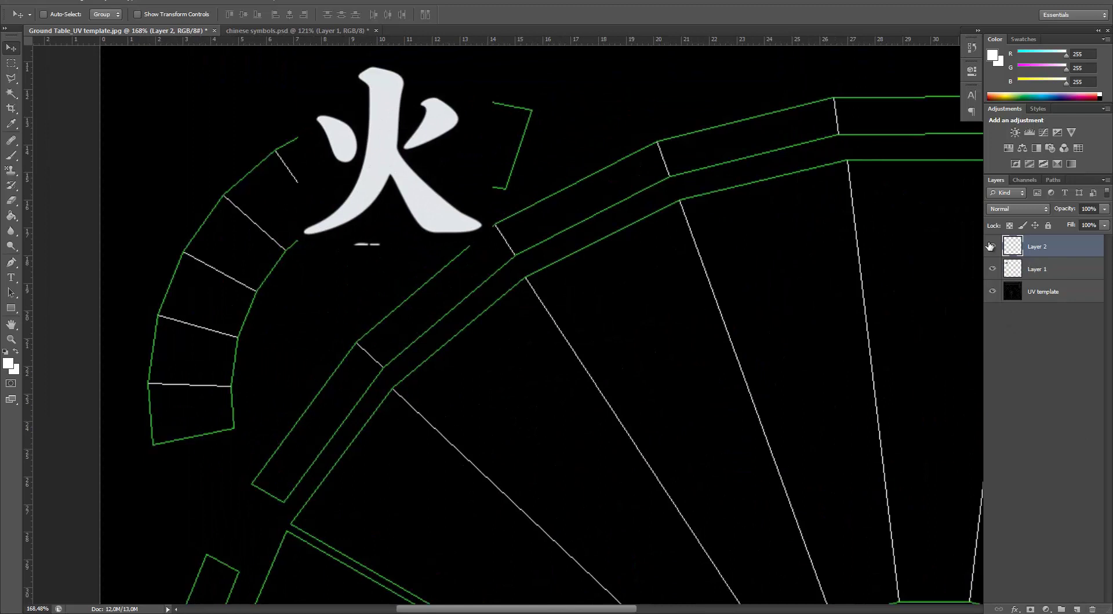
{"action": "left_click", "coordinate": [8, 364]}
{"action": "left_click_drag", "start_coordinate": [710, 377], "coordinate": [678, 400]}
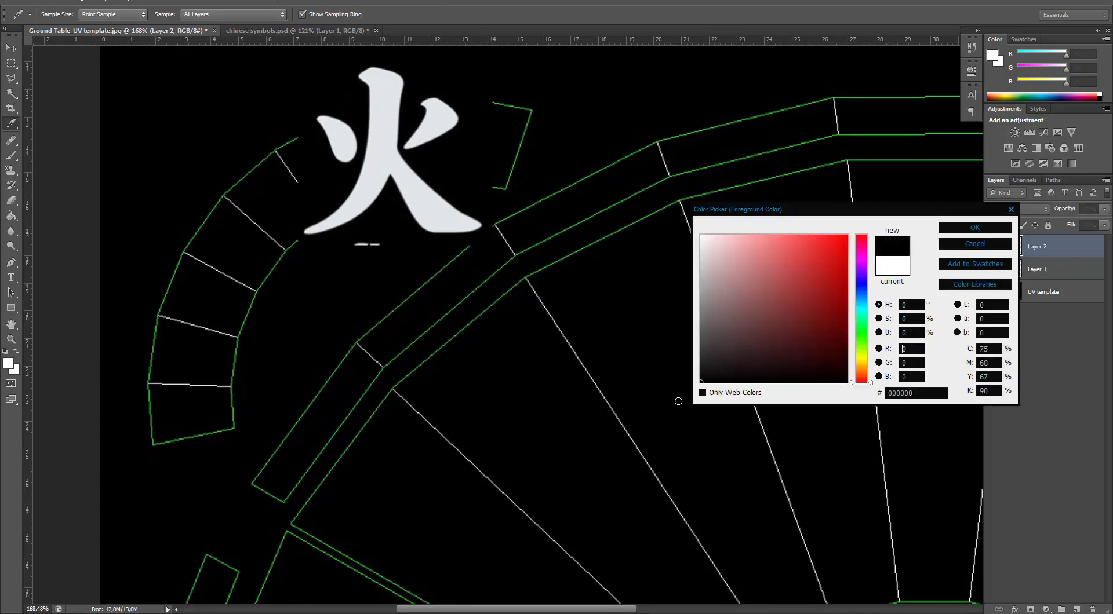
{"action": "left_click", "coordinate": [972, 227]}
{"action": "key", "text": "g"}
{"action": "left_click", "coordinate": [863, 278]}
{"action": "left_click", "coordinate": [11, 48]}
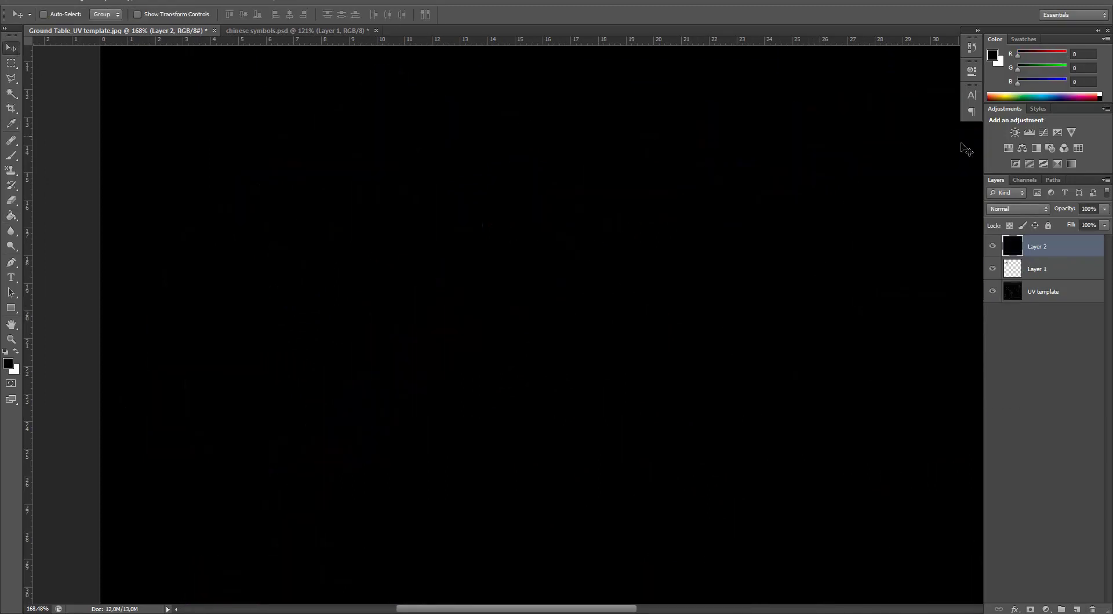
{"action": "left_click_drag", "start_coordinate": [1037, 246], "coordinate": [1041, 281]}
{"action": "scroll", "coordinate": [645, 293], "scroll_direction": "down", "scroll_amount": 3, "text": "alt"}
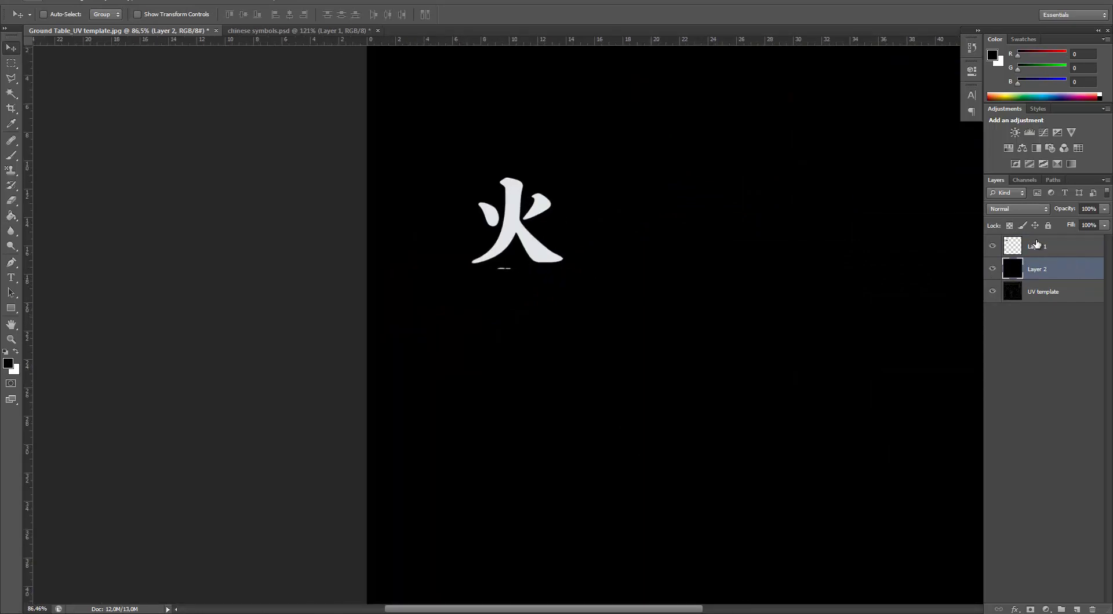
Step: Erase the stray marks under the fire symbol on Layer 1 and hide the black layer
{"action": "left_click", "coordinate": [1037, 247]}
{"action": "key", "text": "e"}
{"action": "left_click", "coordinate": [992, 269]}
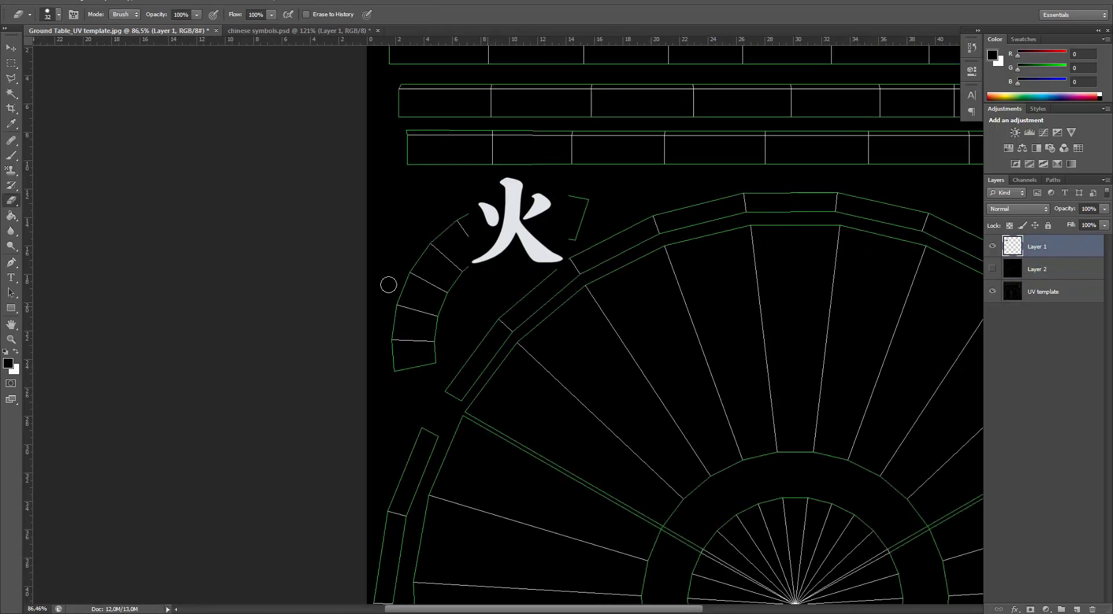
Step: Scale the fire symbol down to about 51% with Free Transform
{"action": "left_click", "coordinate": [10, 48]}
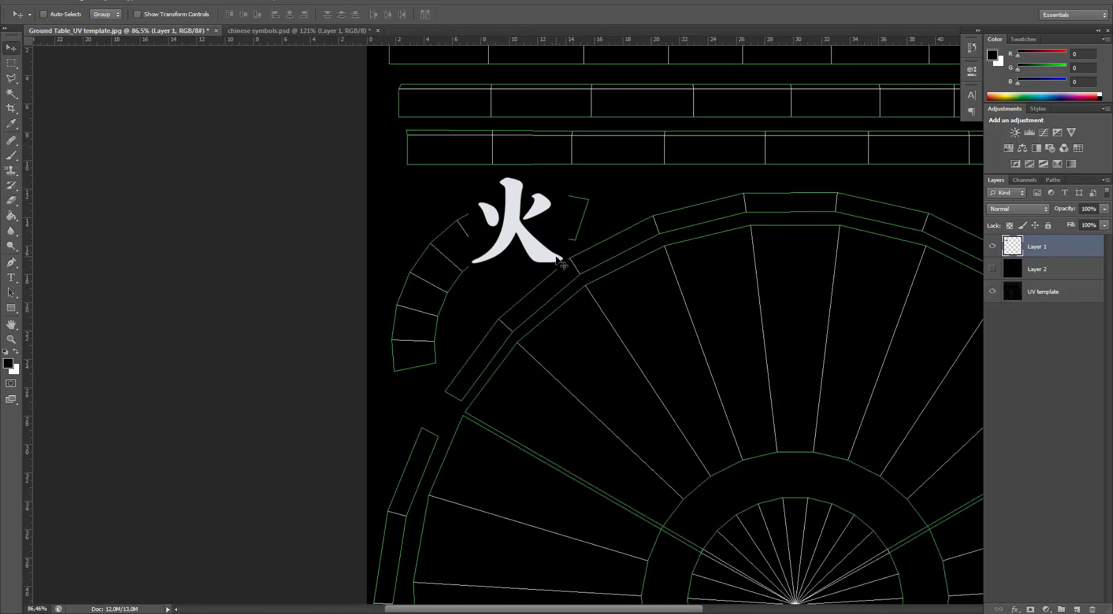
{"action": "key", "text": "ctrl+t"}
{"action": "left_click_drag", "start_coordinate": [562, 181], "coordinate": [519, 241], "text": "shift"}
{"action": "scroll", "coordinate": [513, 192], "scroll_direction": "up", "scroll_amount": 5, "text": "alt"}
{"action": "right_click", "coordinate": [529, 229]}
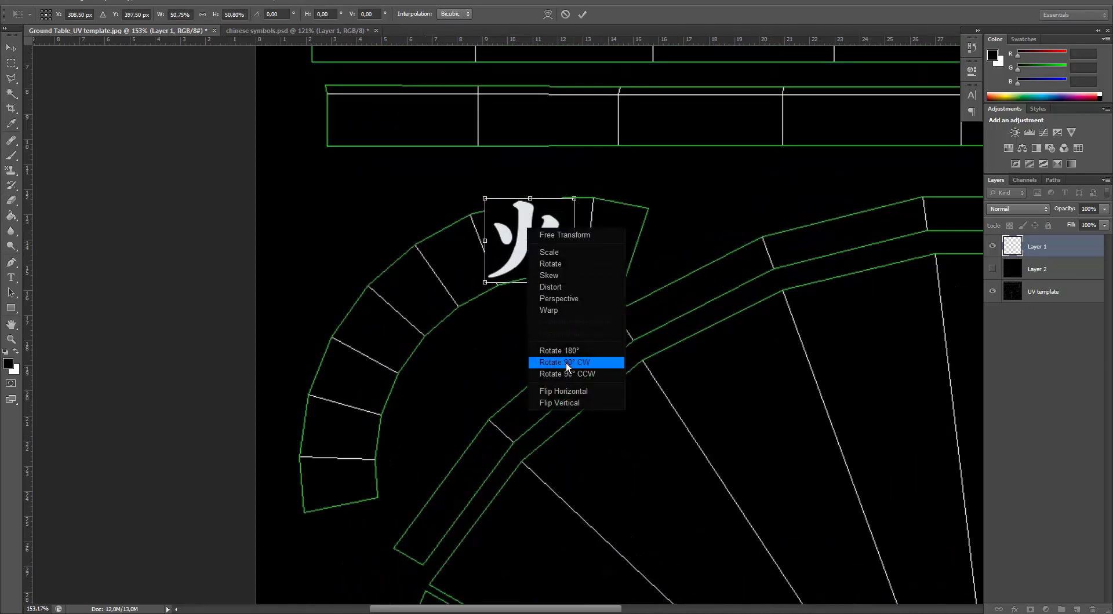
{"action": "left_click", "coordinate": [572, 364]}
{"action": "key", "text": "ctrl+z"}
Step: Rotate the fire symbol about -20.8° and scale it to about 36% to fit one segment of the upper-left curved UV strip
{"action": "right_click", "coordinate": [535, 239]}
{"action": "left_click", "coordinate": [559, 274]}
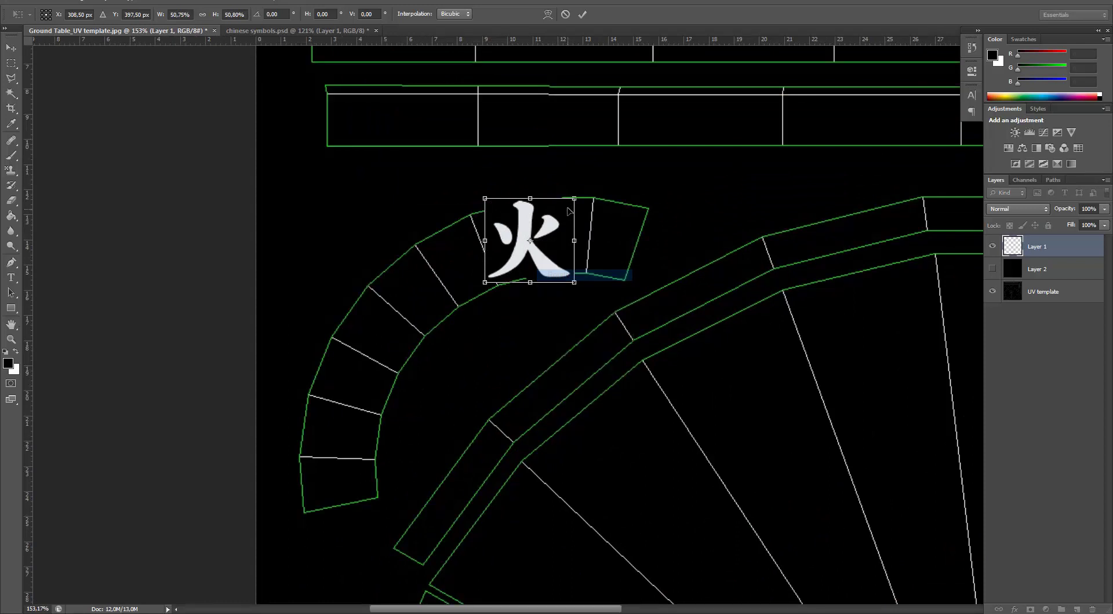
{"action": "left_click_drag", "start_coordinate": [573, 197], "coordinate": [552, 194]}
{"action": "left_click_drag", "start_coordinate": [555, 256], "coordinate": [529, 257]}
{"action": "left_click_drag", "start_coordinate": [534, 189], "coordinate": [528, 241]}
{"action": "right_click", "coordinate": [506, 238]}
{"action": "left_click", "coordinate": [521, 263]}
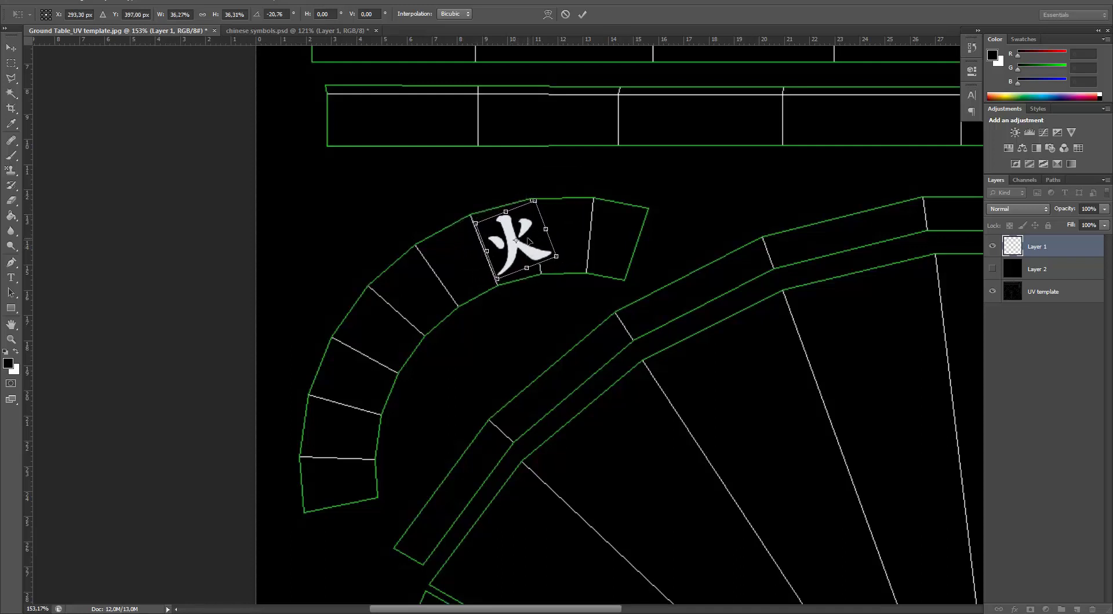
{"action": "right_click", "coordinate": [527, 238]}
{"action": "left_click", "coordinate": [533, 264]}
{"action": "left_click_drag", "start_coordinate": [534, 200], "coordinate": [537, 203]}
{"action": "key", "text": "ctrl+z"}
Step: Apply the transform to the fire symbol on the curved UV strip
{"action": "right_click", "coordinate": [530, 204]}
{"action": "left_click", "coordinate": [542, 255]}
{"action": "left_click", "coordinate": [582, 13]}
{"action": "scroll", "coordinate": [574, 220], "scroll_direction": "down", "scroll_amount": 2, "text": "alt"}
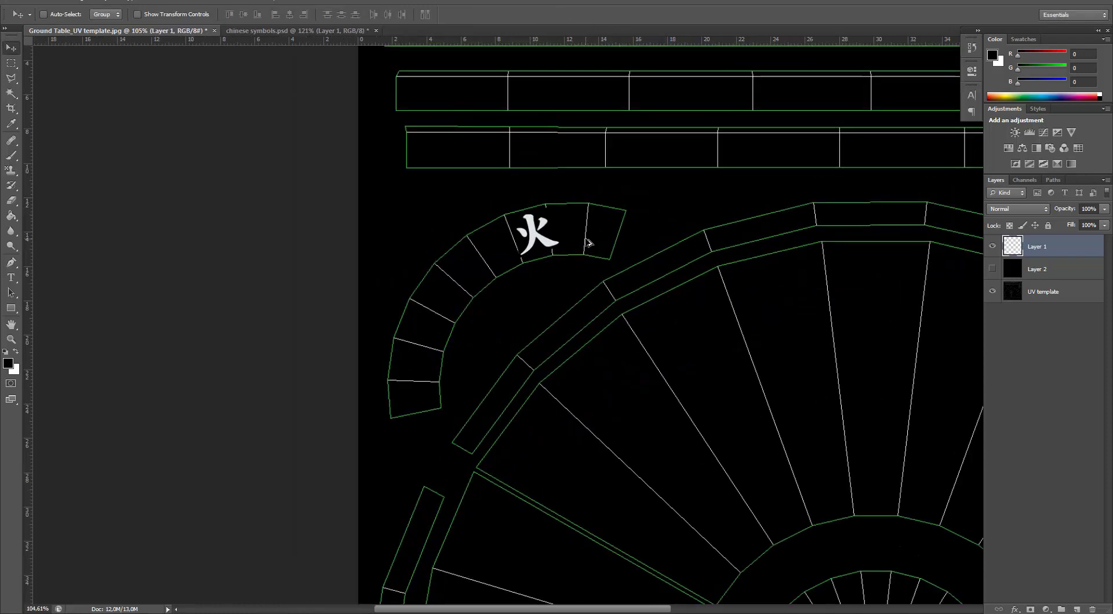
Step: Copy the water symbol from chinese symbols.psd onto the Ground Table UV template
{"action": "left_click", "coordinate": [278, 31]}
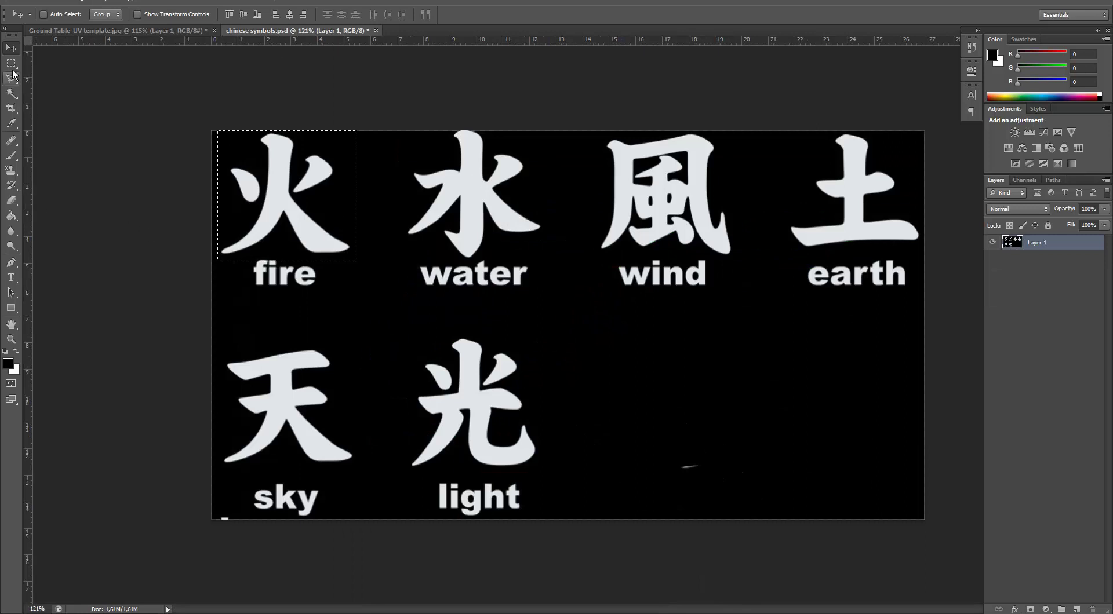
{"action": "key", "text": "m"}
{"action": "left_click_drag", "start_coordinate": [549, 259], "coordinate": [406, 123]}
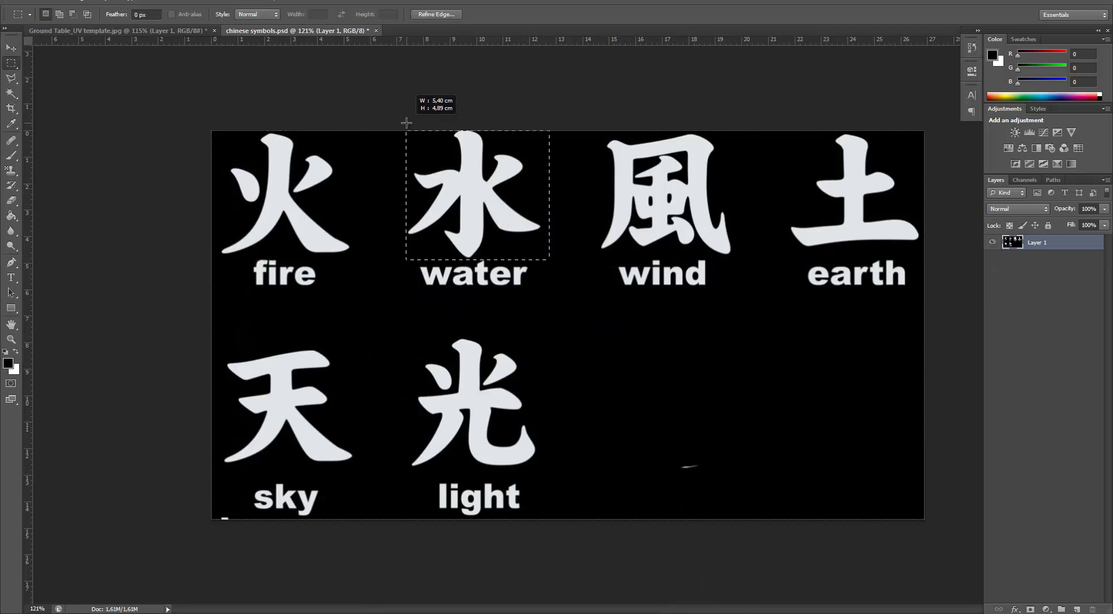
{"action": "left_click", "coordinate": [12, 50]}
{"action": "left_click_drag", "start_coordinate": [485, 181], "coordinate": [426, 346]}
Step: Scale the water symbol to about 41% and rotate it about -57° over a lower segment of the curved UV strip holding the fire symbol
{"action": "key", "text": "ctrl+t"}
{"action": "right_click", "coordinate": [481, 281]}
{"action": "left_click", "coordinate": [504, 317]}
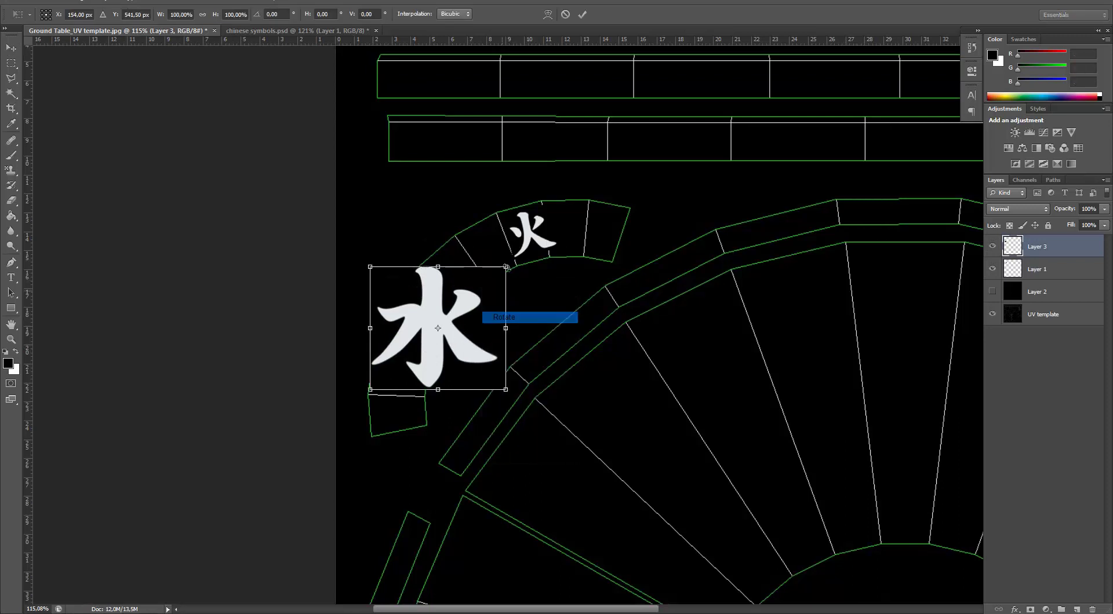
{"action": "left_click_drag", "start_coordinate": [489, 276], "coordinate": [414, 329]}
{"action": "right_click", "coordinate": [444, 283]}
{"action": "left_click", "coordinate": [463, 317]}
{"action": "right_click", "coordinate": [442, 311]}
{"action": "left_click", "coordinate": [456, 336]}
{"action": "key", "text": "ctrl+z"}
{"action": "left_click_drag", "start_coordinate": [412, 340], "coordinate": [419, 333]}
{"action": "scroll", "coordinate": [420, 333], "scroll_direction": "down", "scroll_amount": 1}
{"action": "scroll", "coordinate": [419, 333], "scroll_direction": "up", "scroll_amount": 1}
{"action": "left_click_drag", "start_coordinate": [412, 291], "coordinate": [411, 346], "text": "alt+shift"}
{"action": "scroll", "coordinate": [409, 331], "scroll_direction": "up", "scroll_amount": 1}
{"action": "scroll", "coordinate": [409, 331], "scroll_direction": "up", "scroll_amount": 1, "text": "alt"}
{"action": "scroll", "coordinate": [409, 331], "scroll_direction": "up", "scroll_amount": 5, "text": "alt"}
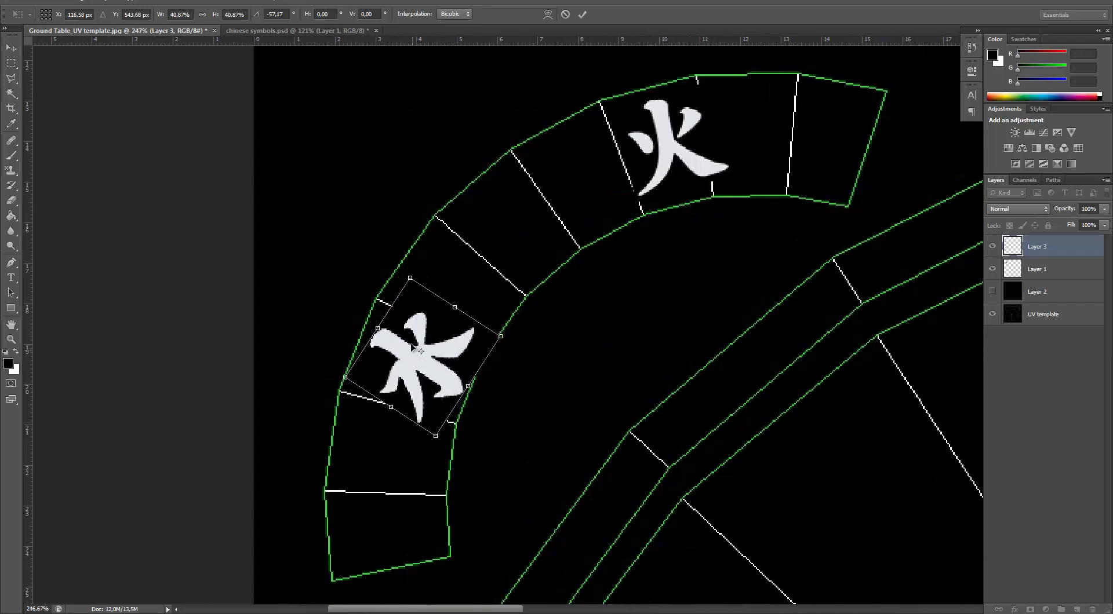
Step: Refine the water symbol to about 42% scale and -68° rotation to align with its strip segment, and apply the transform
{"action": "left_click_drag", "start_coordinate": [409, 278], "coordinate": [392, 276], "text": "alt+shift"}
{"action": "right_click", "coordinate": [411, 334]}
{"action": "left_click", "coordinate": [427, 371]}
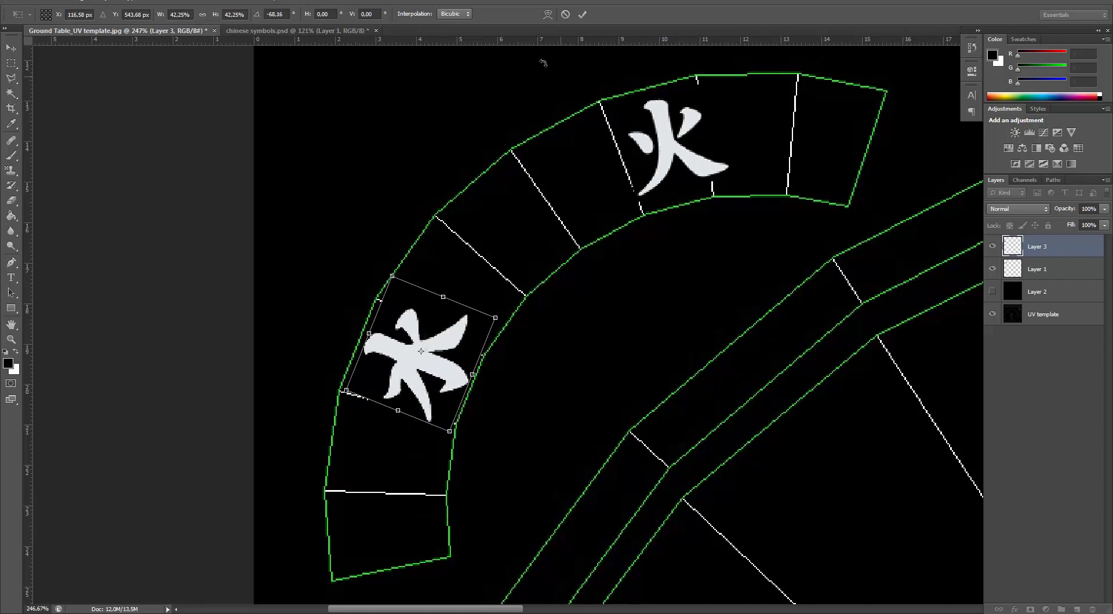
{"action": "left_click", "coordinate": [582, 14]}
{"action": "scroll", "coordinate": [634, 221], "scroll_direction": "down", "scroll_amount": 10, "text": "alt"}
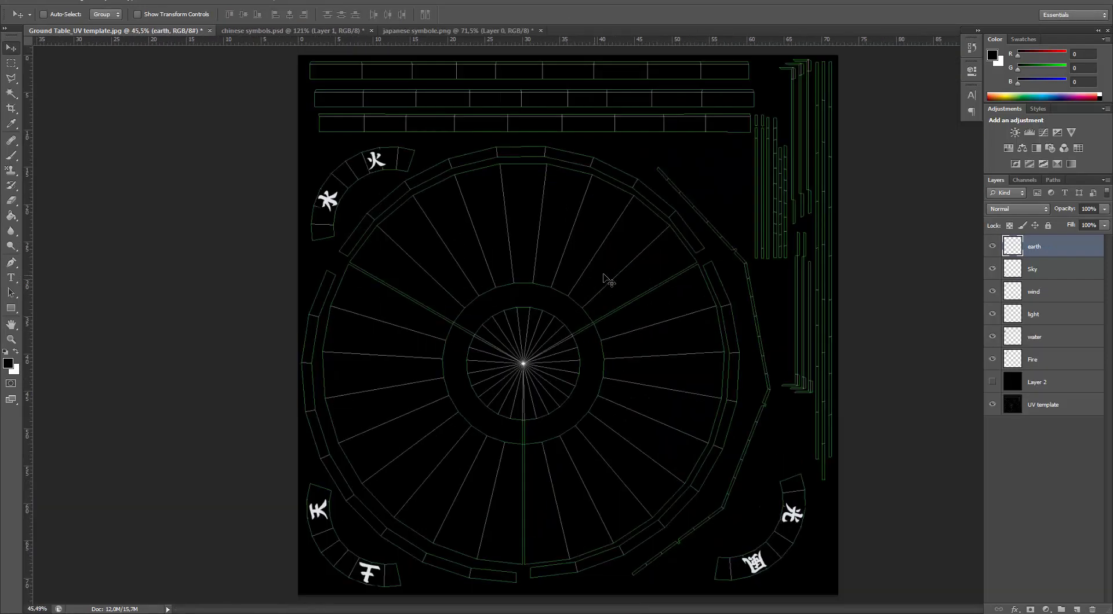
Step: Check the placed symbols on the UV template, toggling the visibility of symbol layers and the black Layer 2
{"action": "scroll", "coordinate": [678, 330], "scroll_direction": "up", "scroll_amount": 3, "text": "alt"}
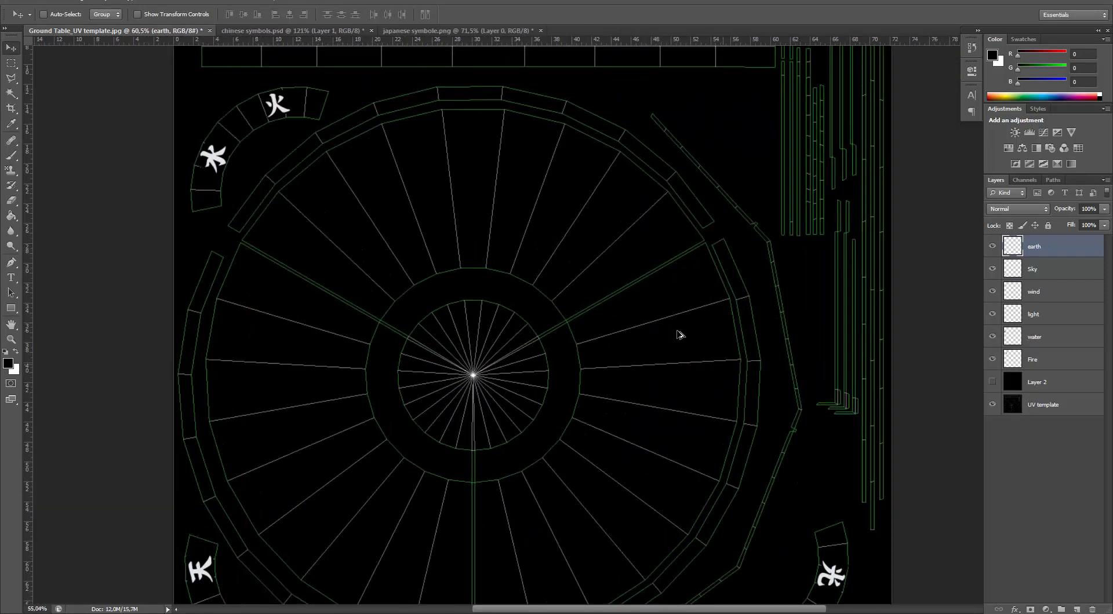
{"action": "scroll", "coordinate": [939, 386], "scroll_direction": "down", "scroll_amount": 3, "text": "alt"}
{"action": "left_click", "coordinate": [993, 247]}
{"action": "left_click", "coordinate": [992, 247]}
{"action": "left_click", "coordinate": [993, 268]}
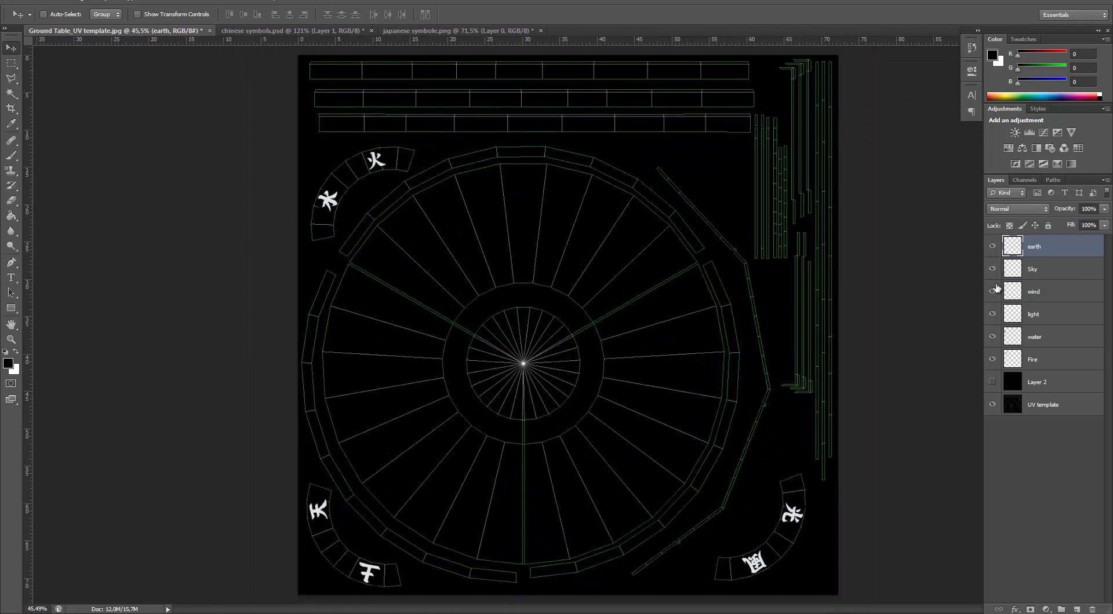
{"action": "left_click", "coordinate": [992, 382]}
{"action": "left_click", "coordinate": [992, 382]}
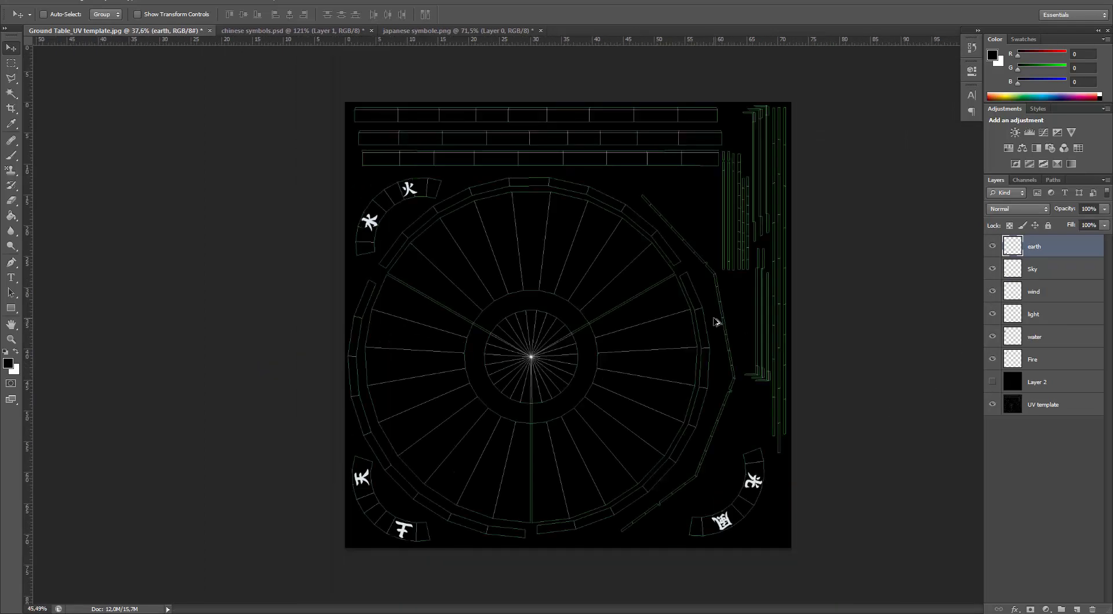
Step: Copy the three-swirl symbol from the japanese symbols PNG onto the central circle of the UV template
{"action": "left_click", "coordinate": [406, 31]}
{"action": "left_click_drag", "start_coordinate": [511, 332], "coordinate": [508, 368]}
{"action": "scroll", "coordinate": [484, 317], "scroll_direction": "up", "scroll_amount": 11, "text": "alt"}
{"action": "left_click_drag", "start_coordinate": [507, 329], "coordinate": [503, 326]}
Step: Scale the swirl symbol to about 93%, centre it within the inner UV circle, apply the transform, and show the black Layer 2
{"action": "key", "text": "ctrl+t"}
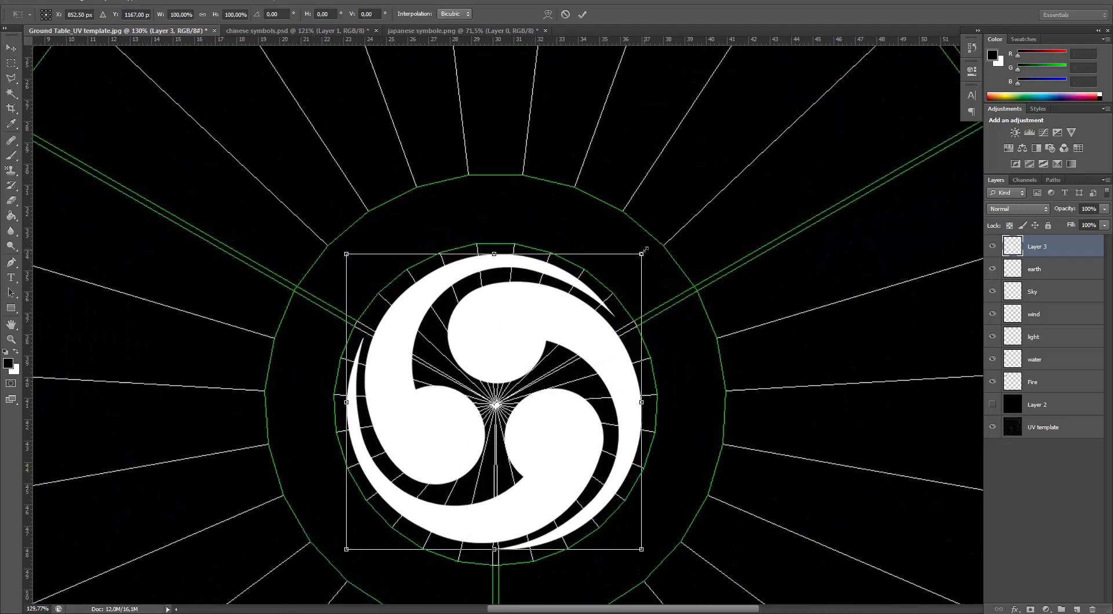
{"action": "left_click_drag", "start_coordinate": [643, 250], "coordinate": [625, 279]}
{"action": "left_click_drag", "start_coordinate": [496, 354], "coordinate": [505, 344]}
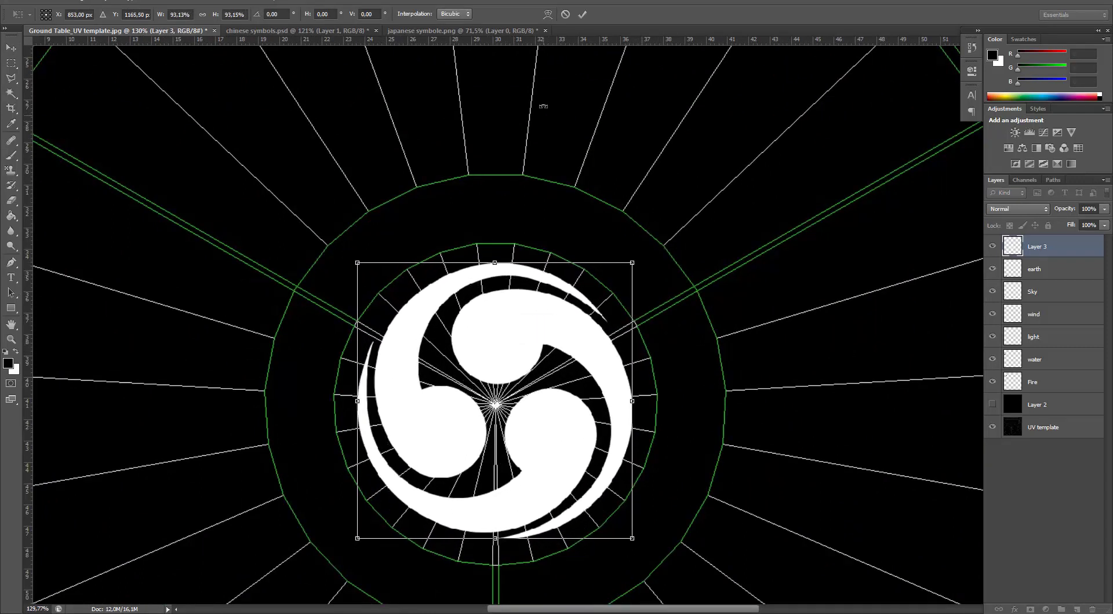
{"action": "key", "text": "Return"}
{"action": "key", "text": "ctrl+0"}
{"action": "left_click", "coordinate": [992, 404]}
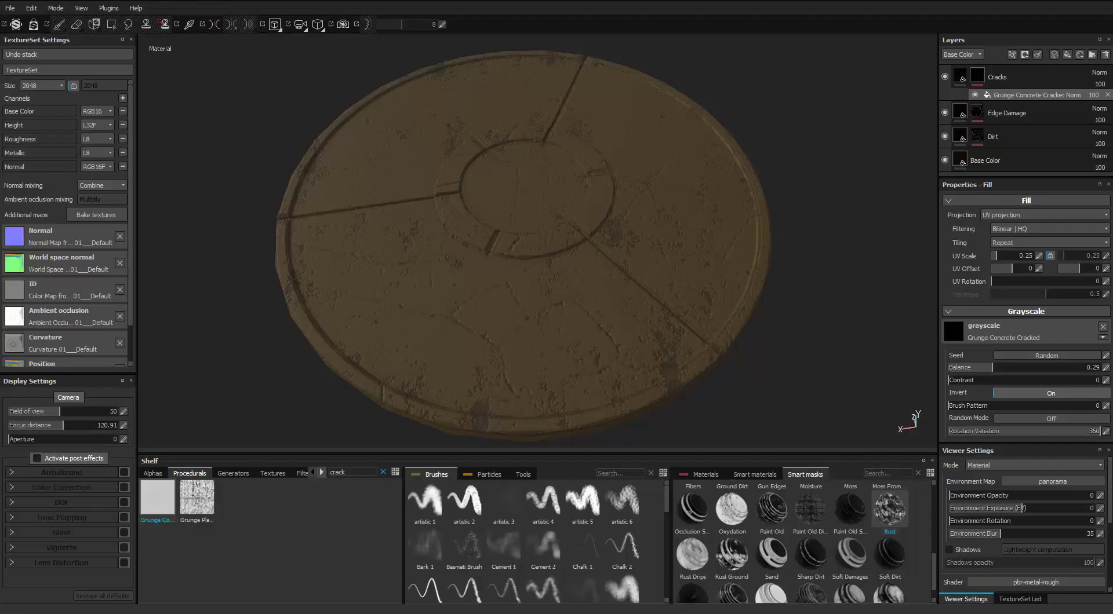
Step: Switch to Substance Painter and search the procedurals for "ground"
{"action": "left_click_drag", "start_coordinate": [313, 531], "coordinate": [313, 531]}
{"action": "left_click", "coordinate": [331, 537]}
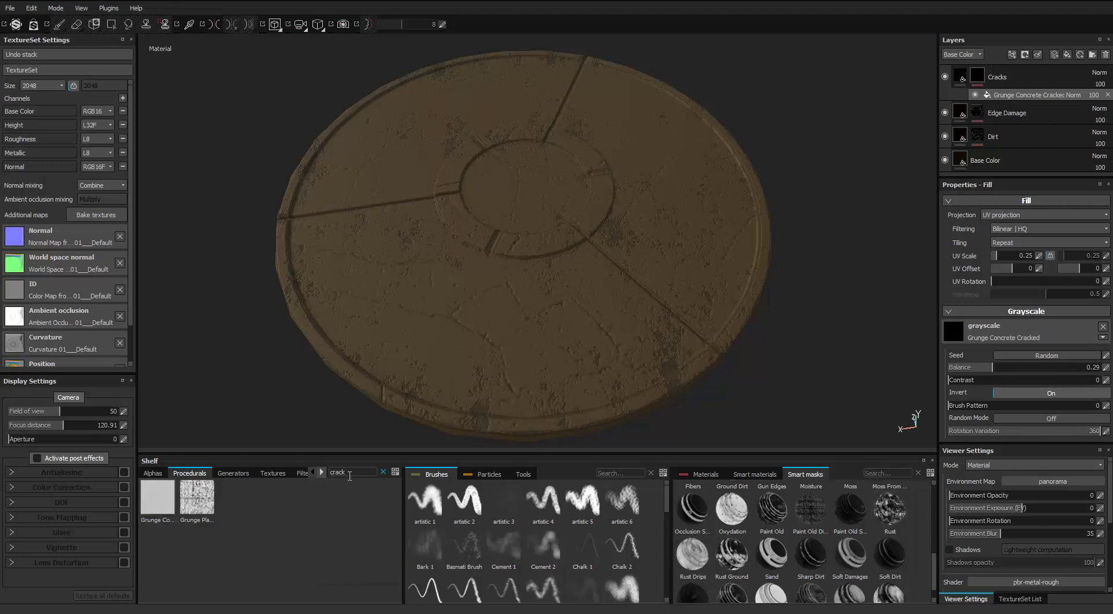
{"action": "double_click", "coordinate": [352, 472]}
{"action": "type", "text": "ground"}
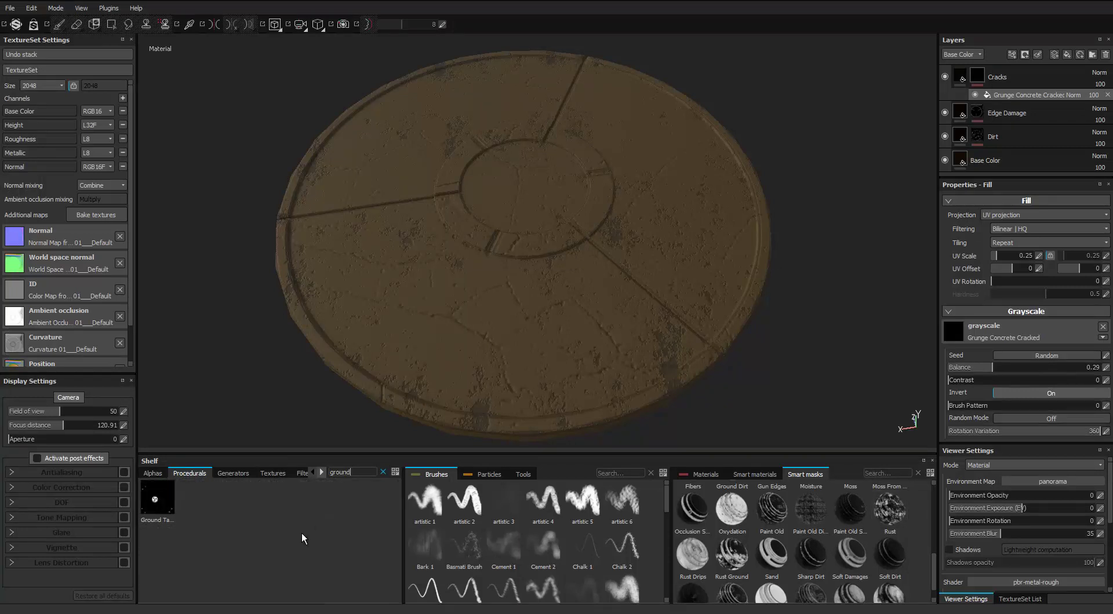
Step: Add a fill layer above the Cracks layer and name it Symbols
{"action": "left_click", "coordinate": [1012, 78]}
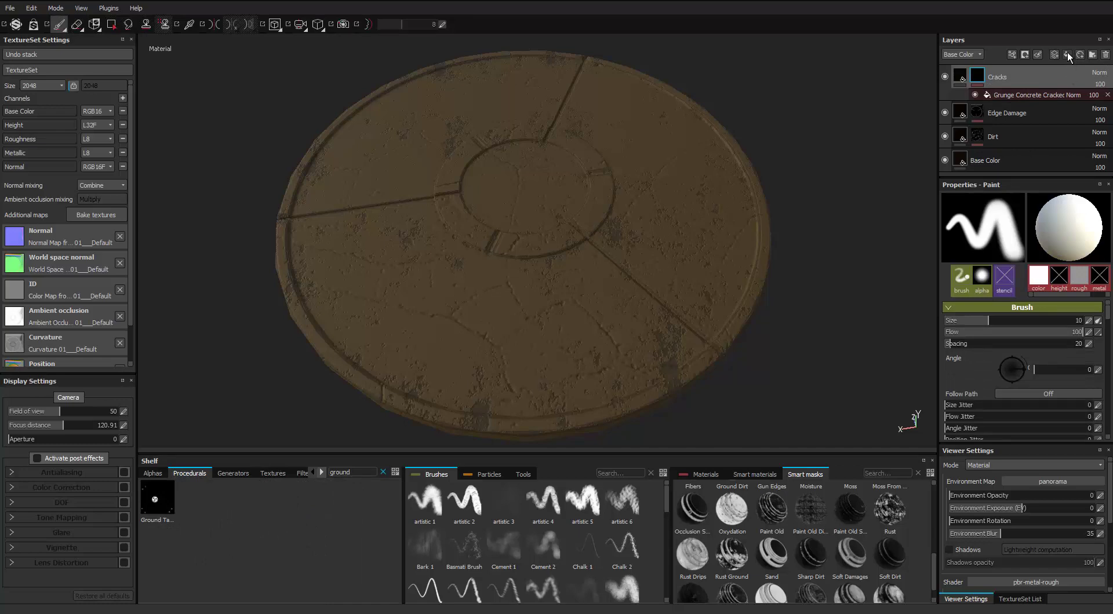
{"action": "left_click", "coordinate": [1066, 52]}
{"action": "double_click", "coordinate": [987, 74]}
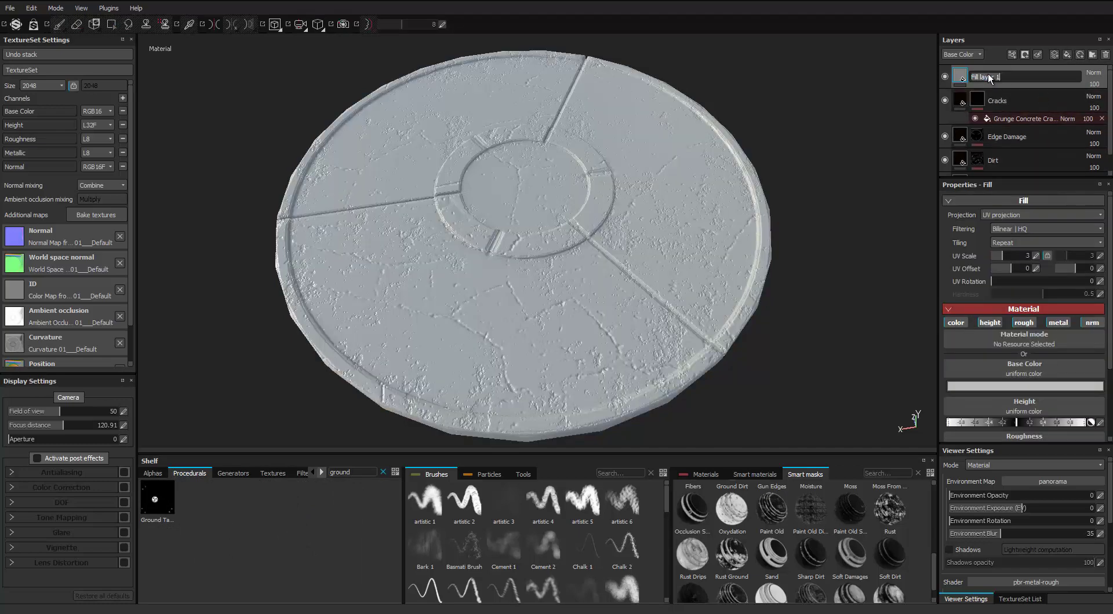
{"action": "type", "text": "Symbols"}
{"action": "key", "text": "Return"}
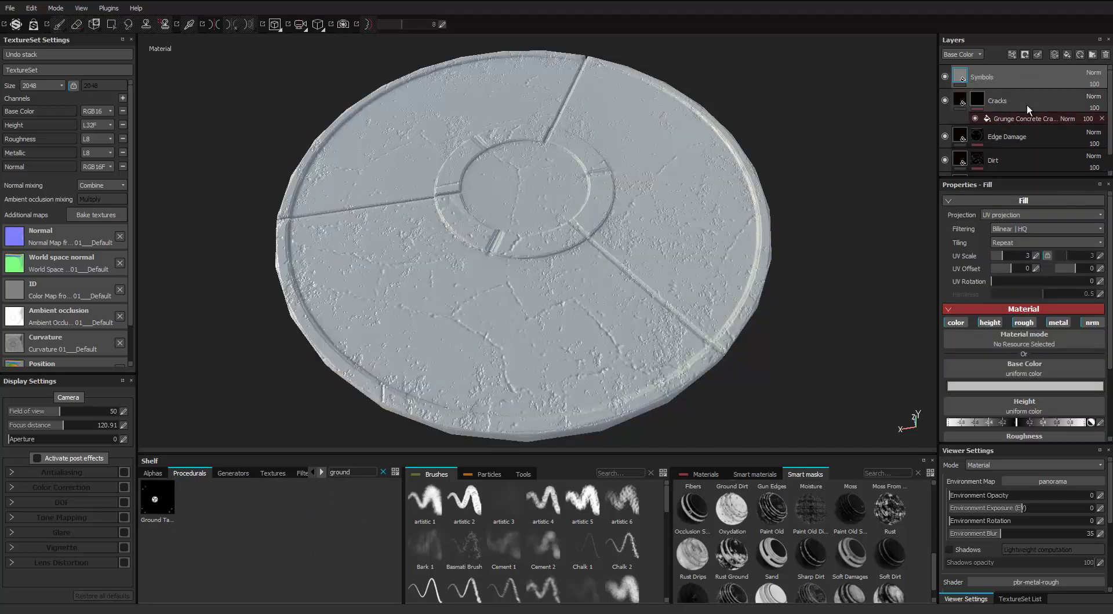
Step: Give the Symbols layer a black mask with a fill effect that uses Ground Table_Mask as its grayscale
{"action": "right_click", "coordinate": [997, 78]}
{"action": "left_click", "coordinate": [1008, 95]}
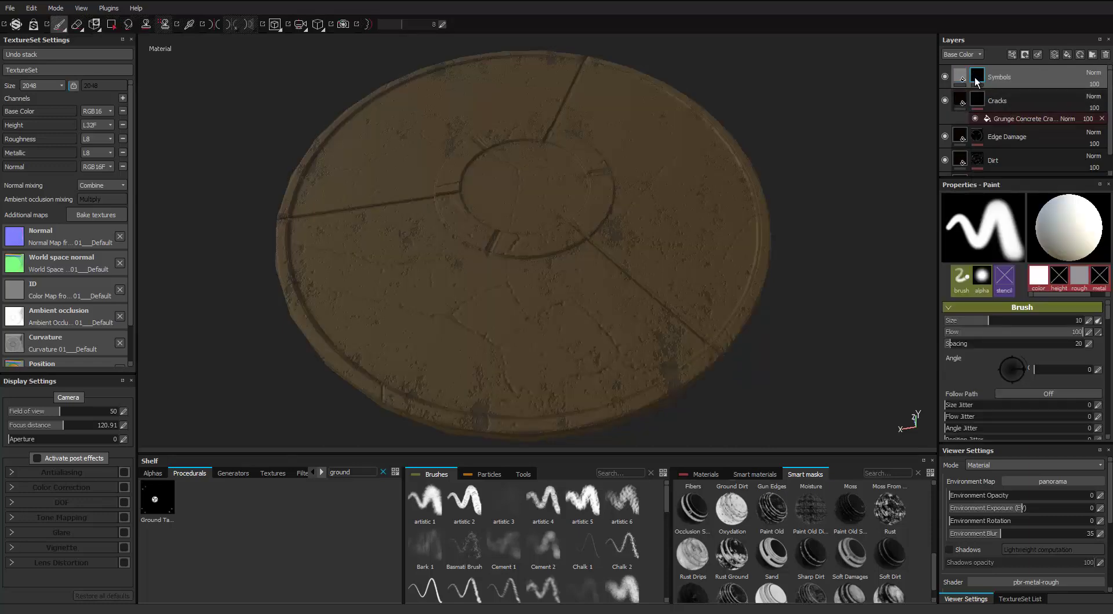
{"action": "right_click", "coordinate": [976, 77]}
{"action": "left_click", "coordinate": [996, 361]}
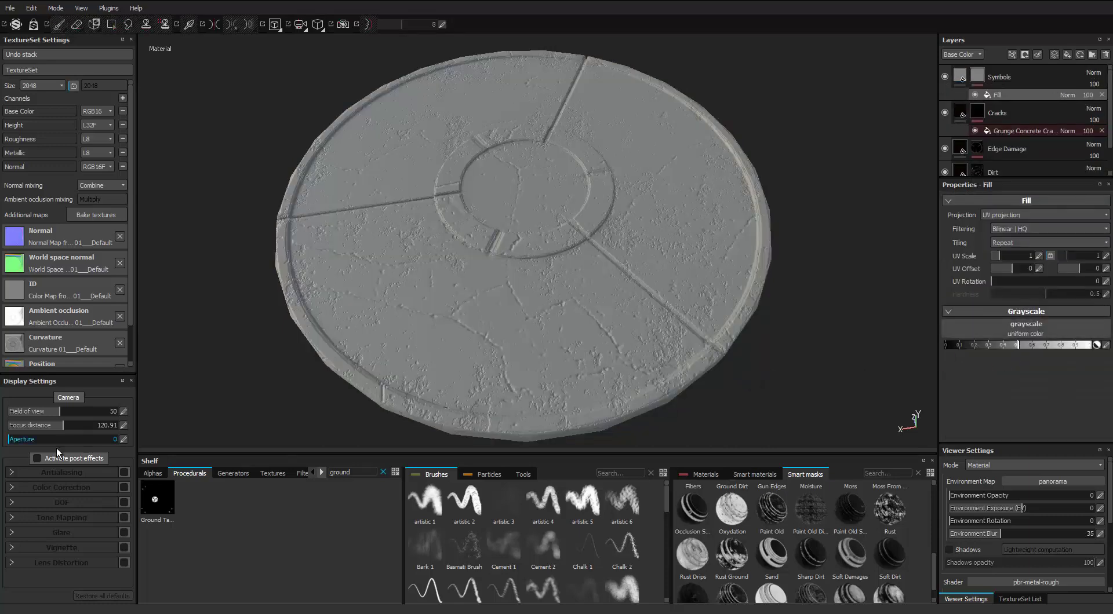
{"action": "left_click_drag", "start_coordinate": [155, 499], "coordinate": [1010, 328]}
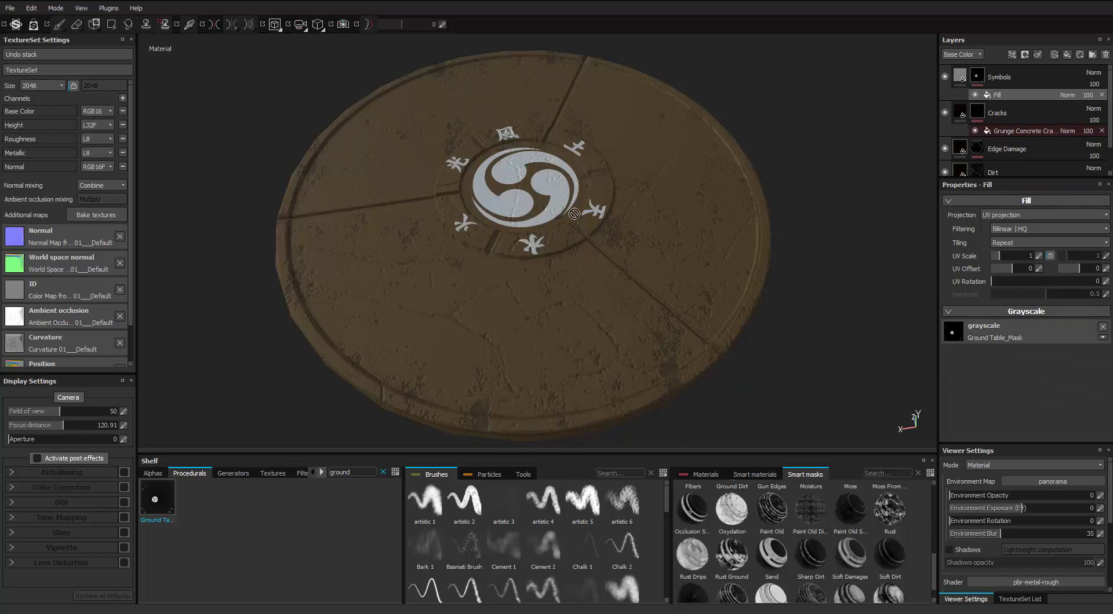
Step: Inspect the placement of the masked symbols at the disc's centre up close and from a distance
{"action": "scroll", "coordinate": [532, 182], "scroll_direction": "up", "scroll_amount": 8}
{"action": "scroll", "coordinate": [532, 182], "scroll_direction": "down", "scroll_amount": 1}
{"action": "left_click_drag", "start_coordinate": [532, 183], "coordinate": [473, 172], "text": "alt"}
{"action": "scroll", "coordinate": [484, 183], "scroll_direction": "down", "scroll_amount": 5}
{"action": "scroll", "coordinate": [473, 172], "scroll_direction": "up", "scroll_amount": 6}
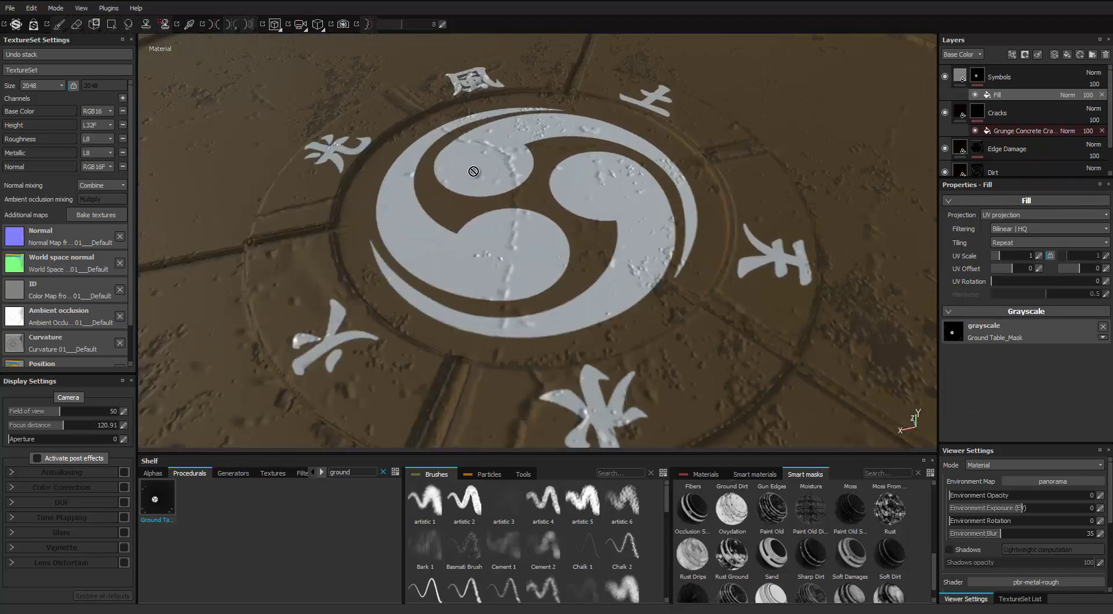
{"action": "scroll", "coordinate": [474, 172], "scroll_direction": "down", "scroll_amount": 8}
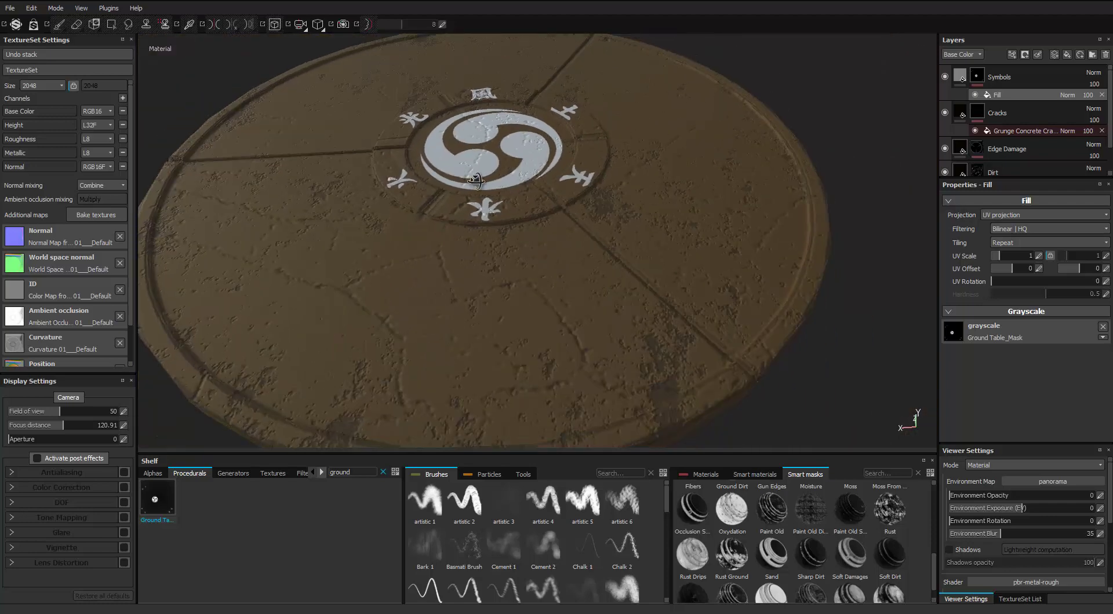
{"action": "scroll", "coordinate": [475, 180], "scroll_direction": "down", "scroll_amount": 2}
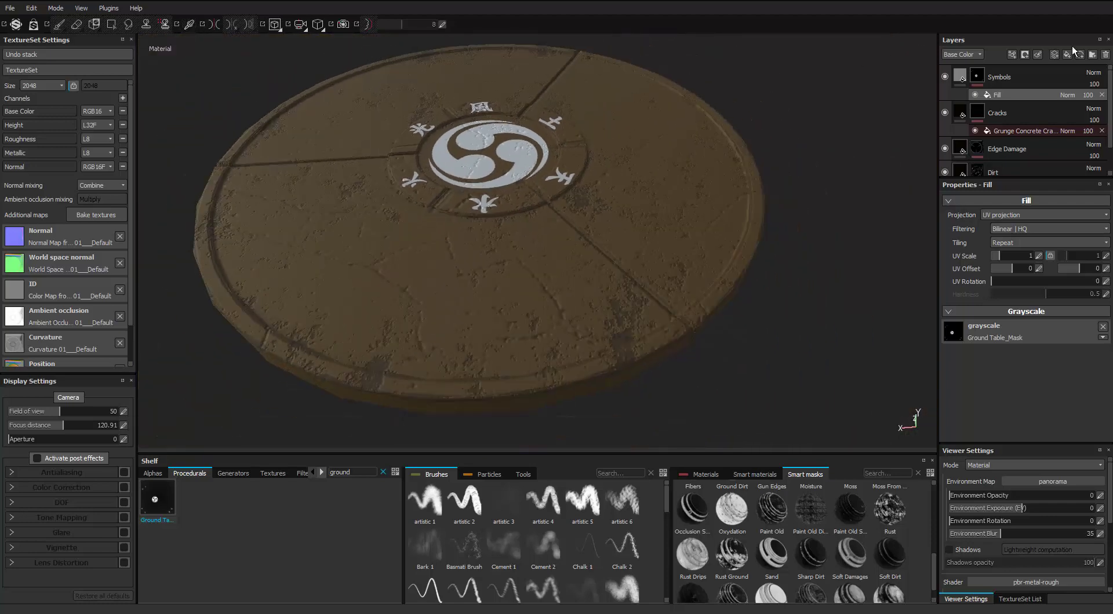
Step: Set the Symbols layer's base color to a dark yellow-brown of R 0.095, G 0.075, B 0.026
{"action": "left_click", "coordinate": [960, 81]}
{"action": "left_click", "coordinate": [1037, 387]}
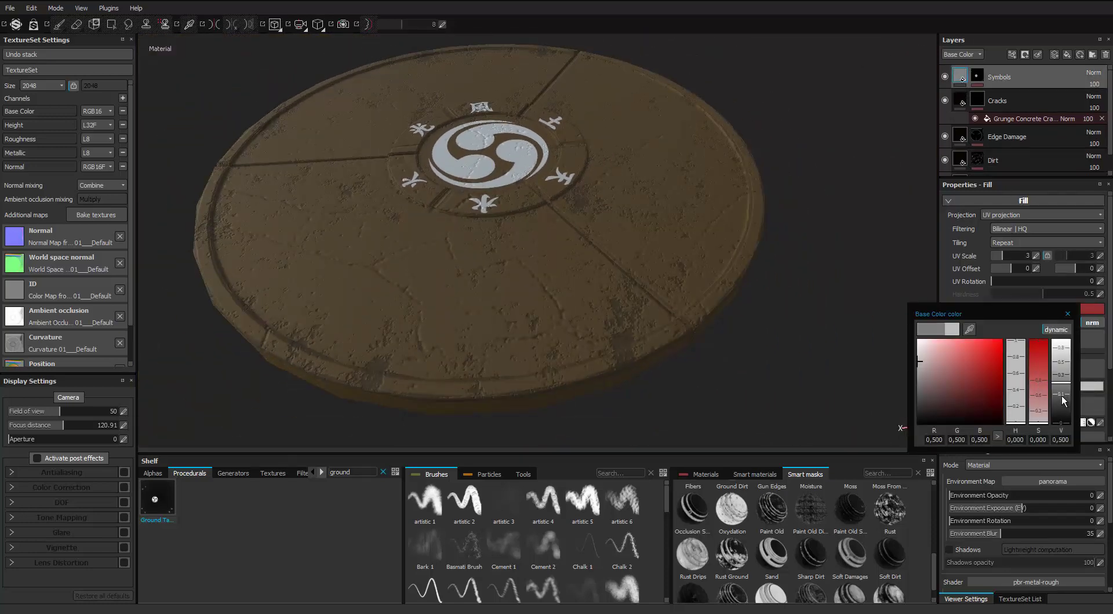
{"action": "left_click_drag", "start_coordinate": [1060, 351], "coordinate": [1016, 416]}
{"action": "left_click", "coordinate": [954, 395]}
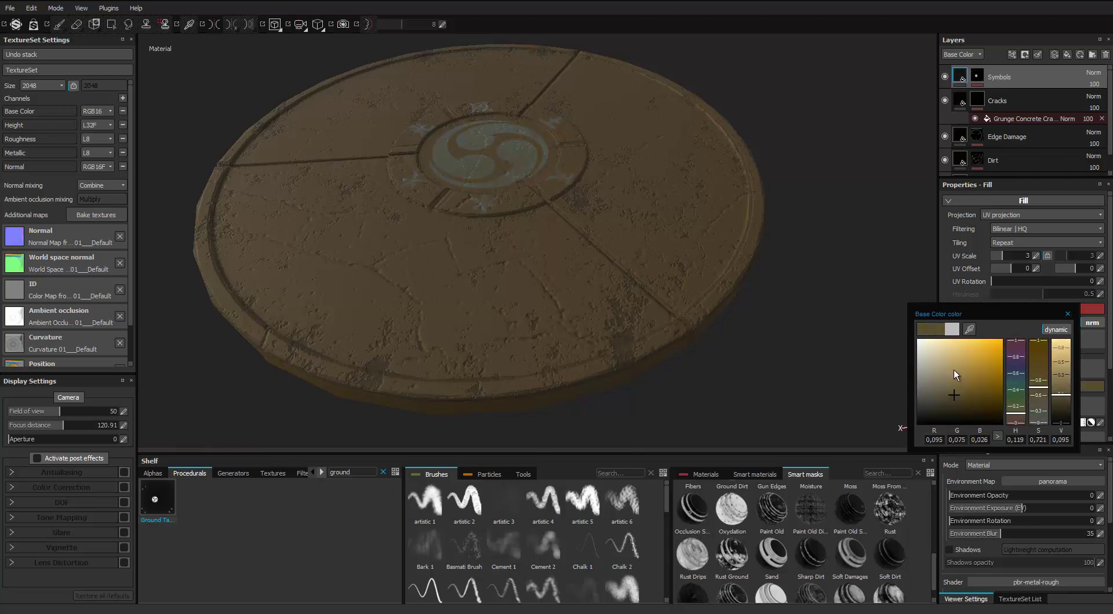
{"action": "left_click", "coordinate": [1067, 315]}
Step: Lower the Symbols layer's height below zero to engrave the symbols, checking the depth from several angles
{"action": "left_click_drag", "start_coordinate": [1011, 422], "coordinate": [1004, 424]}
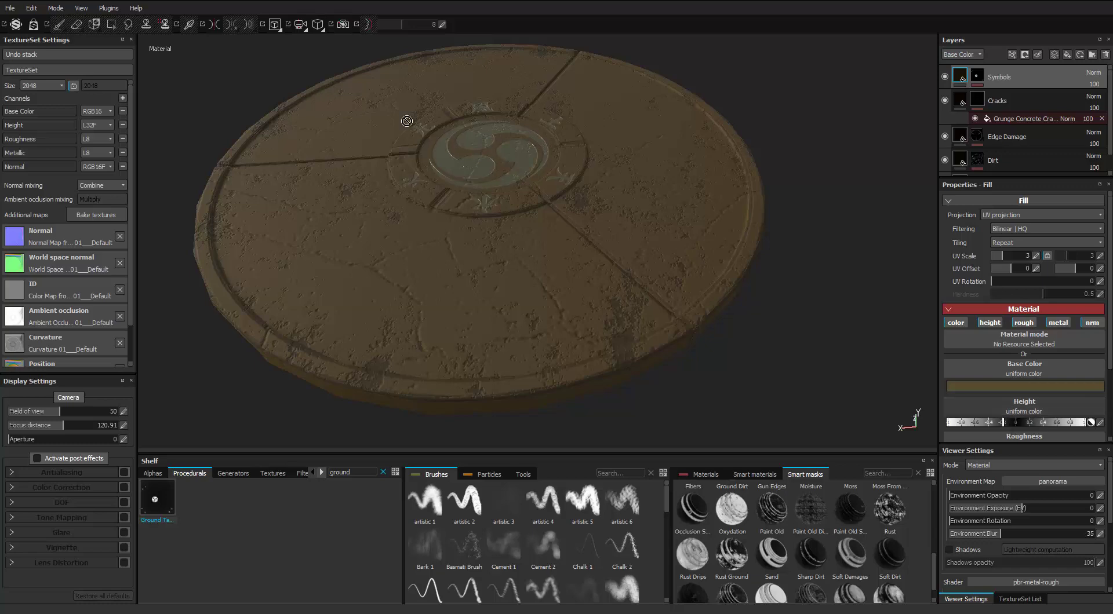
{"action": "left_click_drag", "start_coordinate": [406, 121], "coordinate": [492, 125], "text": "alt"}
{"action": "right_click_drag", "start_coordinate": [493, 125], "coordinate": [579, 174], "text": "alt"}
{"action": "left_click_drag", "start_coordinate": [580, 174], "coordinate": [537, 120], "text": "alt"}
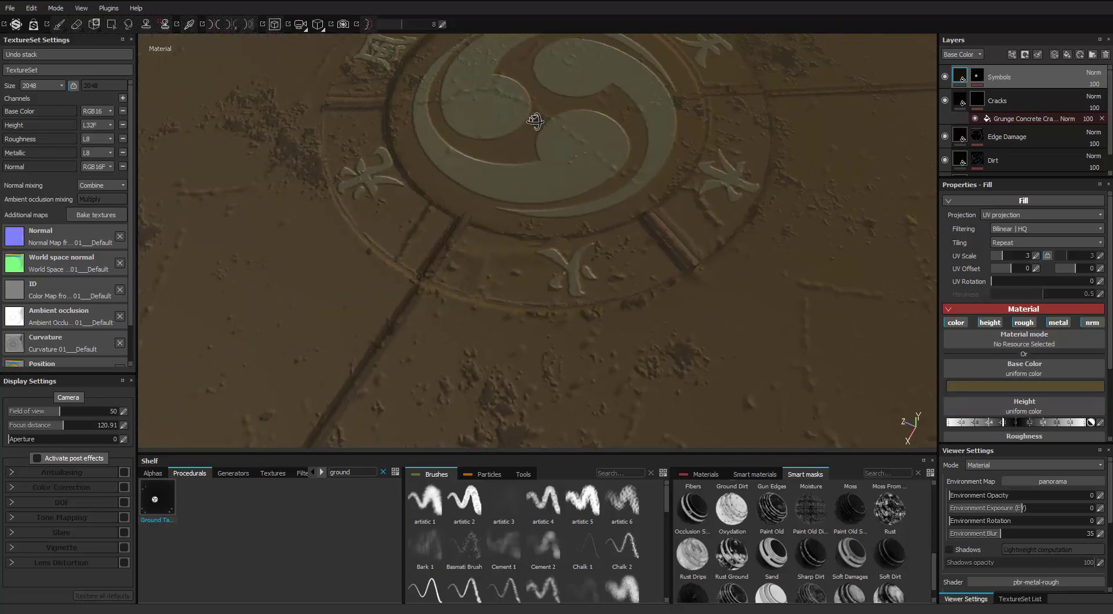
{"action": "right_click_drag", "start_coordinate": [537, 120], "coordinate": [591, 141], "text": "alt"}
{"action": "left_click_drag", "start_coordinate": [591, 141], "coordinate": [489, 171], "text": "alt"}
{"action": "middle_click_drag", "start_coordinate": [489, 172], "coordinate": [491, 172], "text": "alt"}
{"action": "left_click_drag", "start_coordinate": [533, 172], "coordinate": [525, 164], "text": "alt"}
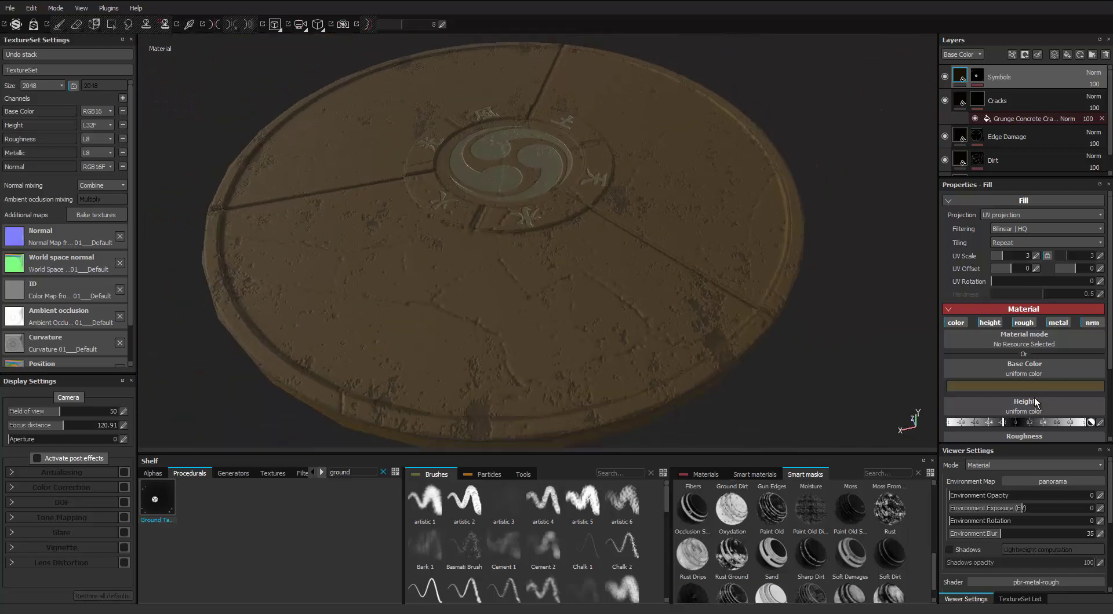
{"action": "left_click_drag", "start_coordinate": [1000, 423], "coordinate": [990, 423]}
{"action": "left_click_drag", "start_coordinate": [720, 235], "coordinate": [590, 211], "text": "alt"}
{"action": "scroll", "coordinate": [557, 194], "scroll_direction": "down", "scroll_amount": 1}
{"action": "scroll", "coordinate": [591, 211], "scroll_direction": "up", "scroll_amount": 1}
Step: Darken the Symbols layer's base color to a deeper brown
{"action": "left_click", "coordinate": [1024, 386]}
{"action": "left_click", "coordinate": [949, 409]}
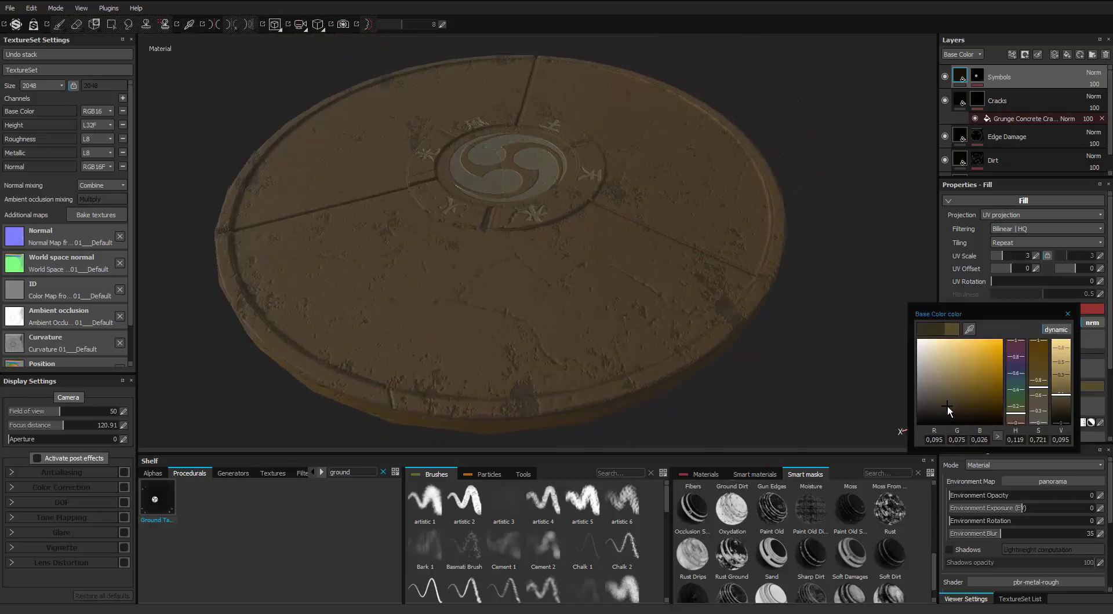
{"action": "left_click", "coordinate": [1067, 314]}
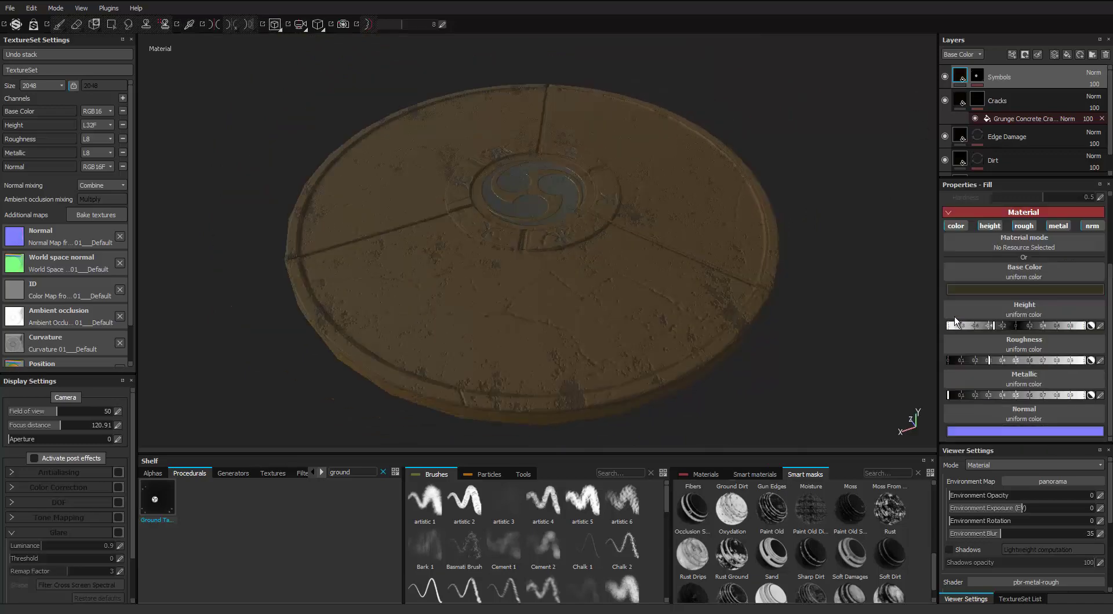
Step: Add an Emissive channel to the texture set and enable it in the Symbols layer's material
{"action": "middle_click_drag", "start_coordinate": [786, 314], "coordinate": [783, 305], "text": "alt"}
{"action": "left_click", "coordinate": [123, 98]}
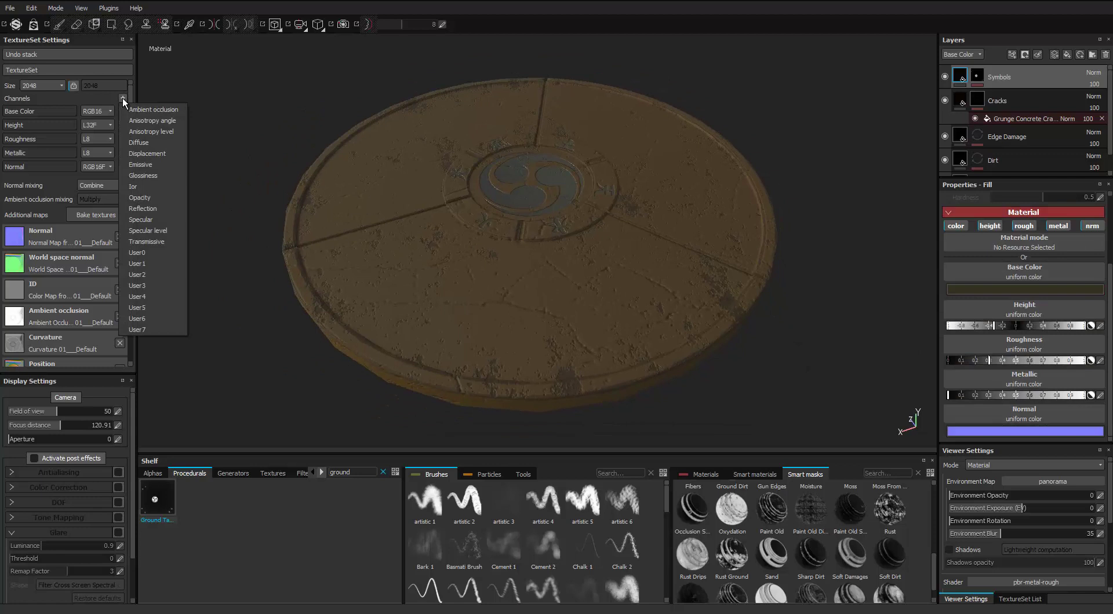
{"action": "left_click", "coordinate": [147, 166]}
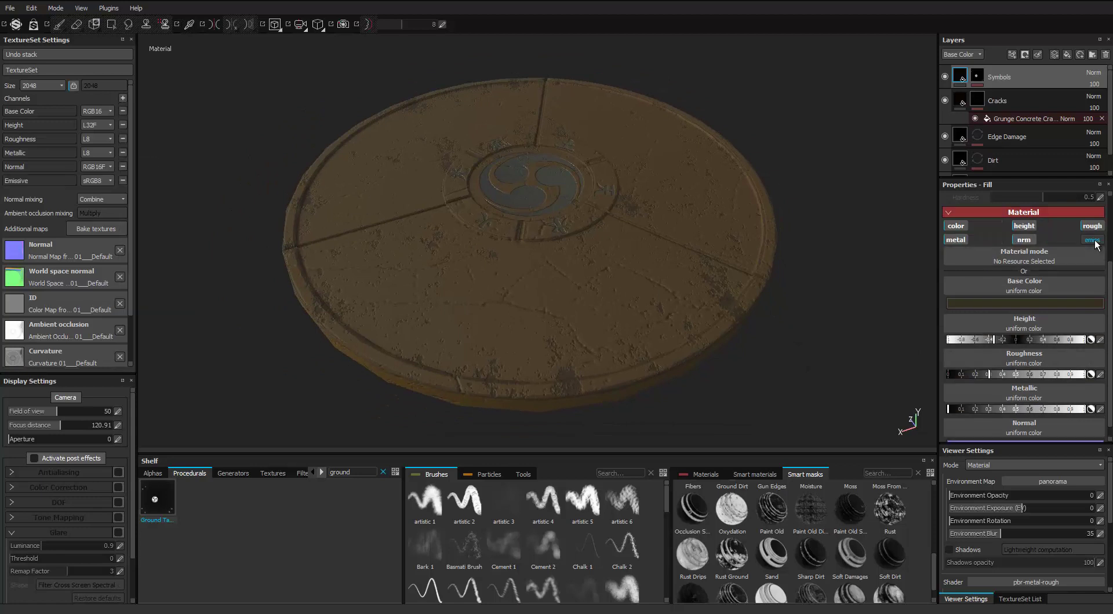
{"action": "left_click_drag", "start_coordinate": [574, 255], "coordinate": [564, 237], "text": "alt"}
Step: Activate post effects and enable Glare with a threshold of 0.65
{"action": "left_click", "coordinate": [46, 458]}
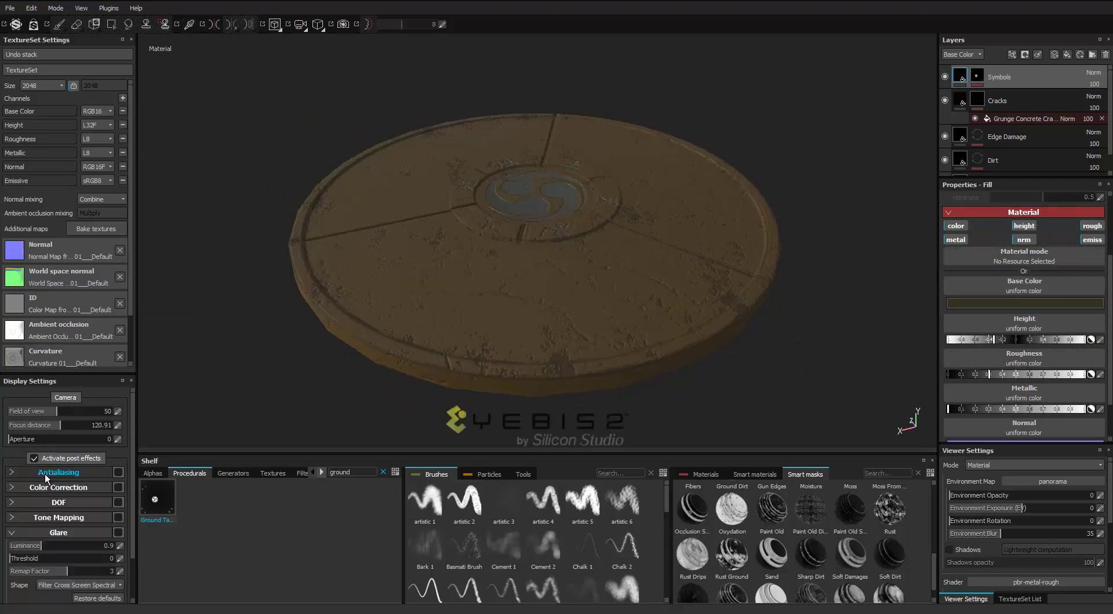
{"action": "left_click", "coordinate": [118, 533]}
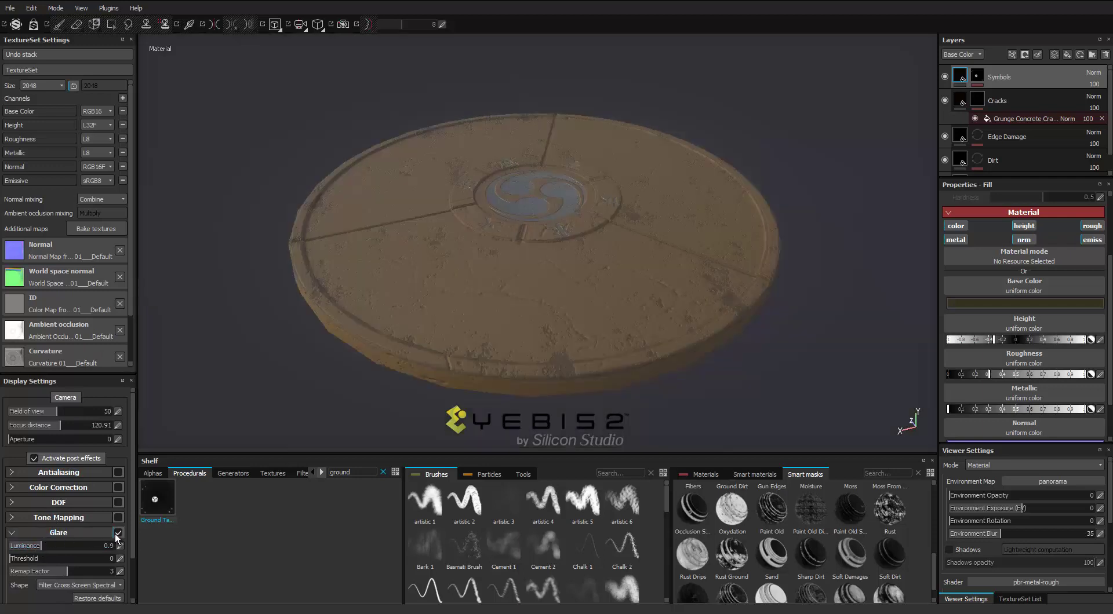
{"action": "left_click", "coordinate": [36, 559]}
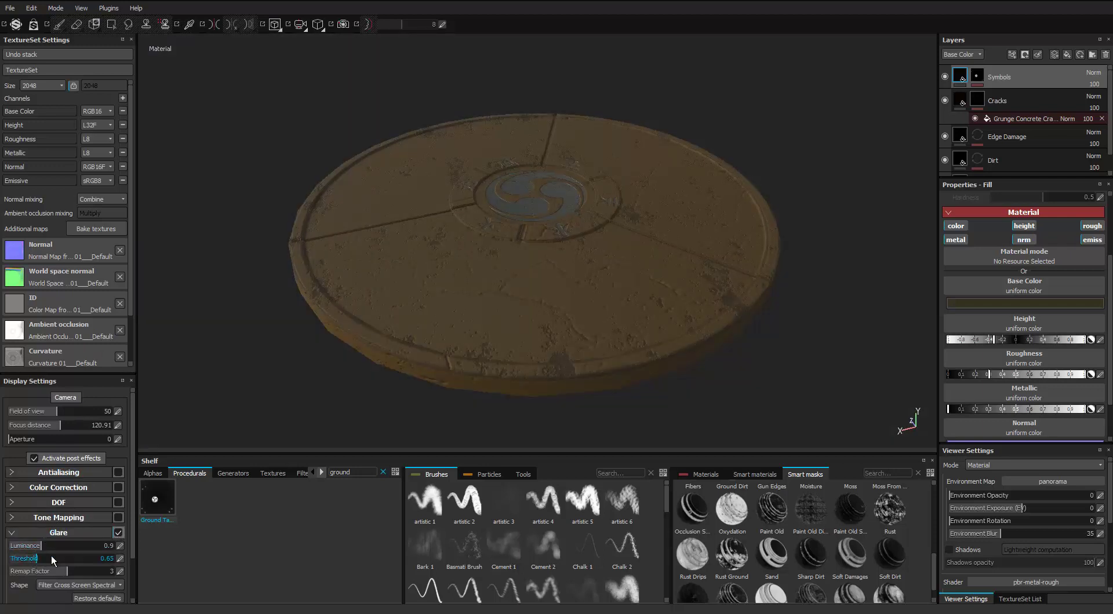
Step: Set the Symbols layer's emissive color to white and lower the Glare threshold to 0.05
{"action": "scroll", "coordinate": [1069, 413], "scroll_direction": "down", "scroll_amount": 3}
{"action": "left_click", "coordinate": [1058, 432]}
{"action": "left_click_drag", "start_coordinate": [1057, 448], "coordinate": [1057, 383]}
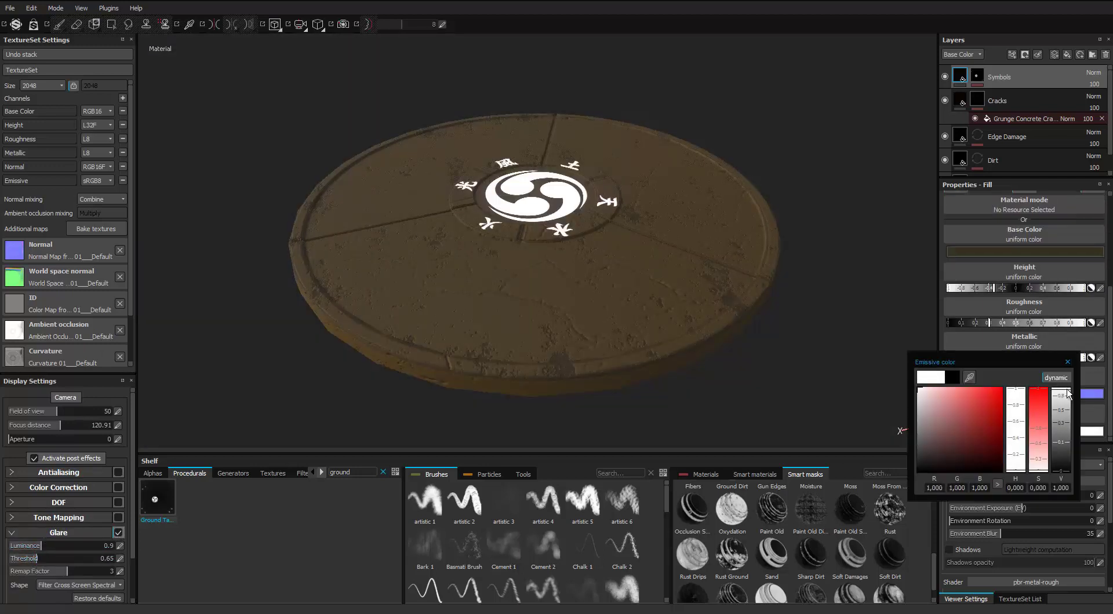
{"action": "left_click", "coordinate": [1067, 363]}
{"action": "left_click_drag", "start_coordinate": [29, 560], "coordinate": [19, 561]}
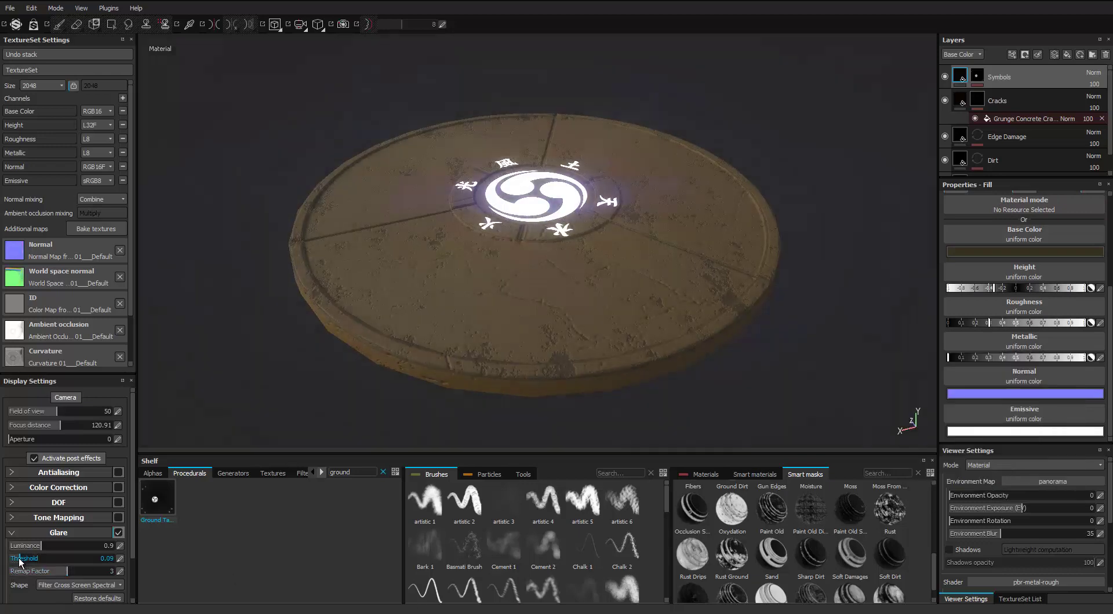
{"action": "left_click_drag", "start_coordinate": [449, 234], "coordinate": [377, 324], "text": "alt"}
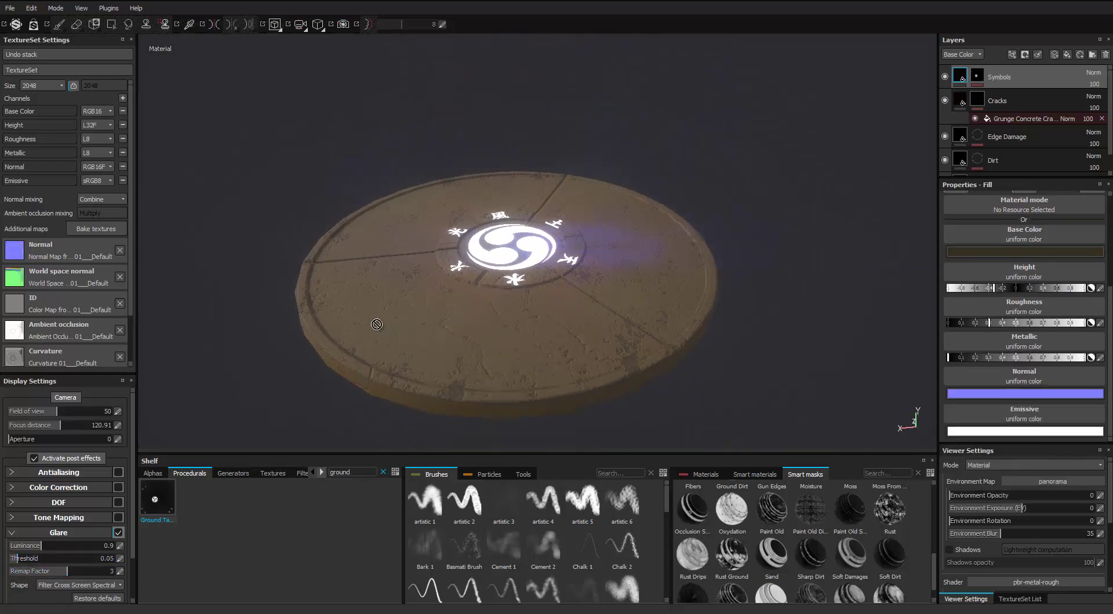
Step: Change the Symbols layer's emissive color to a bright sky blue with a hue of 0.587
{"action": "left_click", "coordinate": [1039, 434]}
{"action": "left_click_drag", "start_coordinate": [1015, 466], "coordinate": [958, 406]}
{"action": "left_click", "coordinate": [978, 401]}
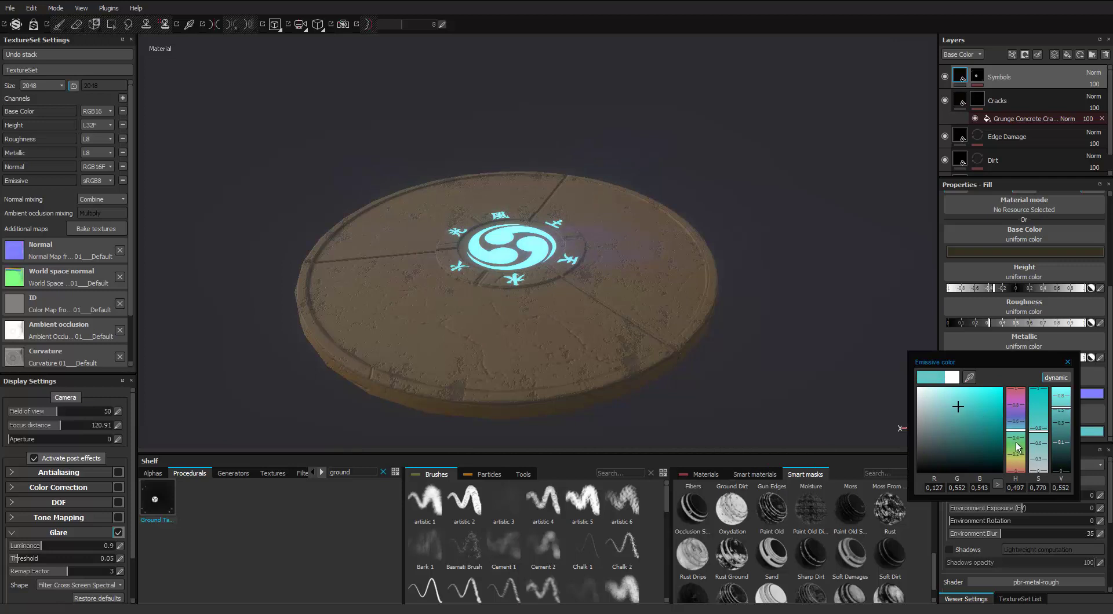
{"action": "left_click_drag", "start_coordinate": [1021, 419], "coordinate": [970, 396]}
{"action": "left_click", "coordinate": [983, 402]}
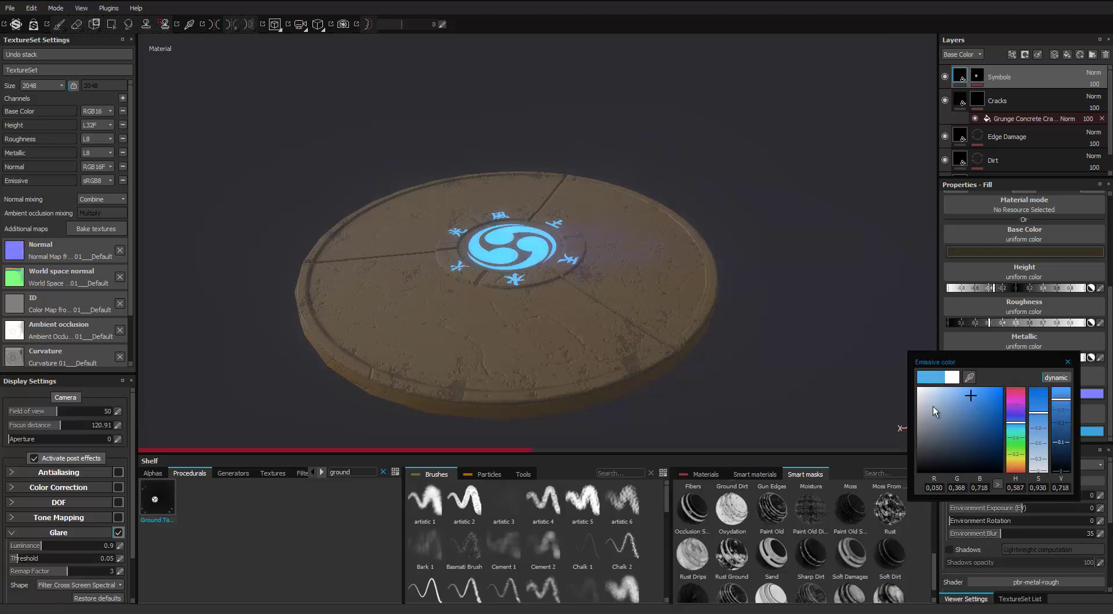
Step: Strengthen the Glare effect with a luminance of 2.08 and a threshold of 0, checking the glow up close
{"action": "left_click_drag", "start_coordinate": [414, 261], "coordinate": [458, 280], "text": "alt"}
{"action": "scroll", "coordinate": [452, 279], "scroll_direction": "up", "scroll_amount": 1}
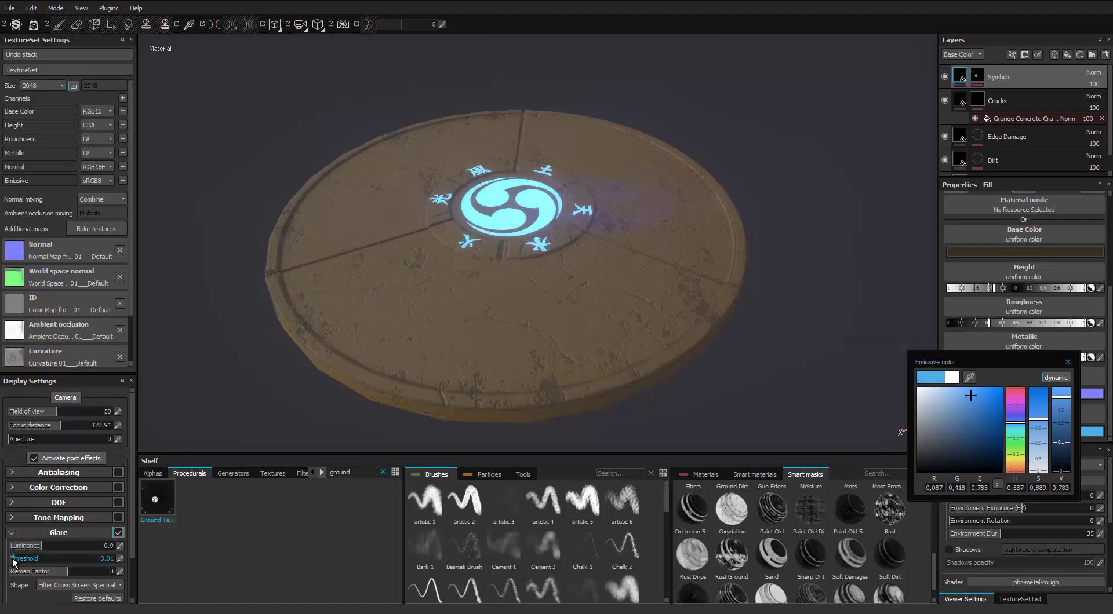
{"action": "mouse_move", "coordinate": [37, 546]}
{"action": "left_mouse_down"}
{"action": "mouse_move", "coordinate": [84, 549]}
{"action": "mouse_move", "coordinate": [56, 548]}
{"action": "left_mouse_up"}
{"action": "left_click_drag", "start_coordinate": [383, 282], "coordinate": [414, 261], "text": "alt"}
{"action": "scroll", "coordinate": [375, 179], "scroll_direction": "up", "scroll_amount": 2}
{"action": "middle_click_drag", "start_coordinate": [375, 179], "coordinate": [463, 241], "text": "alt"}
{"action": "scroll", "coordinate": [463, 241], "scroll_direction": "up", "scroll_amount": 2}
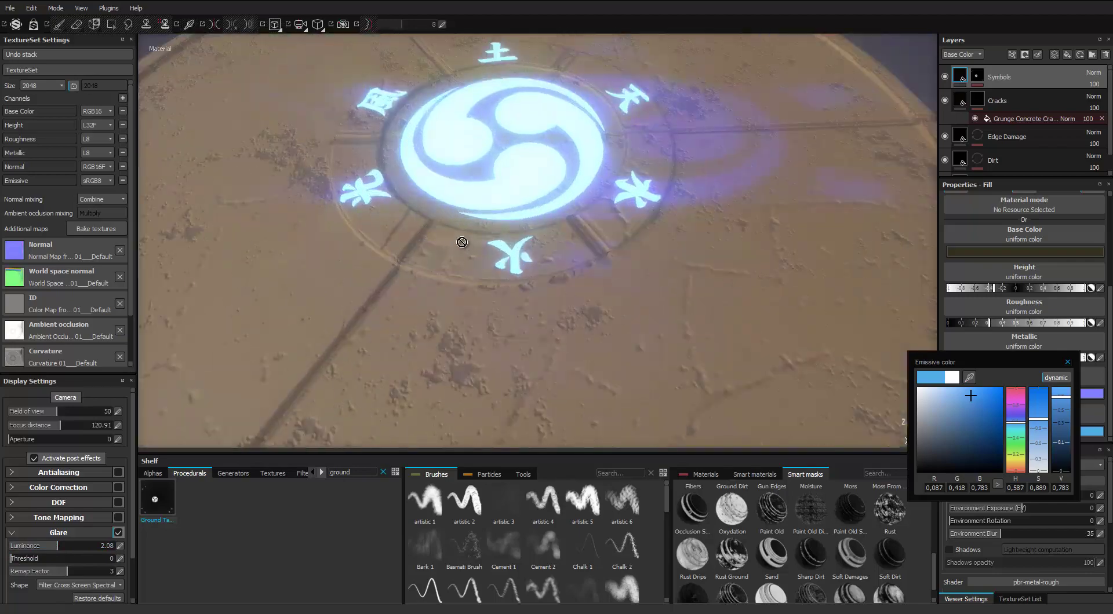
{"action": "left_click_drag", "start_coordinate": [415, 288], "coordinate": [435, 247], "text": "alt"}
{"action": "scroll", "coordinate": [393, 254], "scroll_direction": "down", "scroll_amount": 4}
{"action": "scroll", "coordinate": [435, 247], "scroll_direction": "up", "scroll_amount": 3}
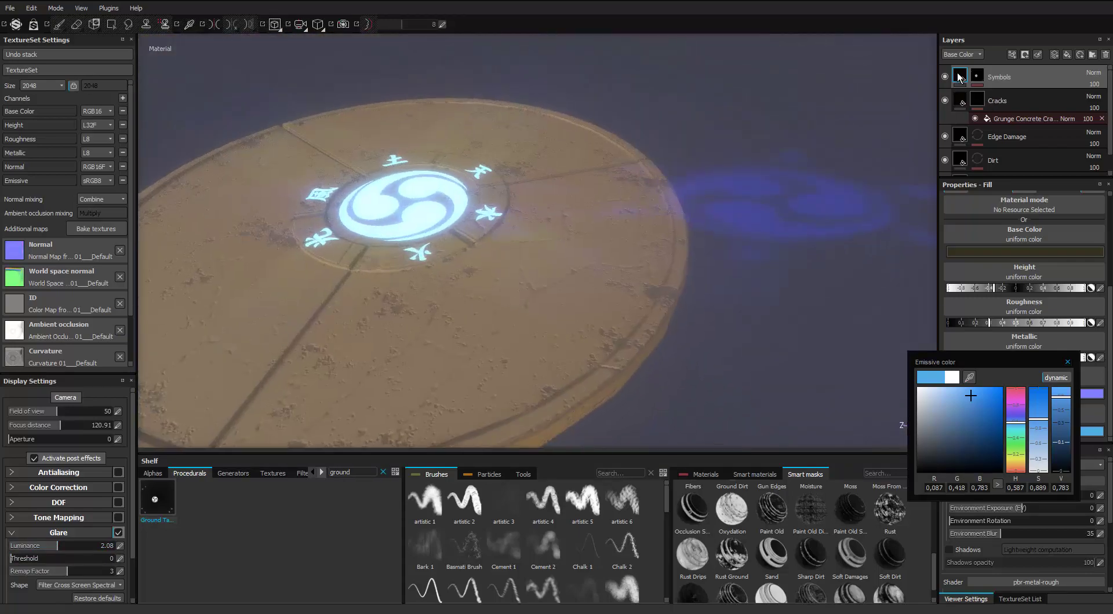
Step: Duplicate the Symbols layer and disable the emissive channel in the copy's material
{"action": "right_click", "coordinate": [958, 76]}
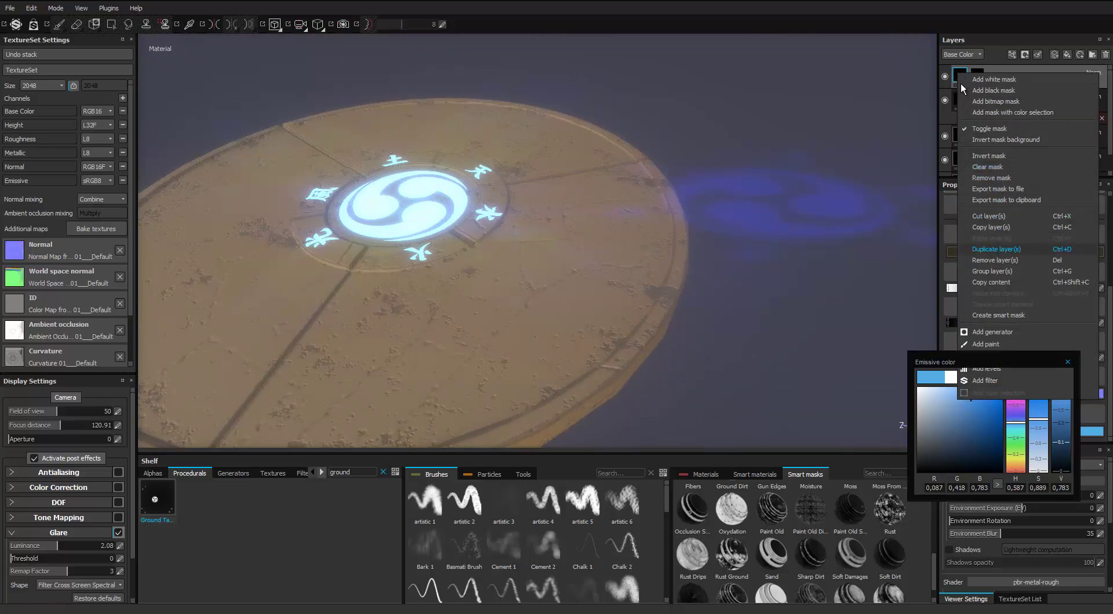
{"action": "scroll", "coordinate": [514, 220], "scroll_direction": "down", "scroll_amount": 1}
{"action": "middle_click_drag", "start_coordinate": [514, 220], "coordinate": [565, 207], "text": "alt"}
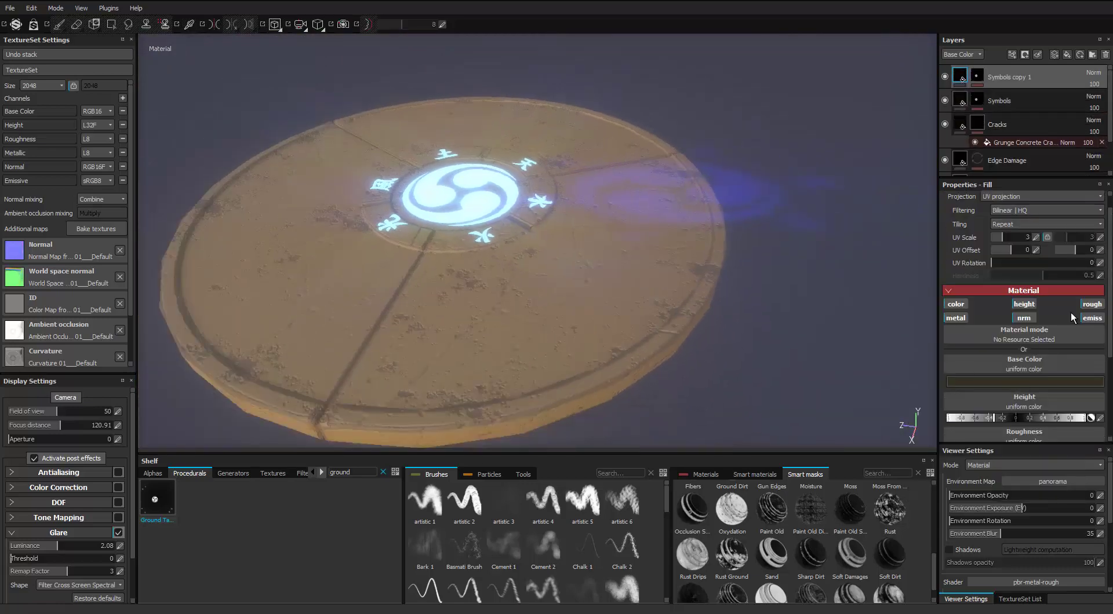
{"action": "scroll", "coordinate": [551, 249], "scroll_direction": "up", "scroll_amount": 3}
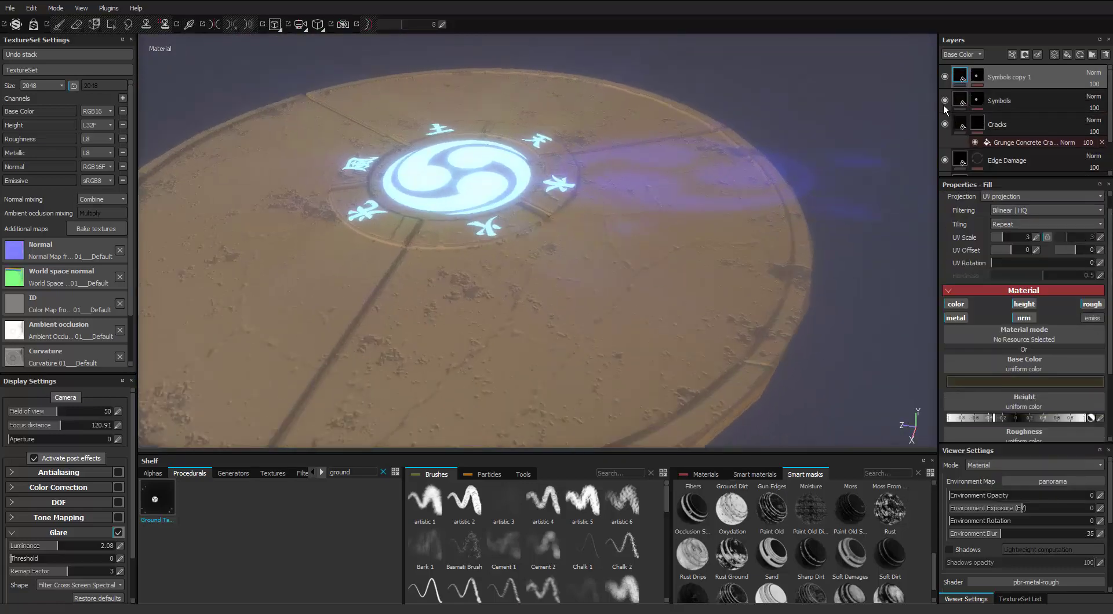
Step: Hide and reshow the original Symbols layer to compare the disc with and without its glow
{"action": "left_click", "coordinate": [944, 101]}
{"action": "left_click", "coordinate": [945, 101]}
{"action": "key", "text": "f"}
{"action": "scroll", "coordinate": [550, 176], "scroll_direction": "up", "scroll_amount": 4}
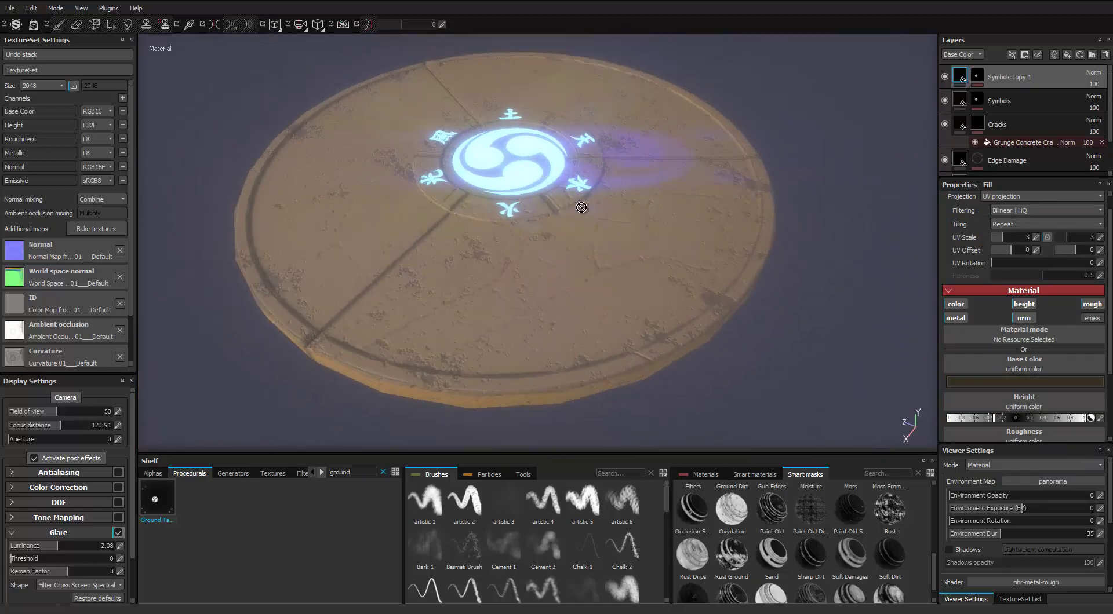
Step: Examine the glowing disc from several angles with the interface panels hidden, and restore the panels
{"action": "key", "text": "Tab"}
{"action": "scroll", "coordinate": [614, 247], "scroll_direction": "down", "scroll_amount": 2}
{"action": "left_click_drag", "start_coordinate": [684, 251], "coordinate": [802, 235], "text": "alt"}
{"action": "scroll", "coordinate": [508, 296], "scroll_direction": "down", "scroll_amount": 3}
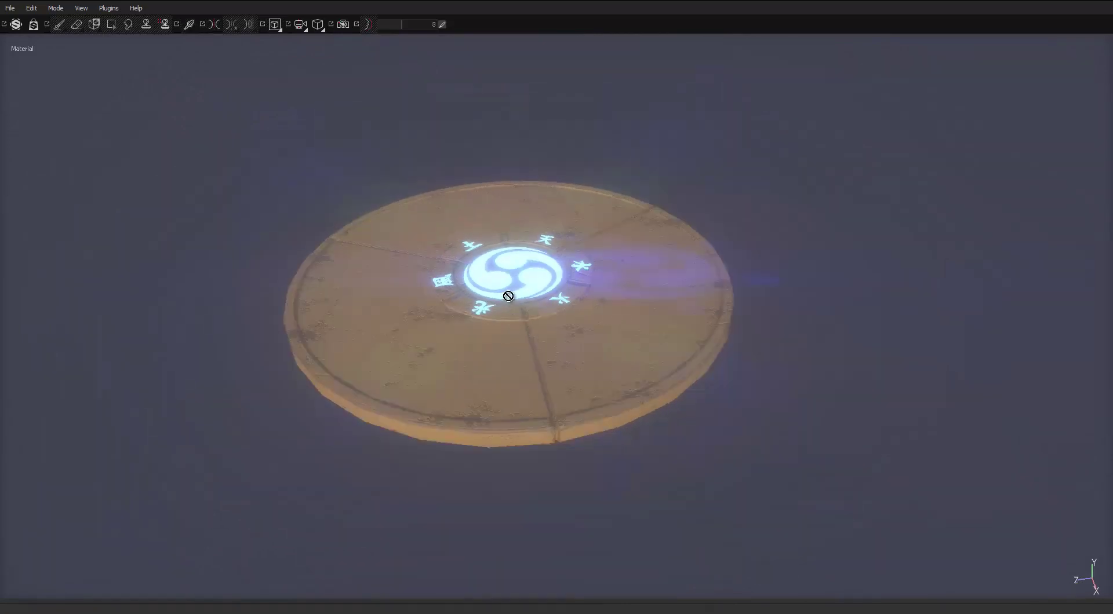
{"action": "left_click_drag", "start_coordinate": [509, 296], "coordinate": [634, 362], "text": "alt"}
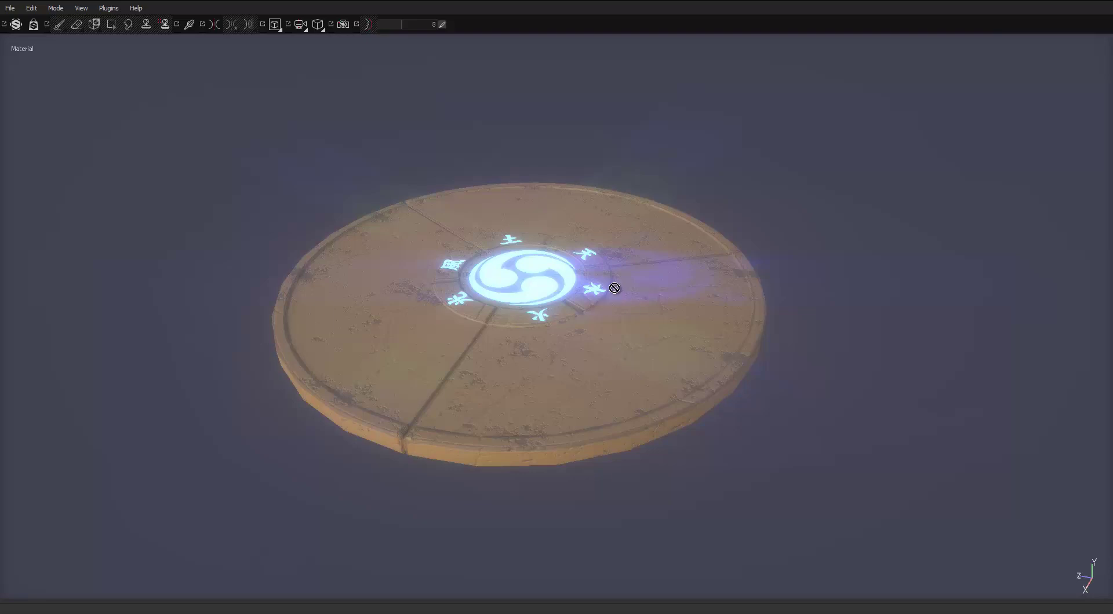
{"action": "key", "text": "Tab"}
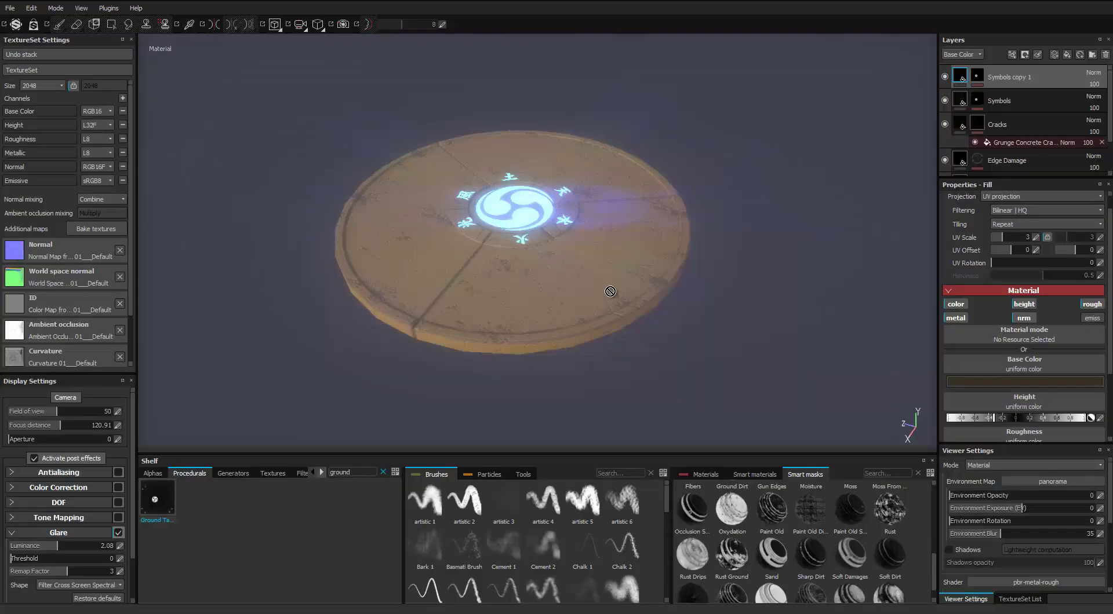